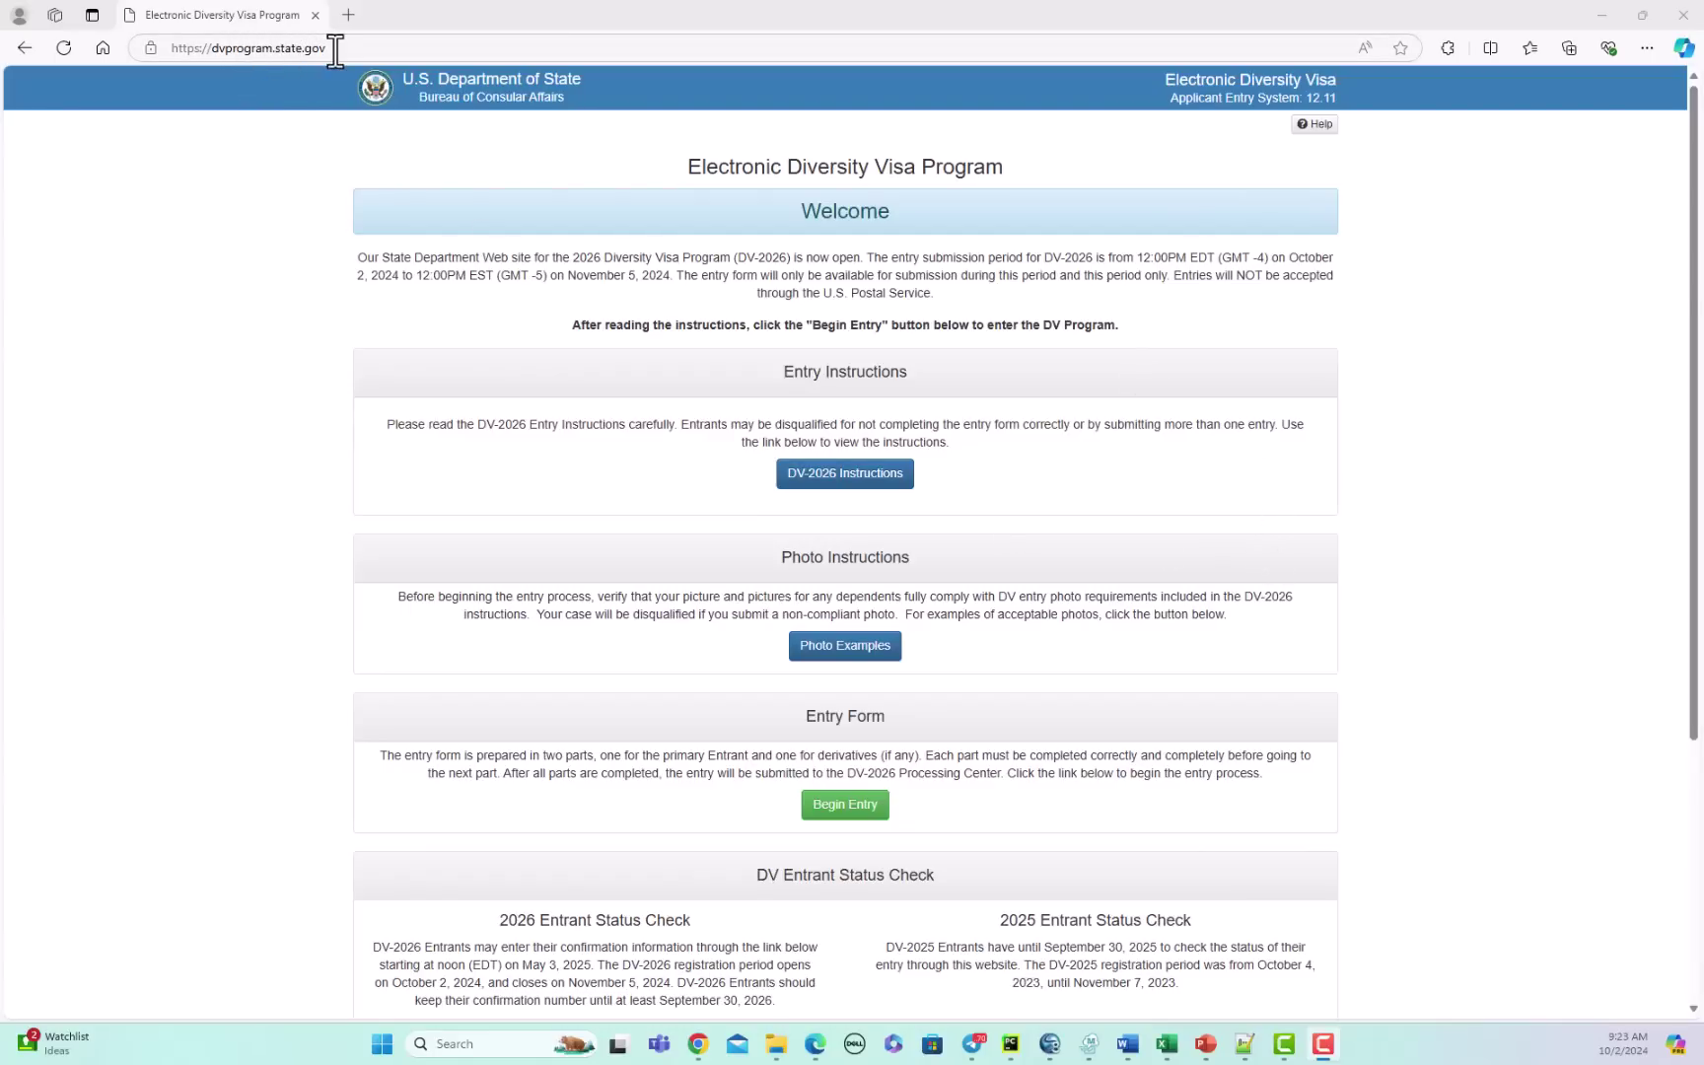
Step: Open the DV-2026 entry instructions and the photo examples pages in separate tabs
{"action": "left_click", "coordinate": [840, 486]}
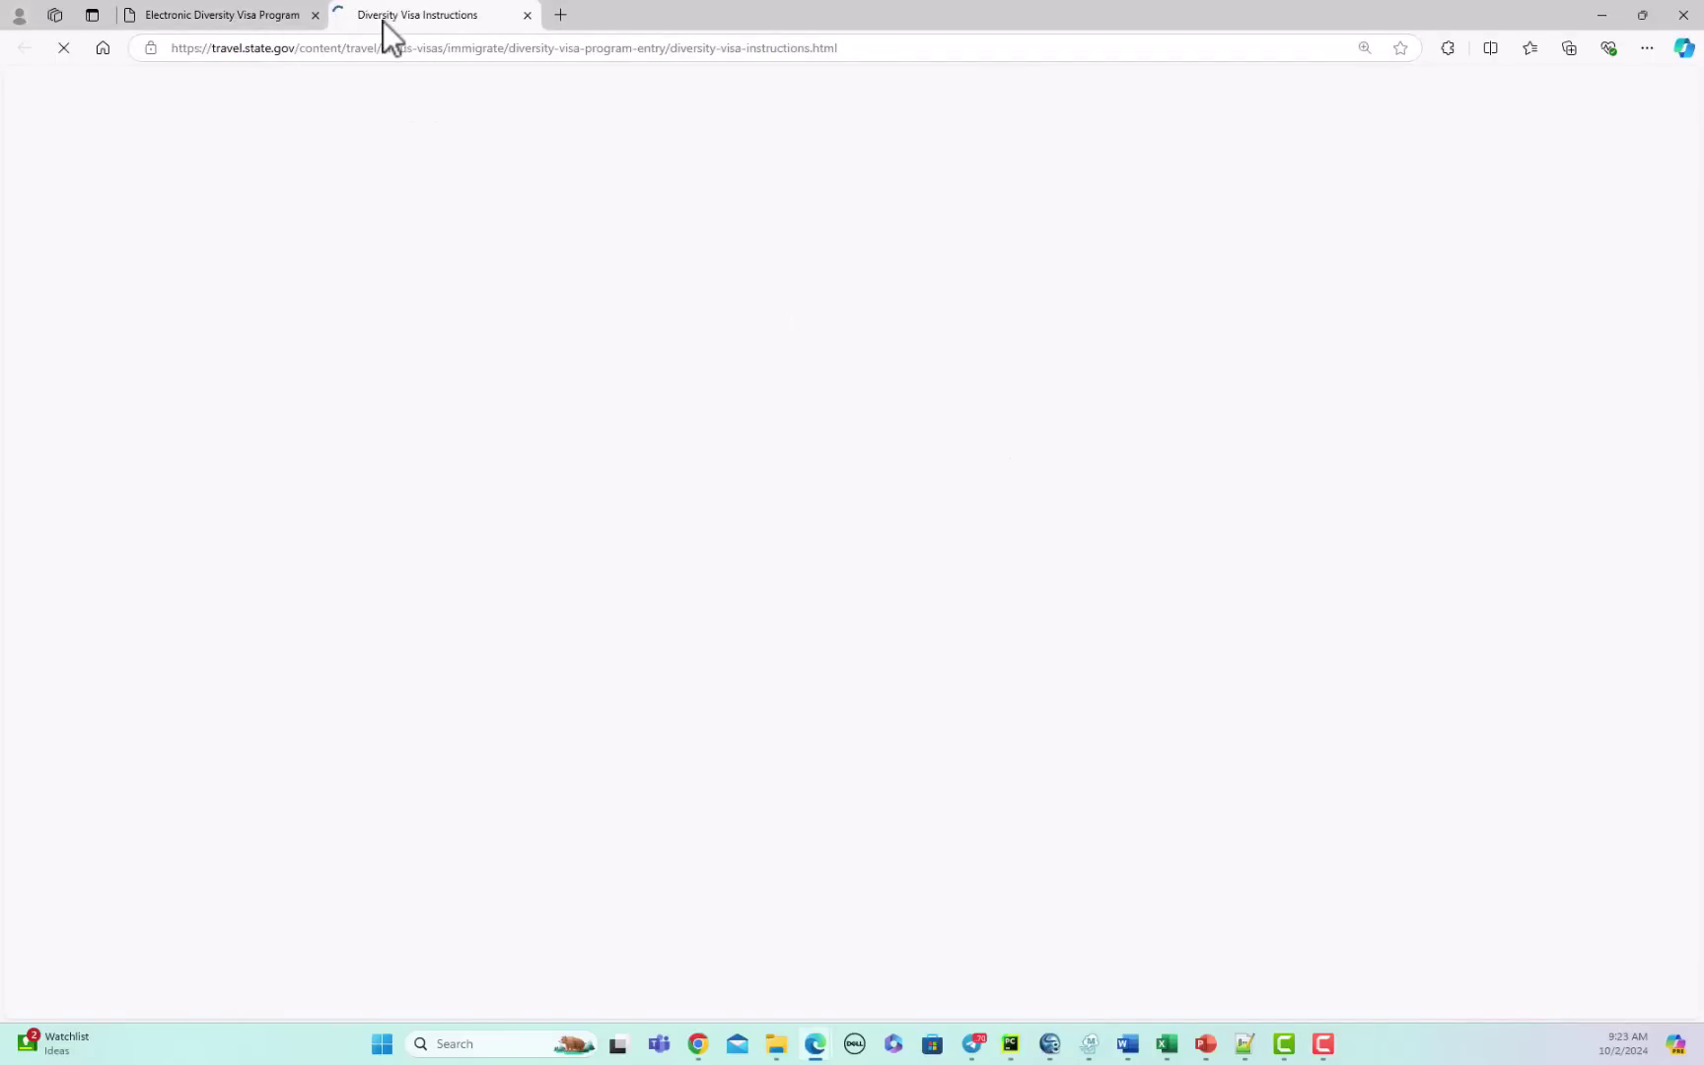
{"action": "left_click", "coordinate": [237, 18]}
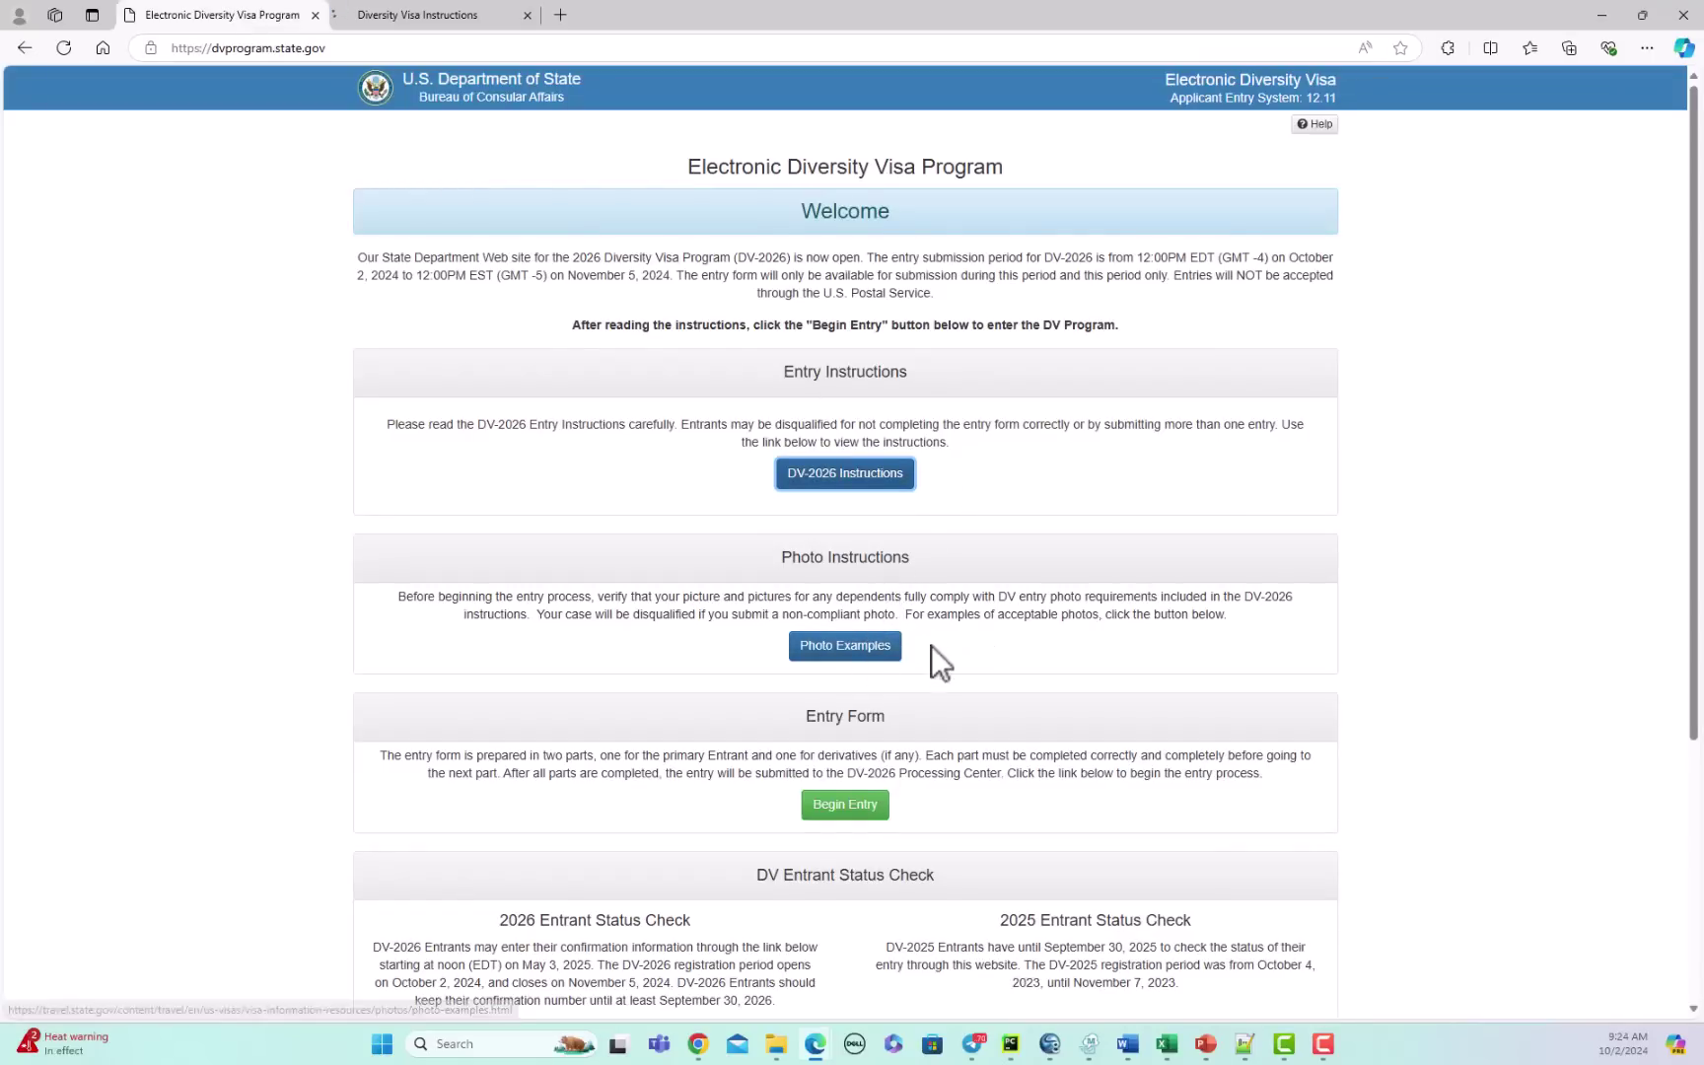
{"action": "left_click", "coordinate": [850, 651]}
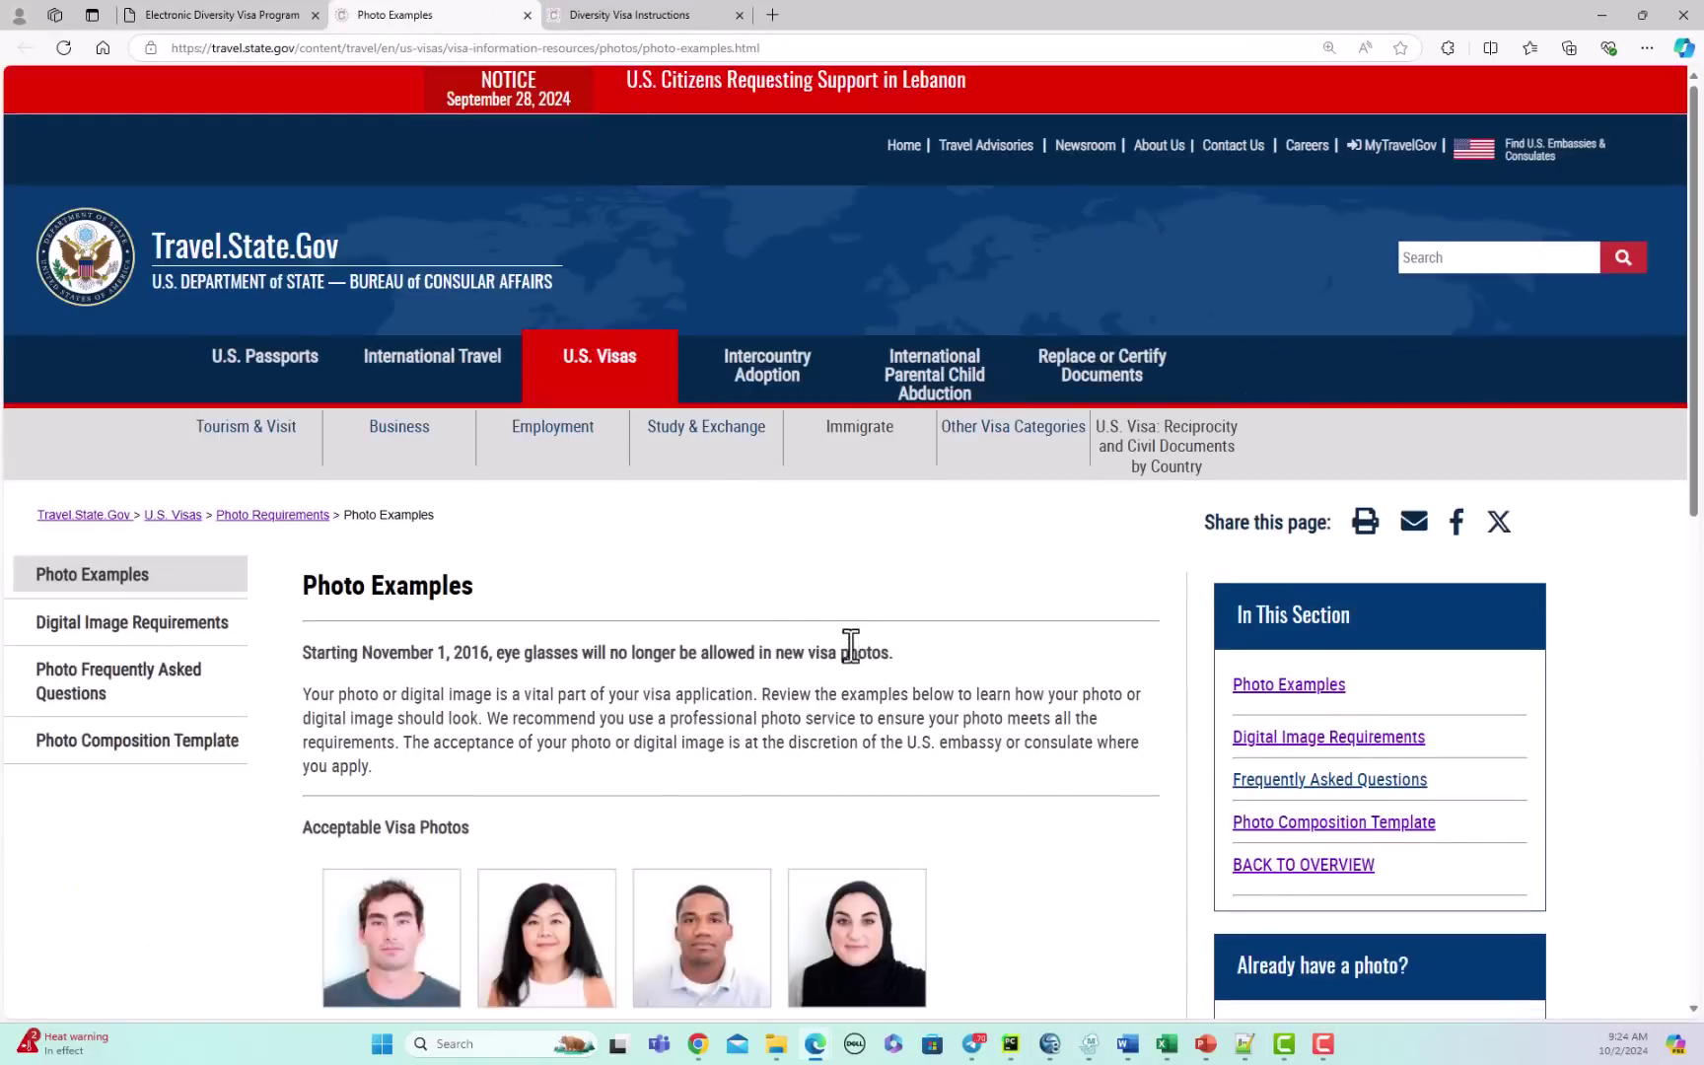
Step: Review the Size and Position and the Resolution, Print Size, and Quality photo examples, then return to the welcome tab
{"action": "scroll", "coordinate": [759, 732], "scroll_direction": "down", "scroll_amount": 5}
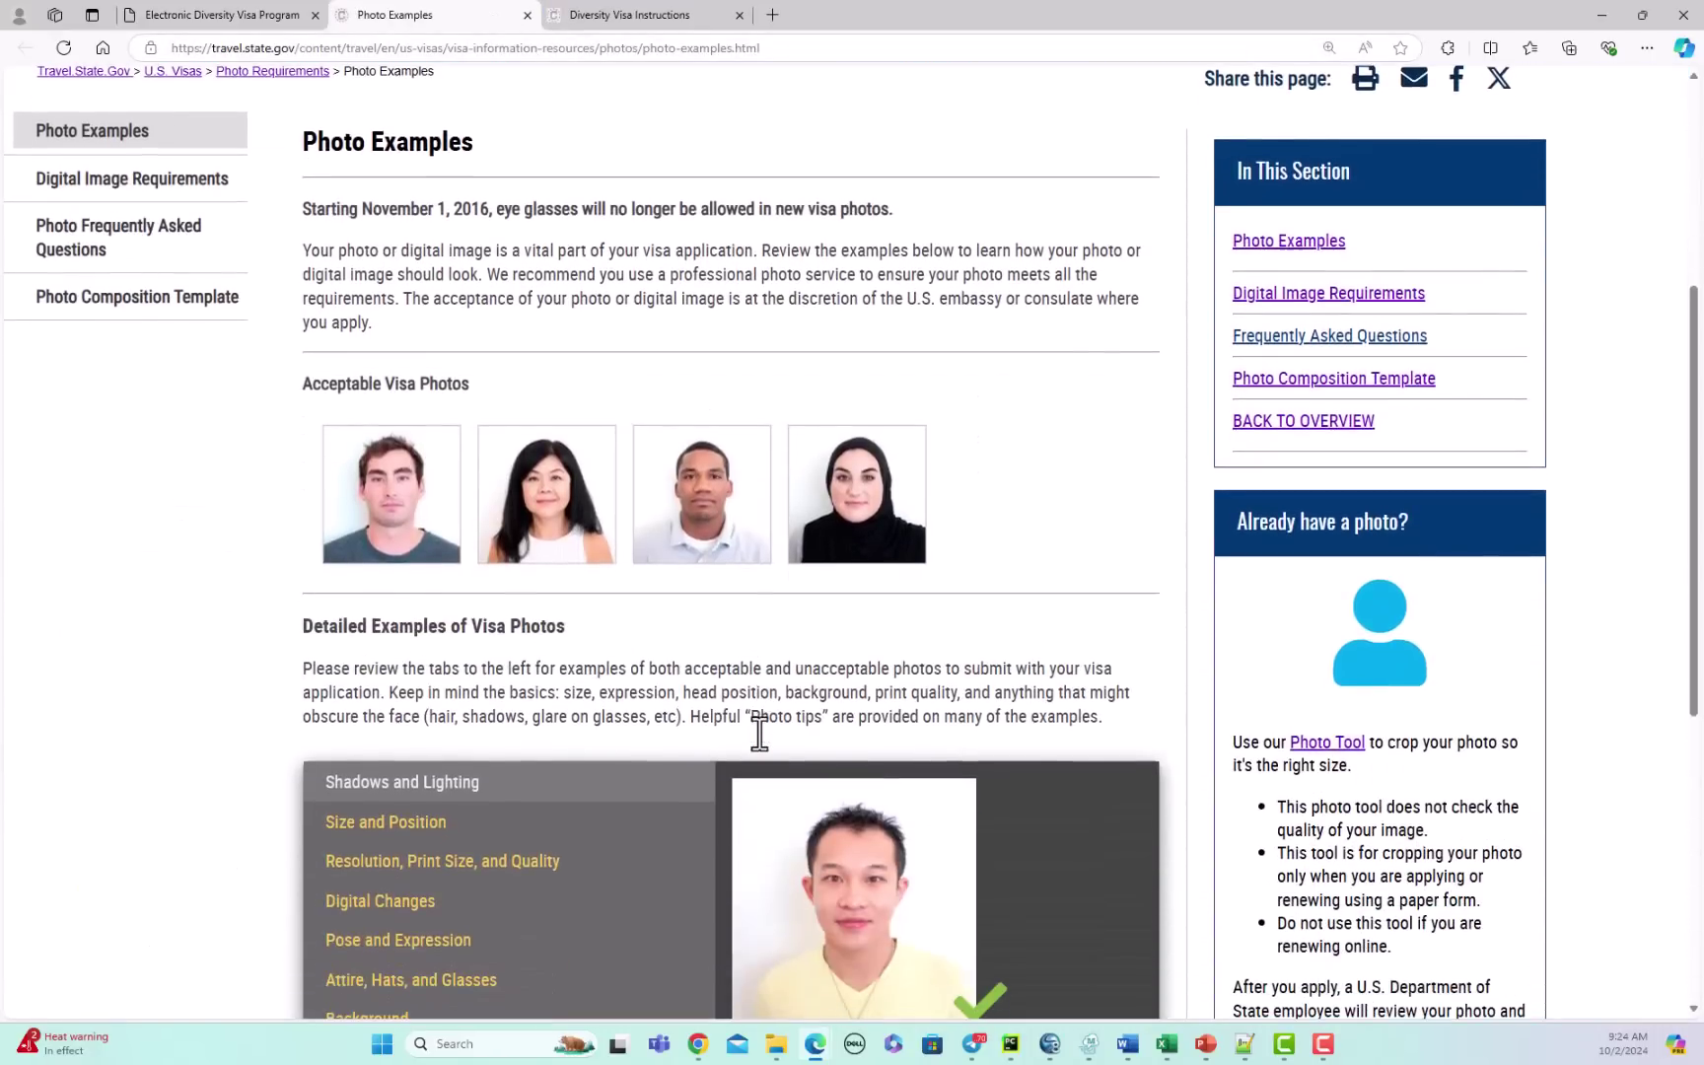
{"action": "scroll", "coordinate": [756, 729], "scroll_direction": "down", "scroll_amount": 3}
{"action": "scroll", "coordinate": [724, 706], "scroll_direction": "up", "scroll_amount": 8}
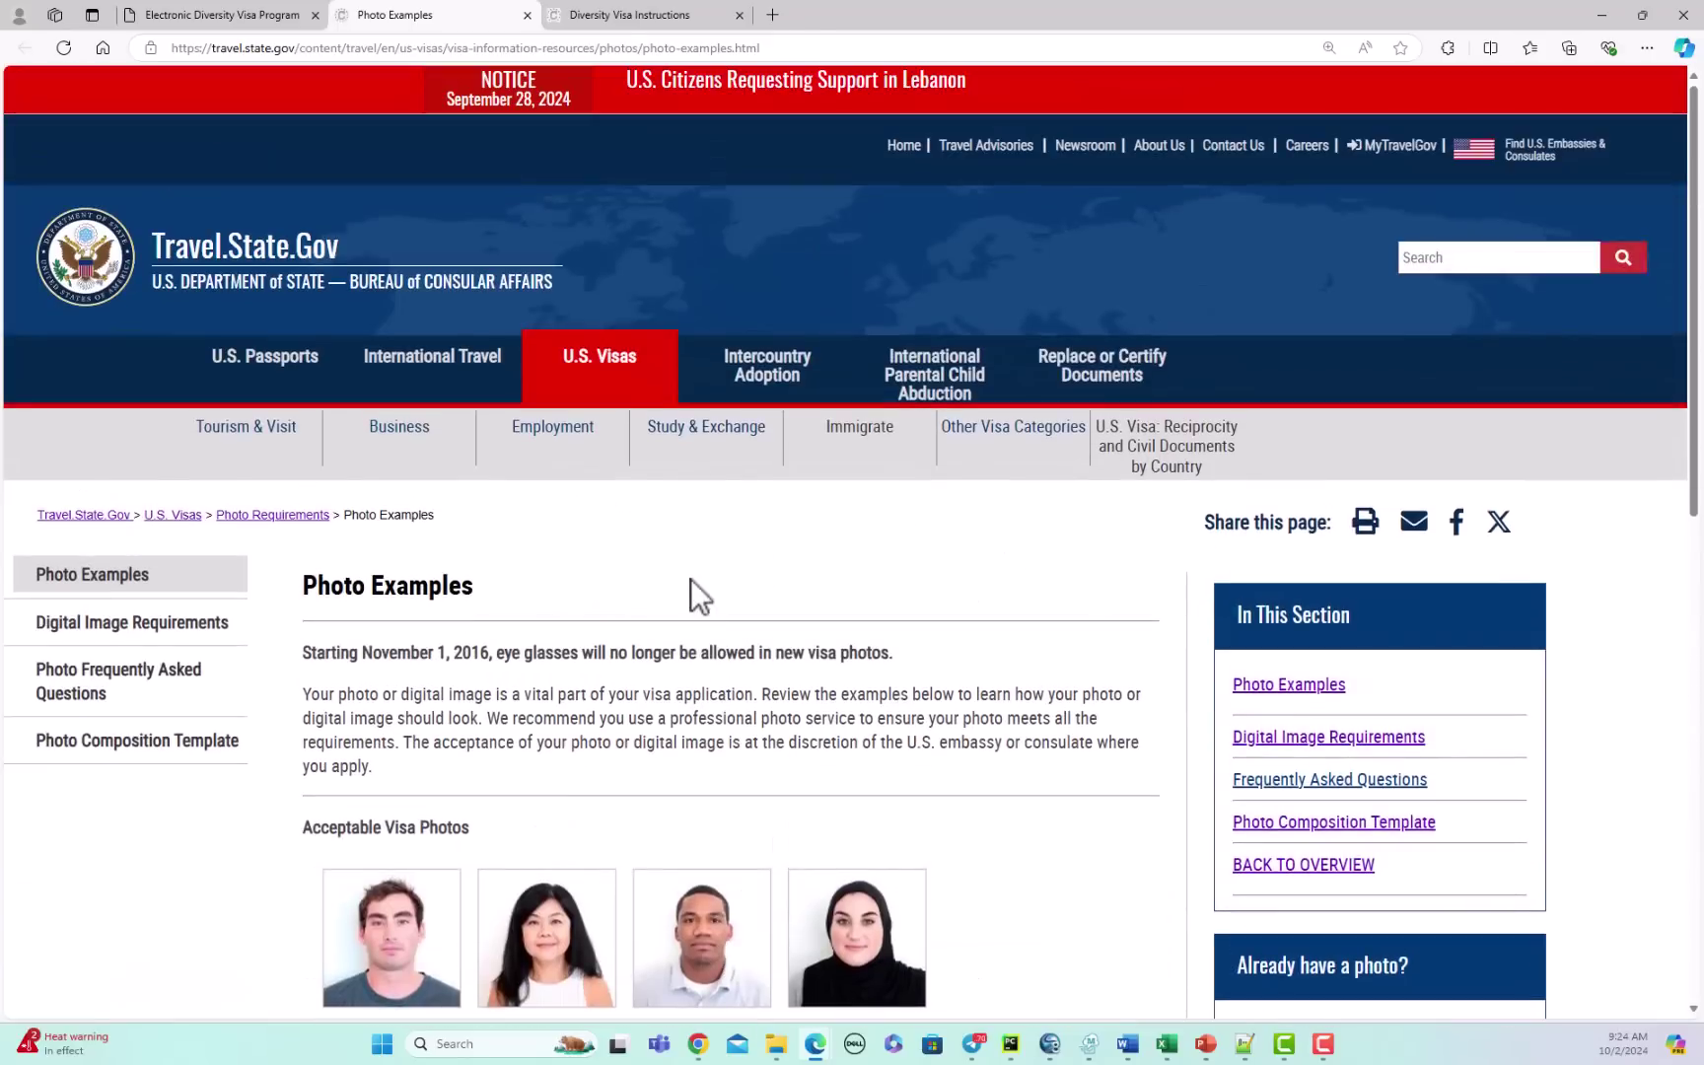
{"action": "scroll", "coordinate": [897, 700], "scroll_direction": "down", "scroll_amount": 3}
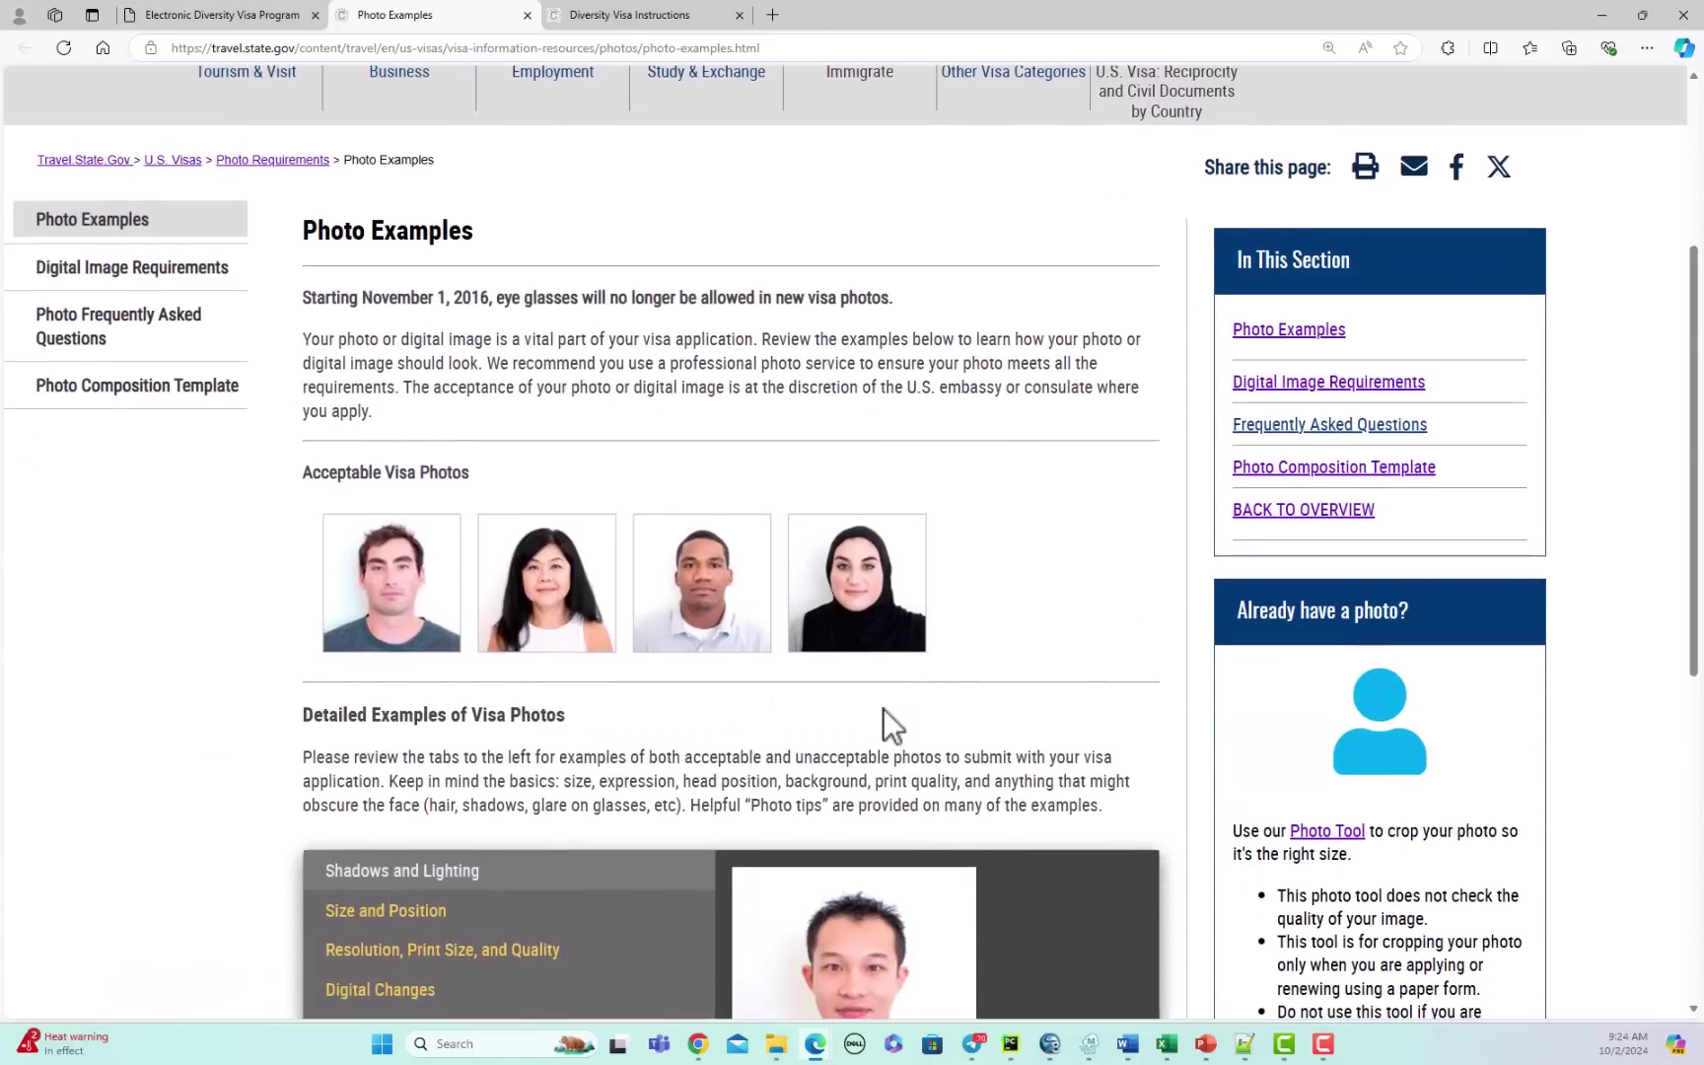
{"action": "scroll", "coordinate": [882, 707], "scroll_direction": "up", "scroll_amount": 1}
{"action": "scroll", "coordinate": [851, 696], "scroll_direction": "down", "scroll_amount": 4}
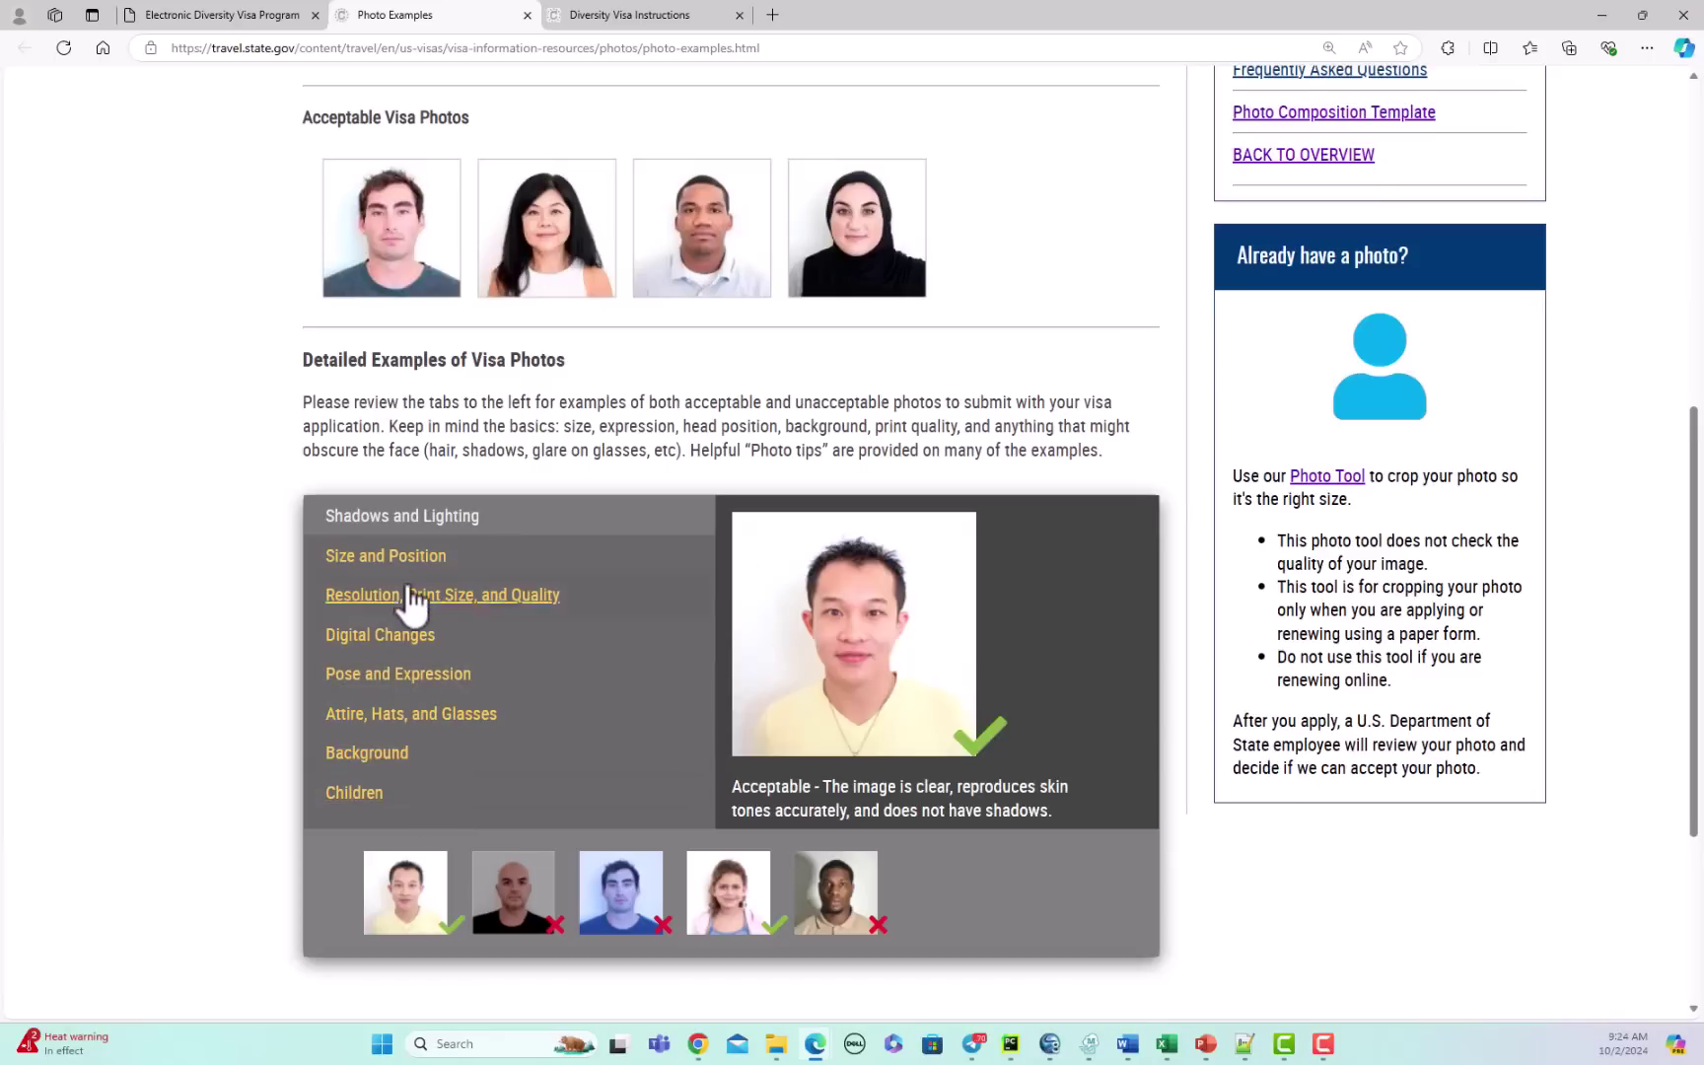
{"action": "left_click", "coordinate": [409, 557]}
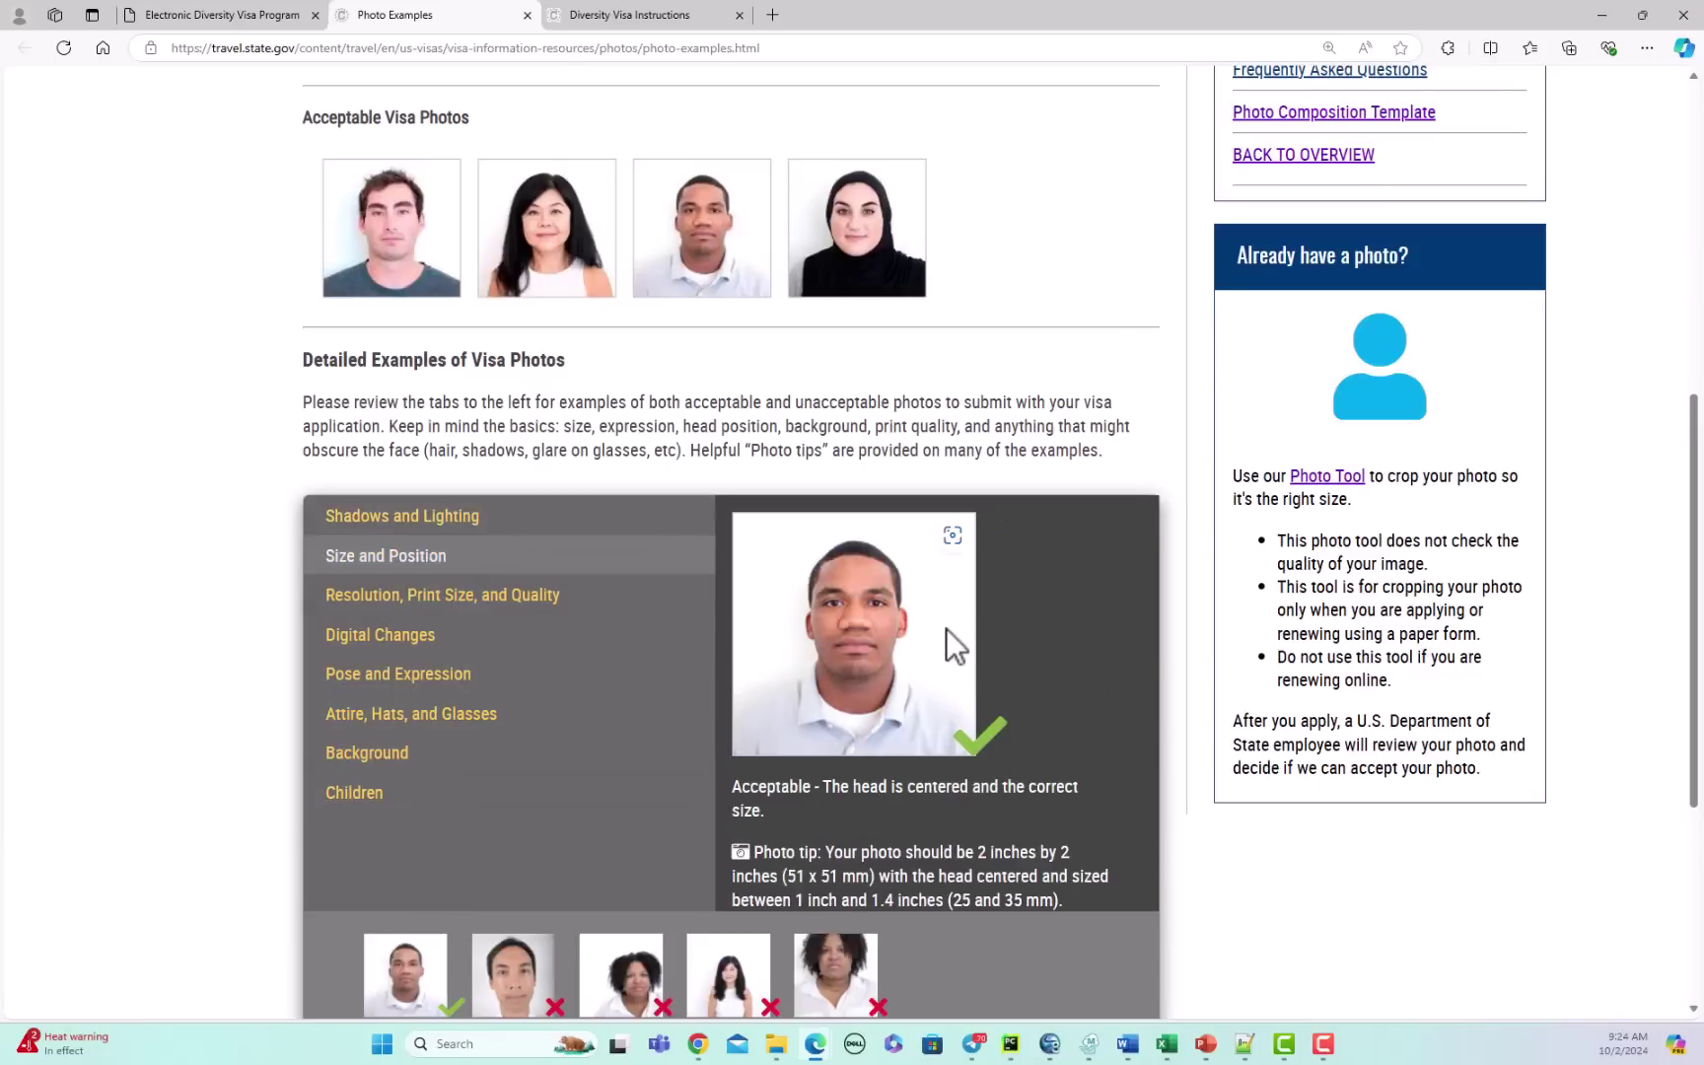
{"action": "left_click", "coordinate": [399, 597]}
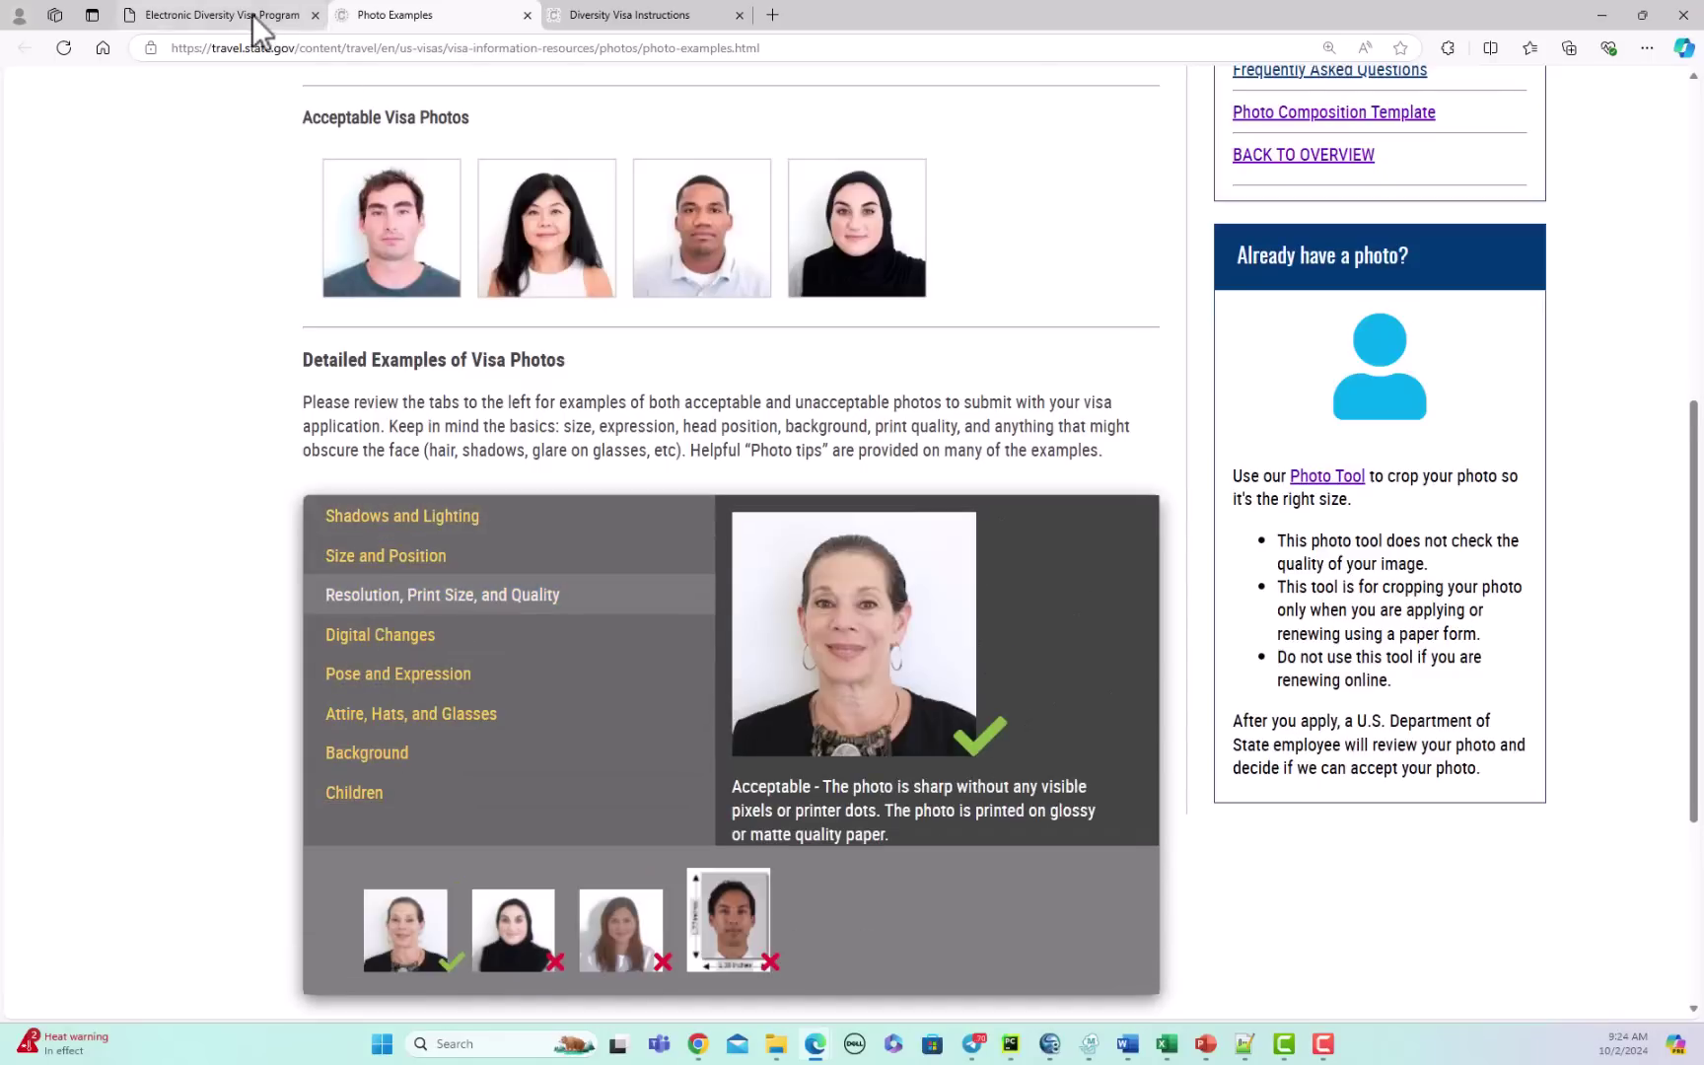
{"action": "left_click", "coordinate": [253, 15]}
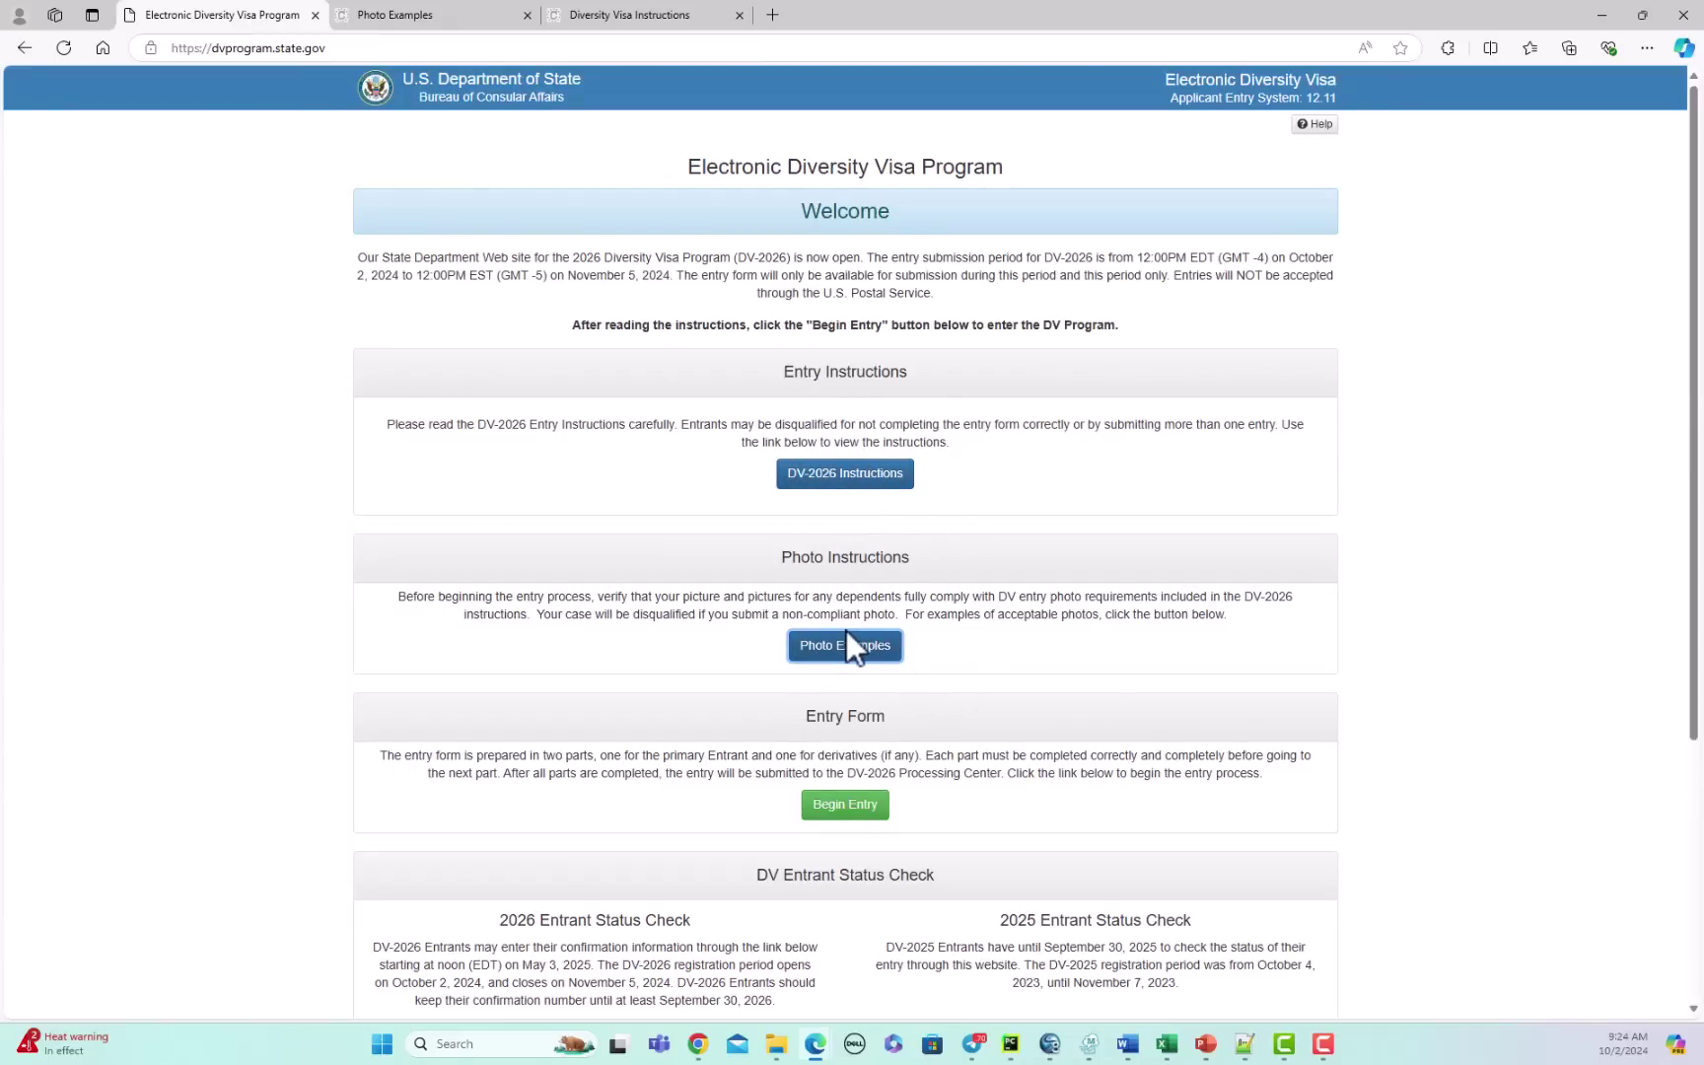
Step: Begin the entry, enter a refreshed captcha authentication code and submit it
{"action": "left_click", "coordinate": [854, 811]}
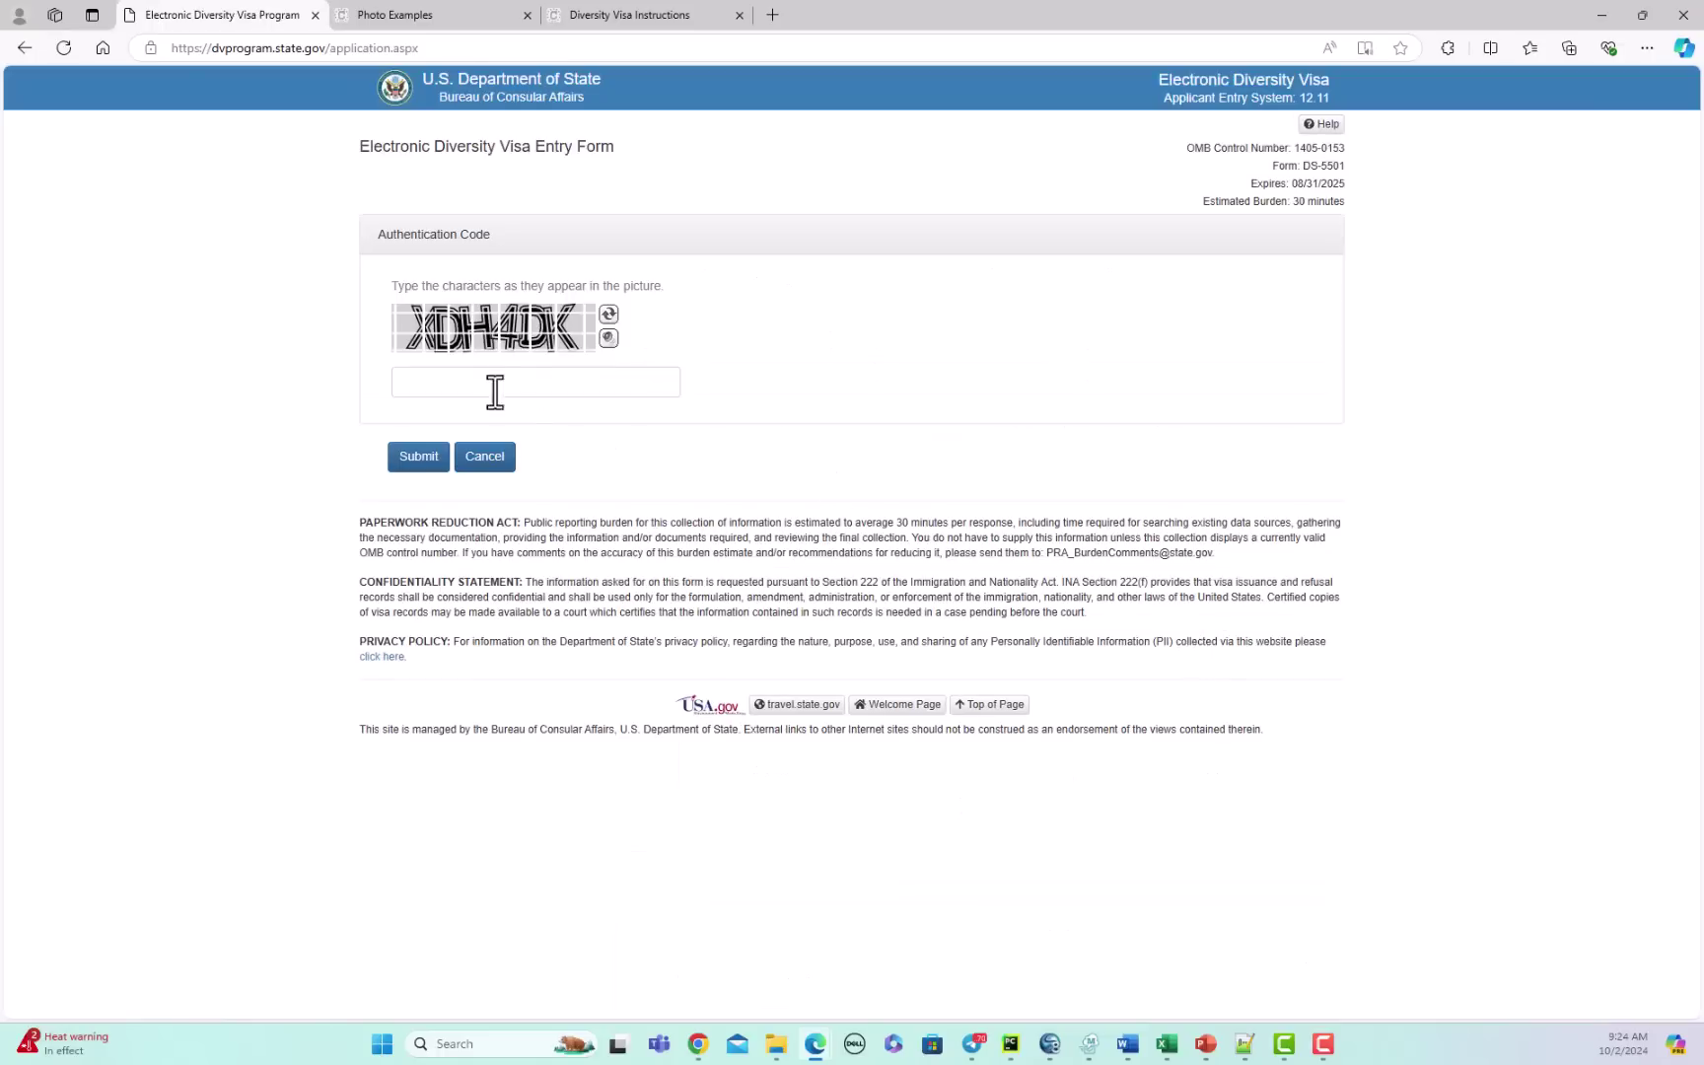
{"action": "left_click", "coordinate": [471, 388]}
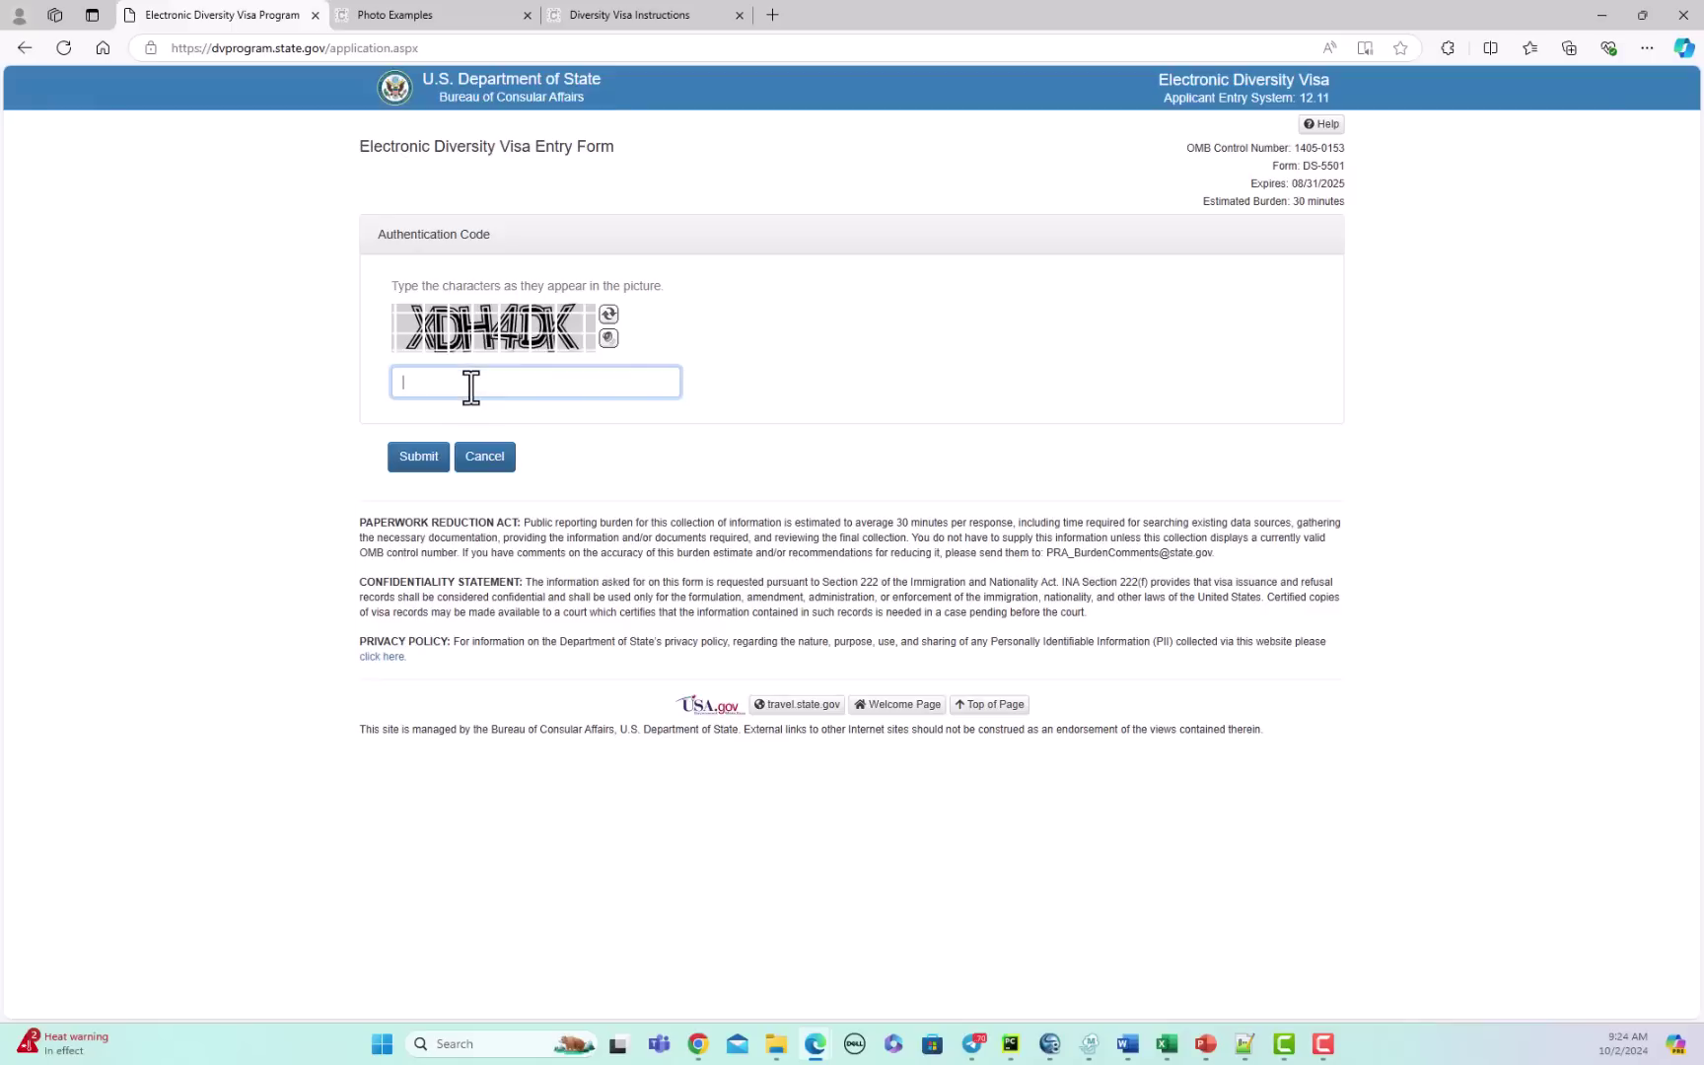
{"action": "type", "text": "ADH4DK"}
{"action": "left_click", "coordinate": [608, 313]}
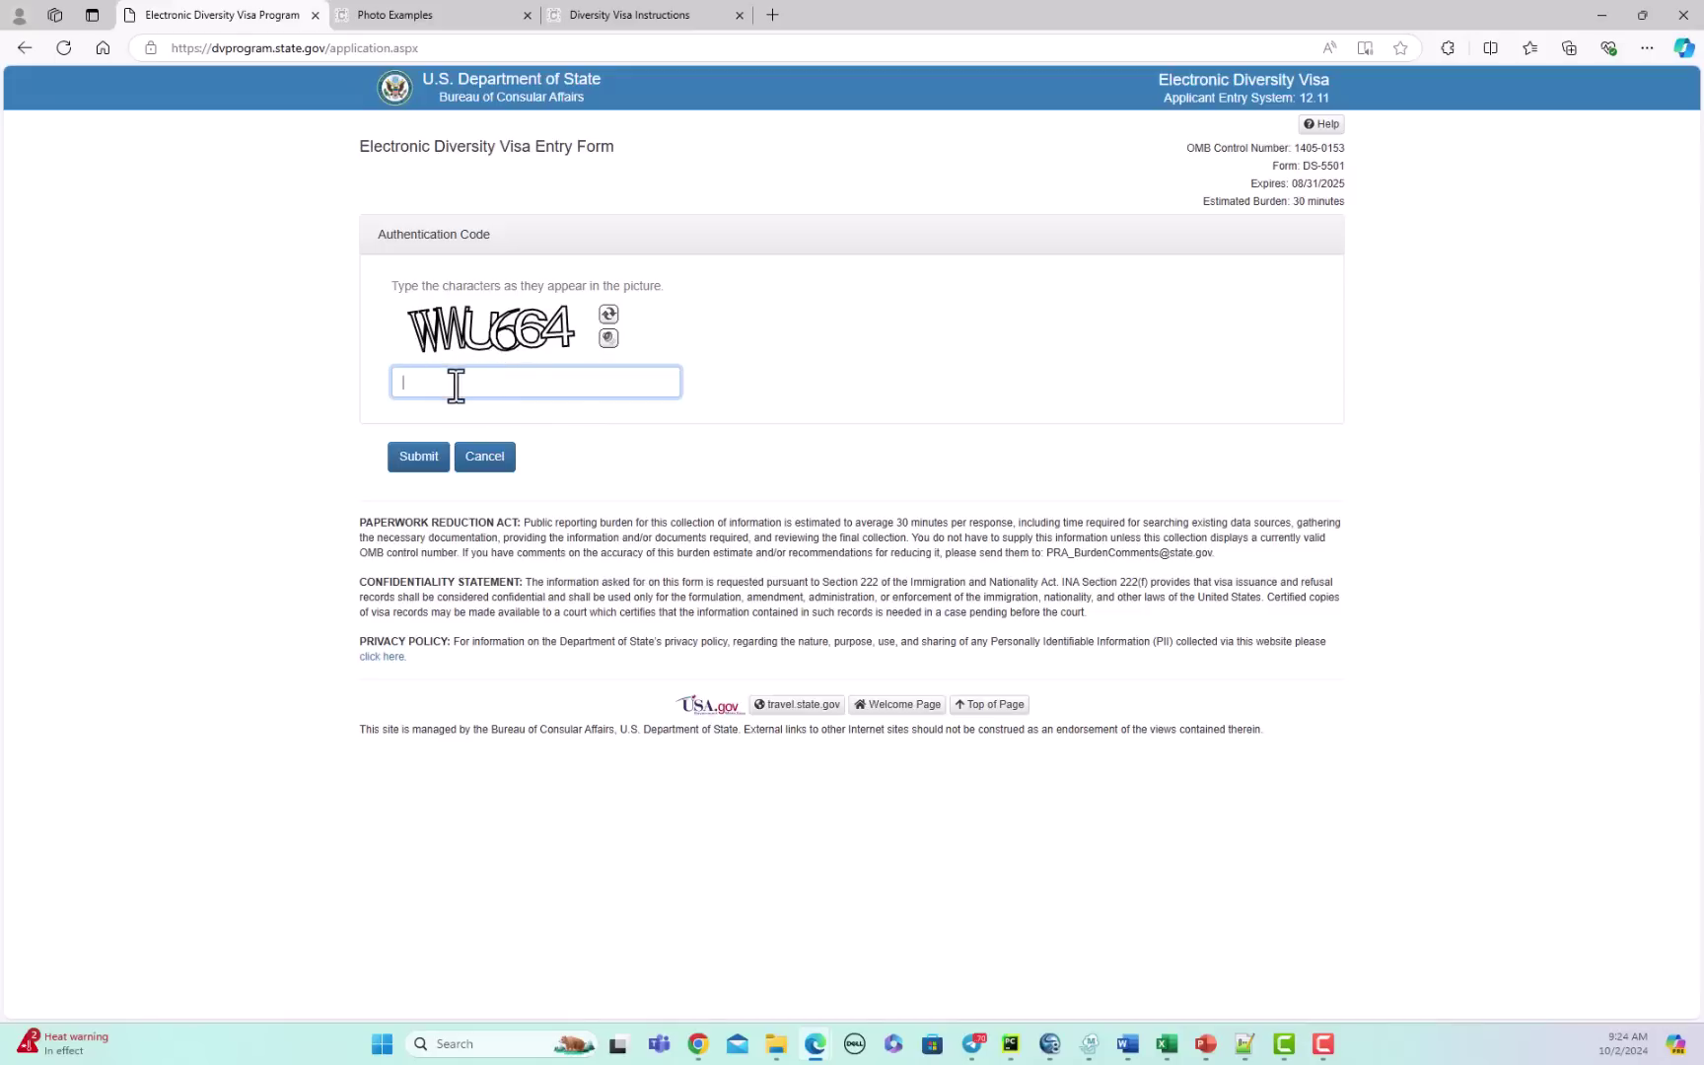
{"action": "type", "text": "WWU664"}
{"action": "left_click", "coordinate": [418, 459]}
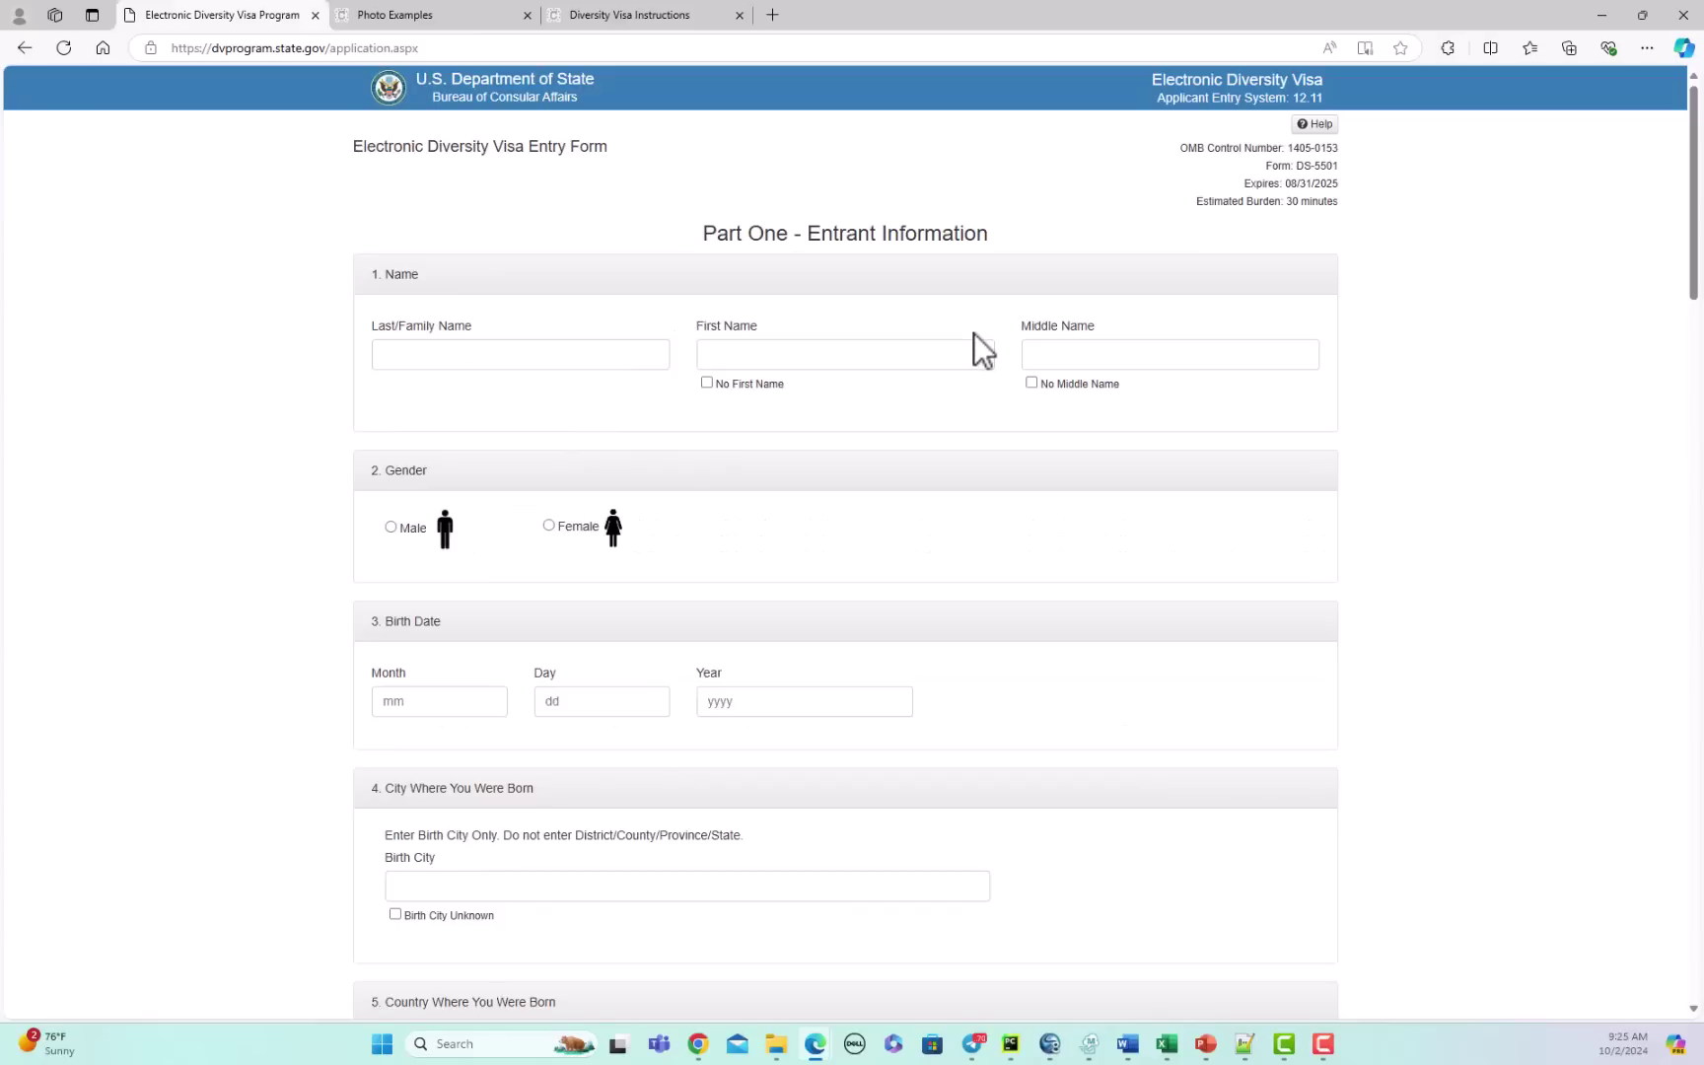
Step: Enter the entrant's last and first names and tick No Middle Name
{"action": "left_click", "coordinate": [509, 354]}
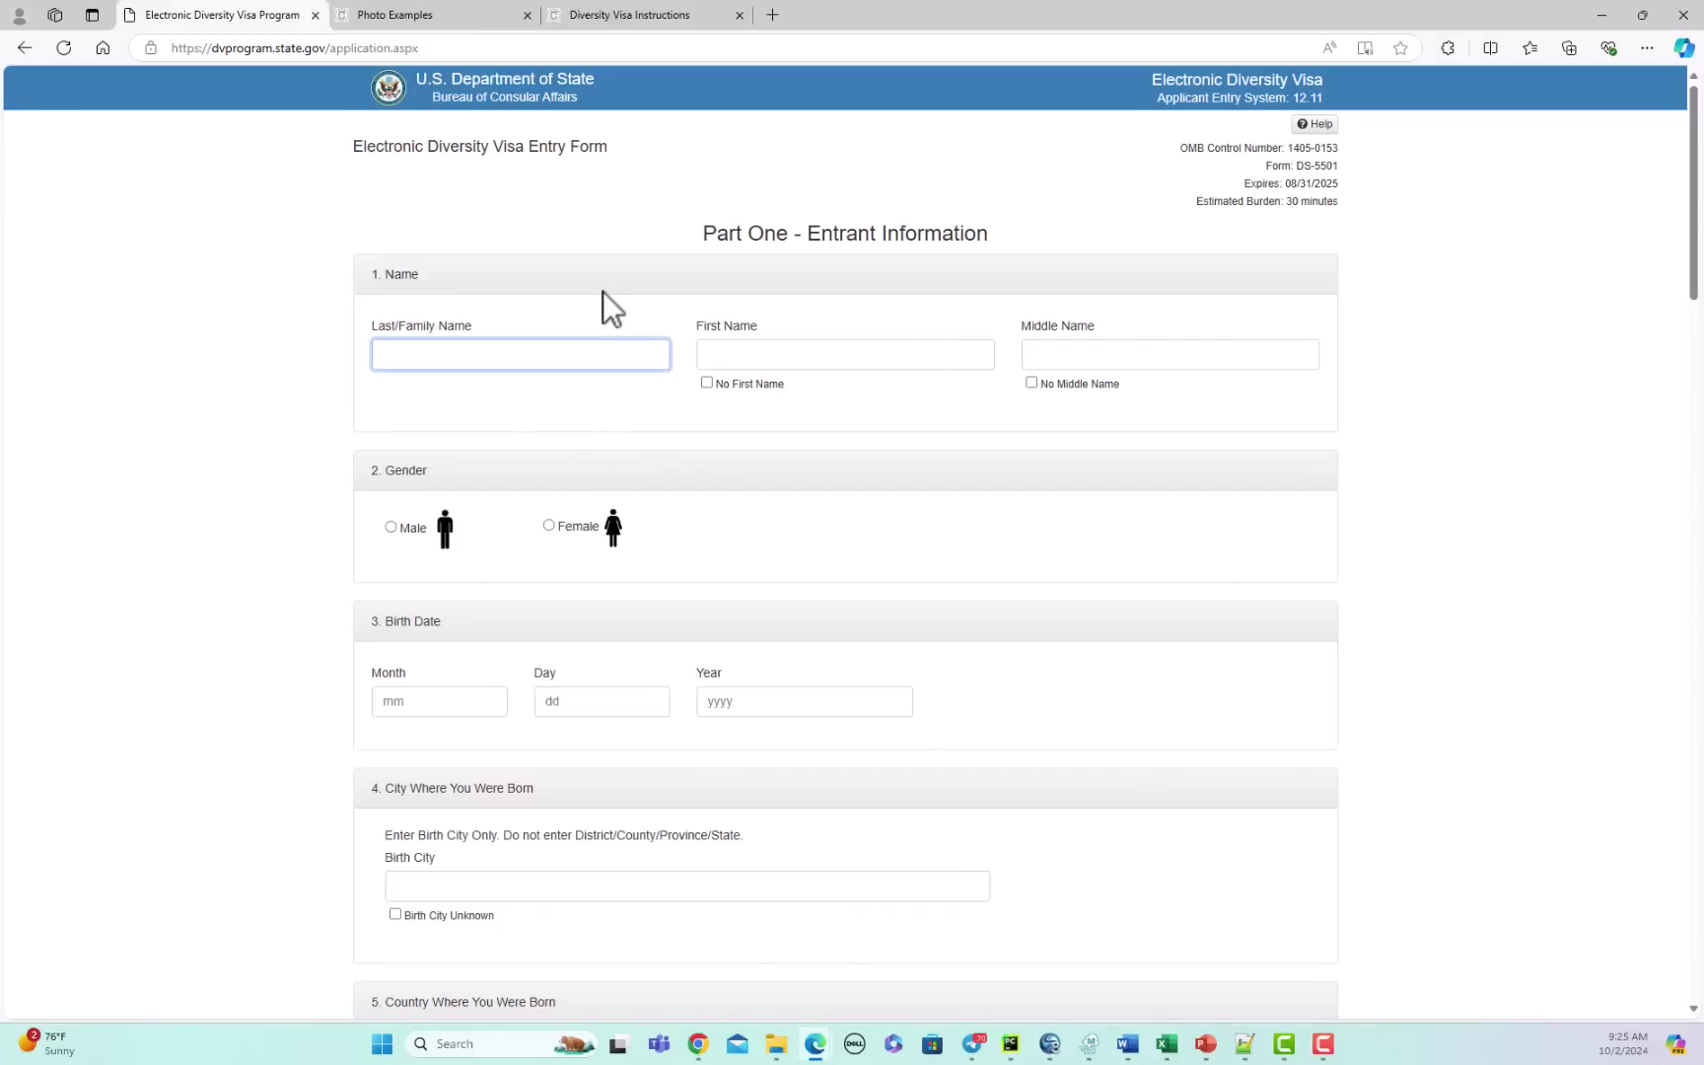
{"action": "key", "text": "Tab"}
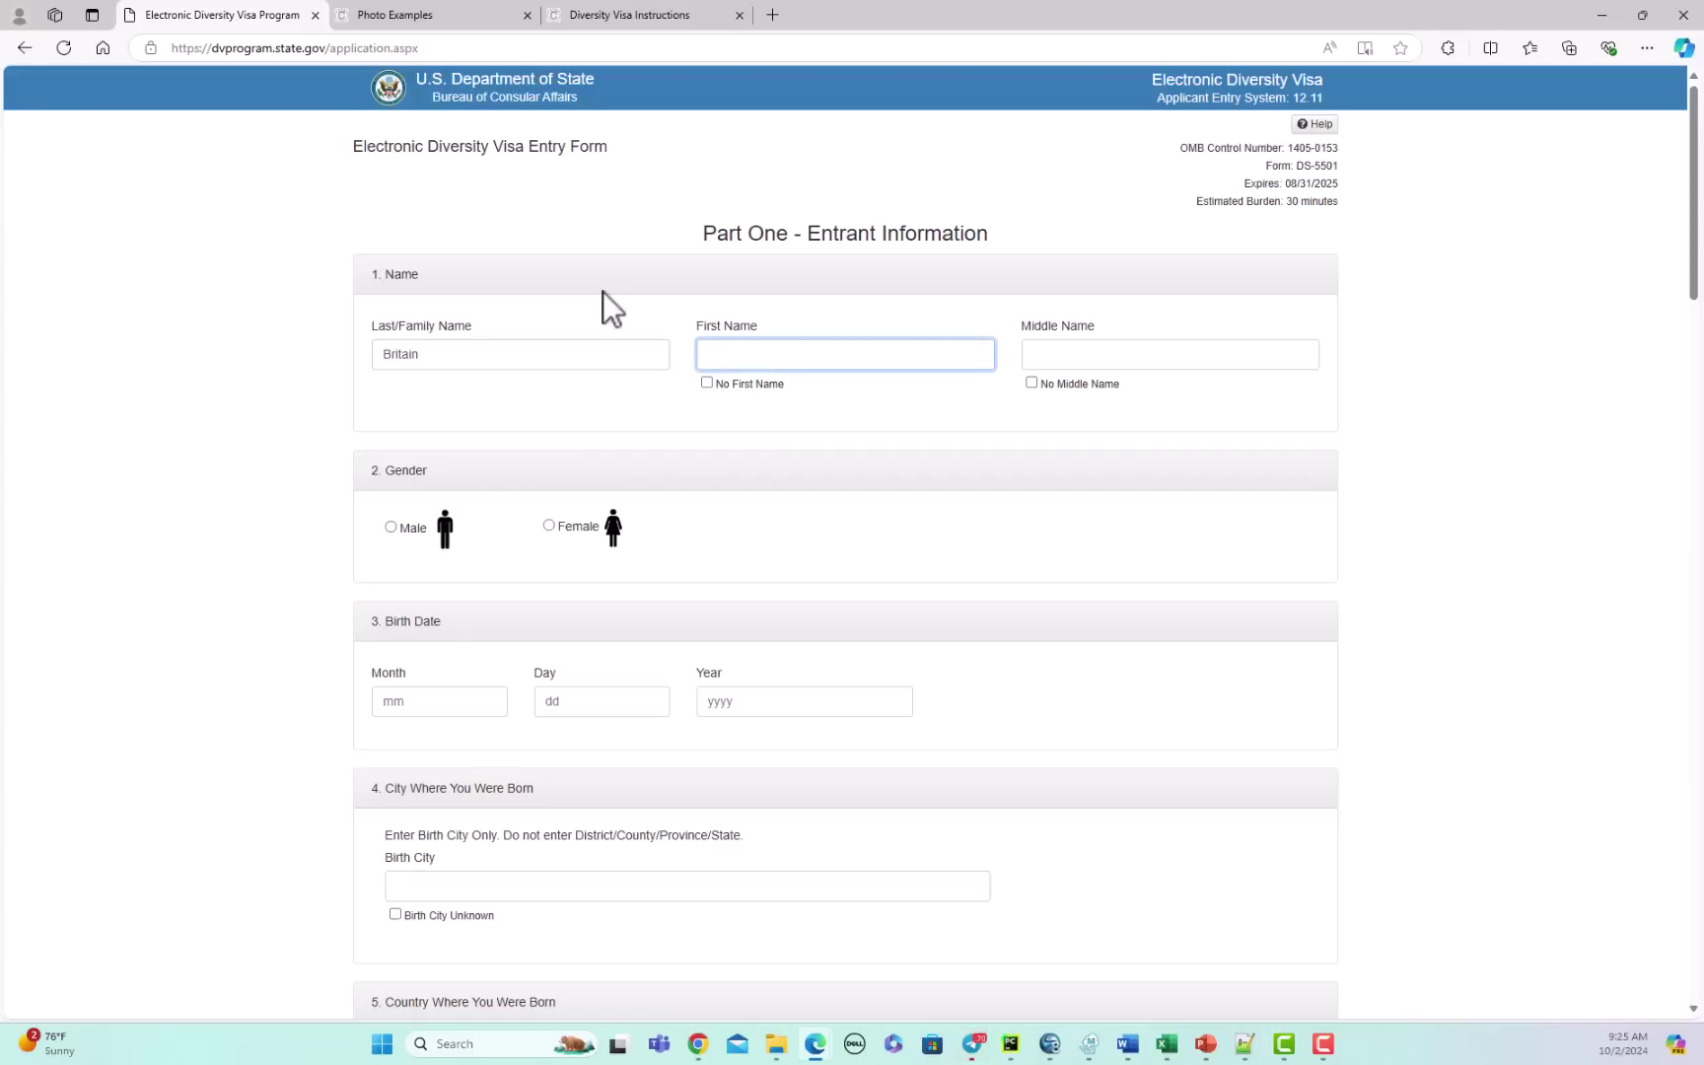
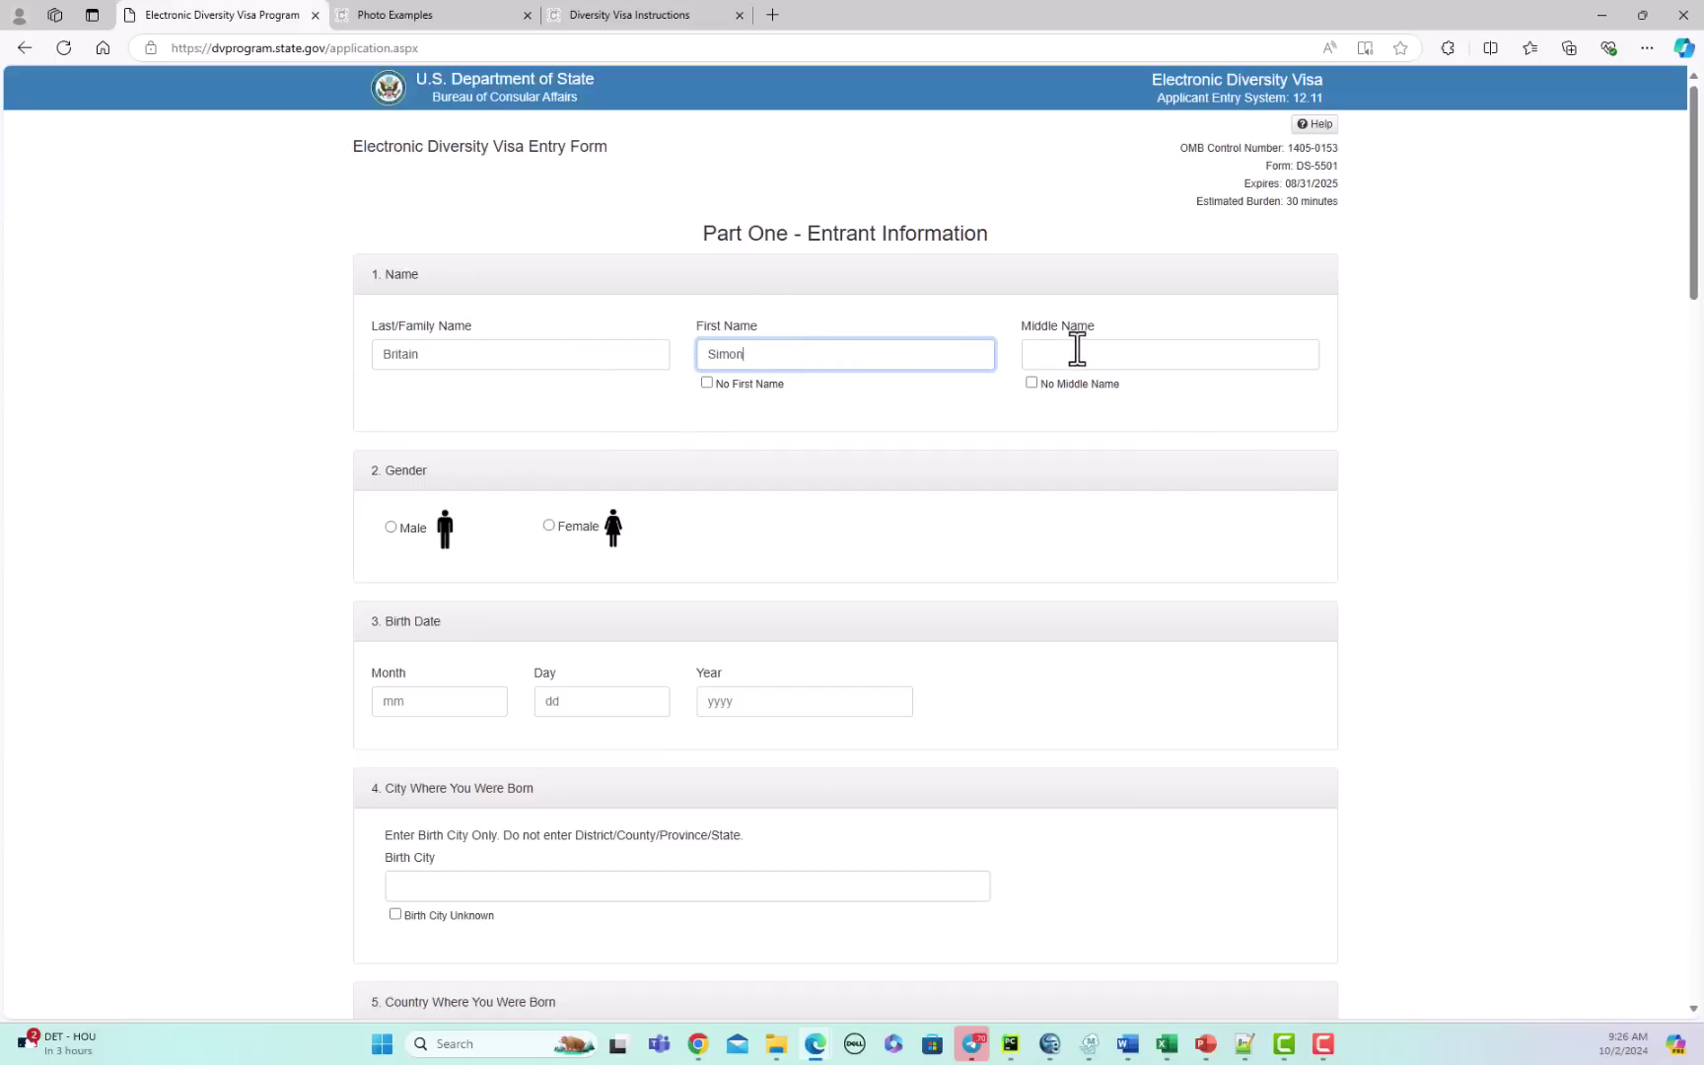
{"action": "left_click", "coordinate": [1054, 382]}
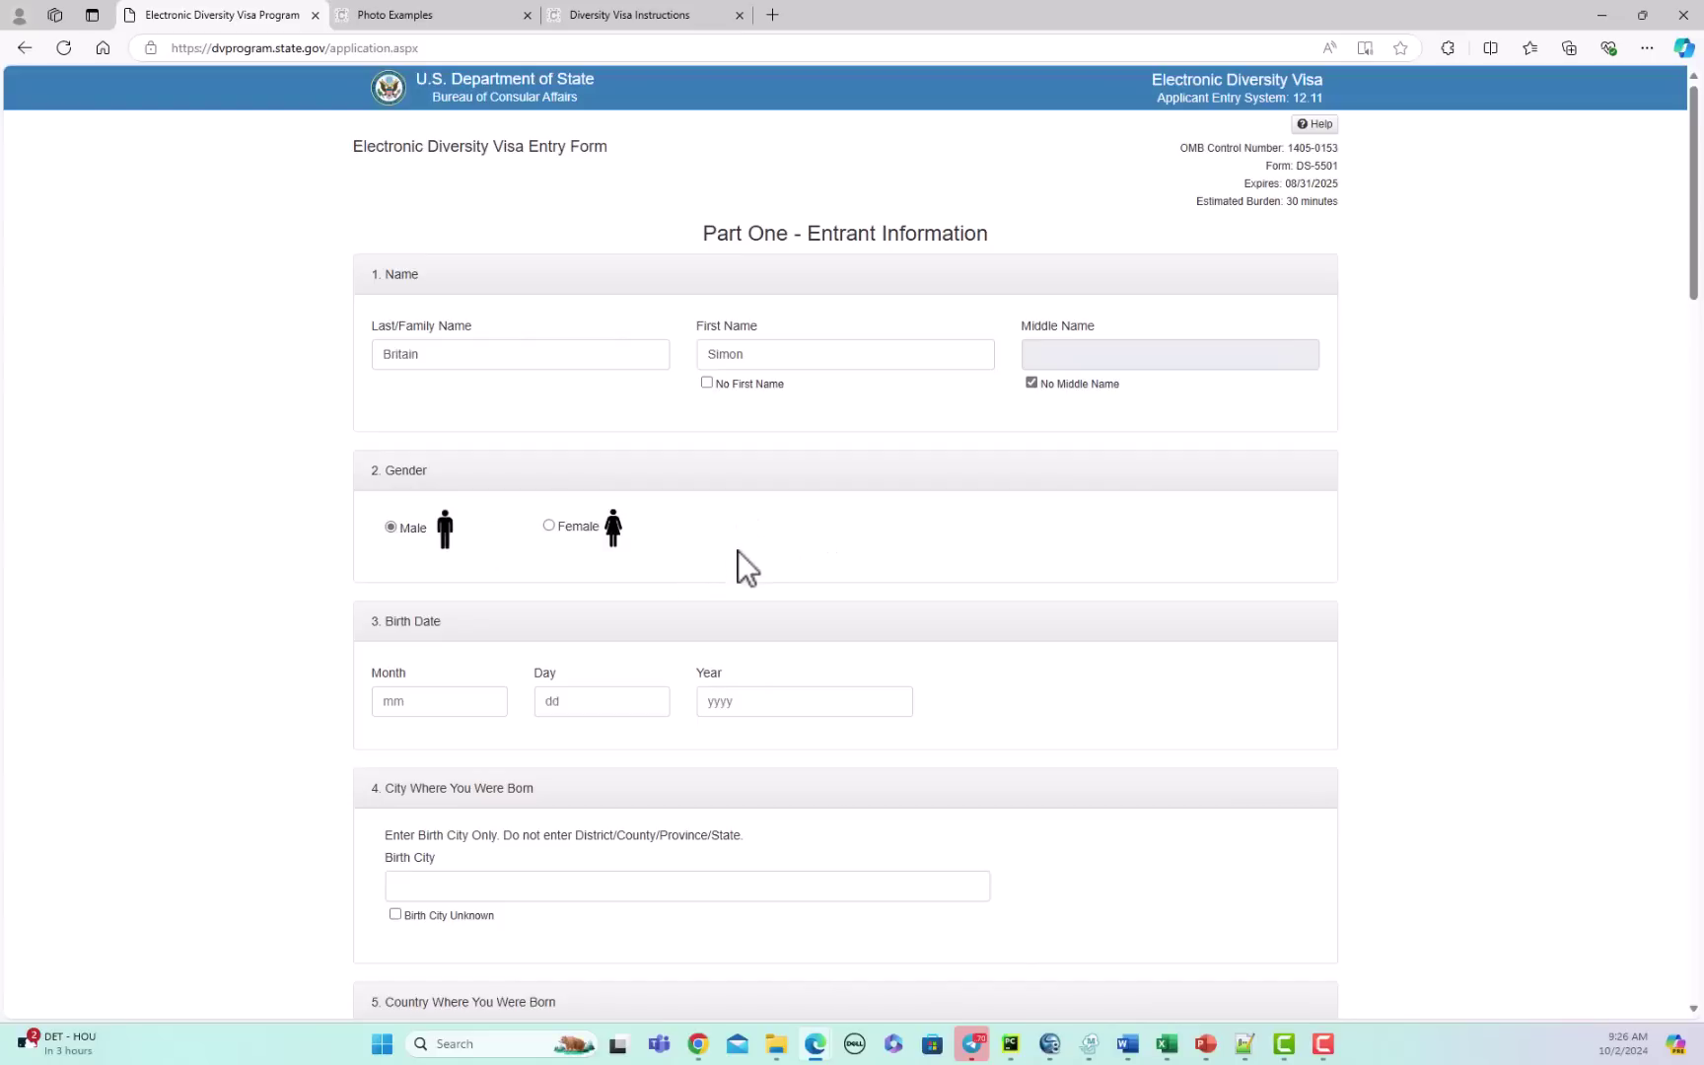
{"action": "scroll", "coordinate": [738, 552], "scroll_direction": "down", "scroll_amount": 3}
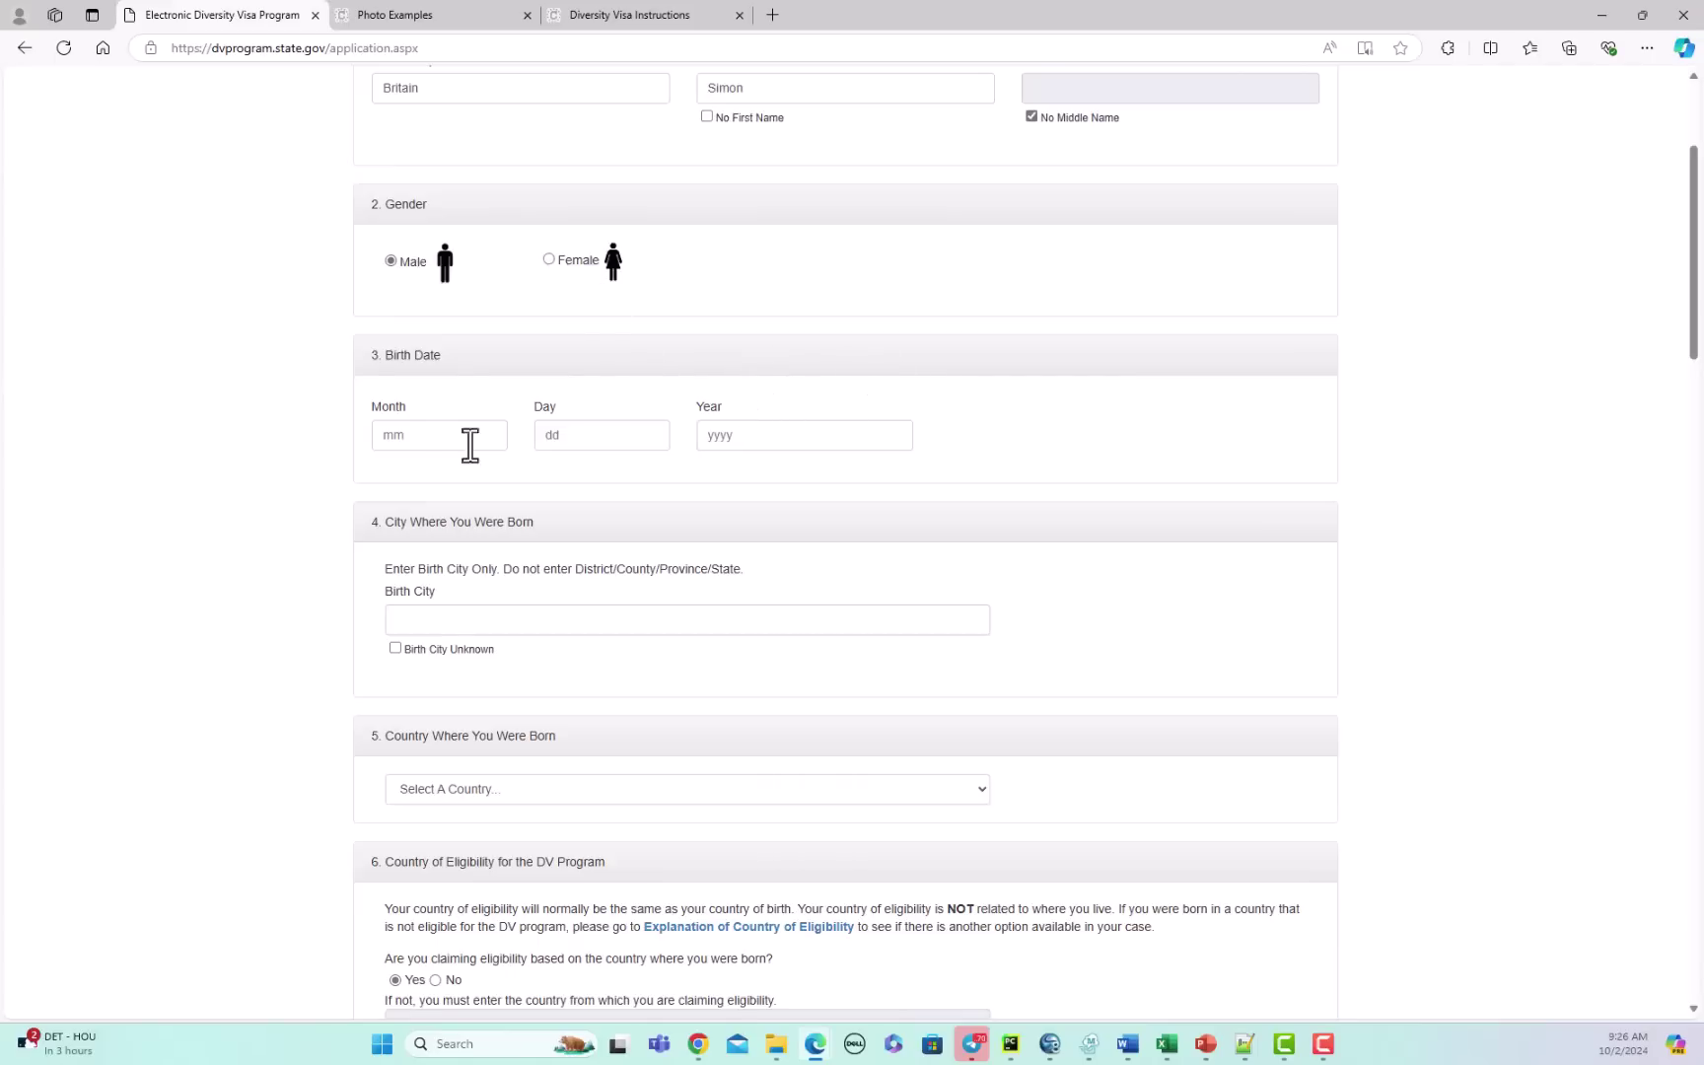
{"action": "left_click", "coordinate": [440, 434]}
{"action": "type", "text": "07"}
{"action": "key", "text": "Tab"}
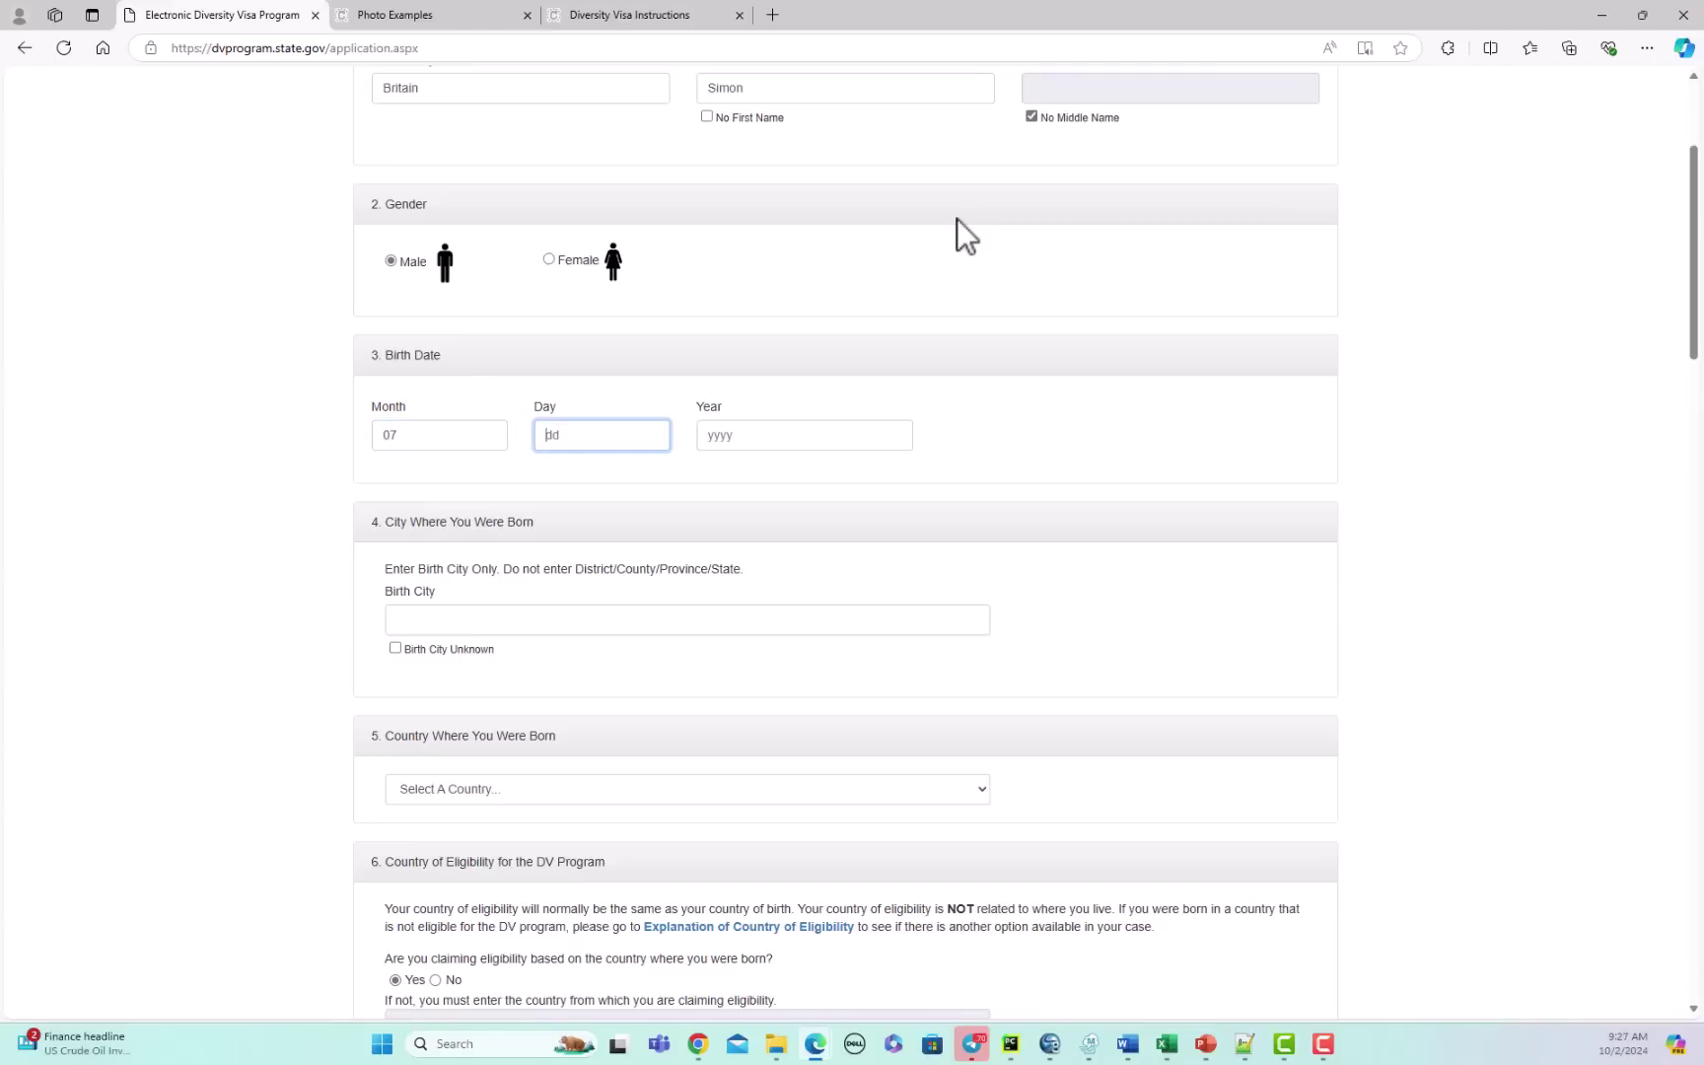
{"action": "type", "text": "18"}
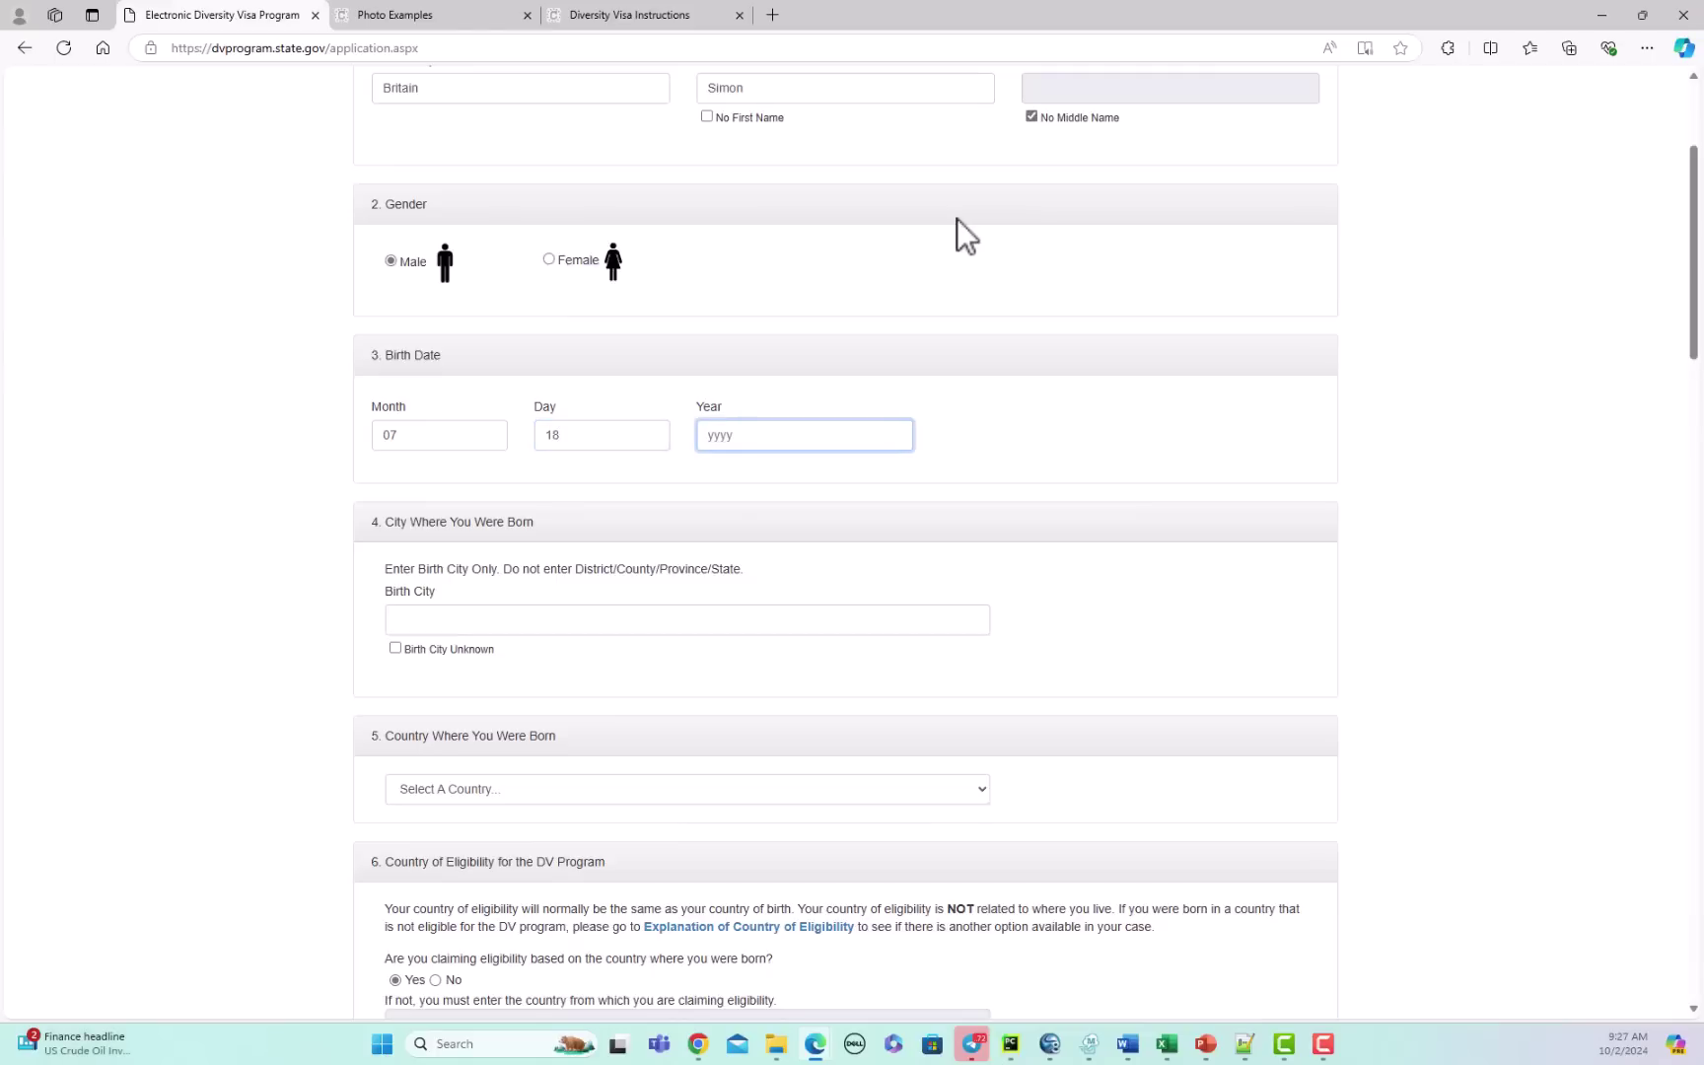
{"action": "type", "text": "1964"}
{"action": "left_click", "coordinate": [592, 618]}
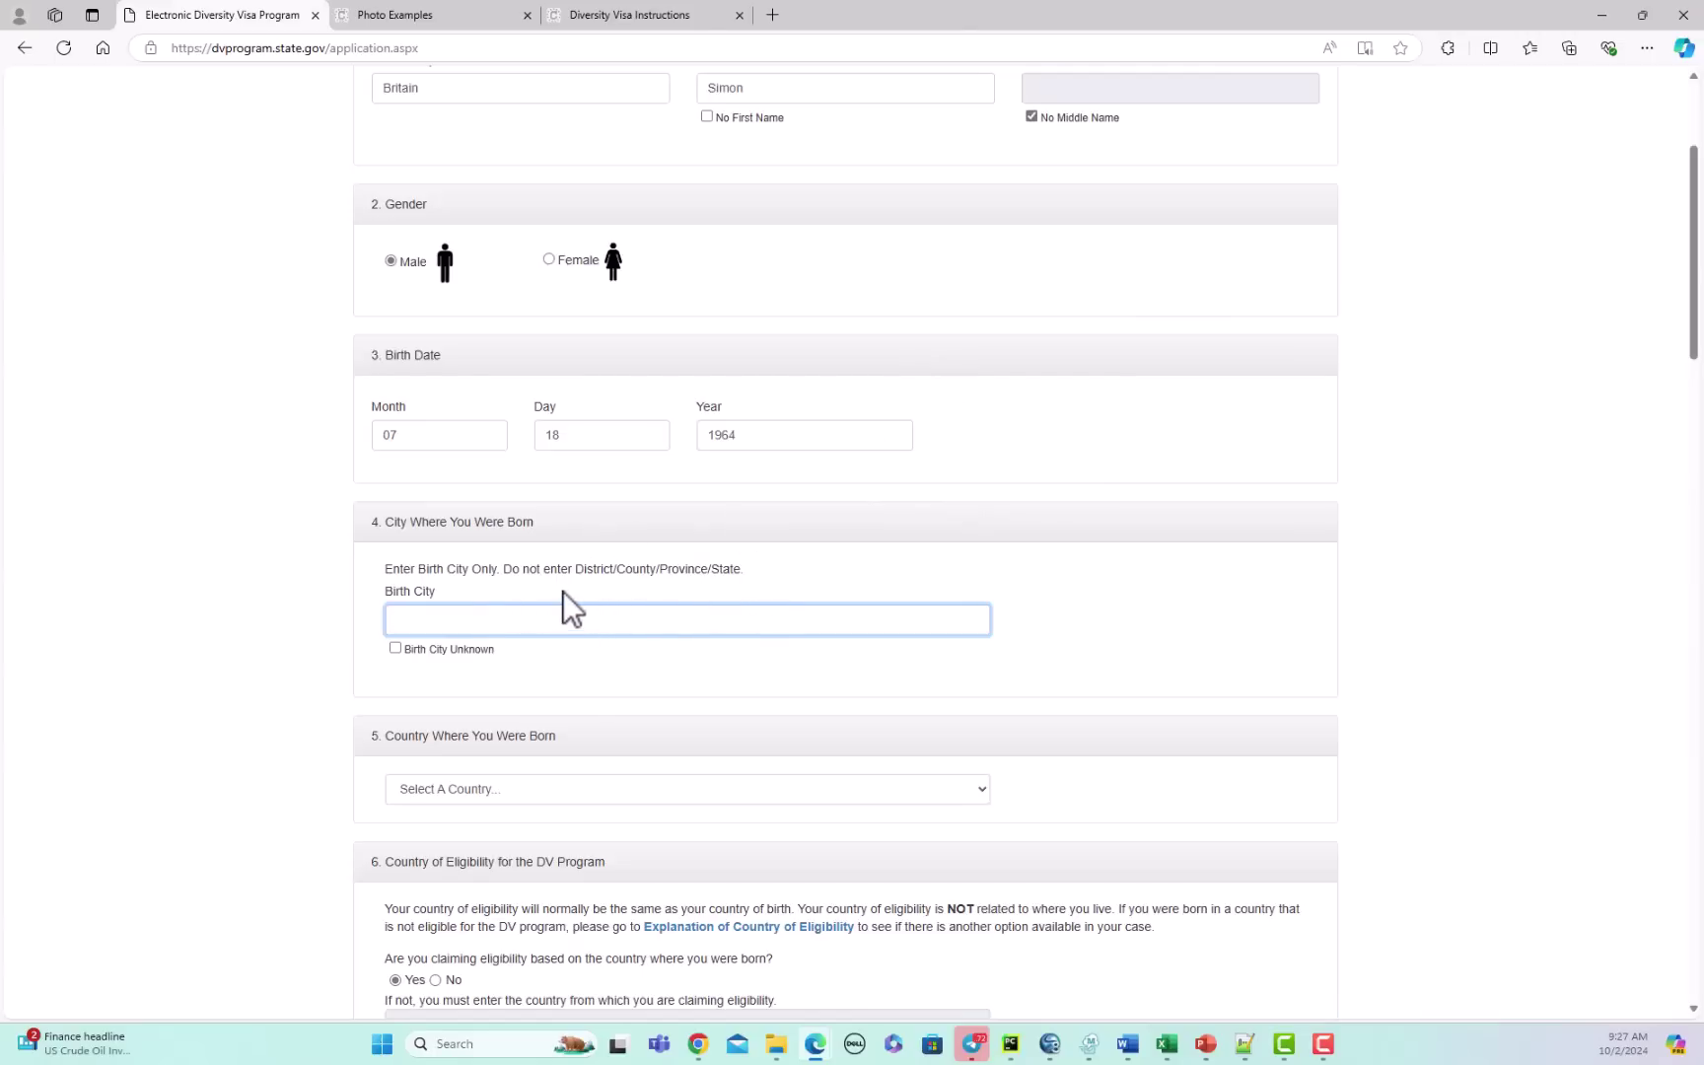
{"action": "type", "text": "London"}
Step: Pick United Kingdom instead of Greece in the birth country dropdown
{"action": "left_click", "coordinate": [981, 791]}
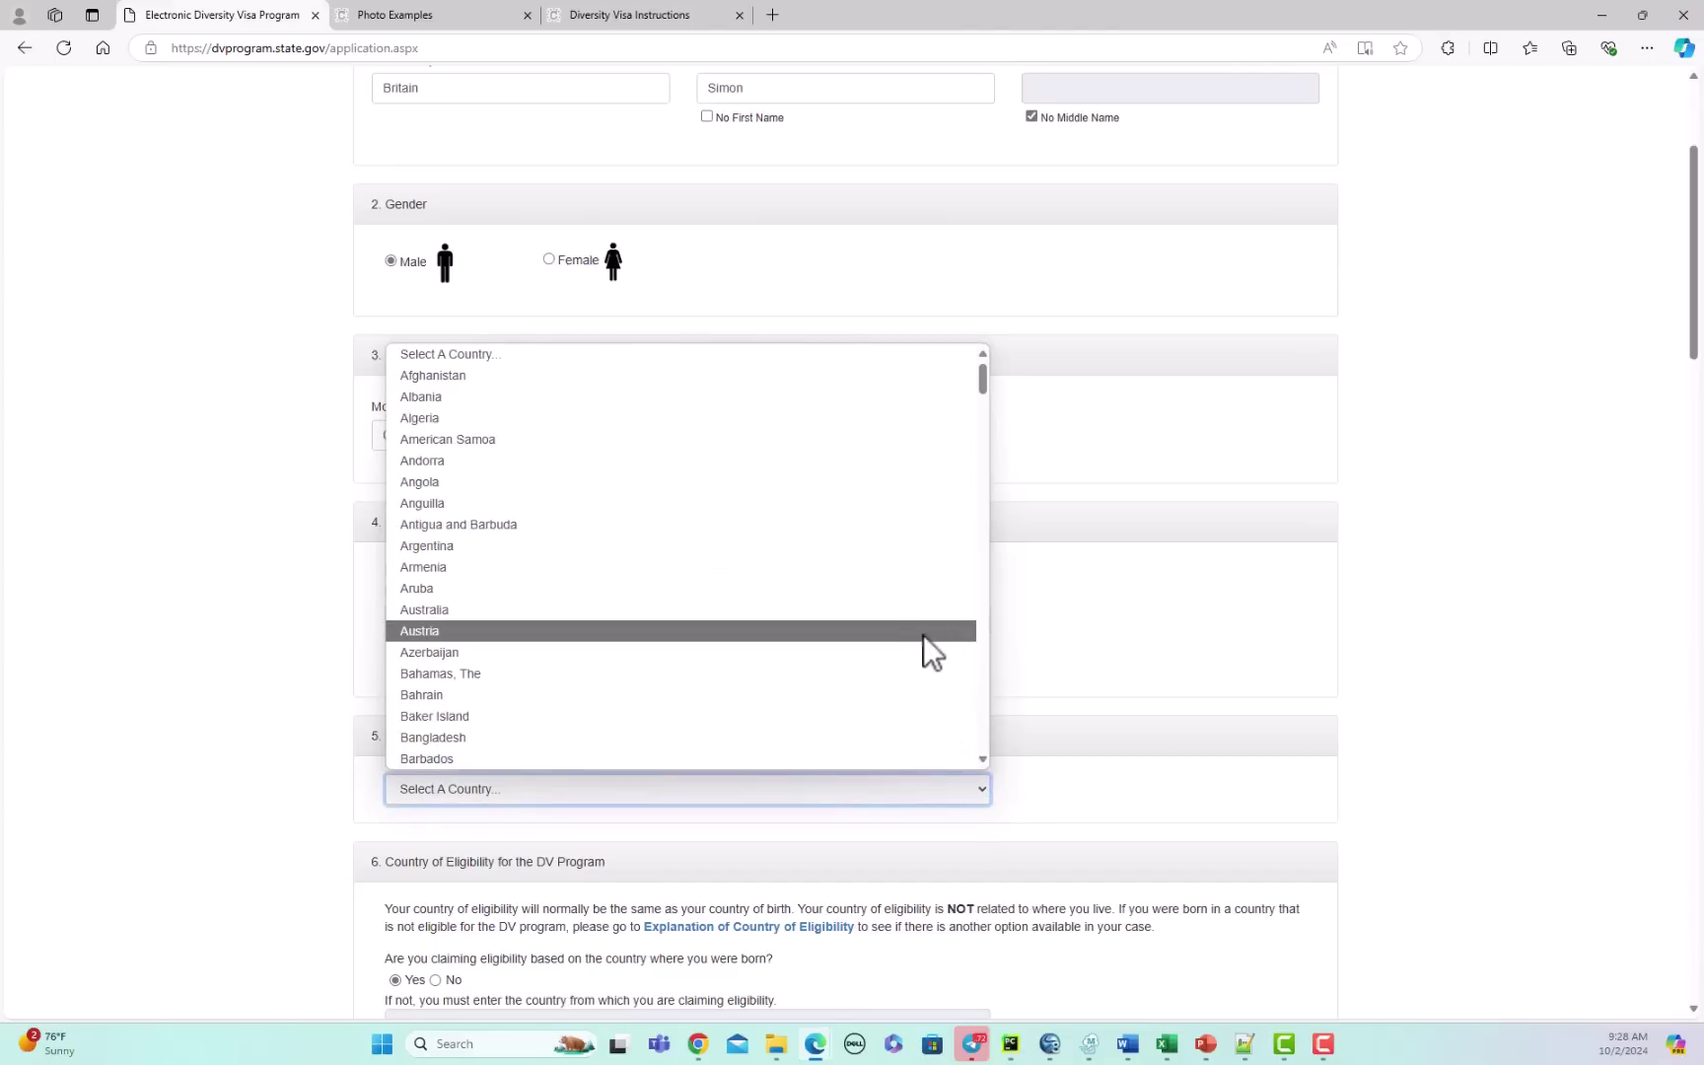
{"action": "type", "text": "gr"}
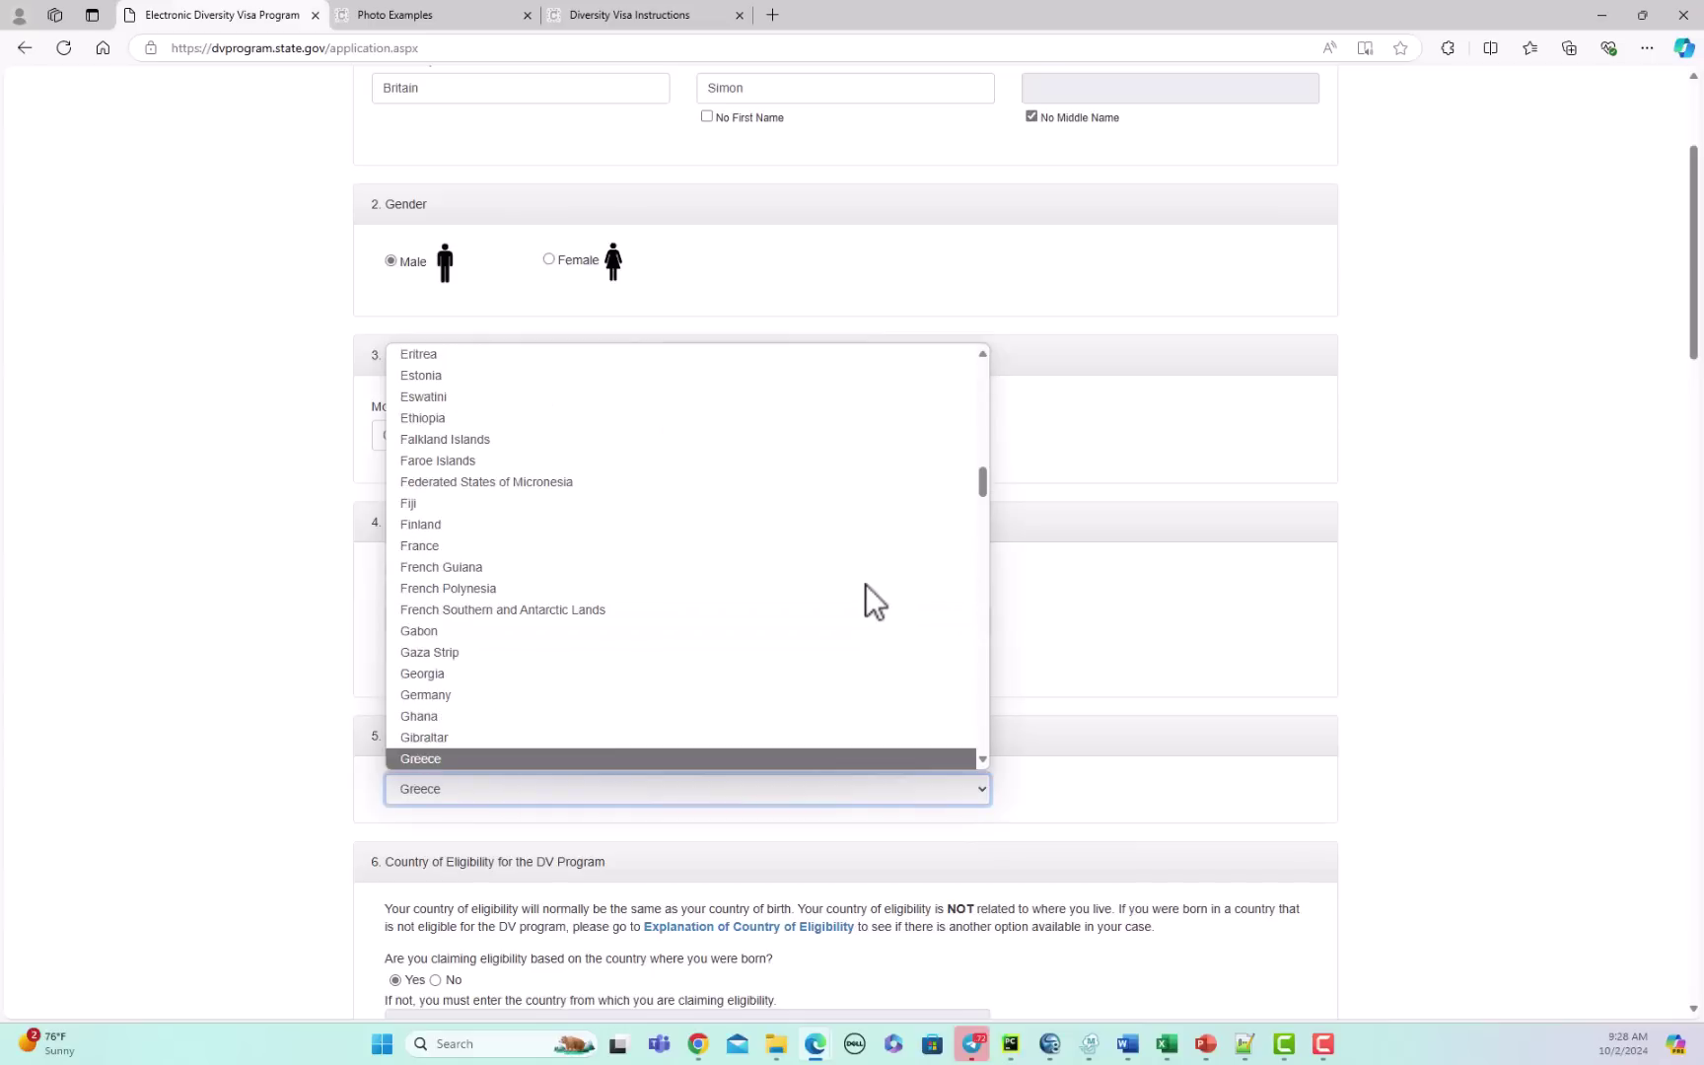
{"action": "scroll", "coordinate": [691, 720], "scroll_direction": "down", "scroll_amount": 4}
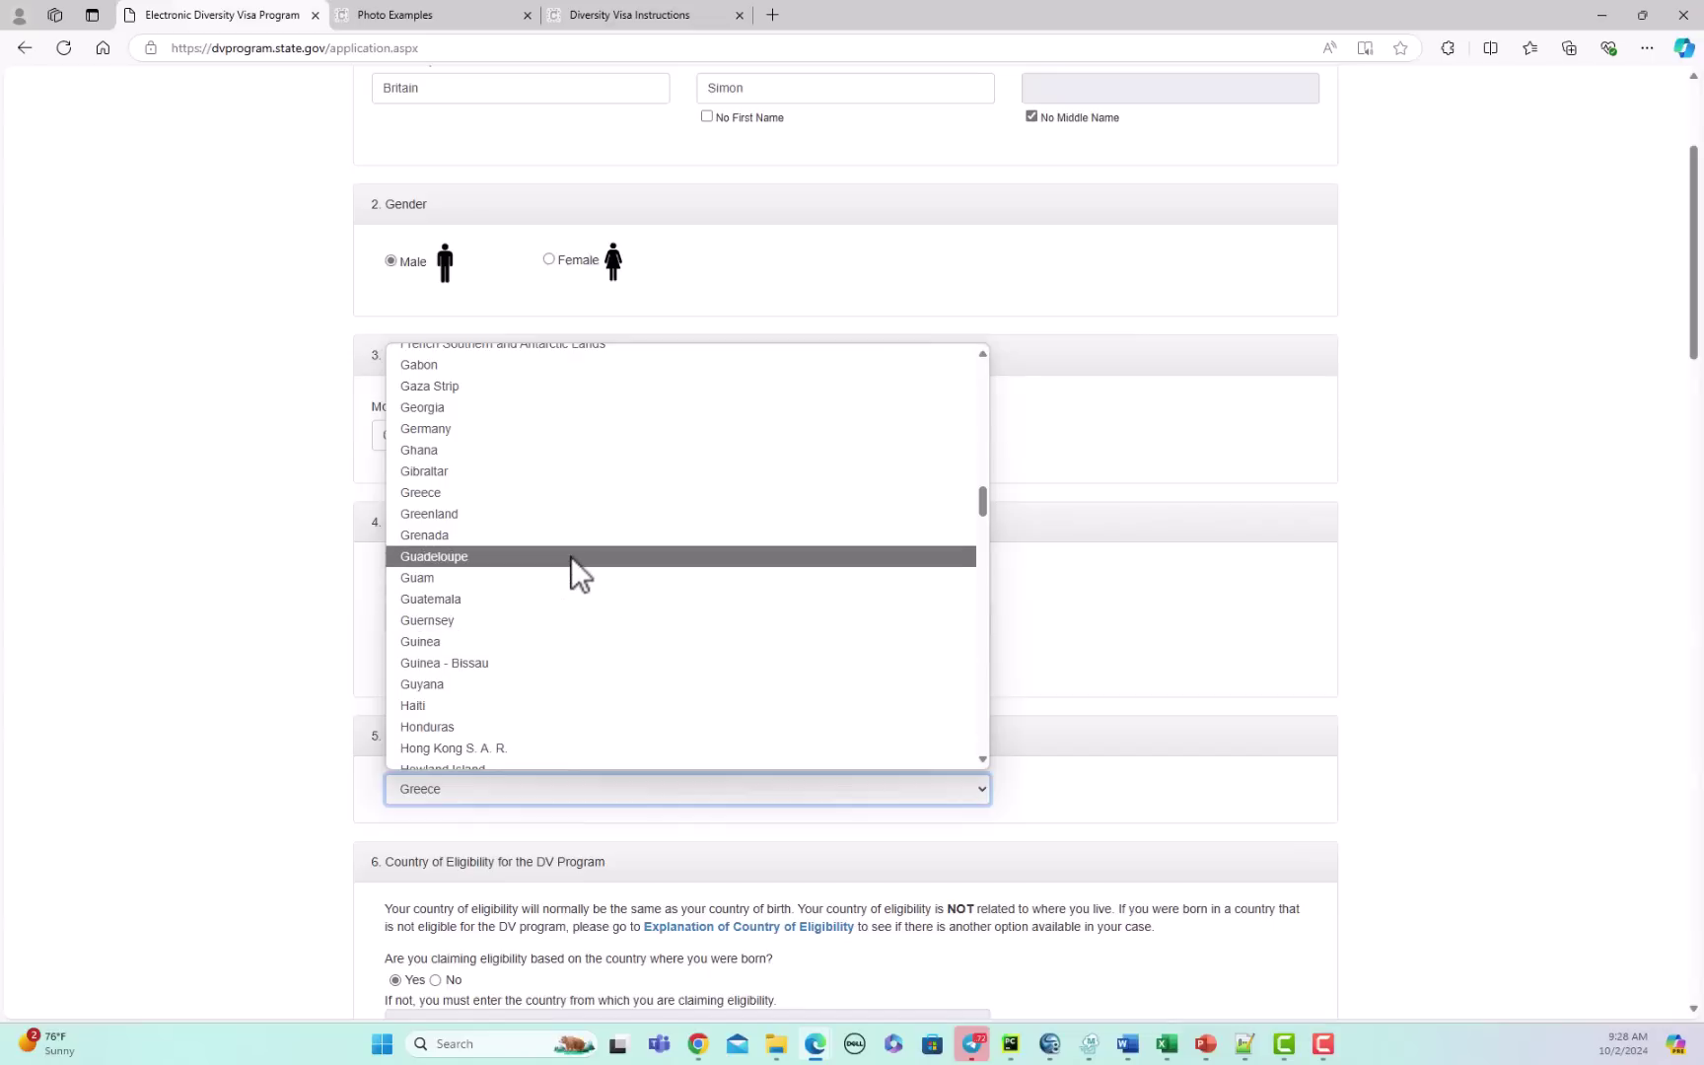
{"action": "scroll", "coordinate": [571, 557], "scroll_direction": "up", "scroll_amount": 7}
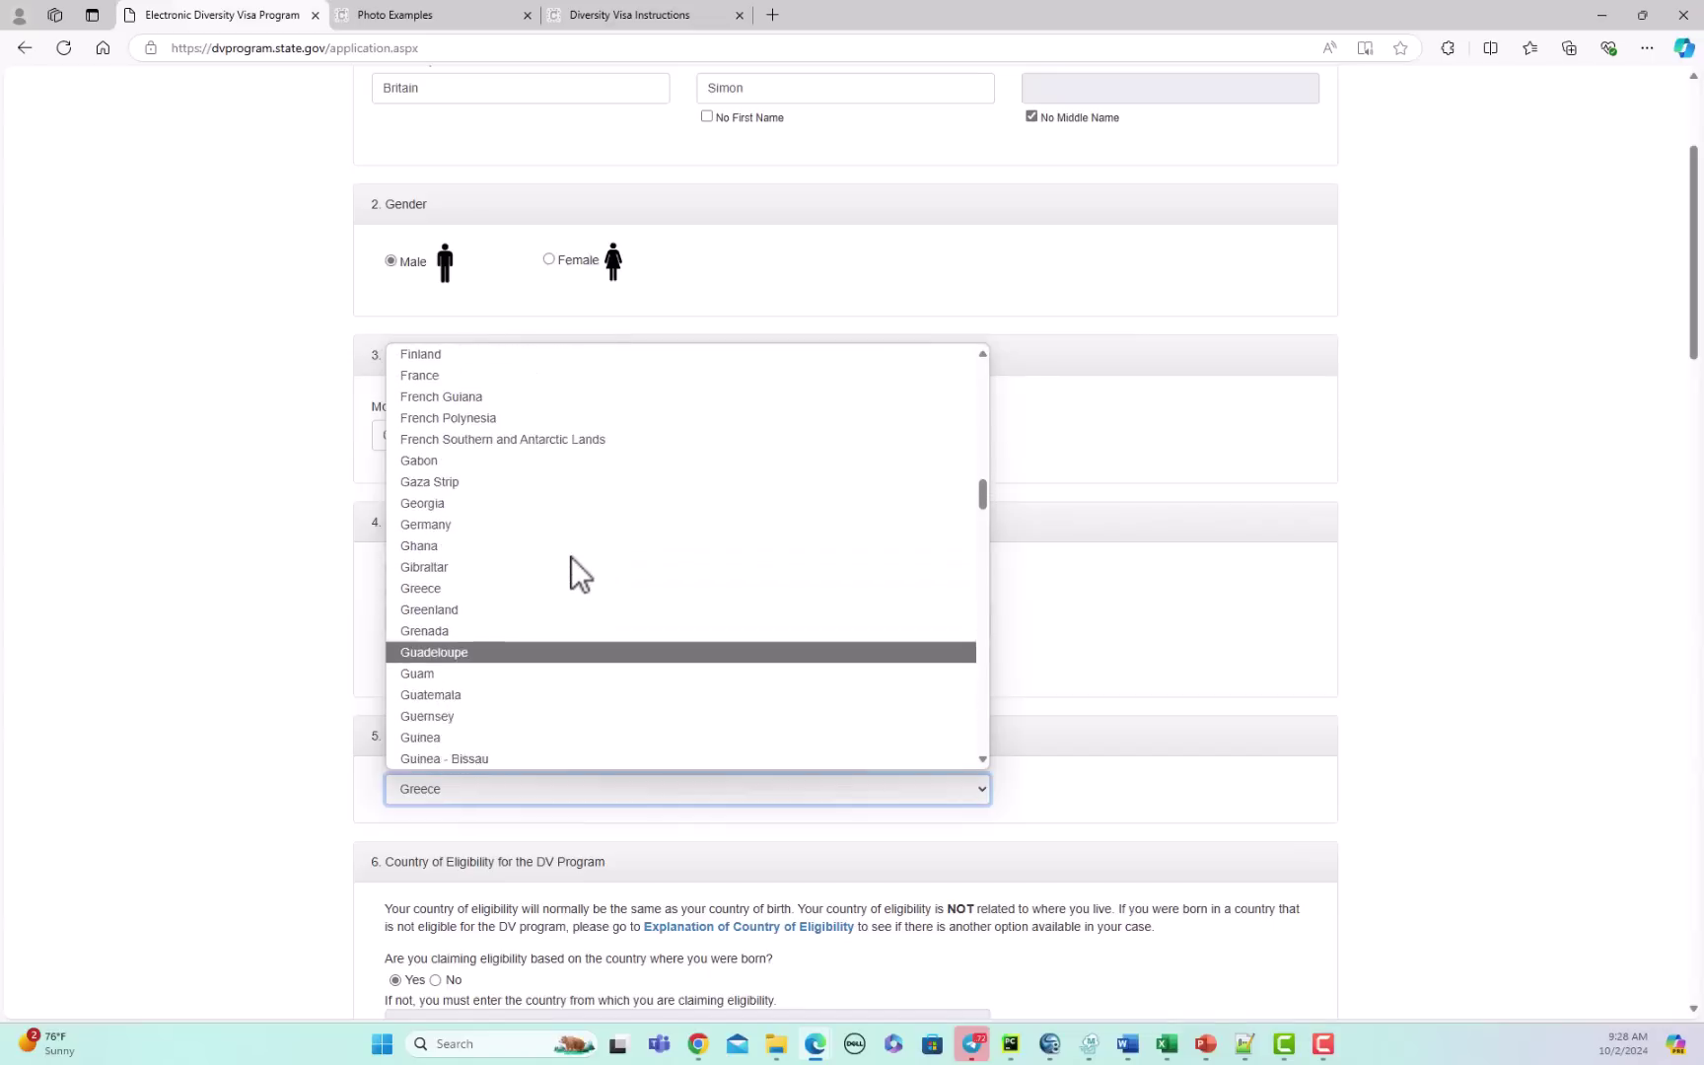
{"action": "scroll", "coordinate": [571, 558], "scroll_direction": "up", "scroll_amount": 5}
{"action": "scroll", "coordinate": [571, 558], "scroll_direction": "down", "scroll_amount": 5}
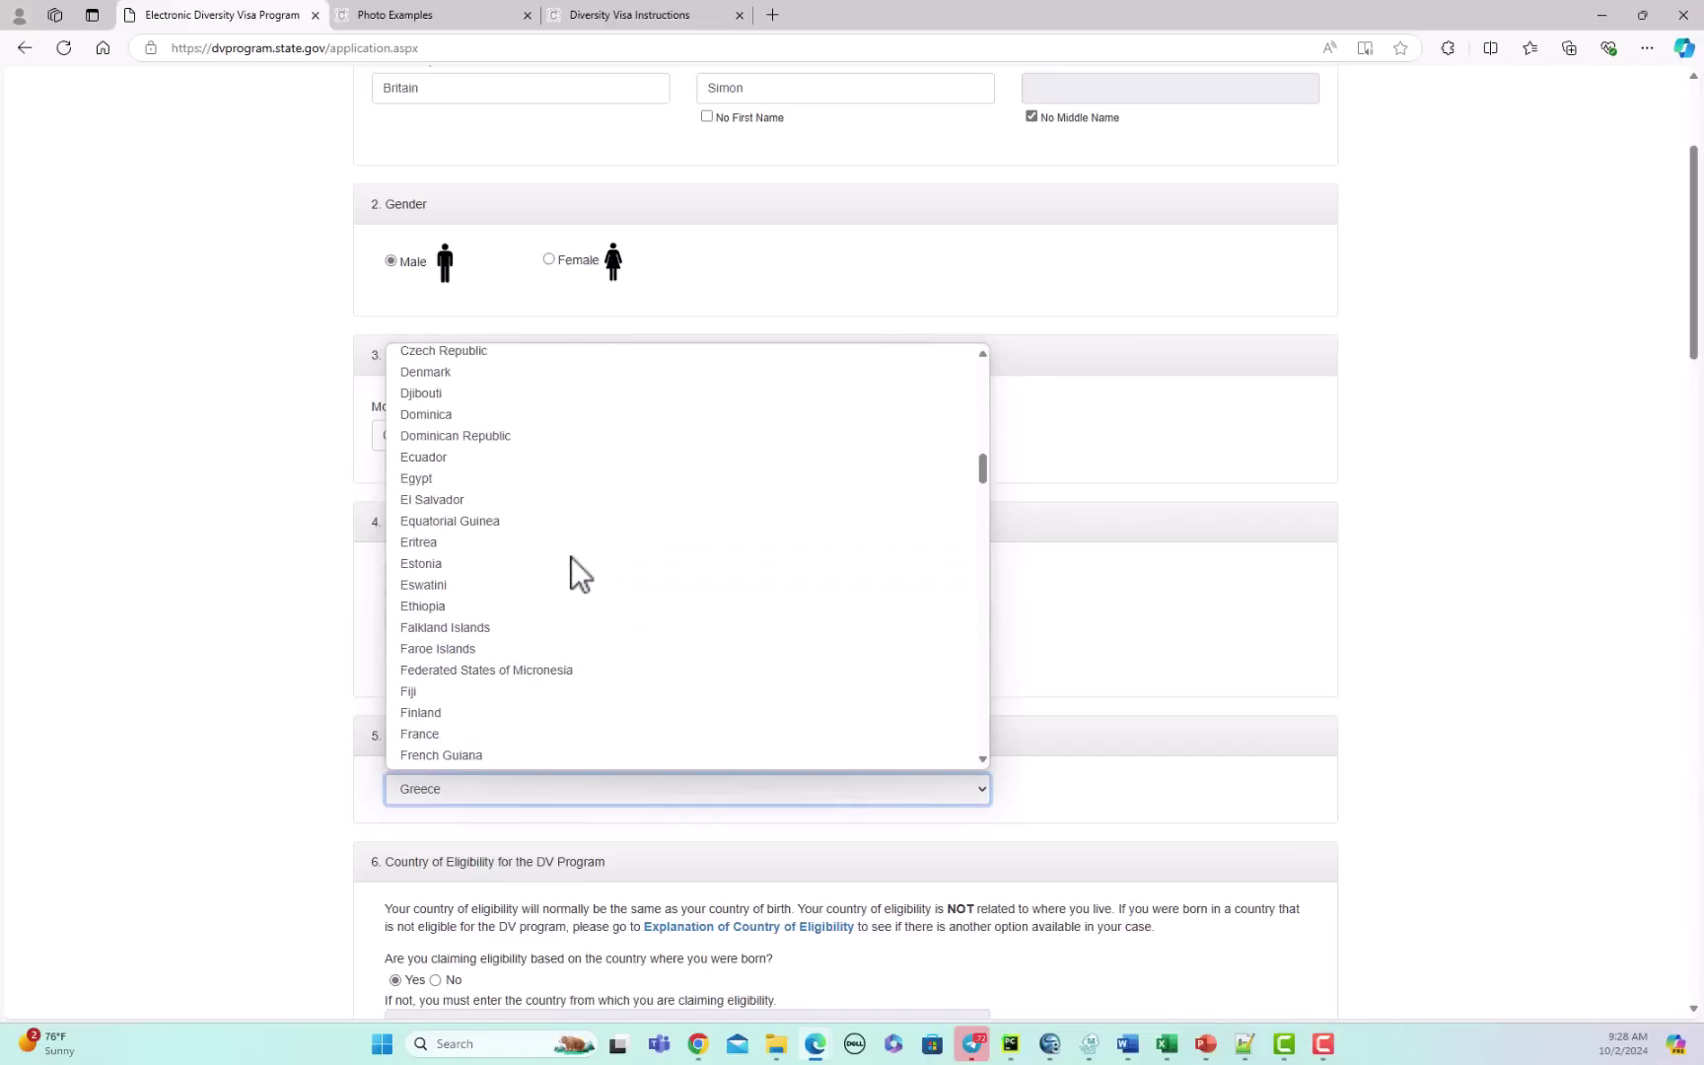
{"action": "scroll", "coordinate": [571, 558], "scroll_direction": "down", "scroll_amount": 2}
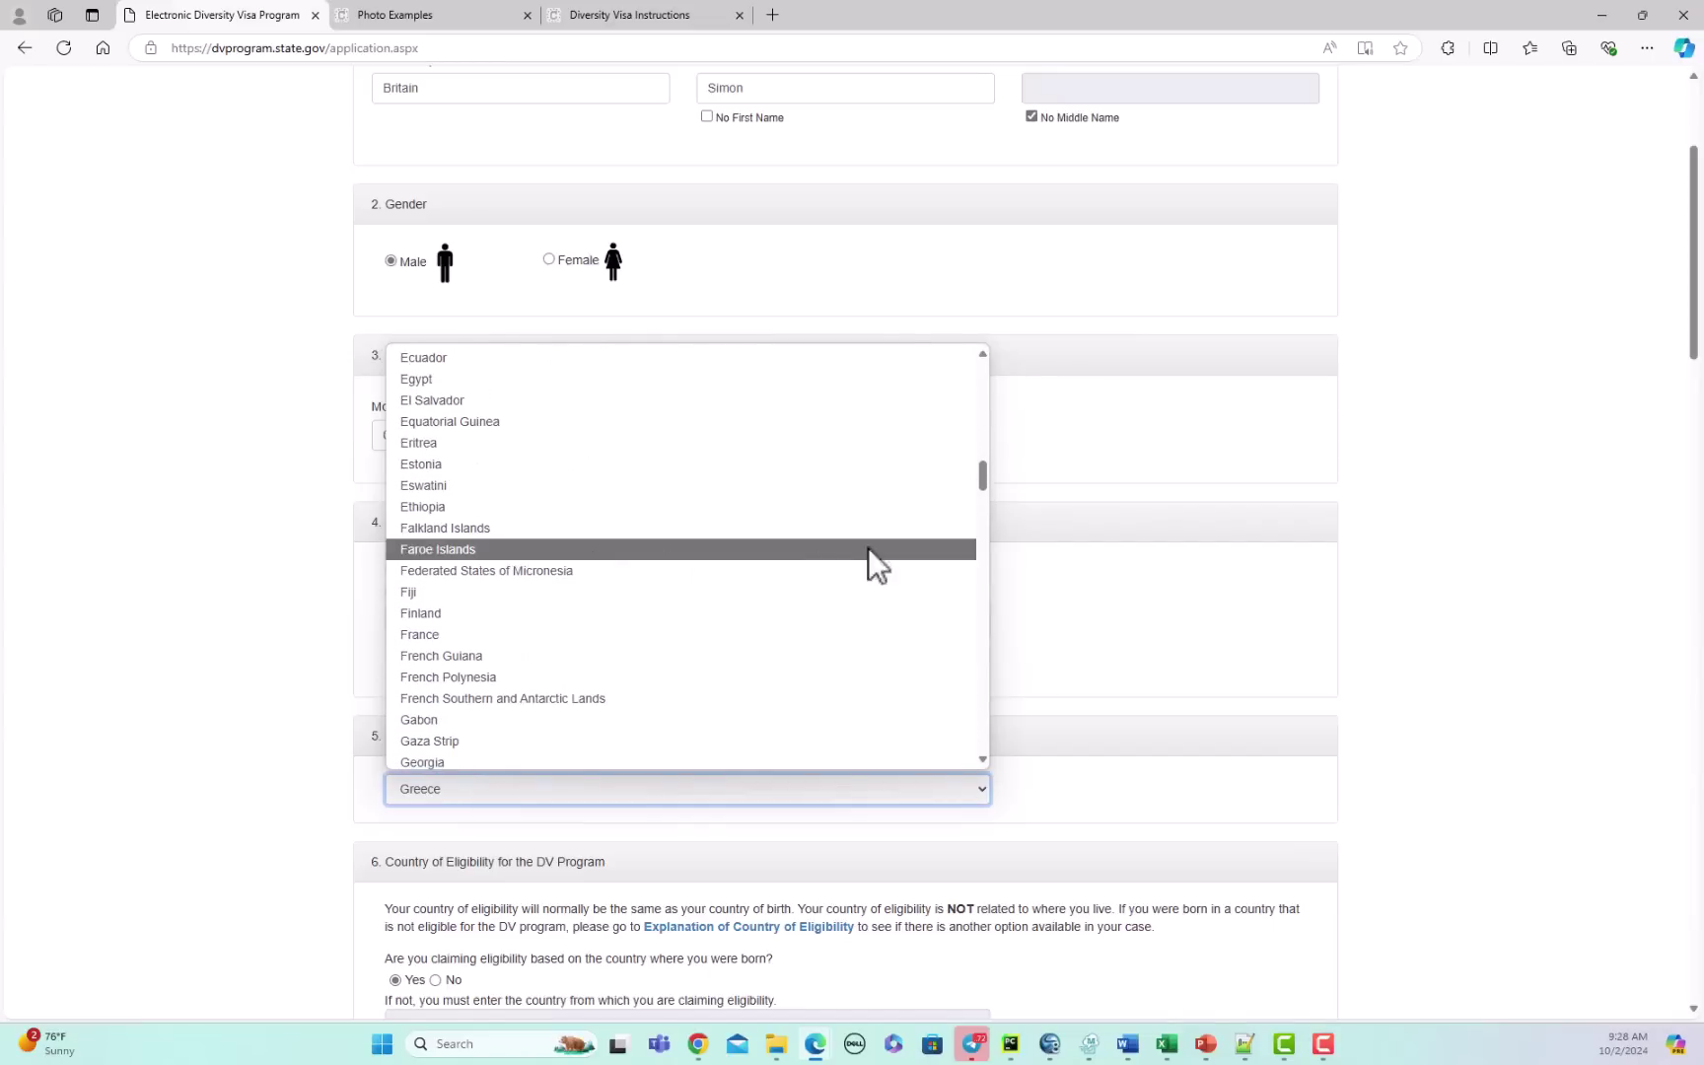
{"action": "left_click_drag", "start_coordinate": [981, 471], "coordinate": [986, 738]}
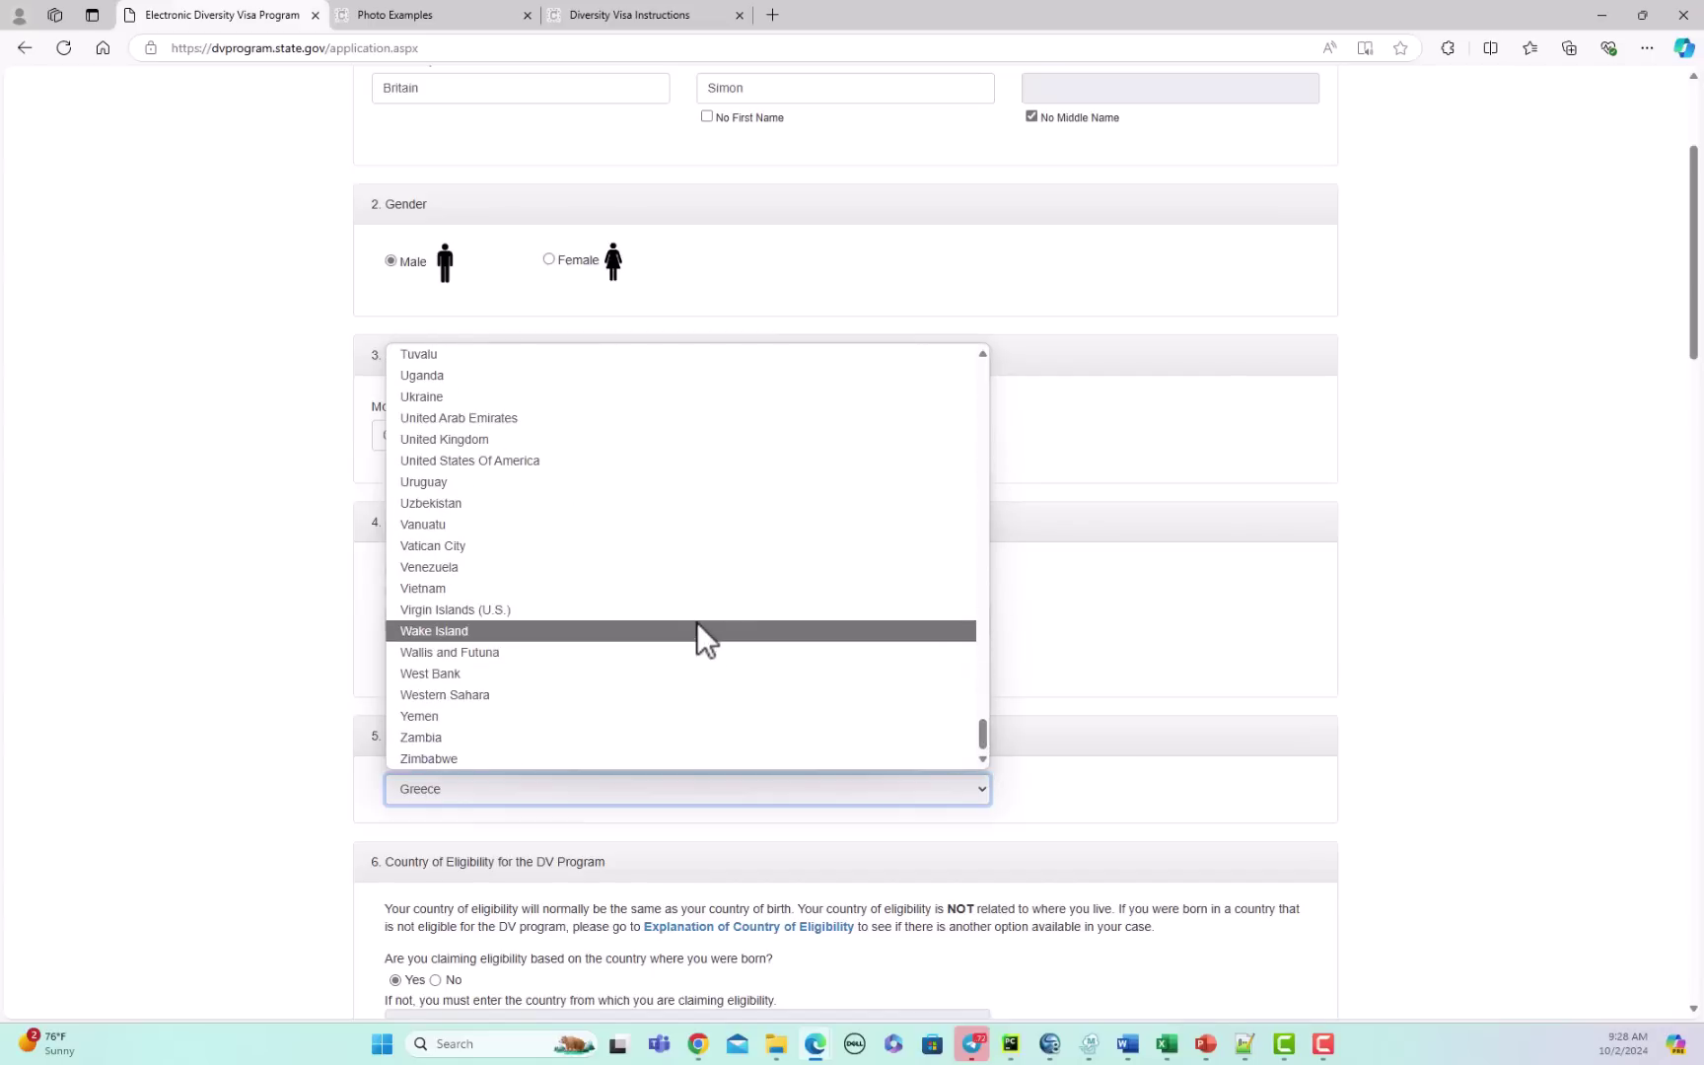
{"action": "left_click", "coordinate": [532, 443]}
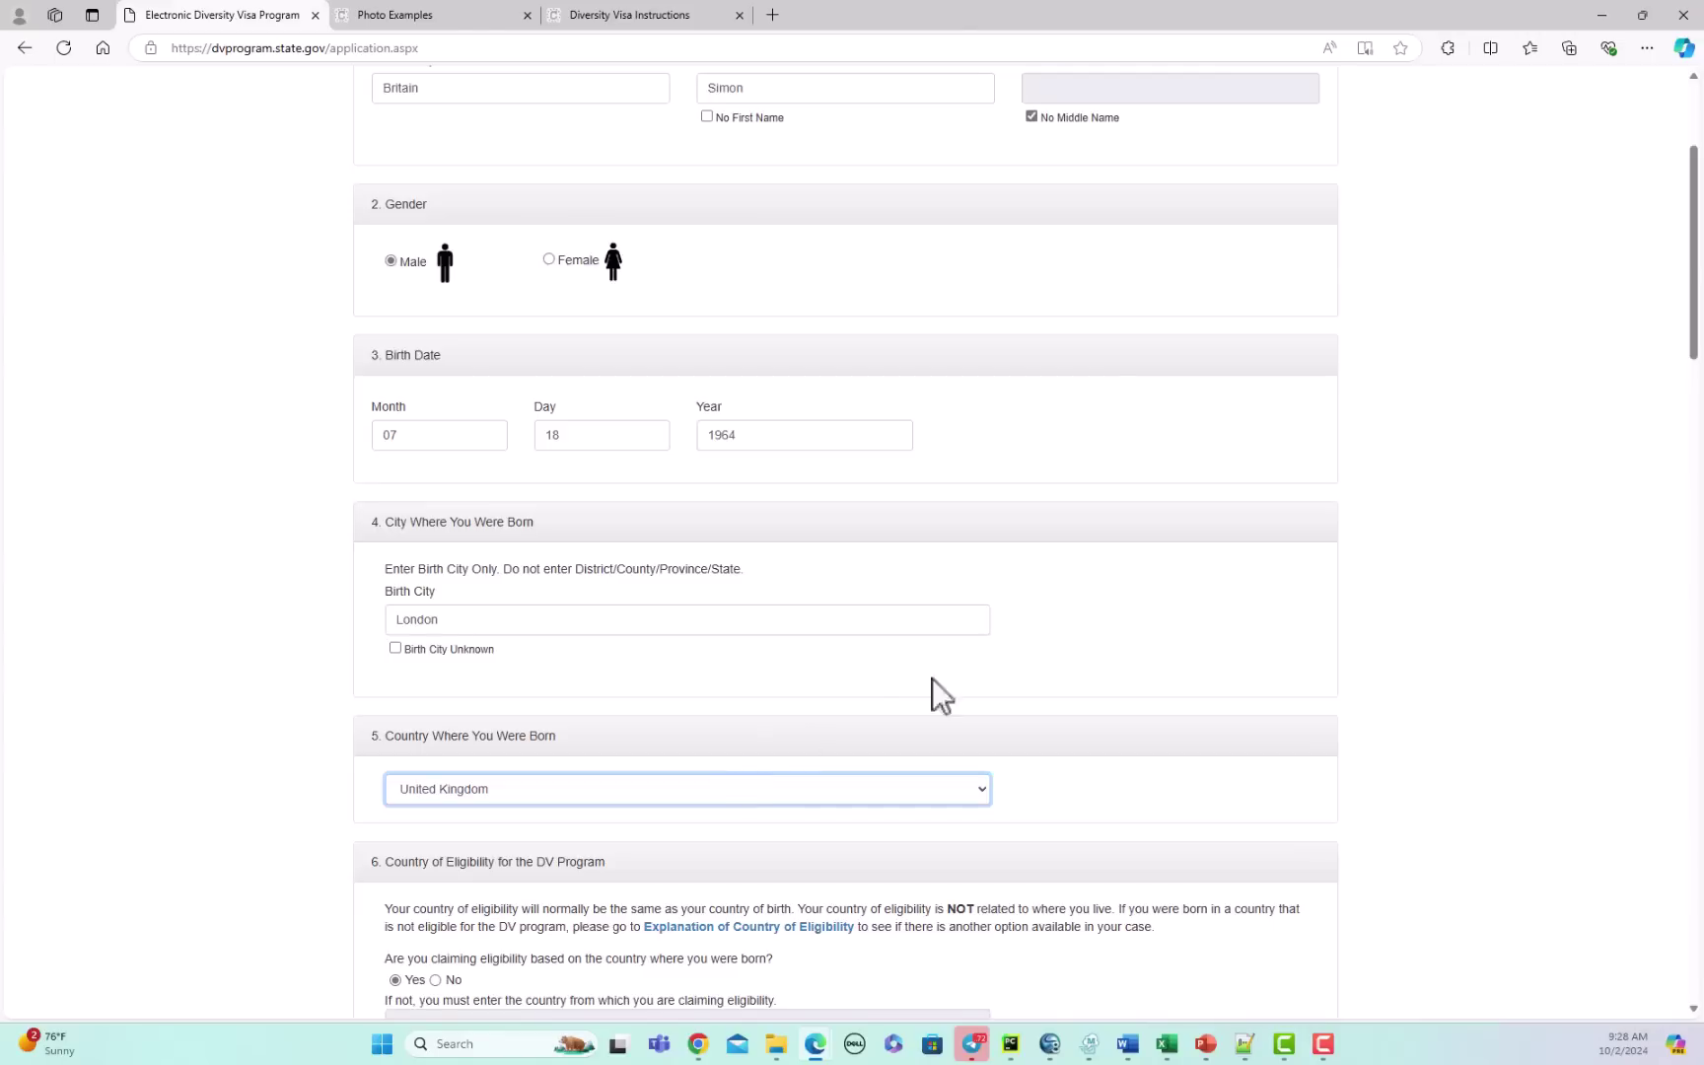
Step: Answer No to claiming DV eligibility based on the country of birth
{"action": "left_click_drag", "start_coordinate": [1693, 286], "coordinate": [1694, 318]}
{"action": "scroll", "coordinate": [773, 434], "scroll_direction": "down", "scroll_amount": 4}
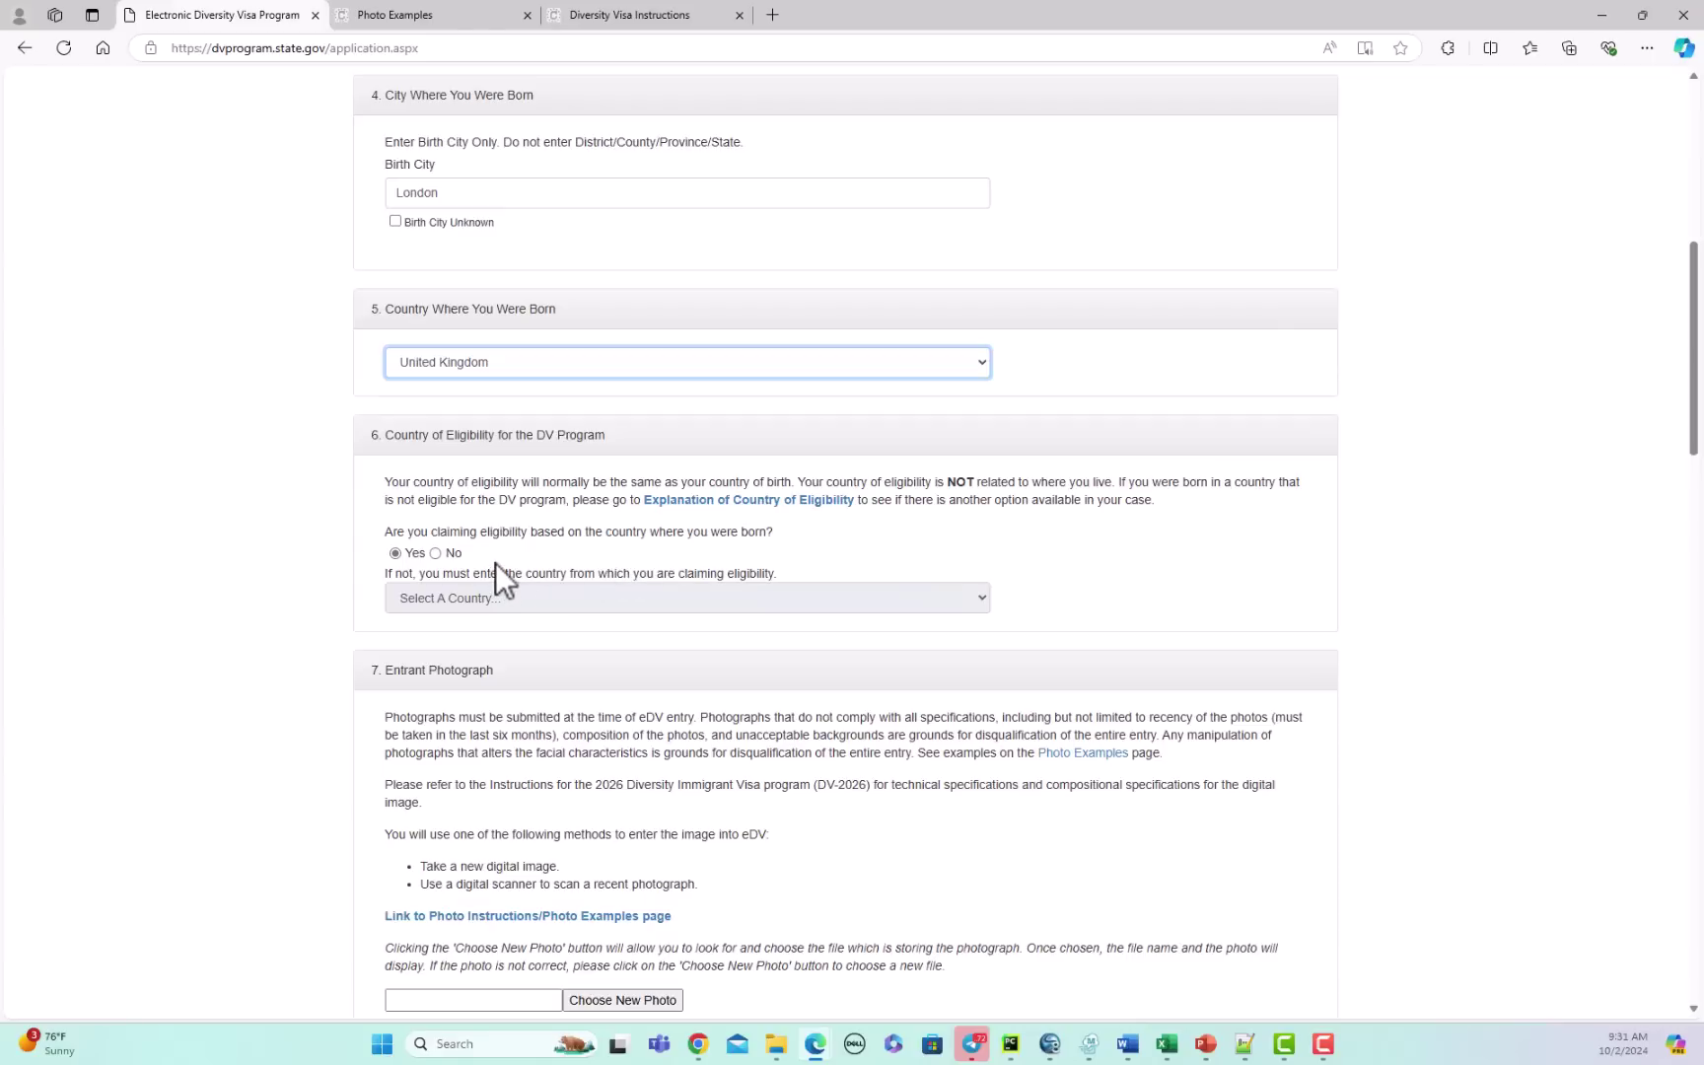
{"action": "left_click", "coordinate": [435, 552]}
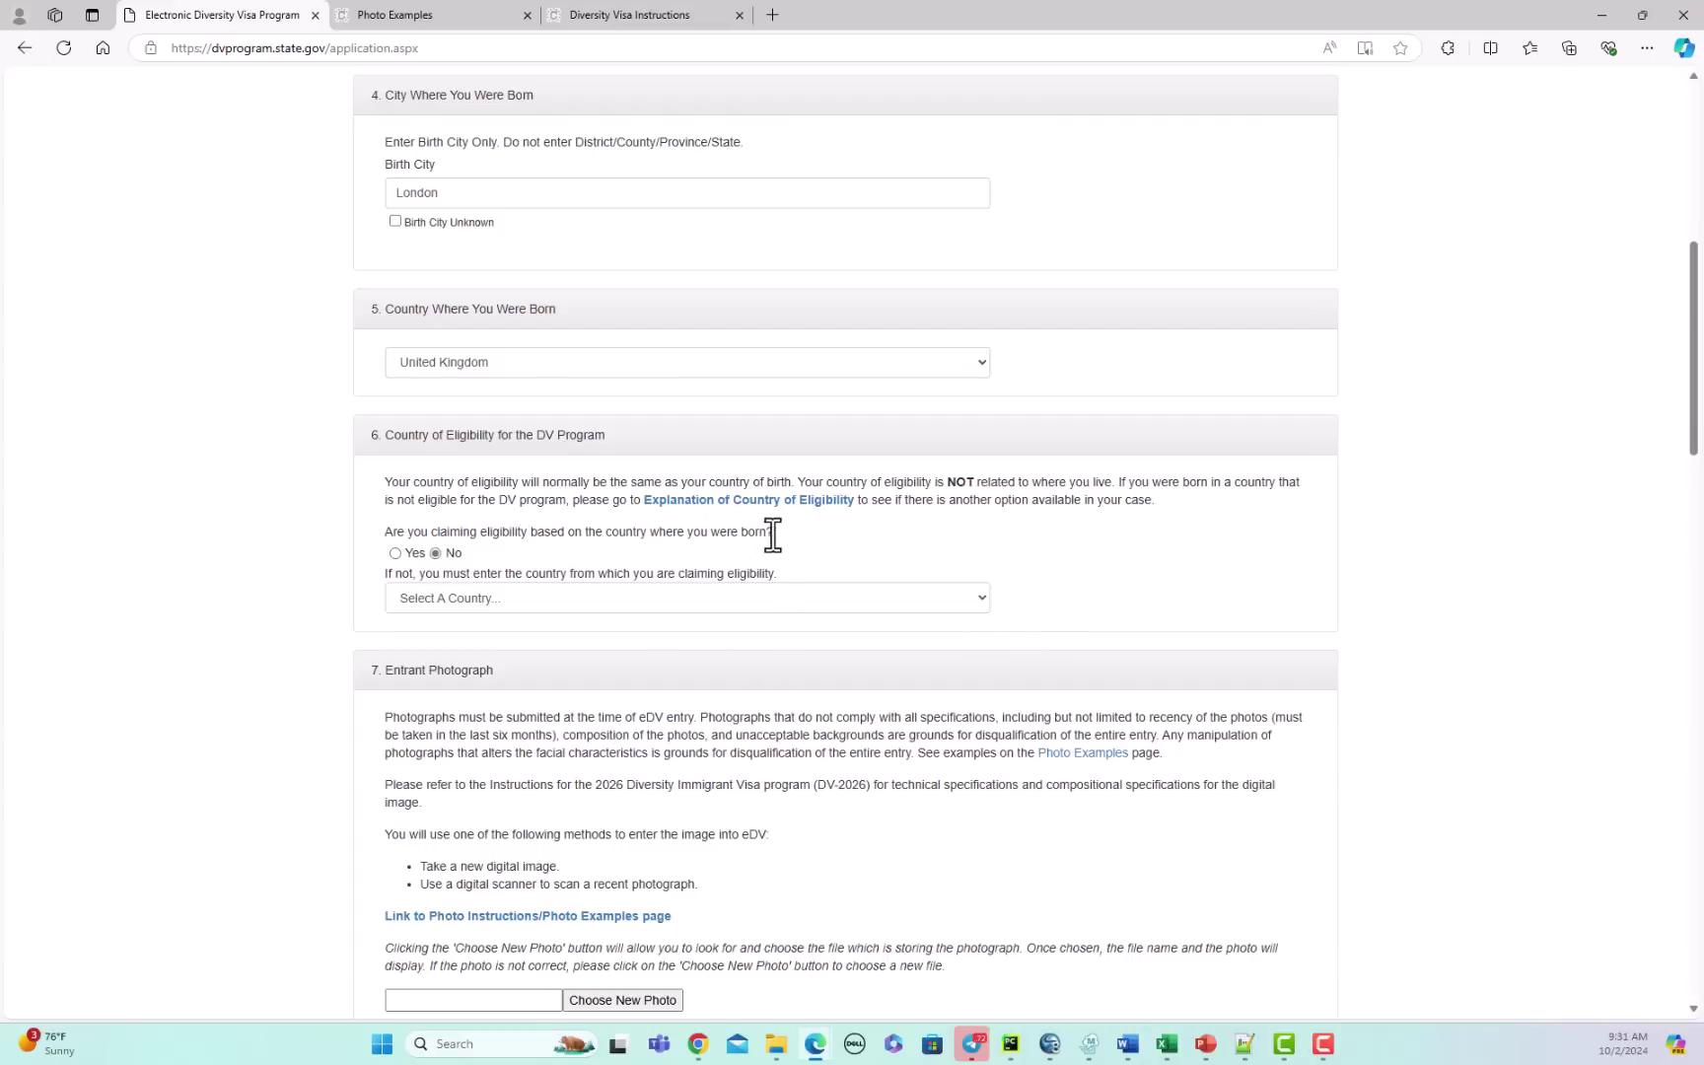
Step: Select Australia in the eligibility country dropdown
{"action": "left_click", "coordinate": [976, 596]}
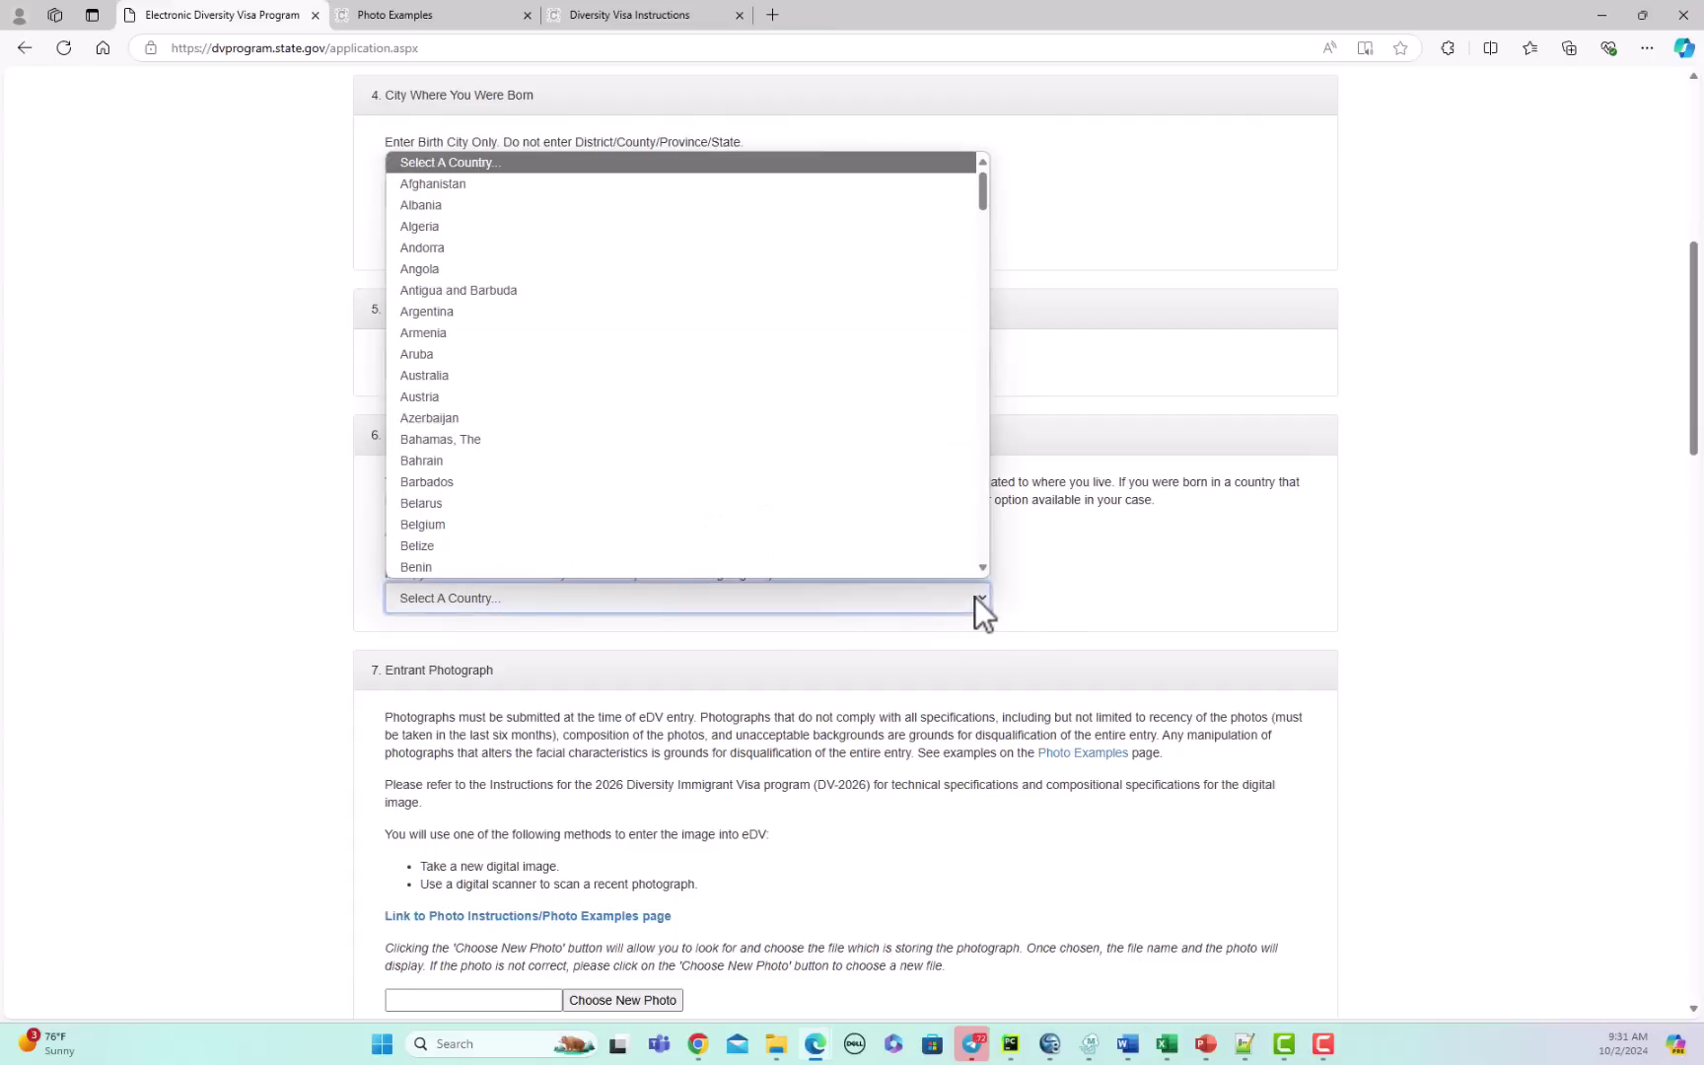
{"action": "left_click", "coordinate": [878, 375]}
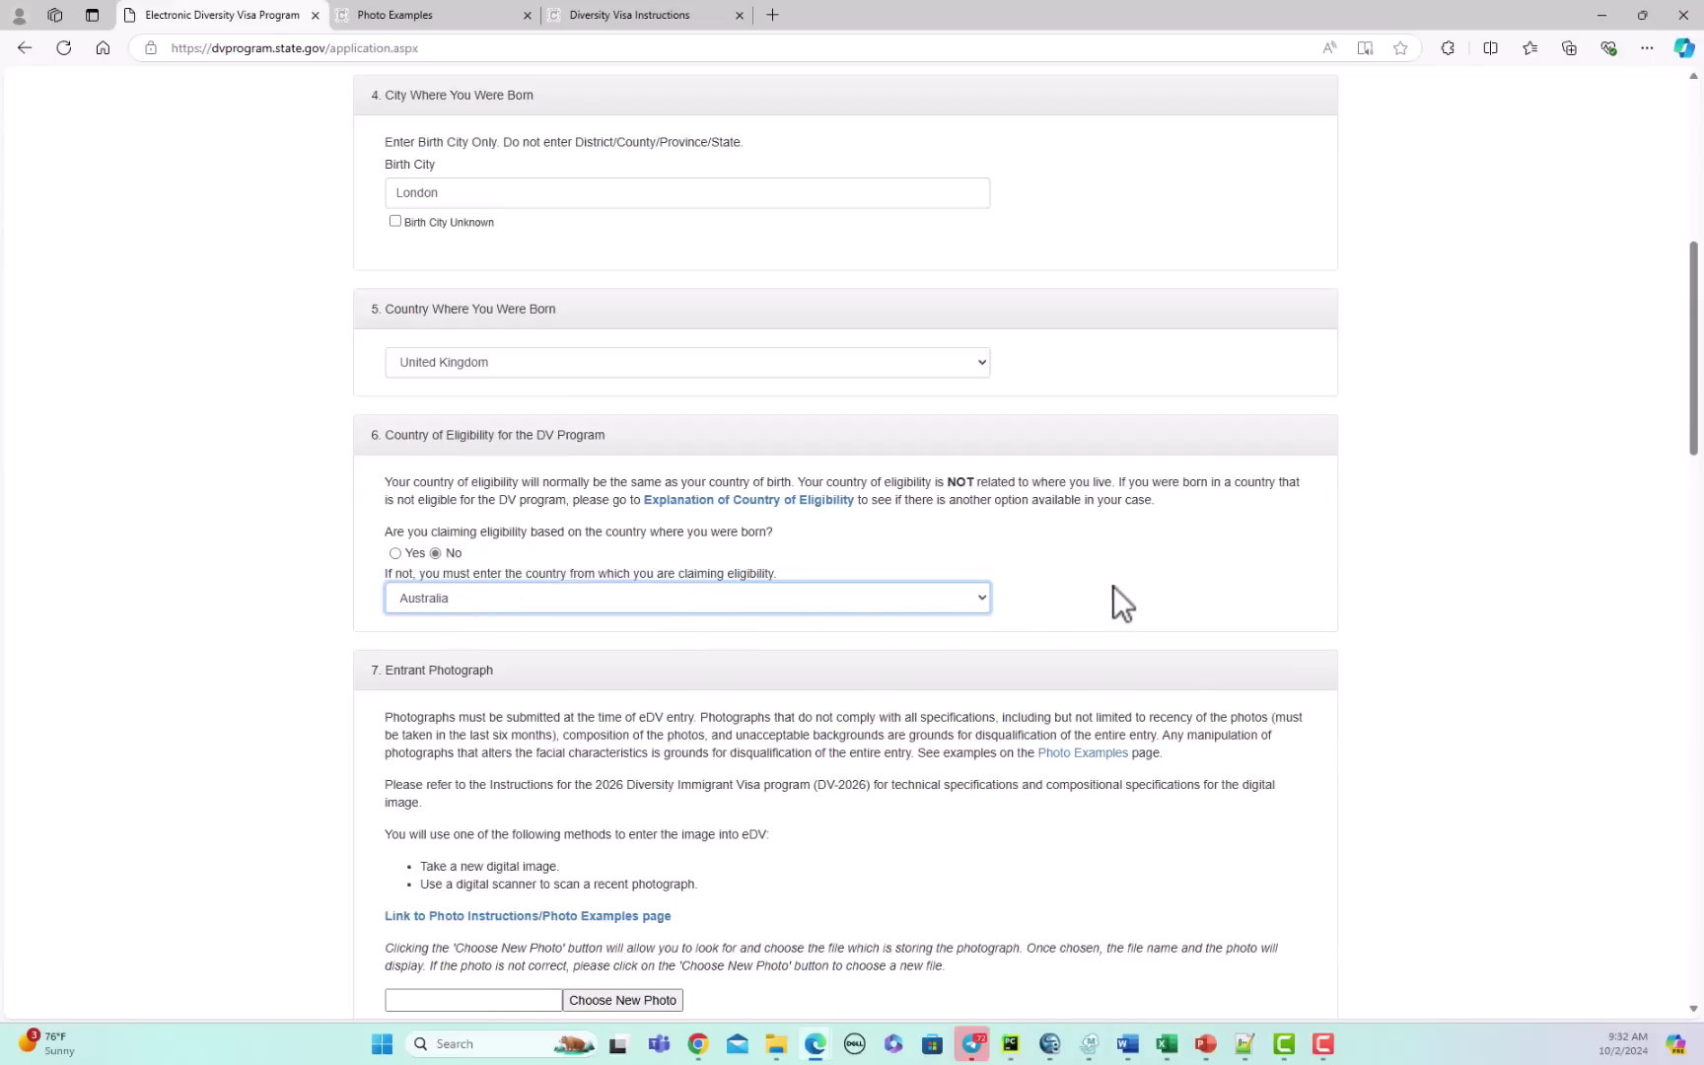
{"action": "key", "text": "Tab"}
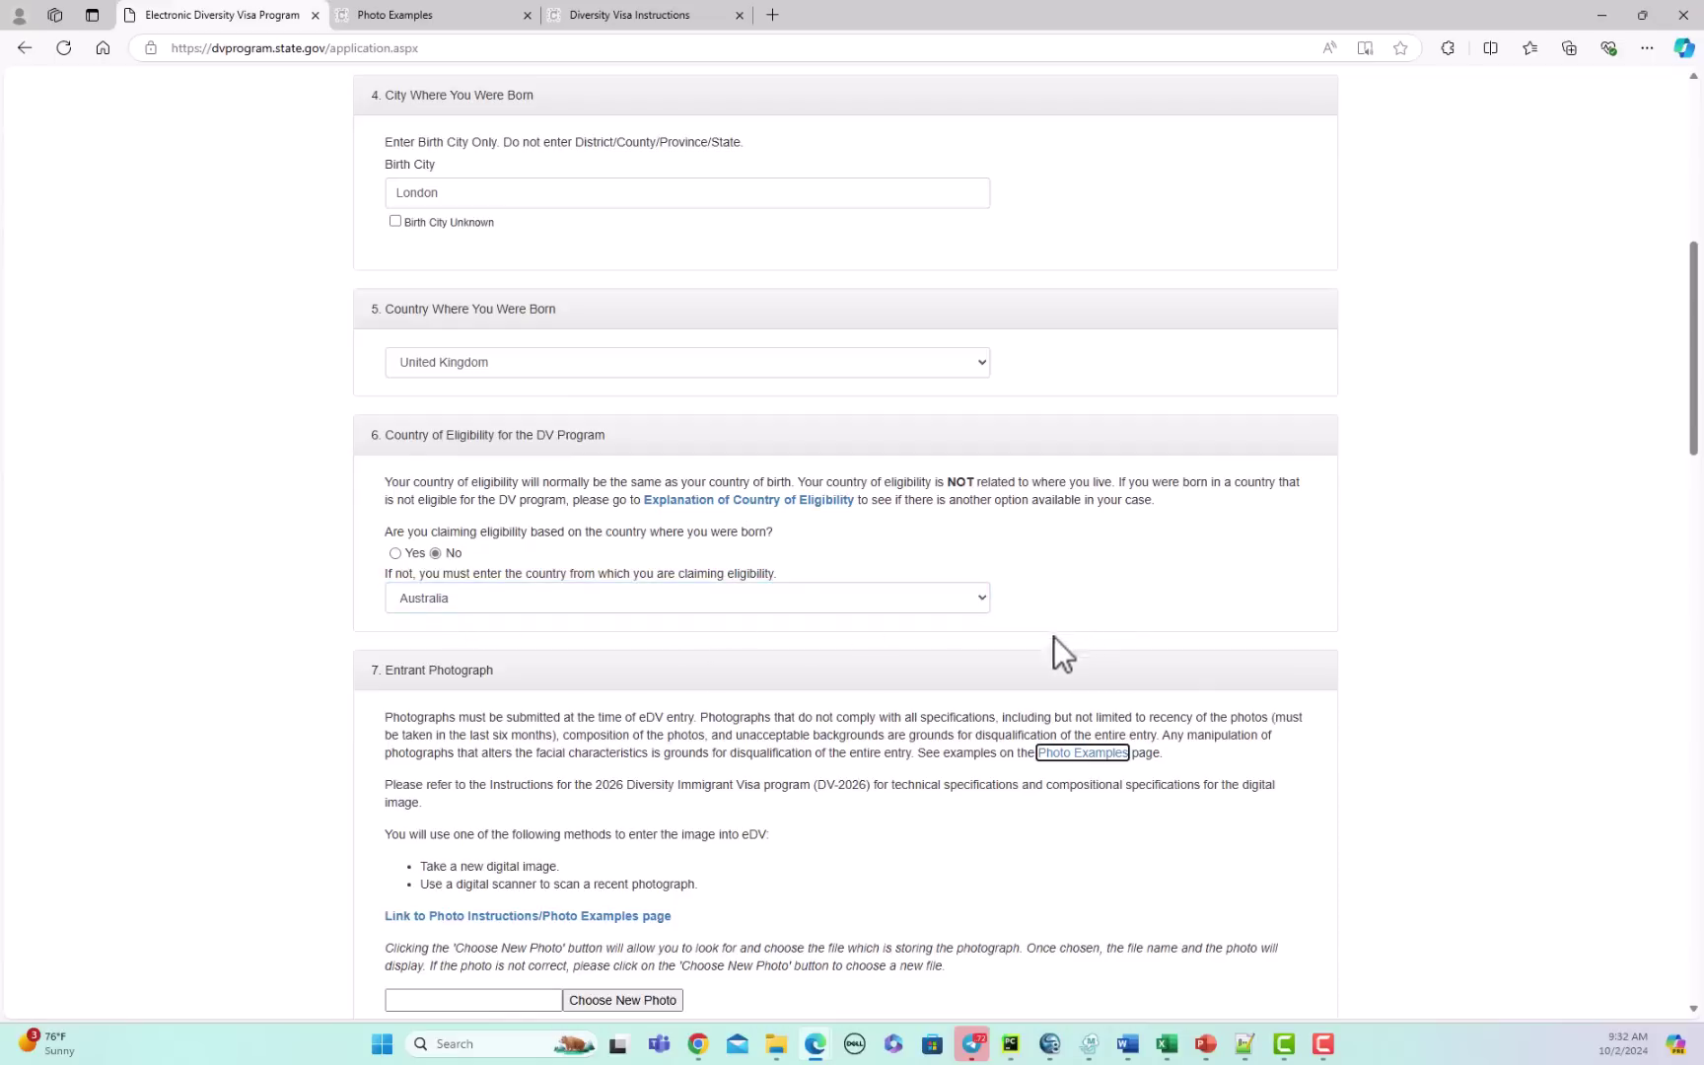
Step: Upload 'visafoto_com_us_diversity_visa_lottery - Copy' from the ready for upload folder as the entrant photo
{"action": "left_click_drag", "start_coordinate": [1688, 390], "coordinate": [1691, 503]}
{"action": "left_click", "coordinate": [603, 492]}
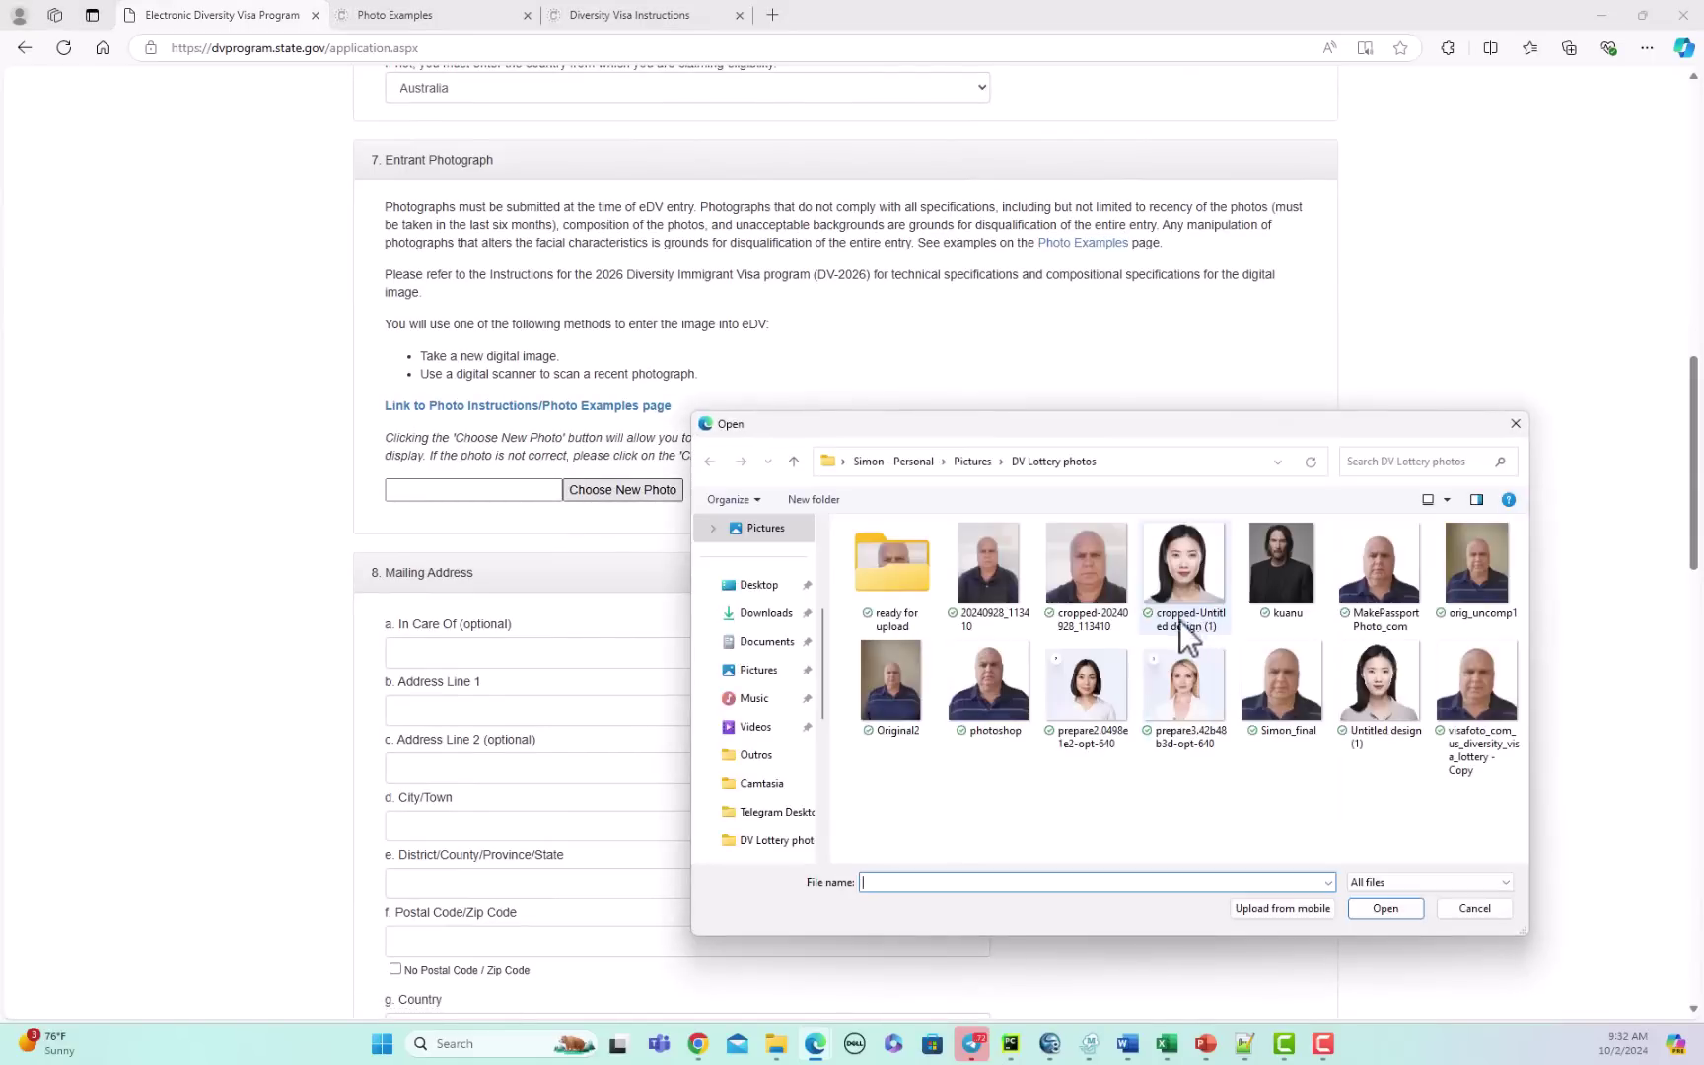
{"action": "double_click", "coordinate": [901, 587]}
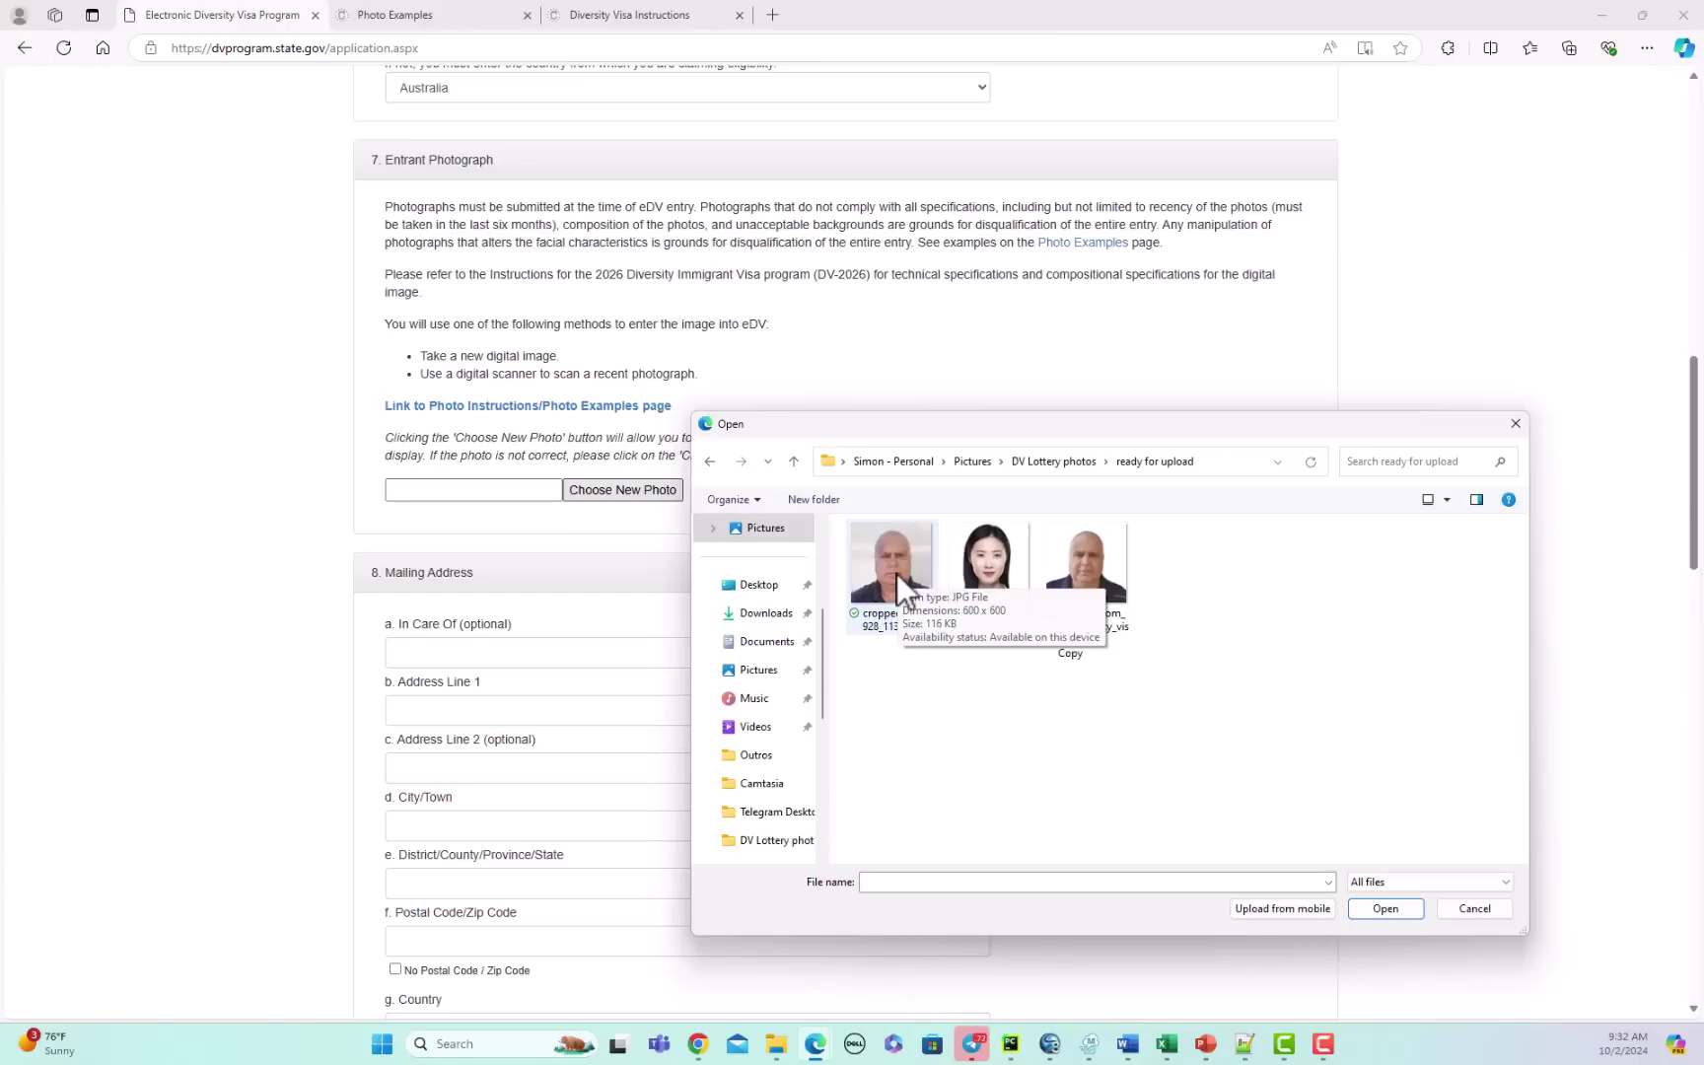
{"action": "left_click", "coordinate": [1094, 577]}
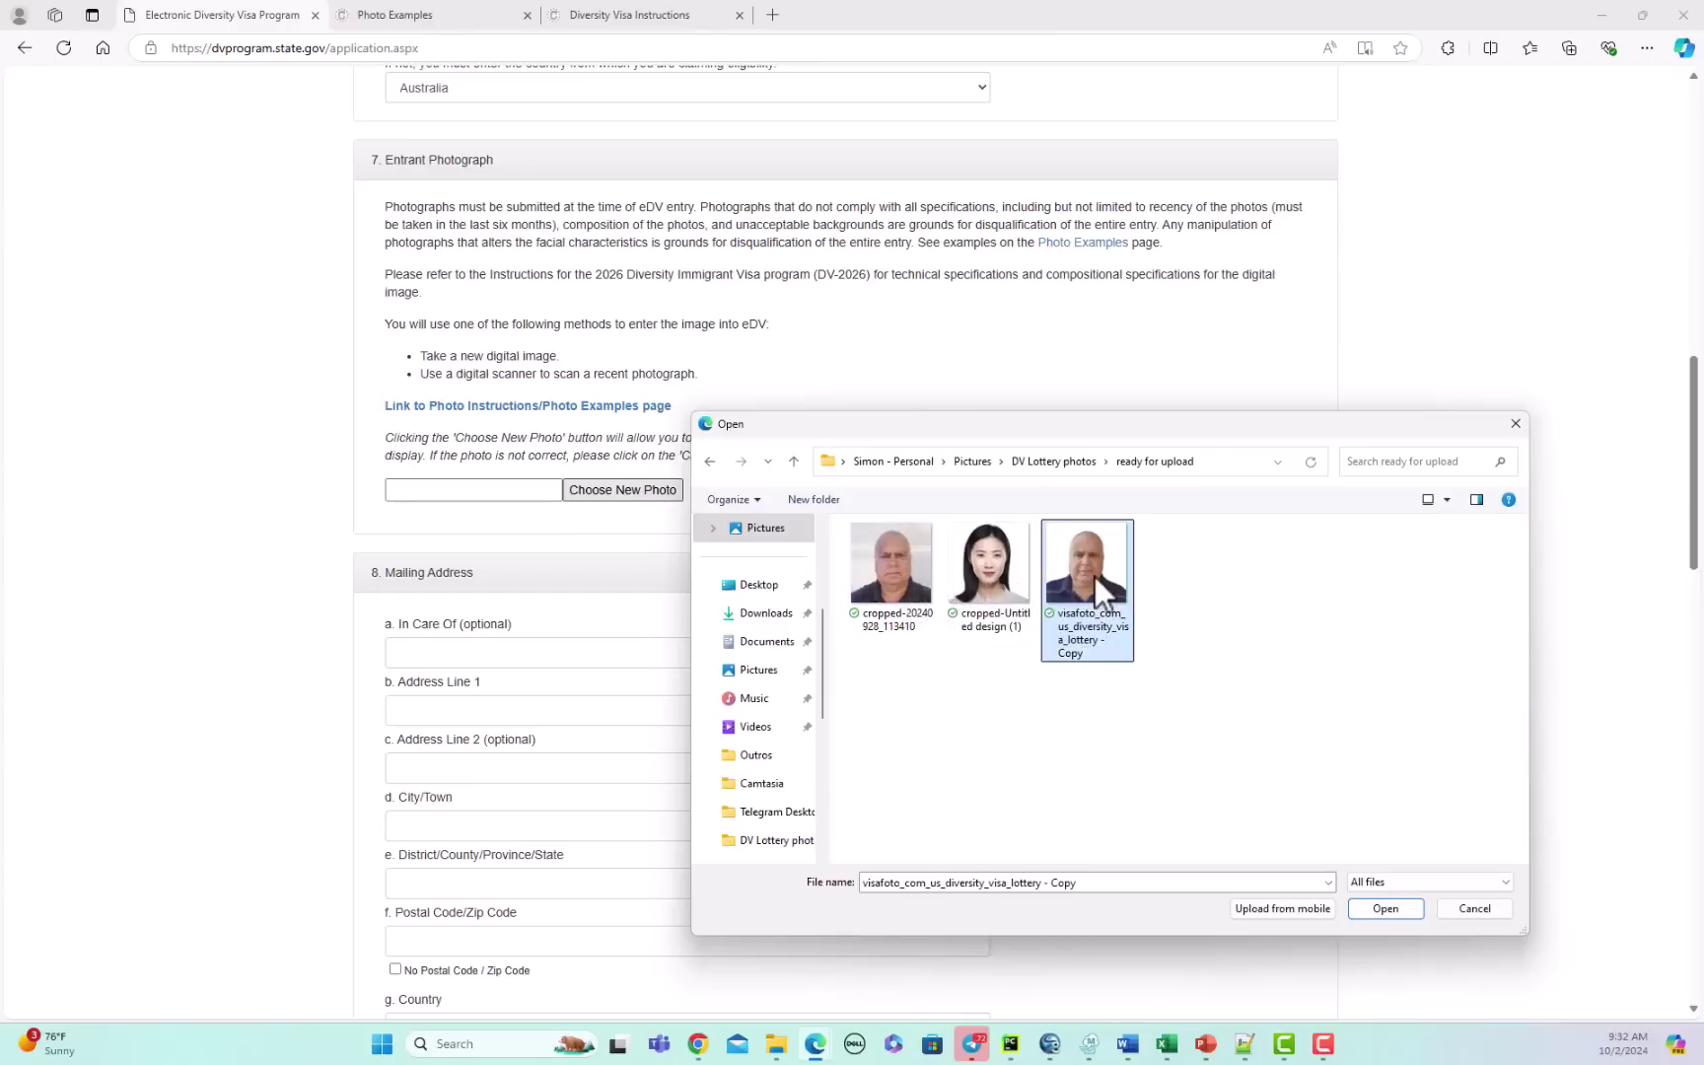
{"action": "double_click", "coordinate": [1095, 577]}
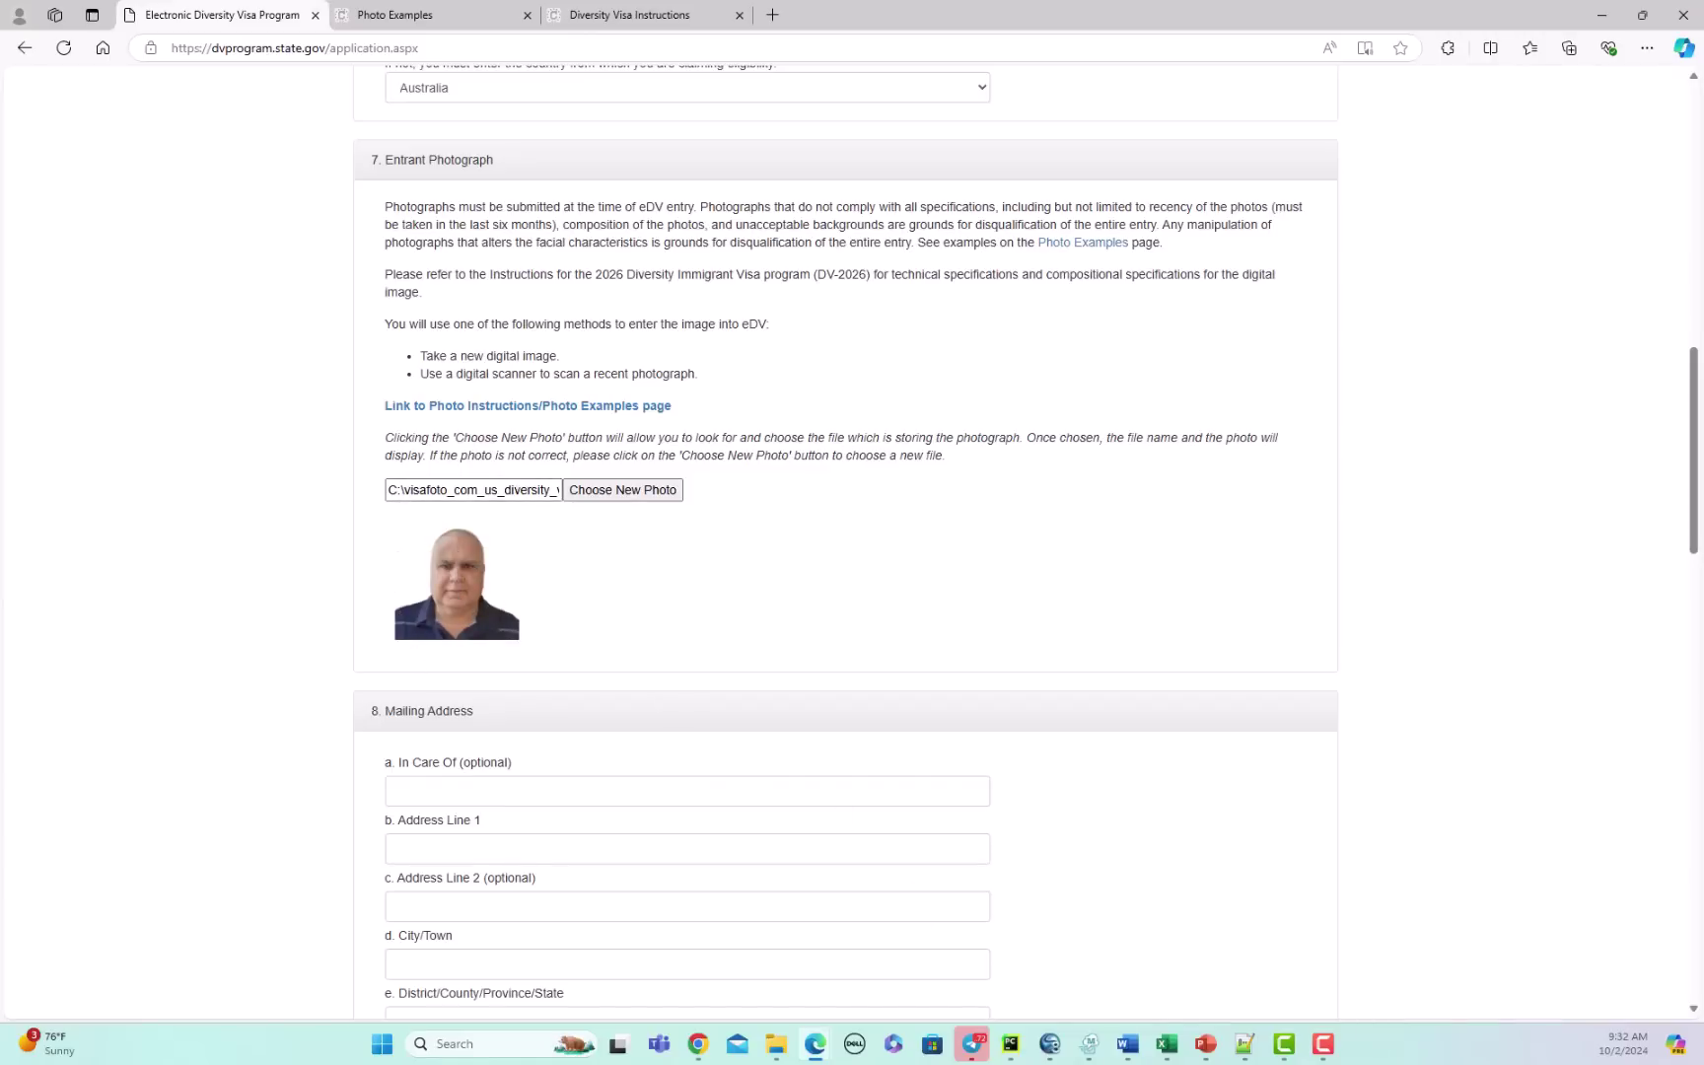
{"action": "left_click_drag", "start_coordinate": [1702, 98], "coordinate": [1017, 106]}
{"action": "left_click", "coordinate": [768, 315]}
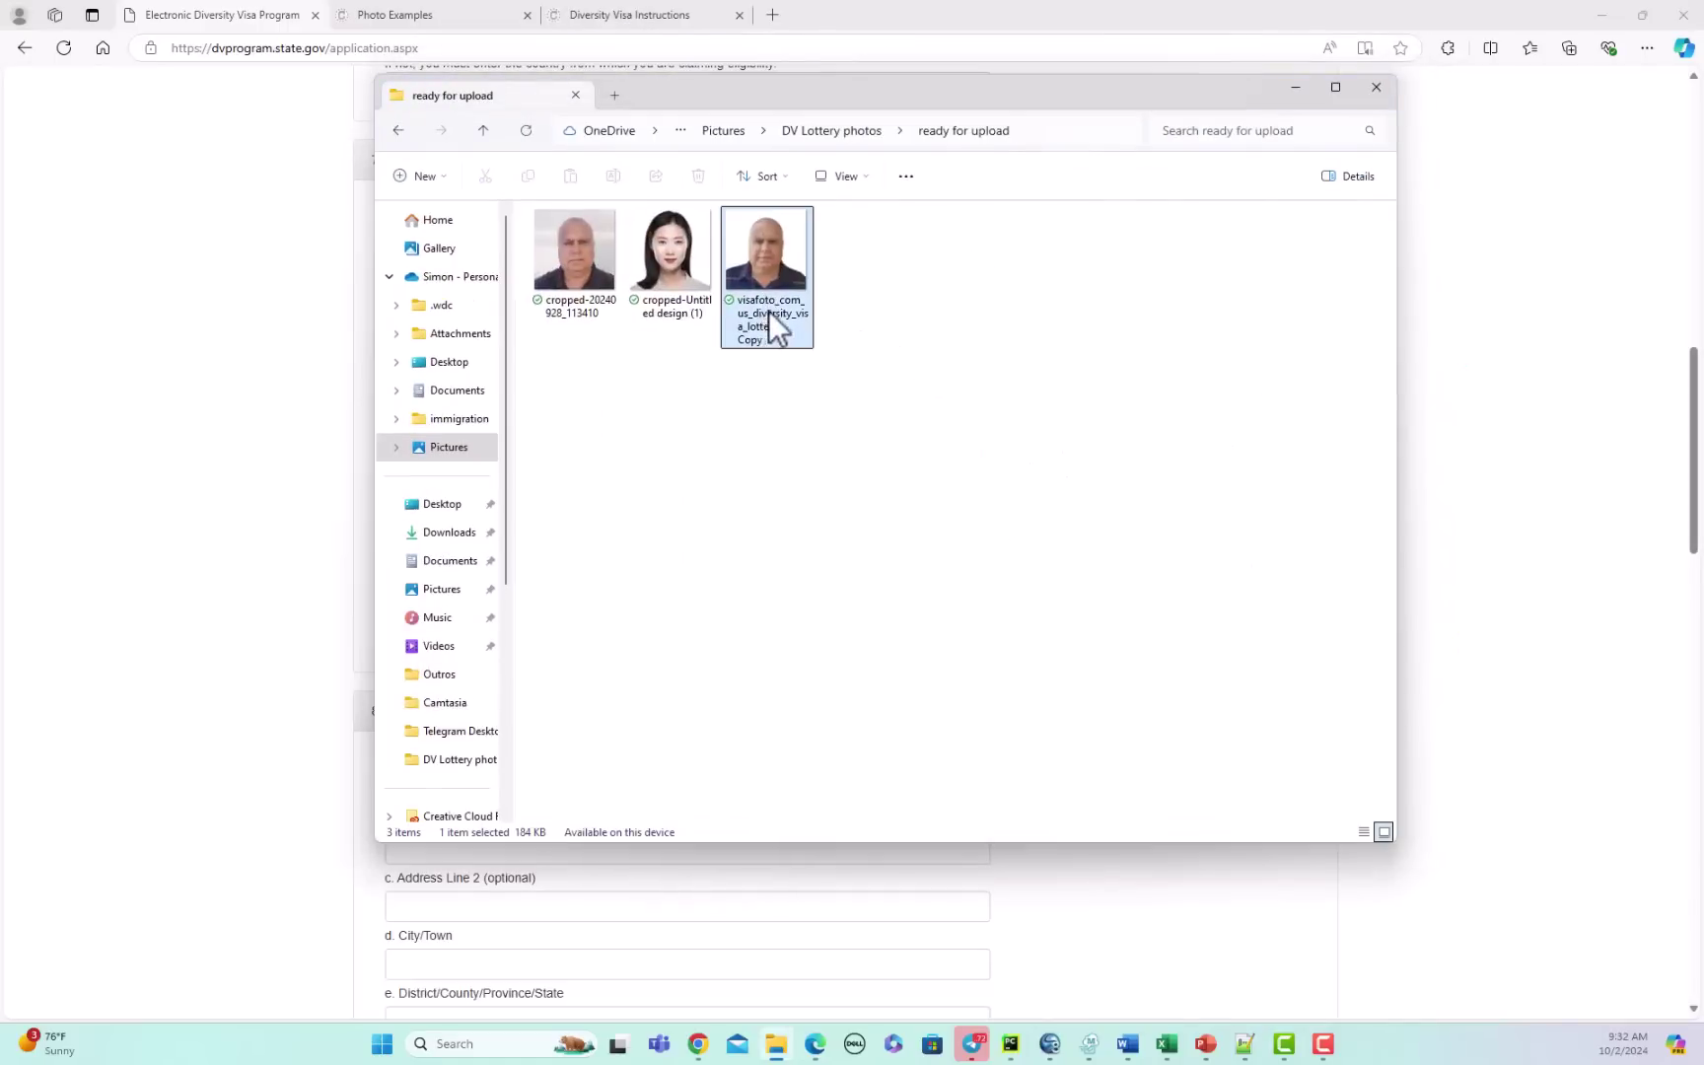
{"action": "right_click", "coordinate": [782, 330]}
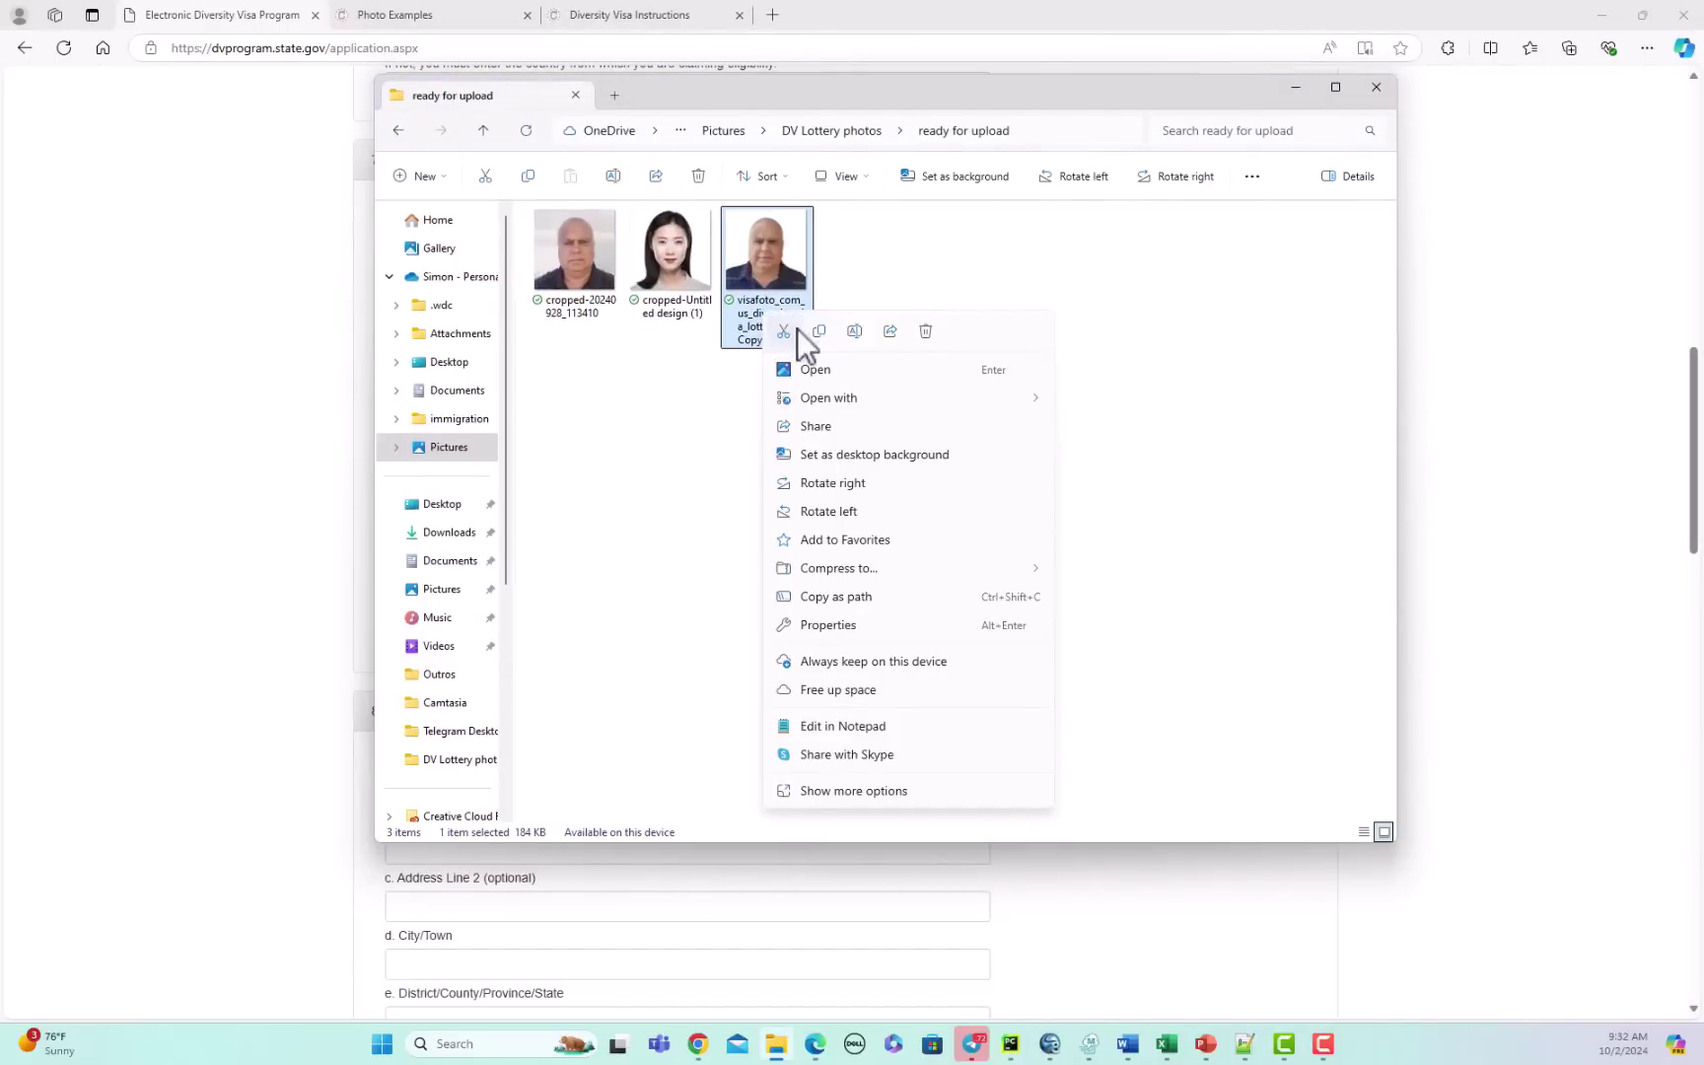
{"action": "left_click", "coordinate": [871, 627]}
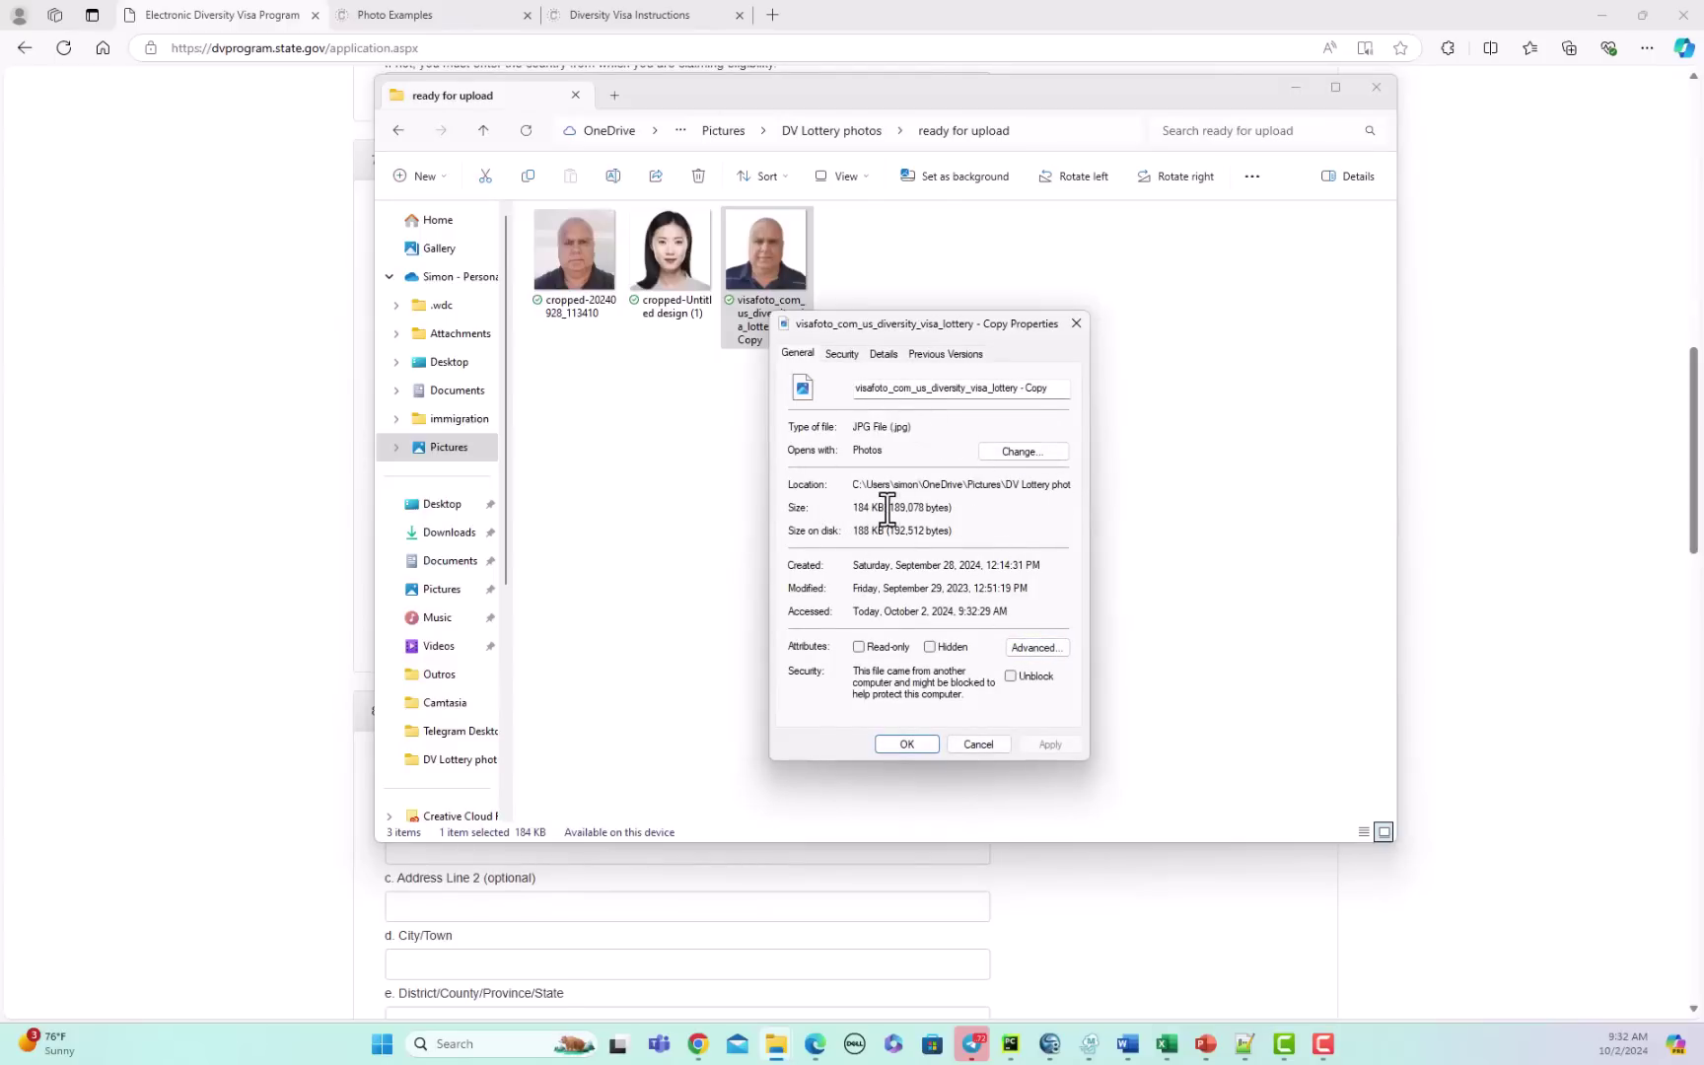
{"action": "left_click", "coordinate": [885, 353]}
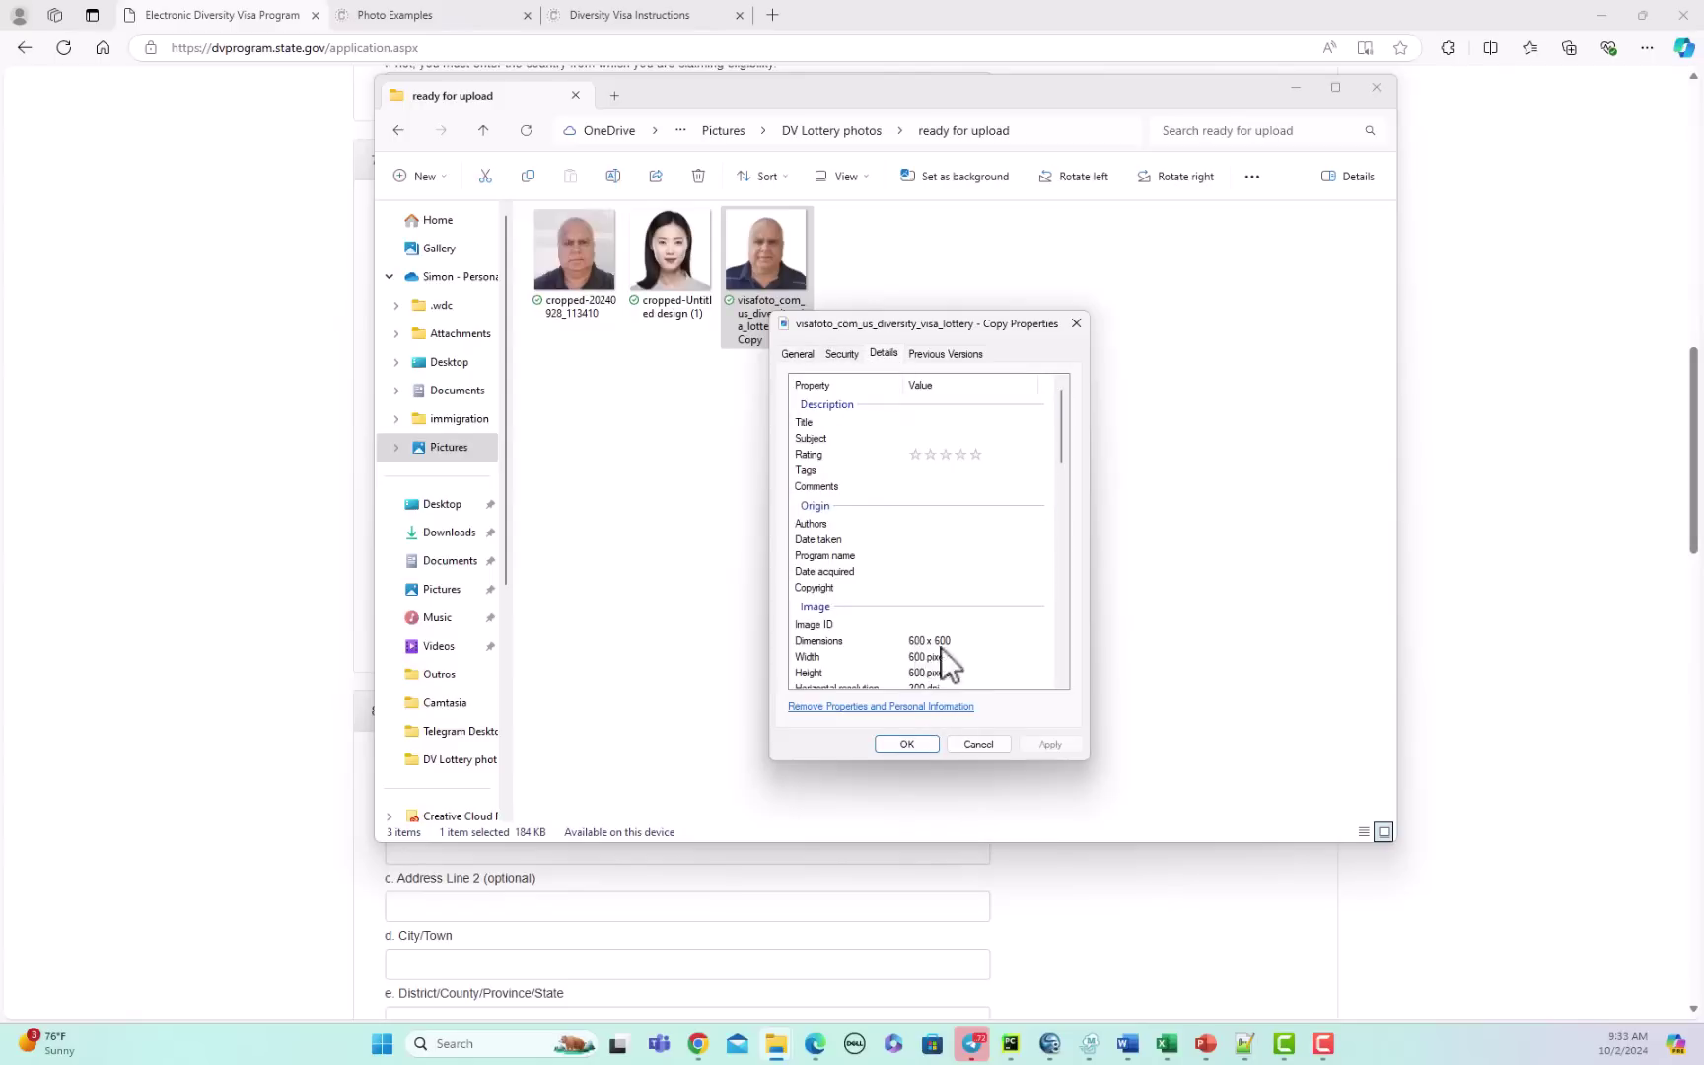
{"action": "scroll", "coordinate": [953, 657], "scroll_direction": "down", "scroll_amount": 2}
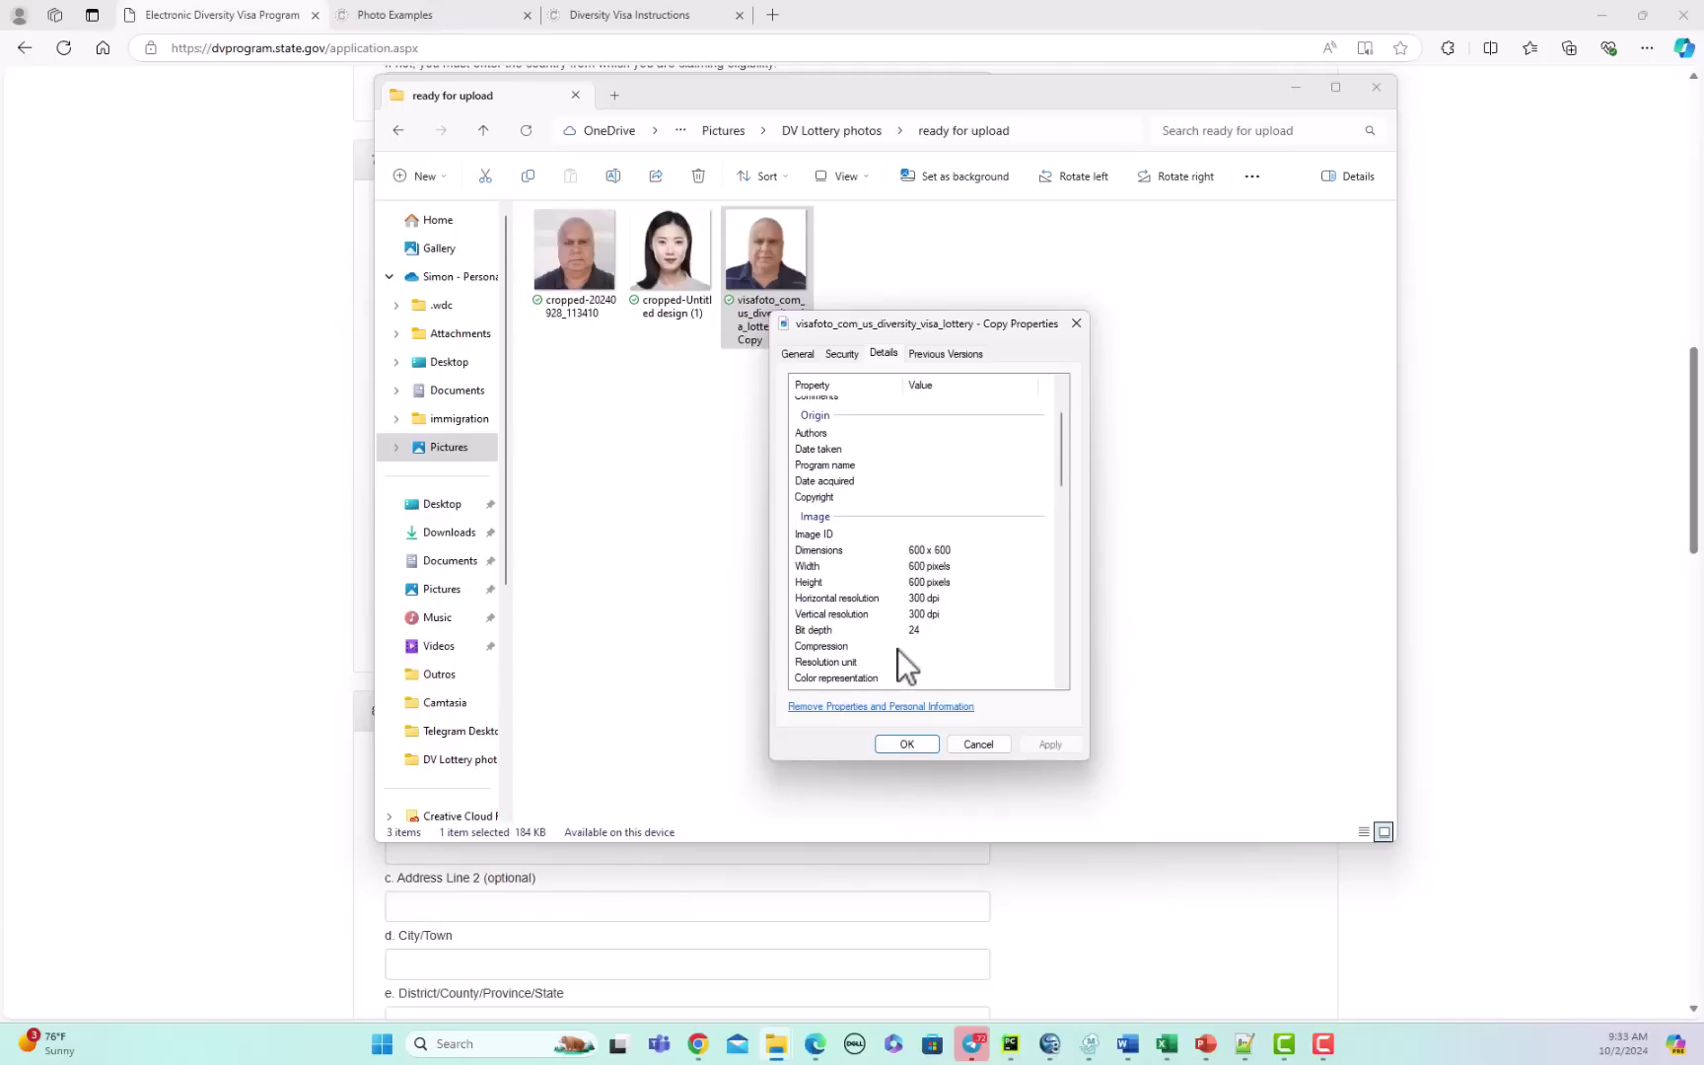
{"action": "scroll", "coordinate": [927, 572], "scroll_direction": "up", "scroll_amount": 1}
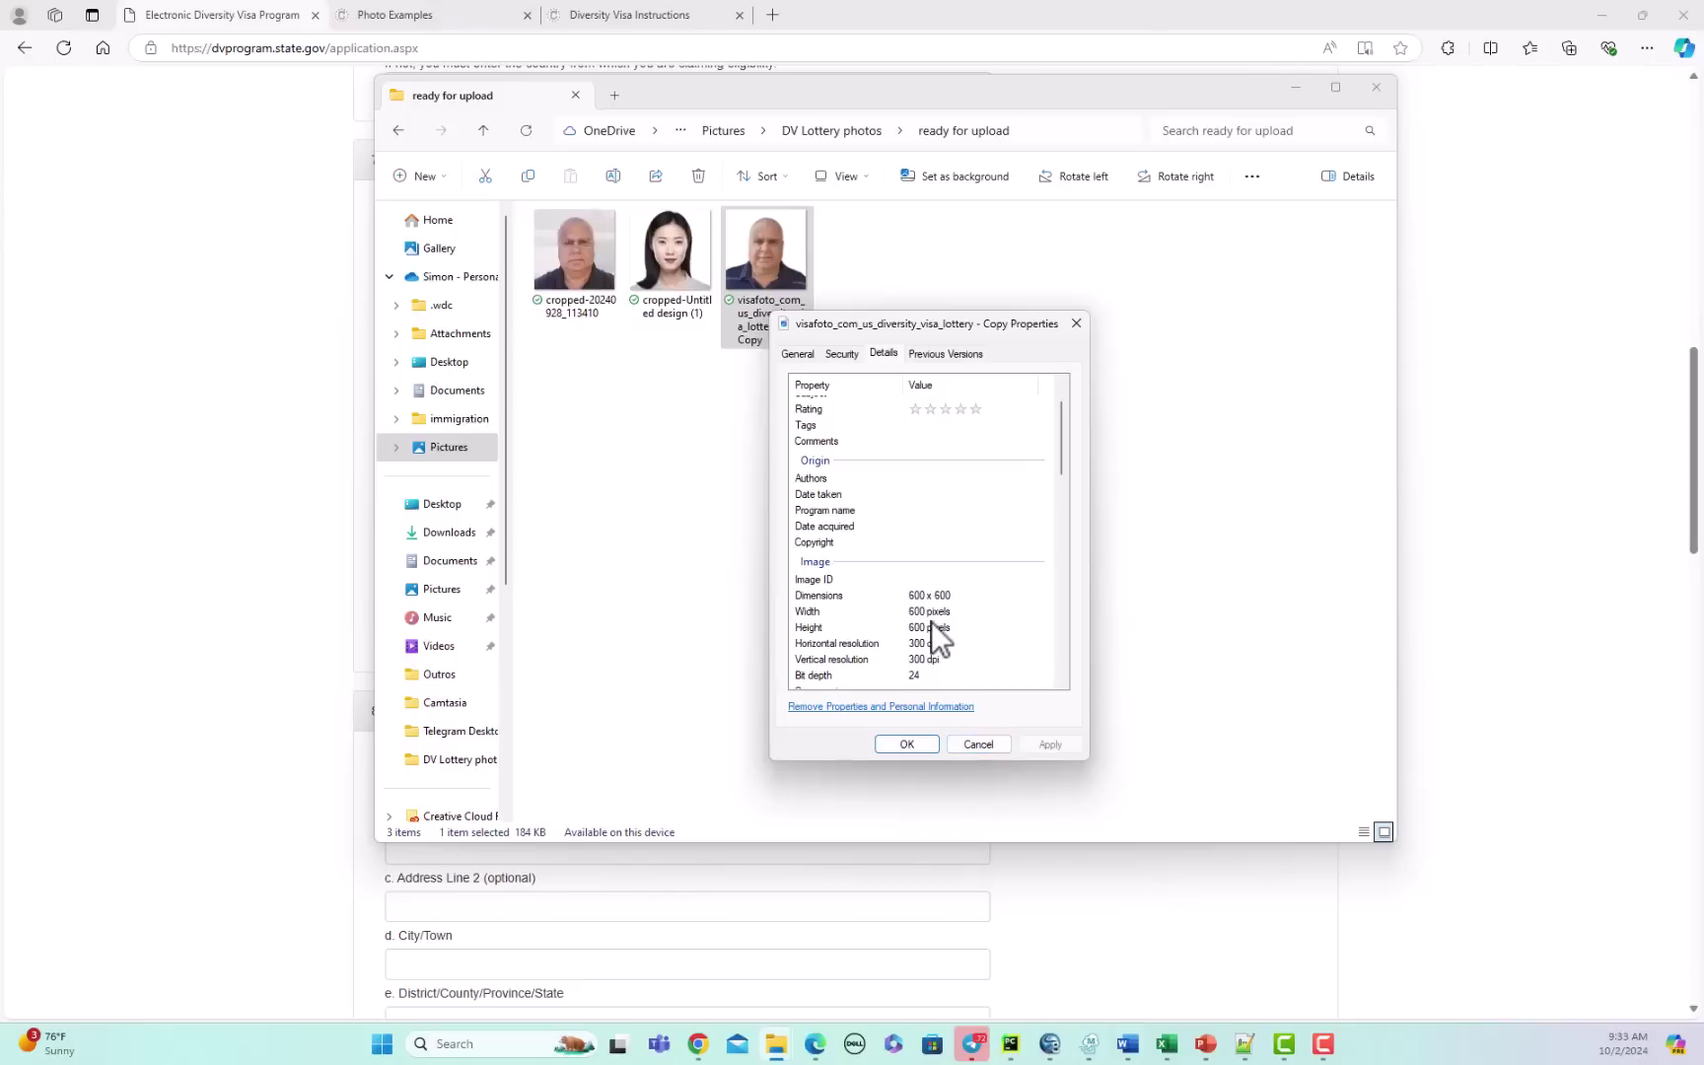
{"action": "left_click", "coordinate": [980, 743]}
{"action": "left_click_drag", "start_coordinate": [1185, 89], "coordinate": [1702, 94]}
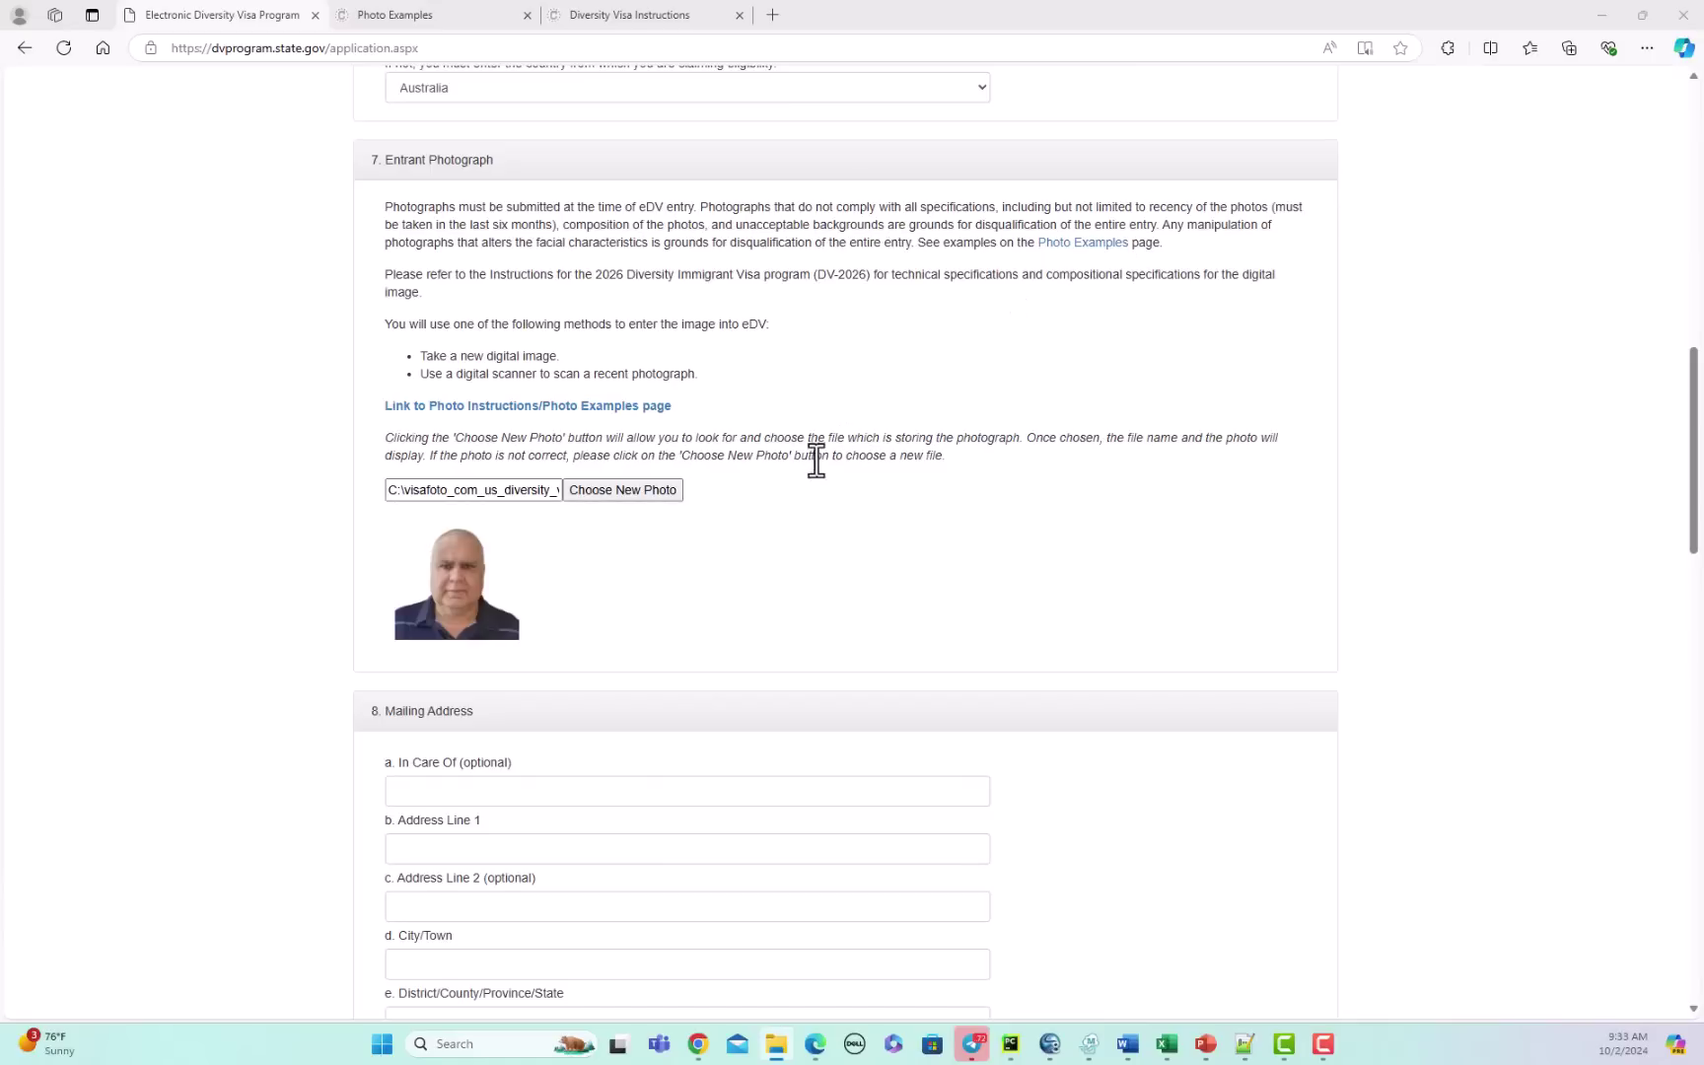
Step: Enter the street line and city of the mailing address
{"action": "scroll", "coordinate": [801, 493], "scroll_direction": "down", "scroll_amount": 3}
{"action": "left_click", "coordinate": [468, 585]}
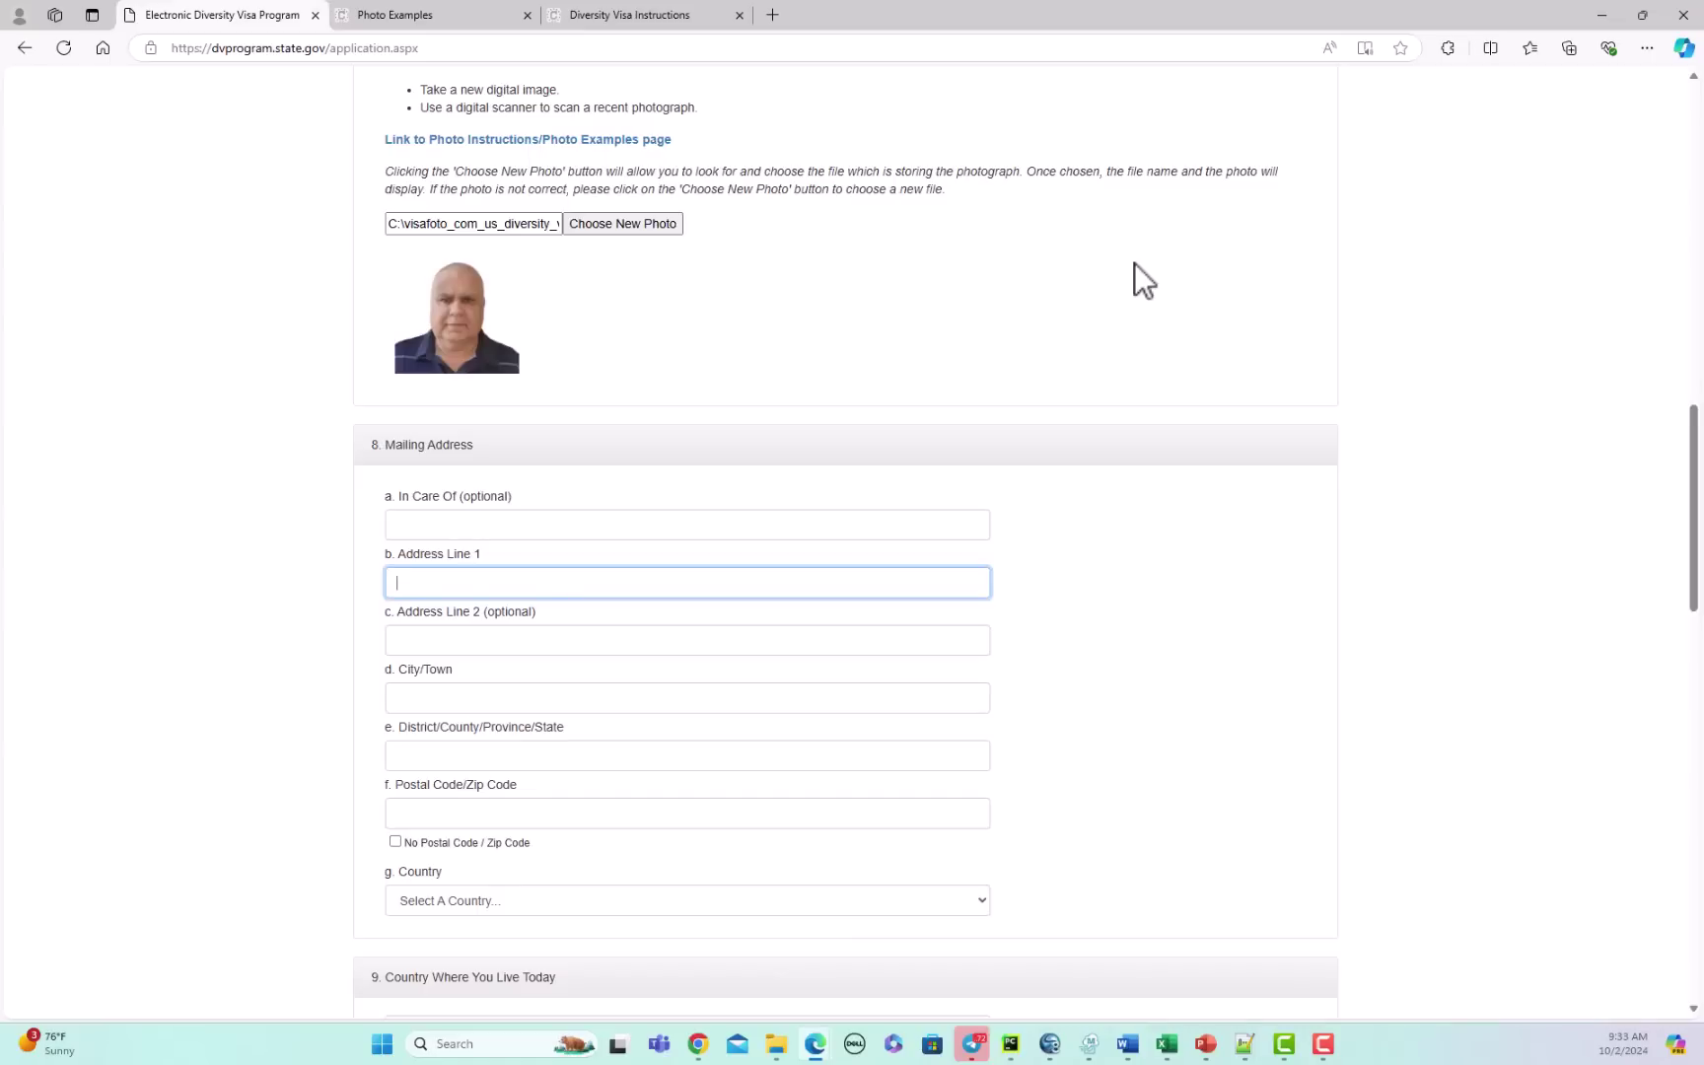
{"action": "key", "text": "Tab"}
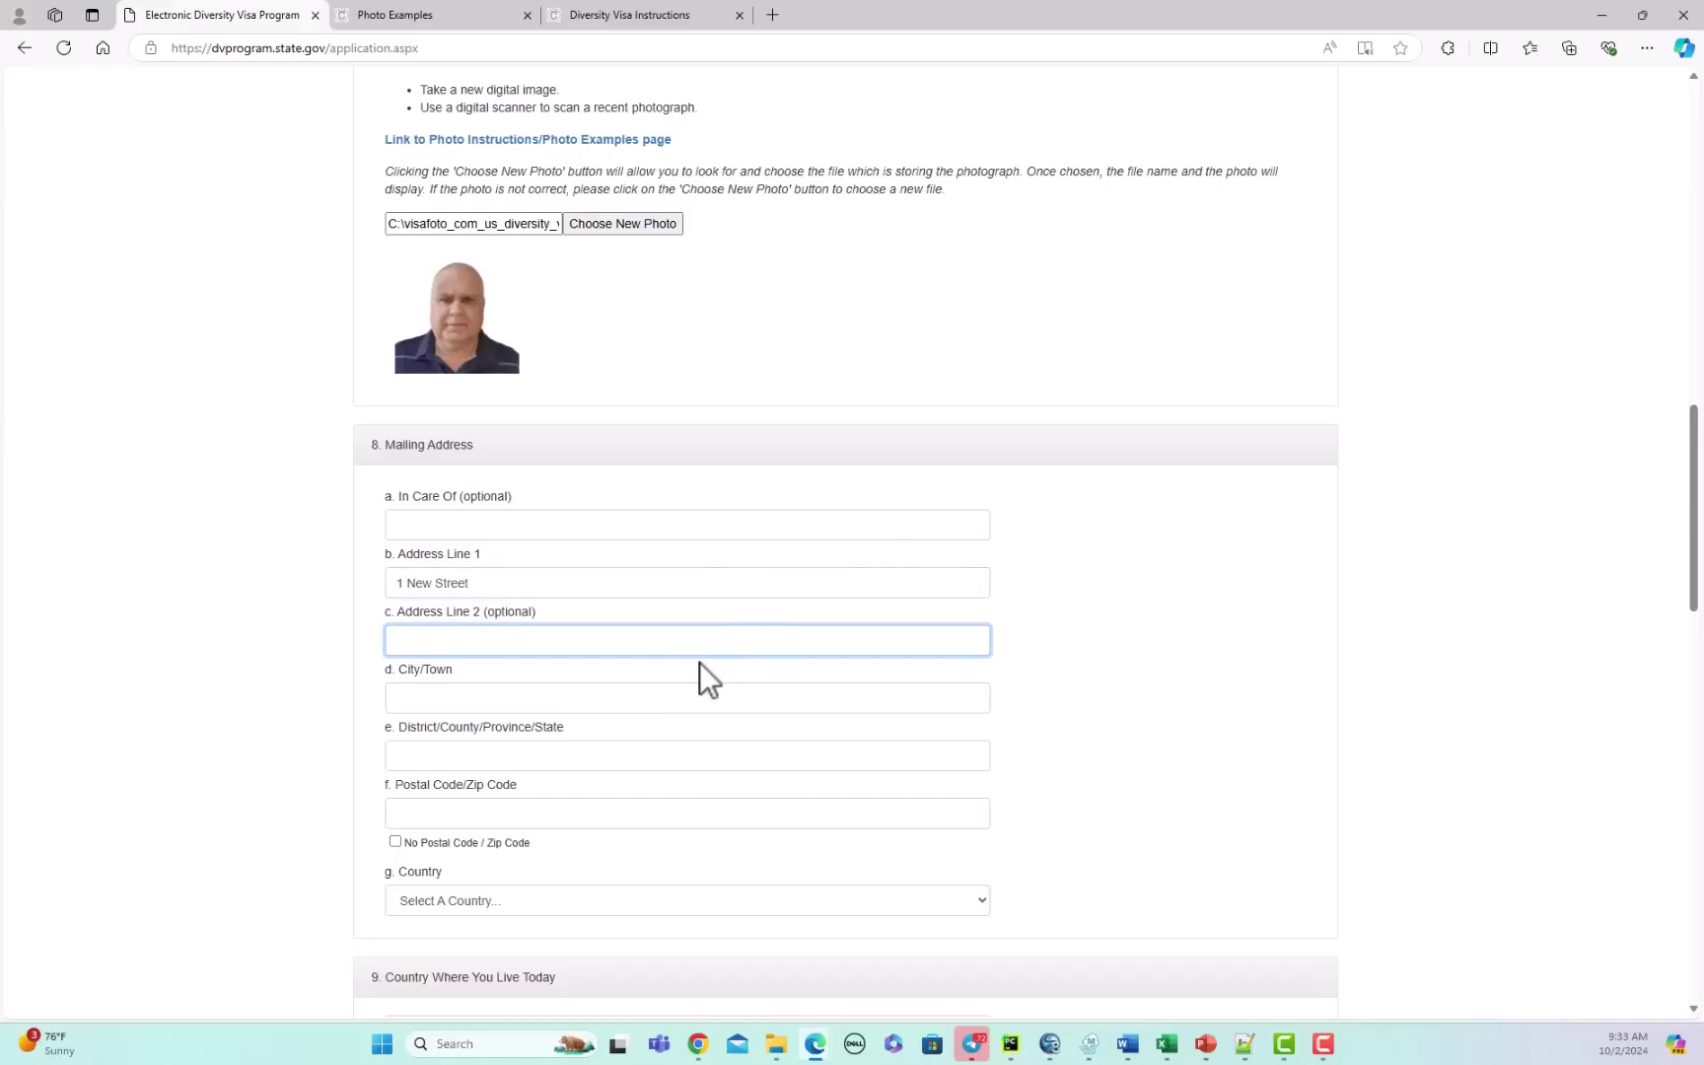
{"action": "left_click", "coordinate": [471, 700]}
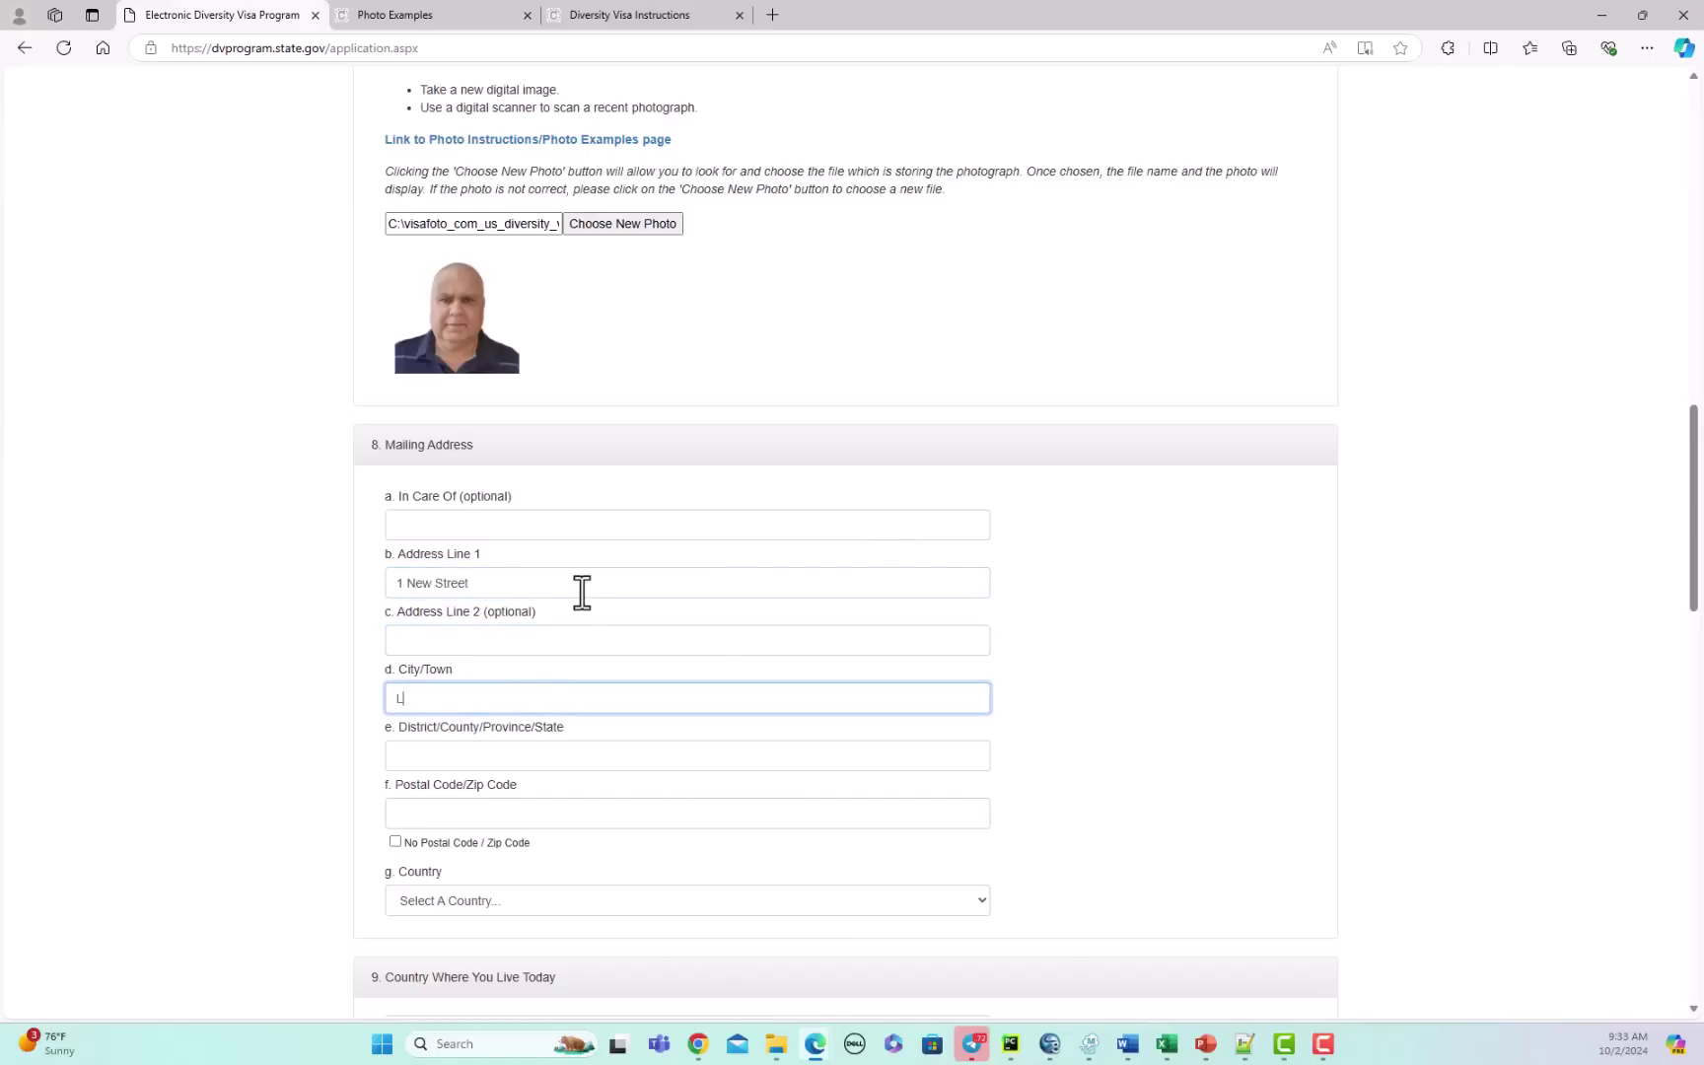
Step: Fill in the mailing district and postal code, and choose United States Of America as country
{"action": "left_click", "coordinate": [495, 755]}
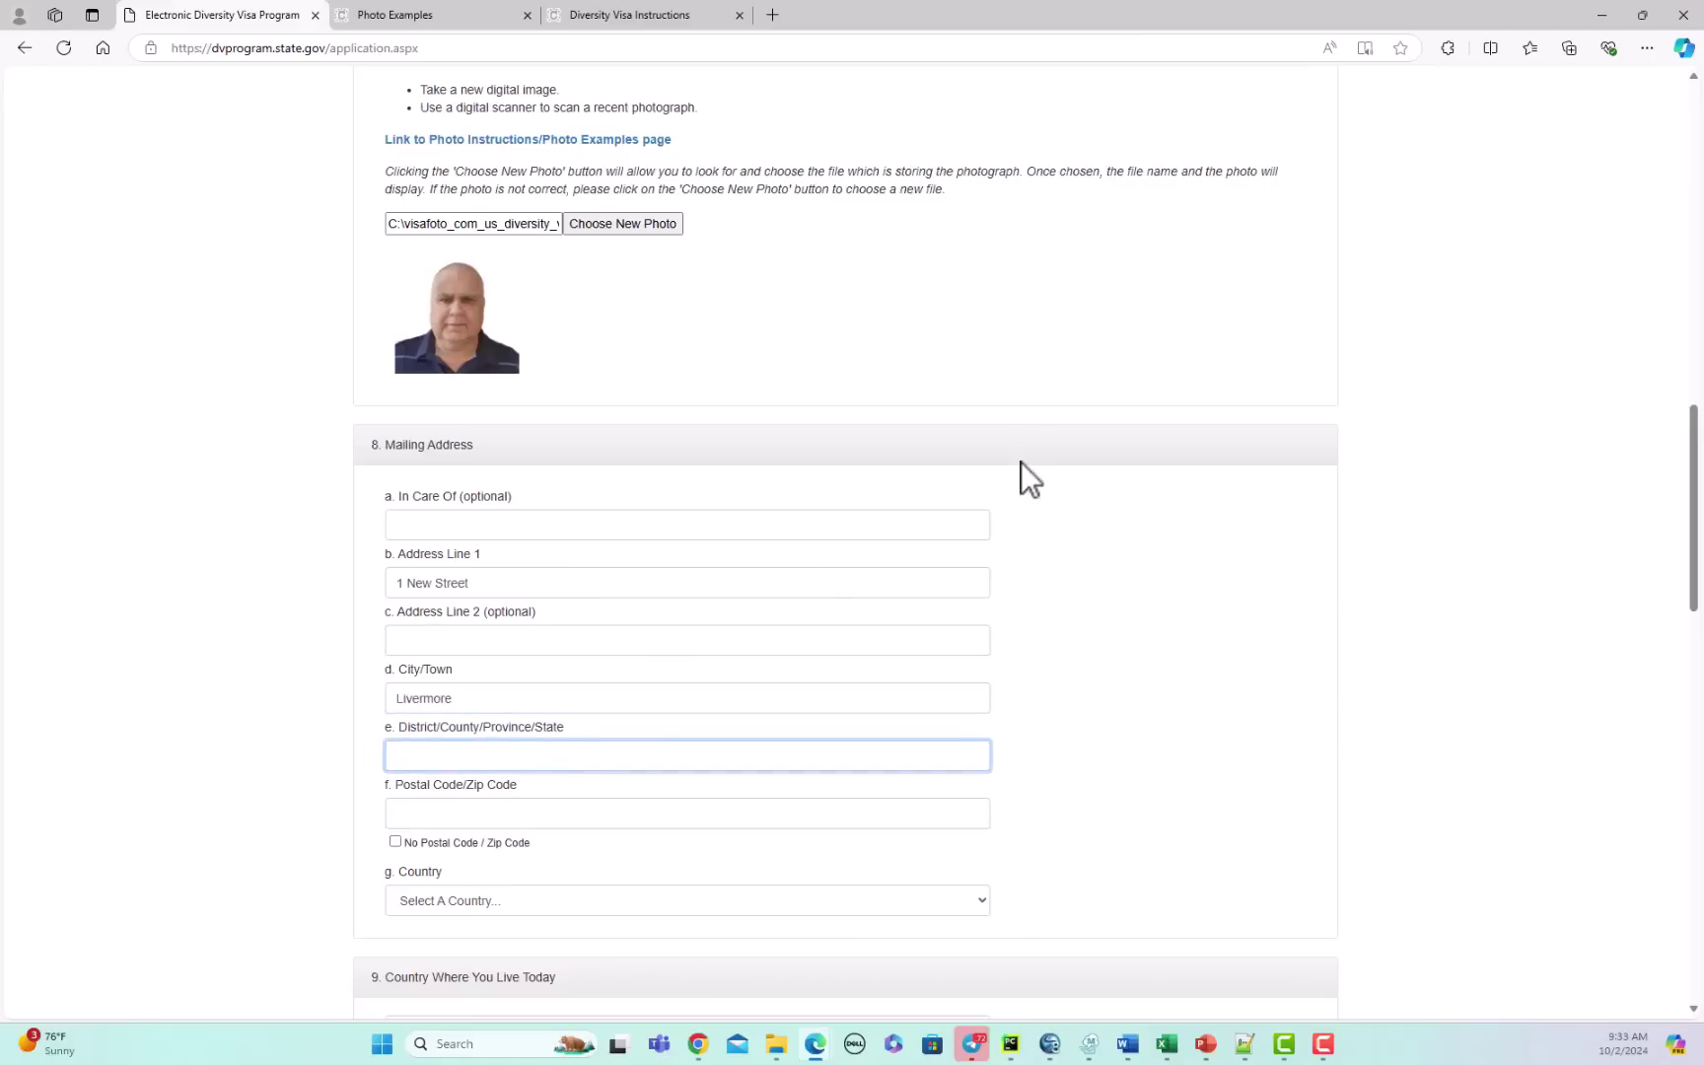
{"action": "type", "text": "Ala"}
{"action": "type", "text": "meda"}
{"action": "left_click", "coordinate": [451, 810]}
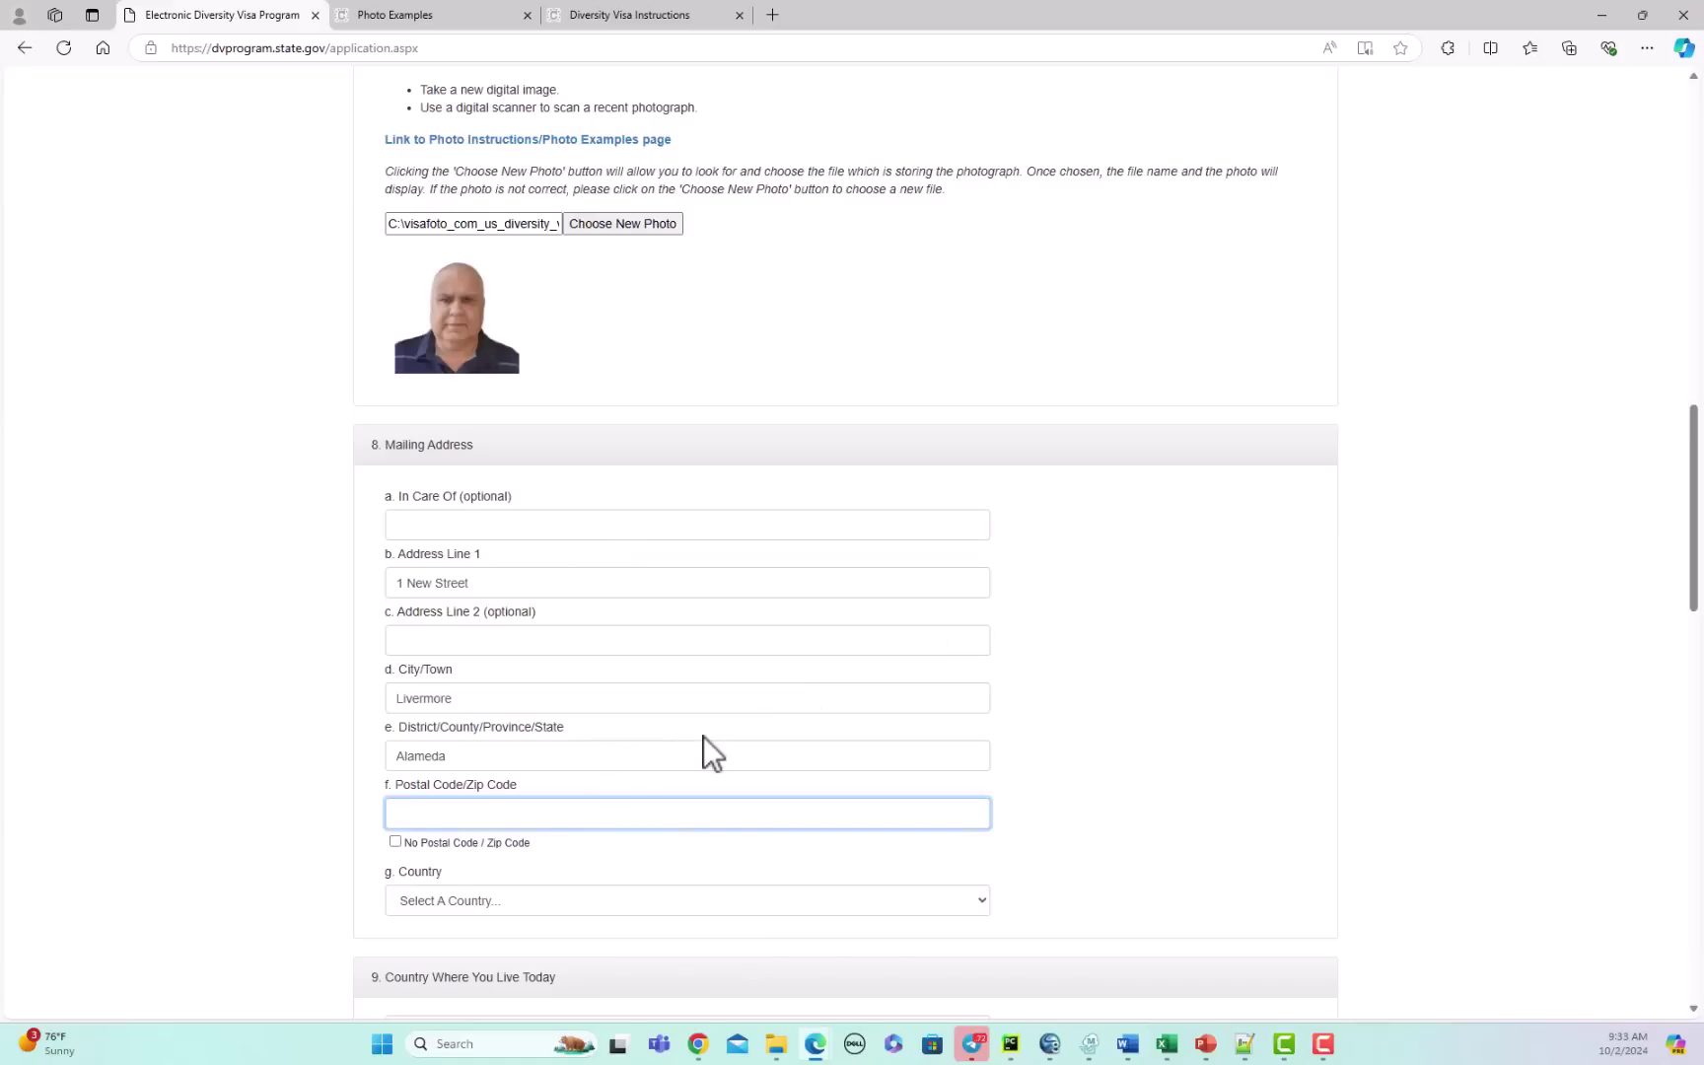
{"action": "type", "text": "94550"}
{"action": "left_click", "coordinate": [545, 899]}
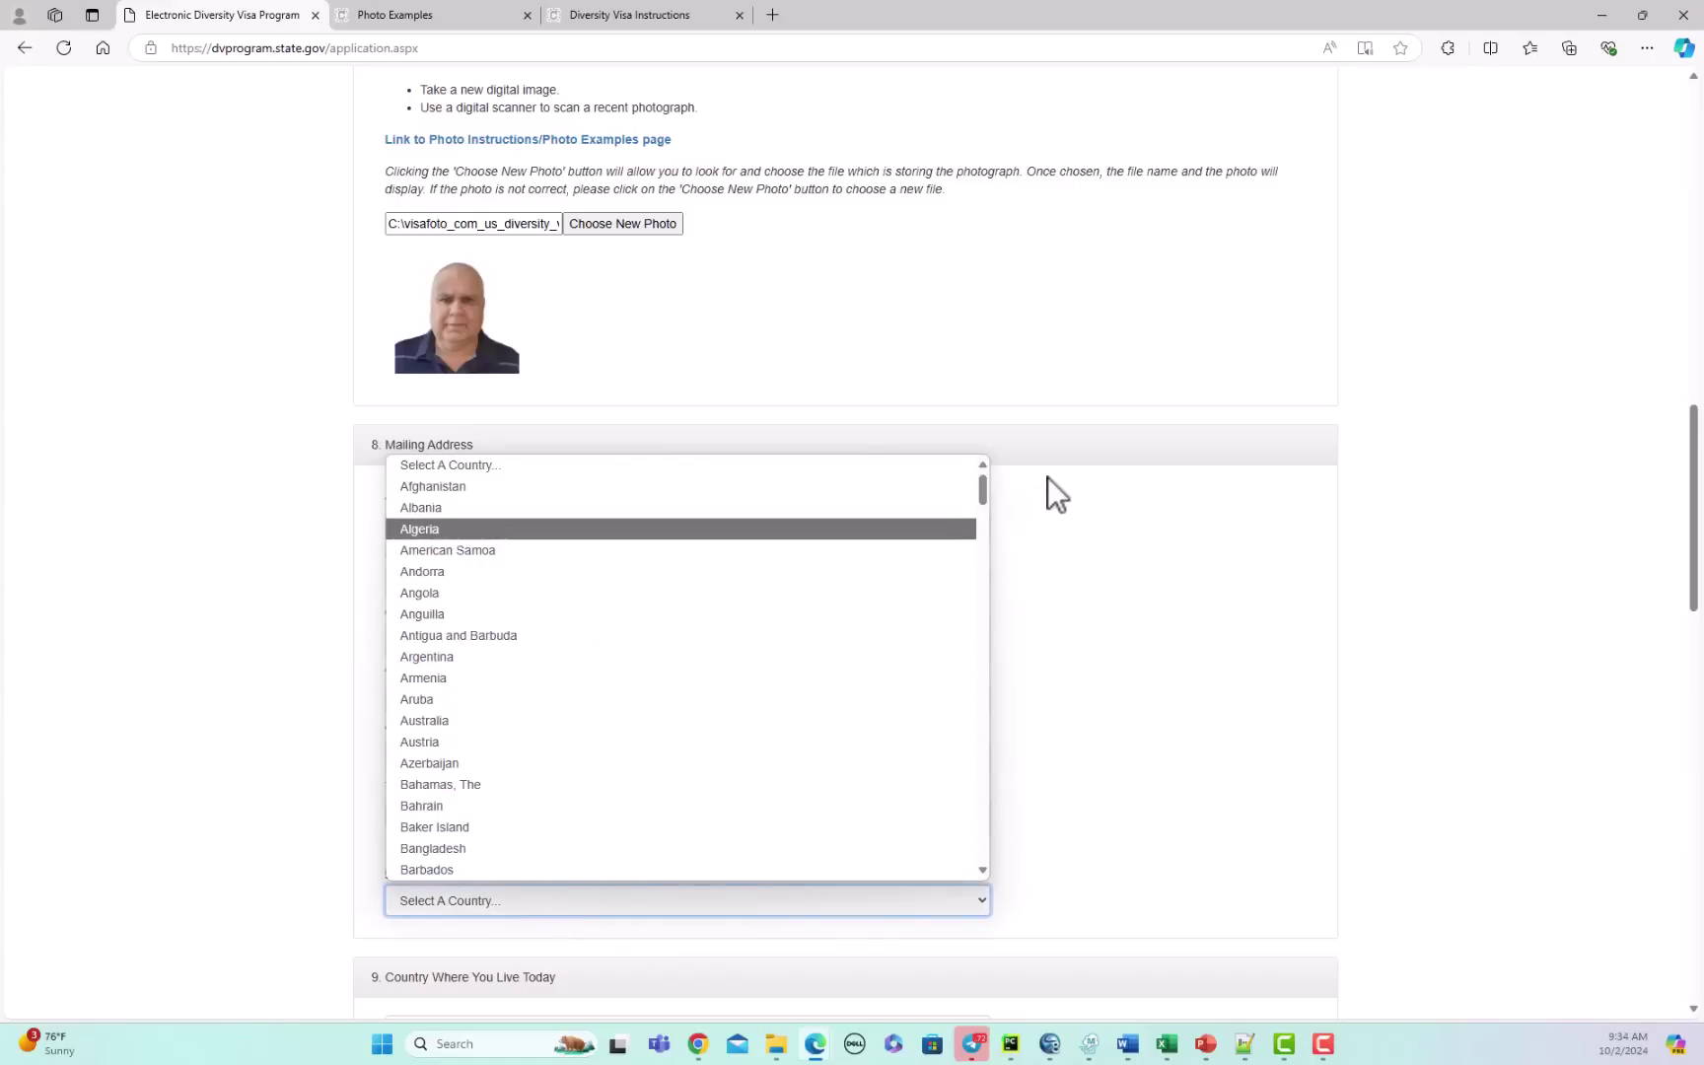
{"action": "left_click_drag", "start_coordinate": [980, 488], "coordinate": [991, 896]}
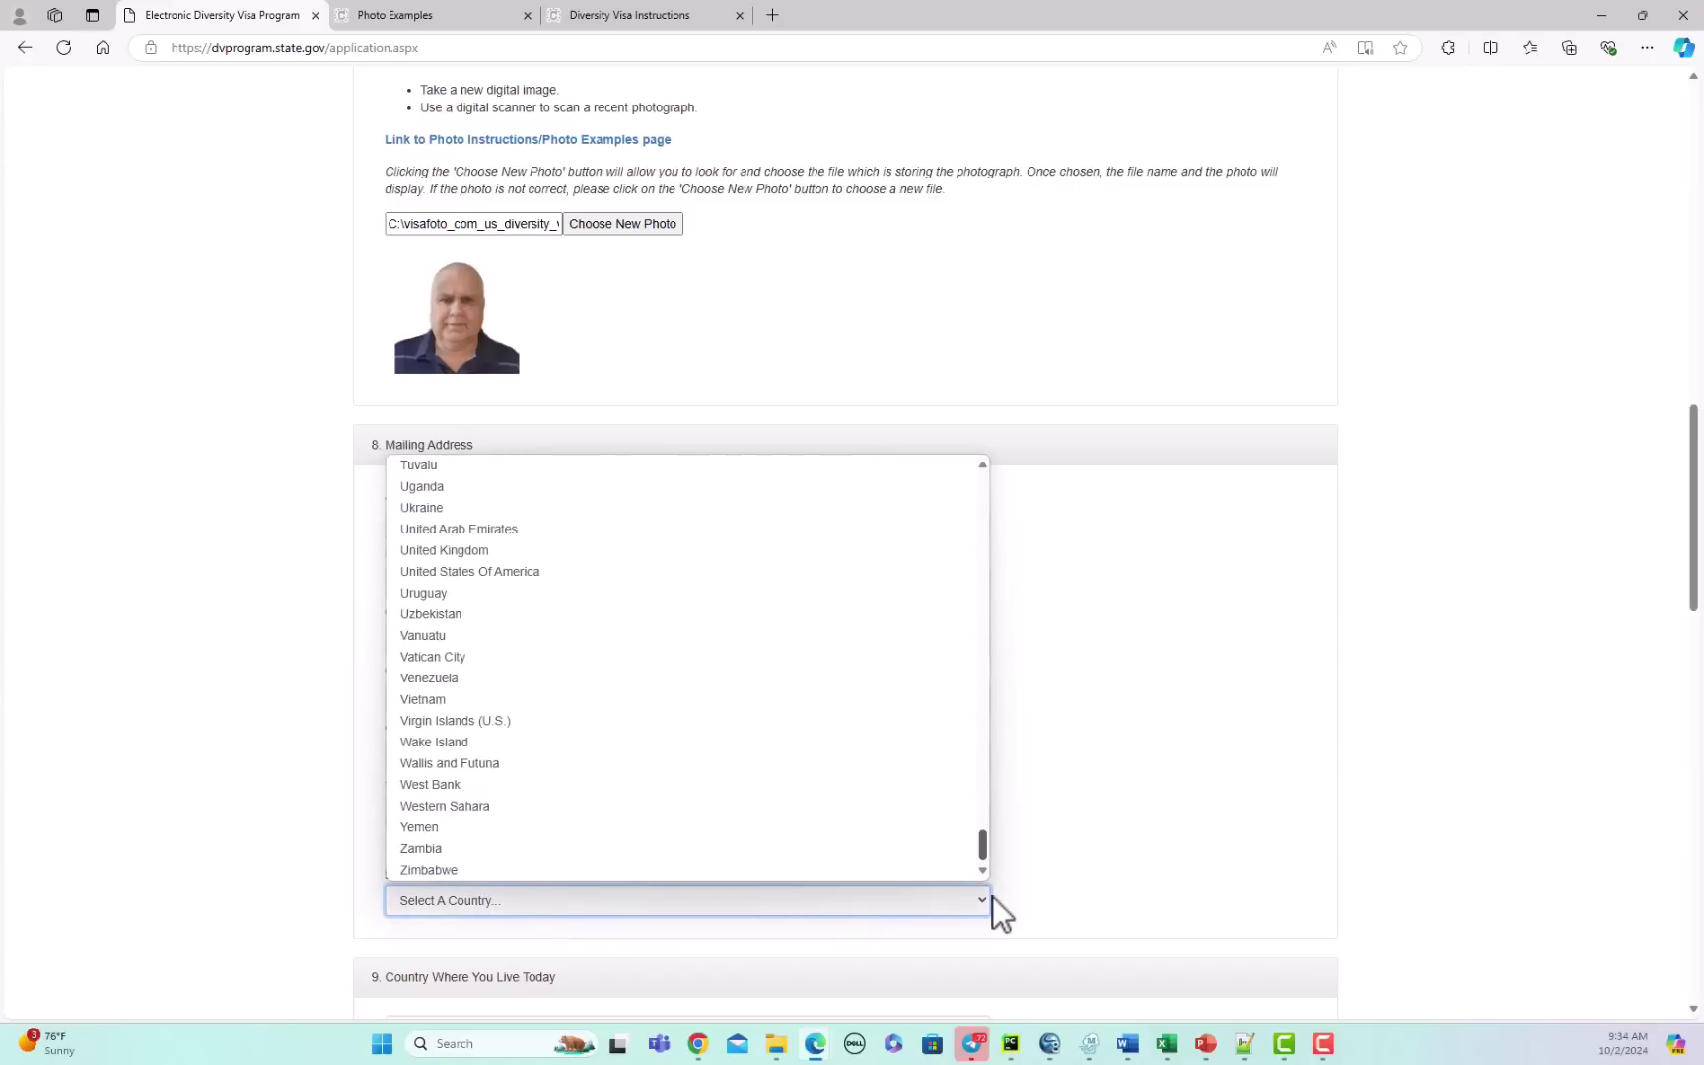
{"action": "left_click", "coordinate": [510, 572]}
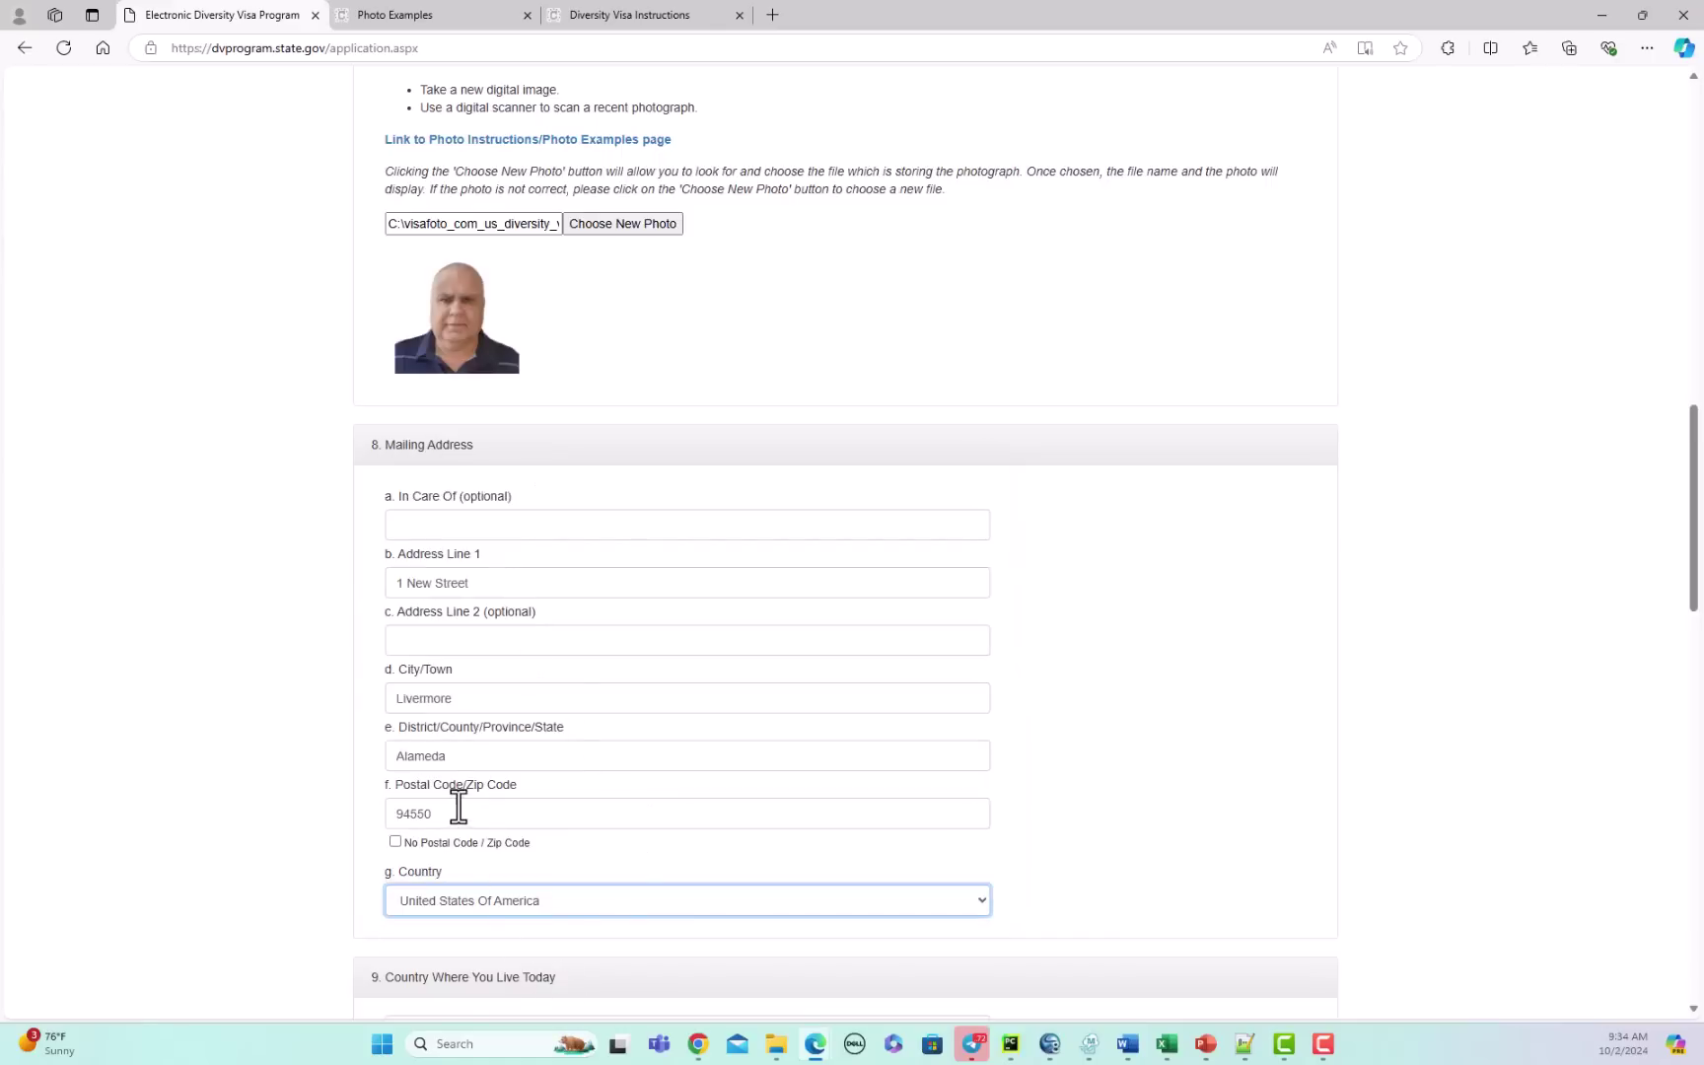
Step: Replace the mailing district value with California
{"action": "scroll", "coordinate": [1048, 788], "scroll_direction": "down", "scroll_amount": 1}
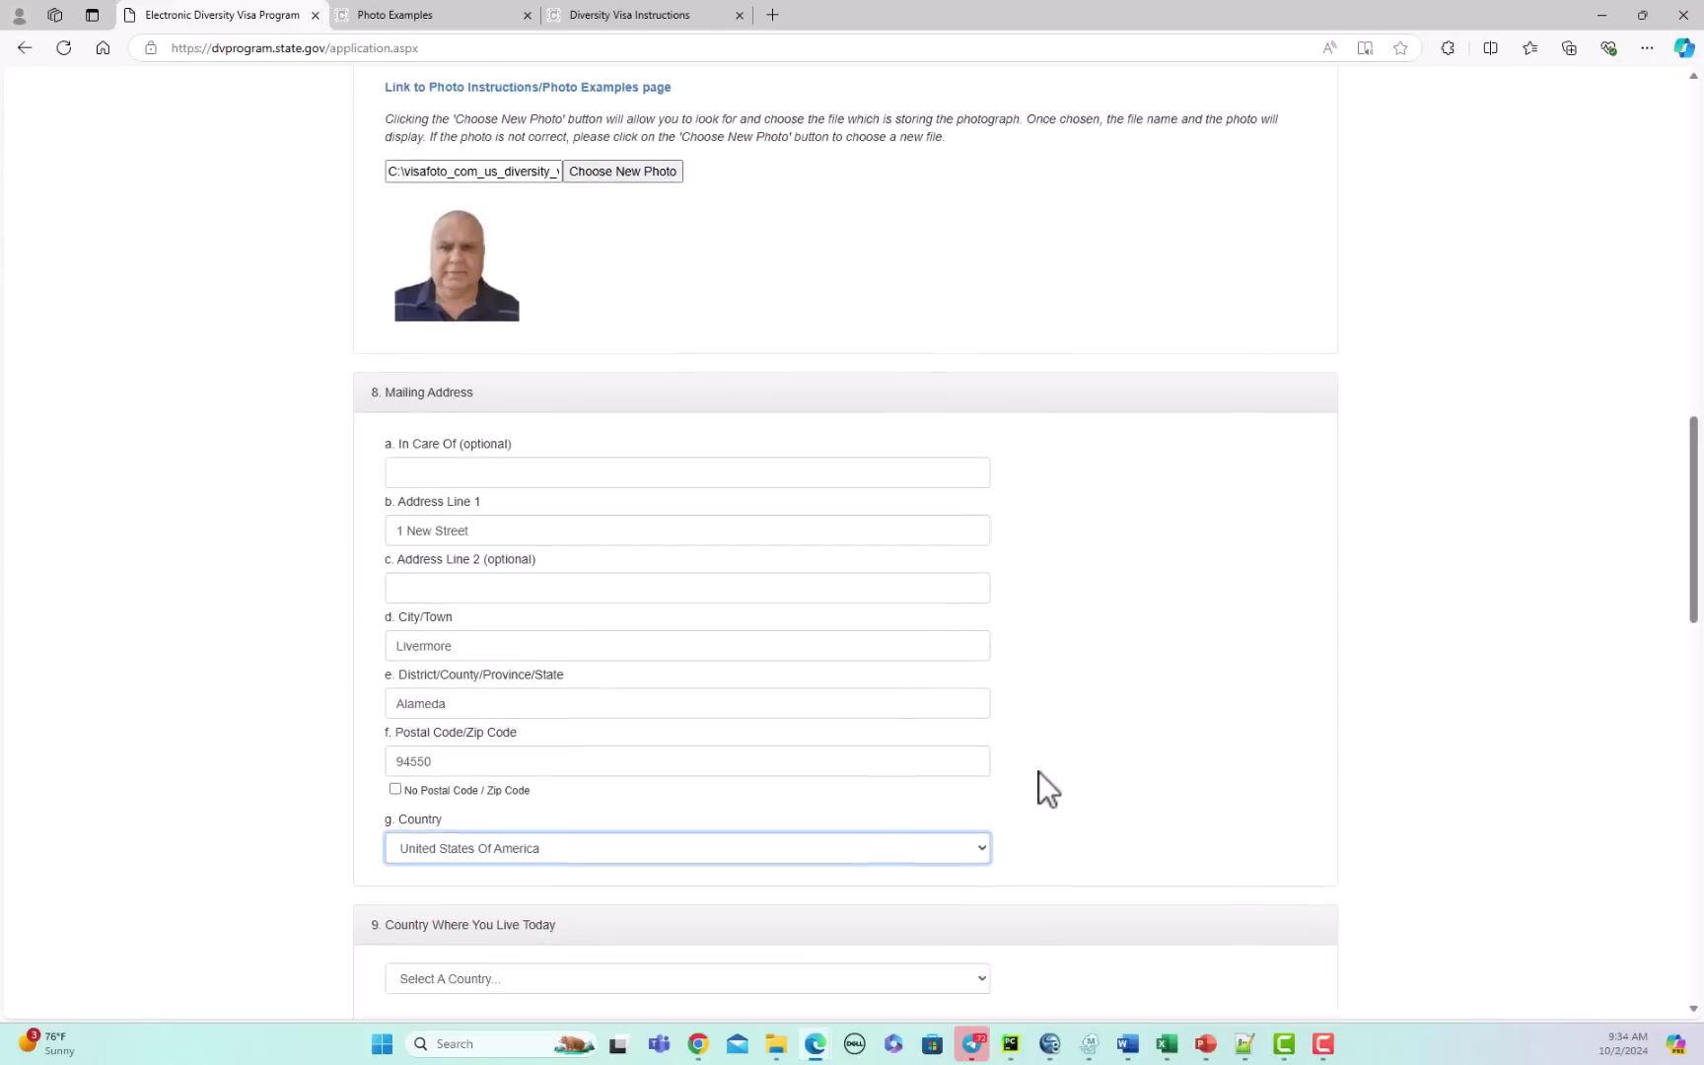
{"action": "scroll", "coordinate": [1048, 789], "scroll_direction": "down", "scroll_amount": 2}
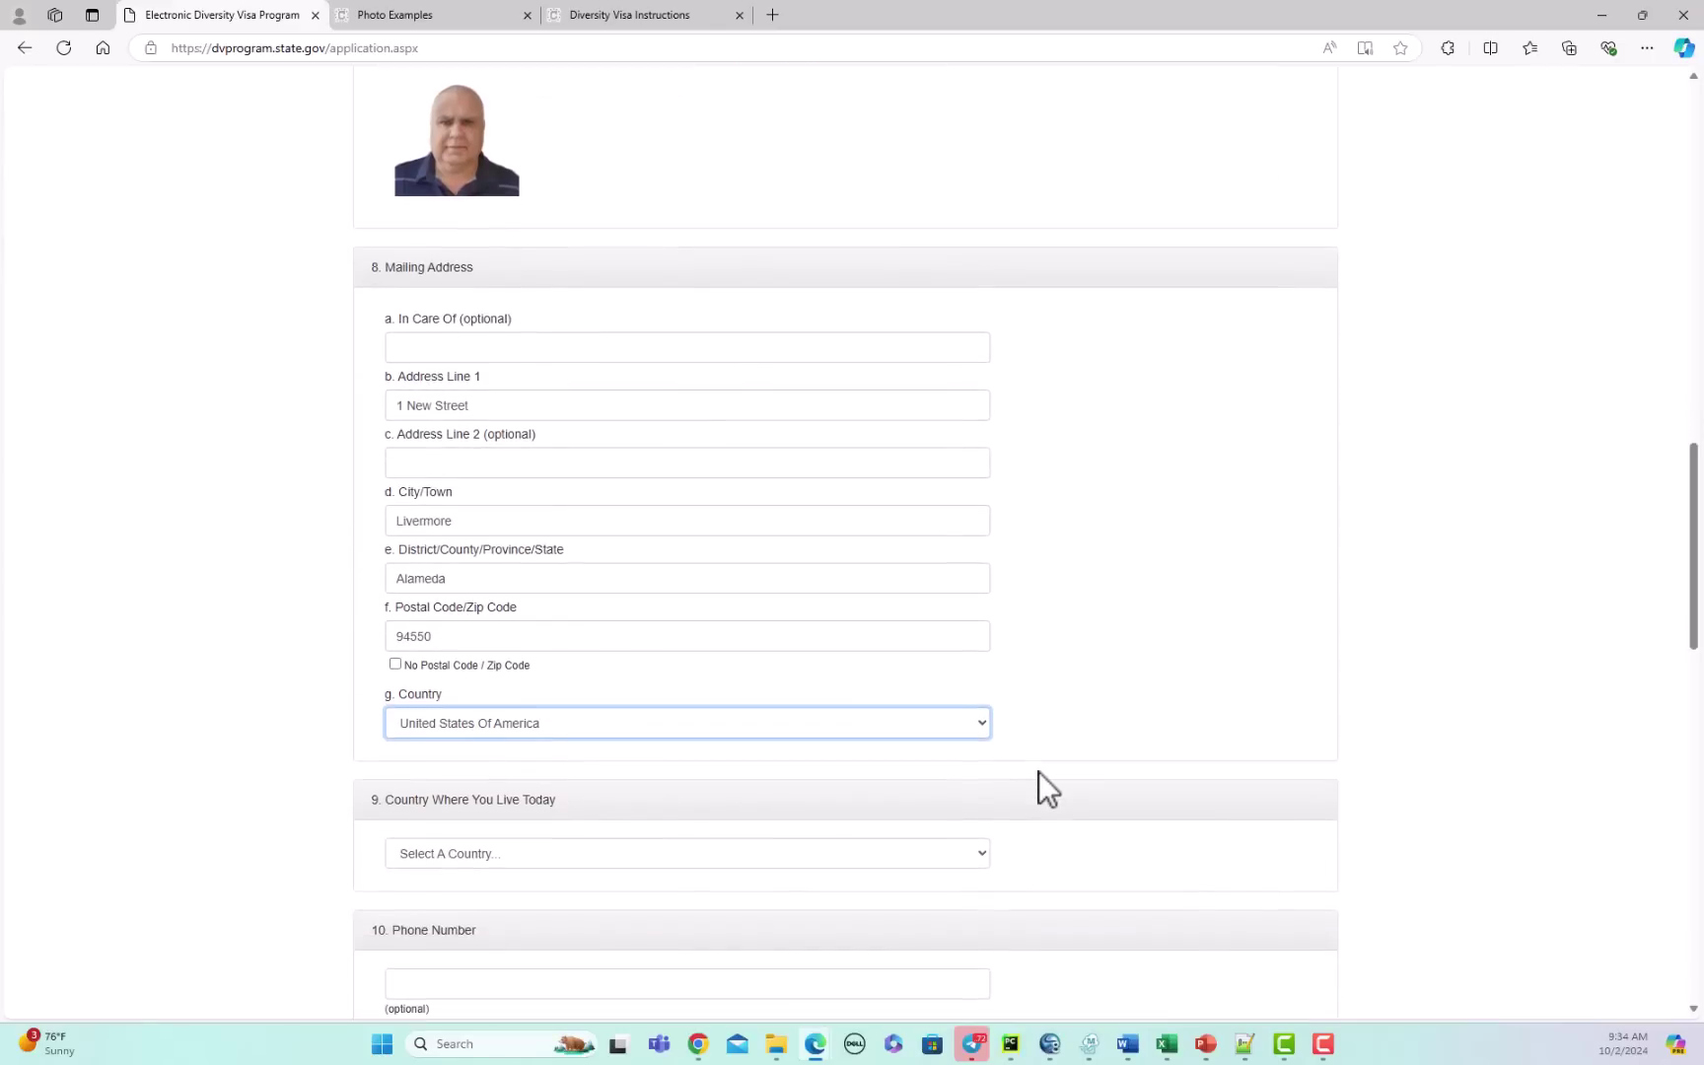
{"action": "double_click", "coordinate": [481, 579]}
{"action": "type", "text": "California"}
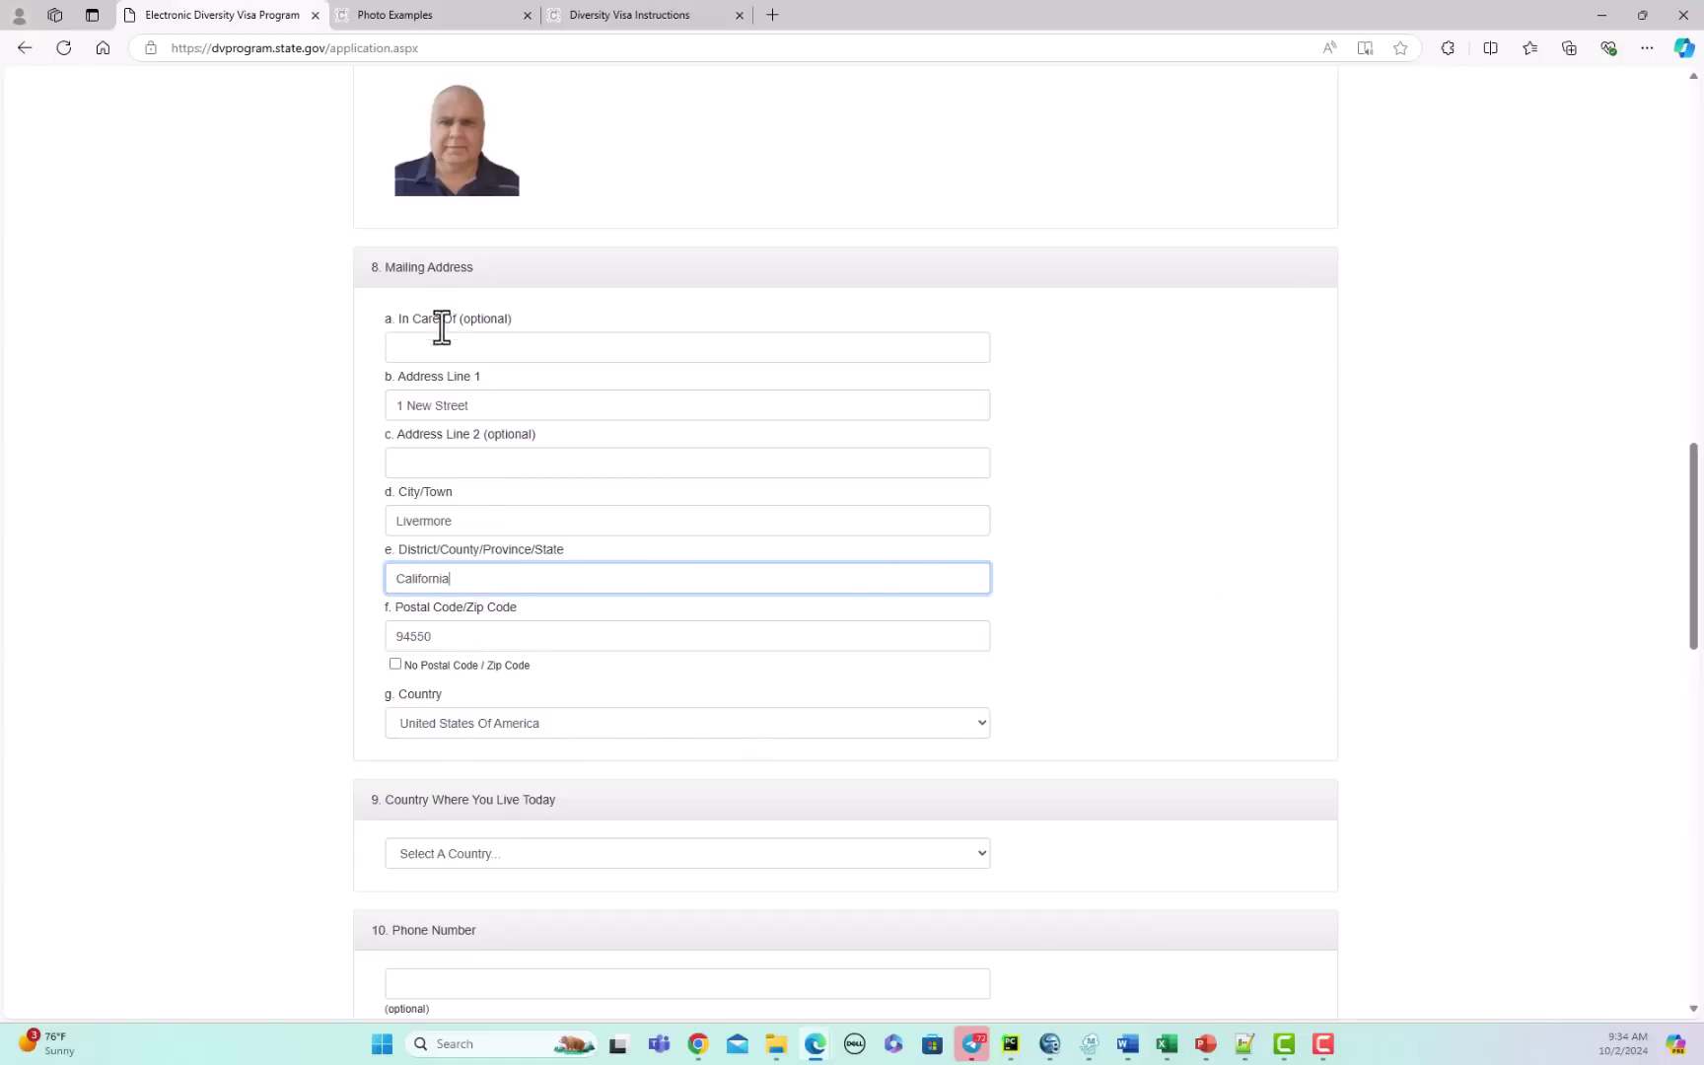
Step: Set the country where the entrant lives today to United States Of America
{"action": "scroll", "coordinate": [1330, 623], "scroll_direction": "down", "scroll_amount": 2}
{"action": "scroll", "coordinate": [1330, 623], "scroll_direction": "down", "scroll_amount": 1}
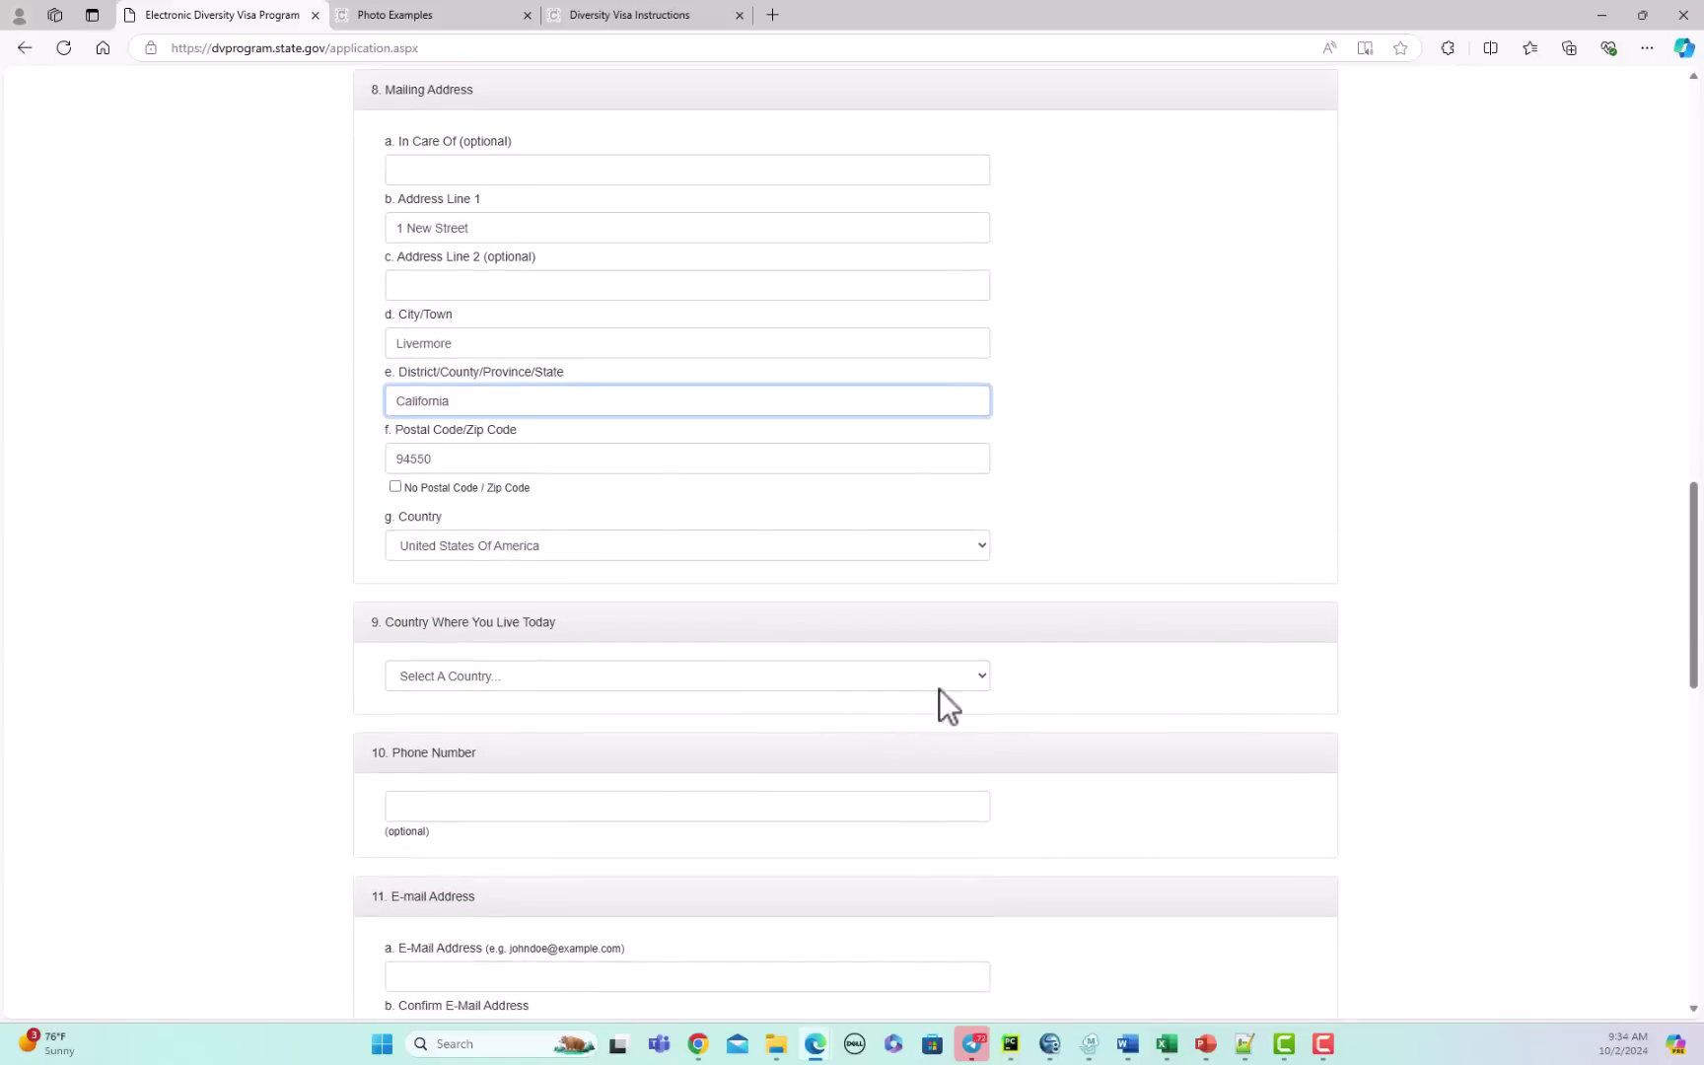
{"action": "left_click", "coordinate": [962, 676]}
{"action": "left_click_drag", "start_coordinate": [984, 268], "coordinate": [981, 740]}
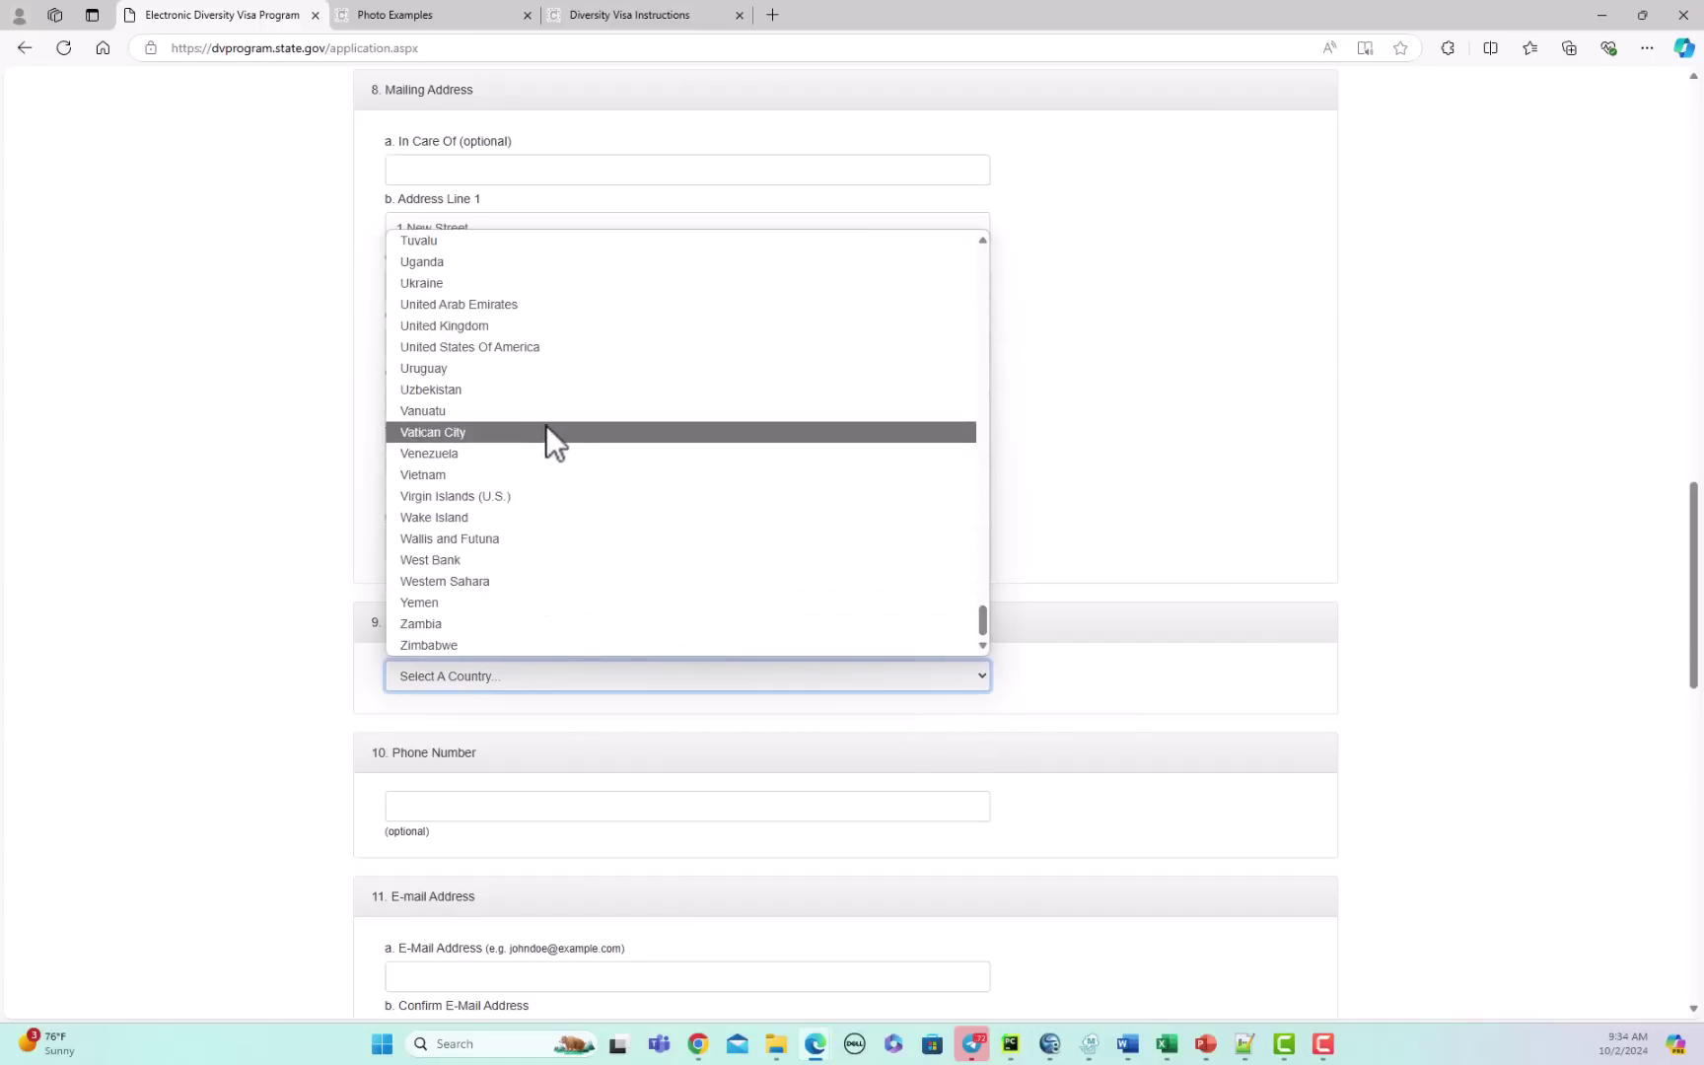
{"action": "left_click", "coordinate": [546, 345]}
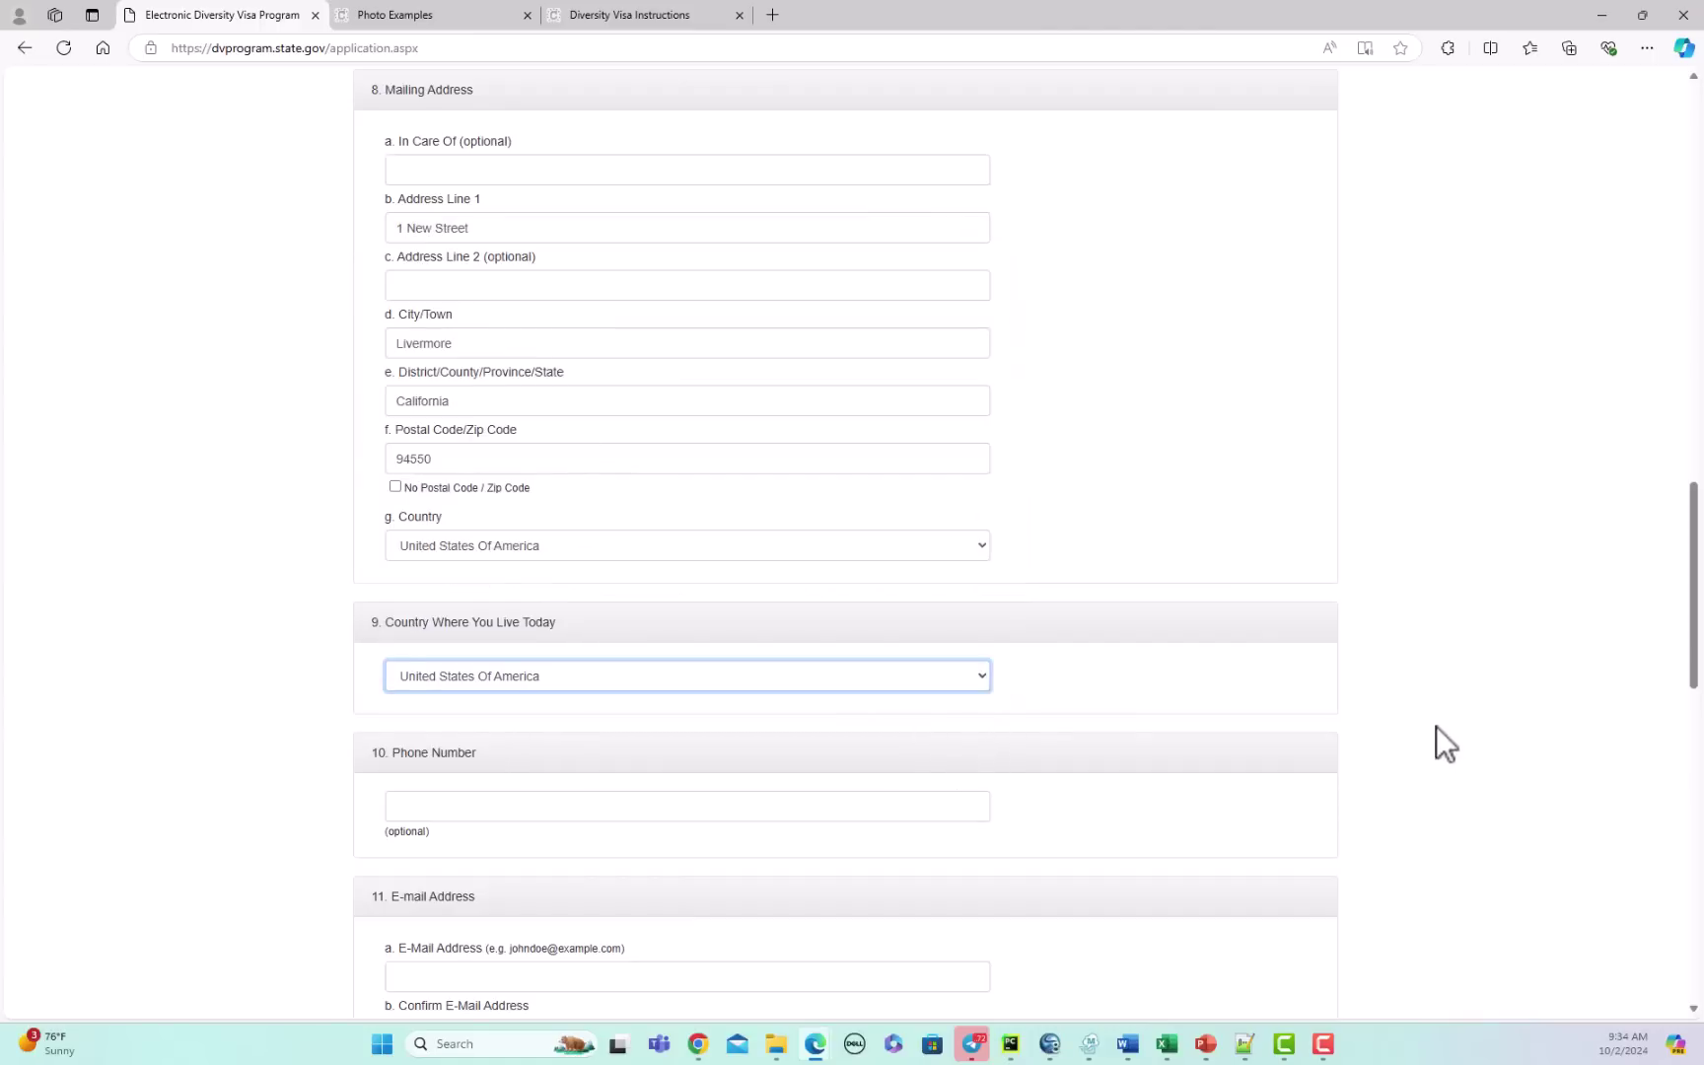
{"action": "scroll", "coordinate": [1516, 677], "scroll_direction": "down", "scroll_amount": 3}
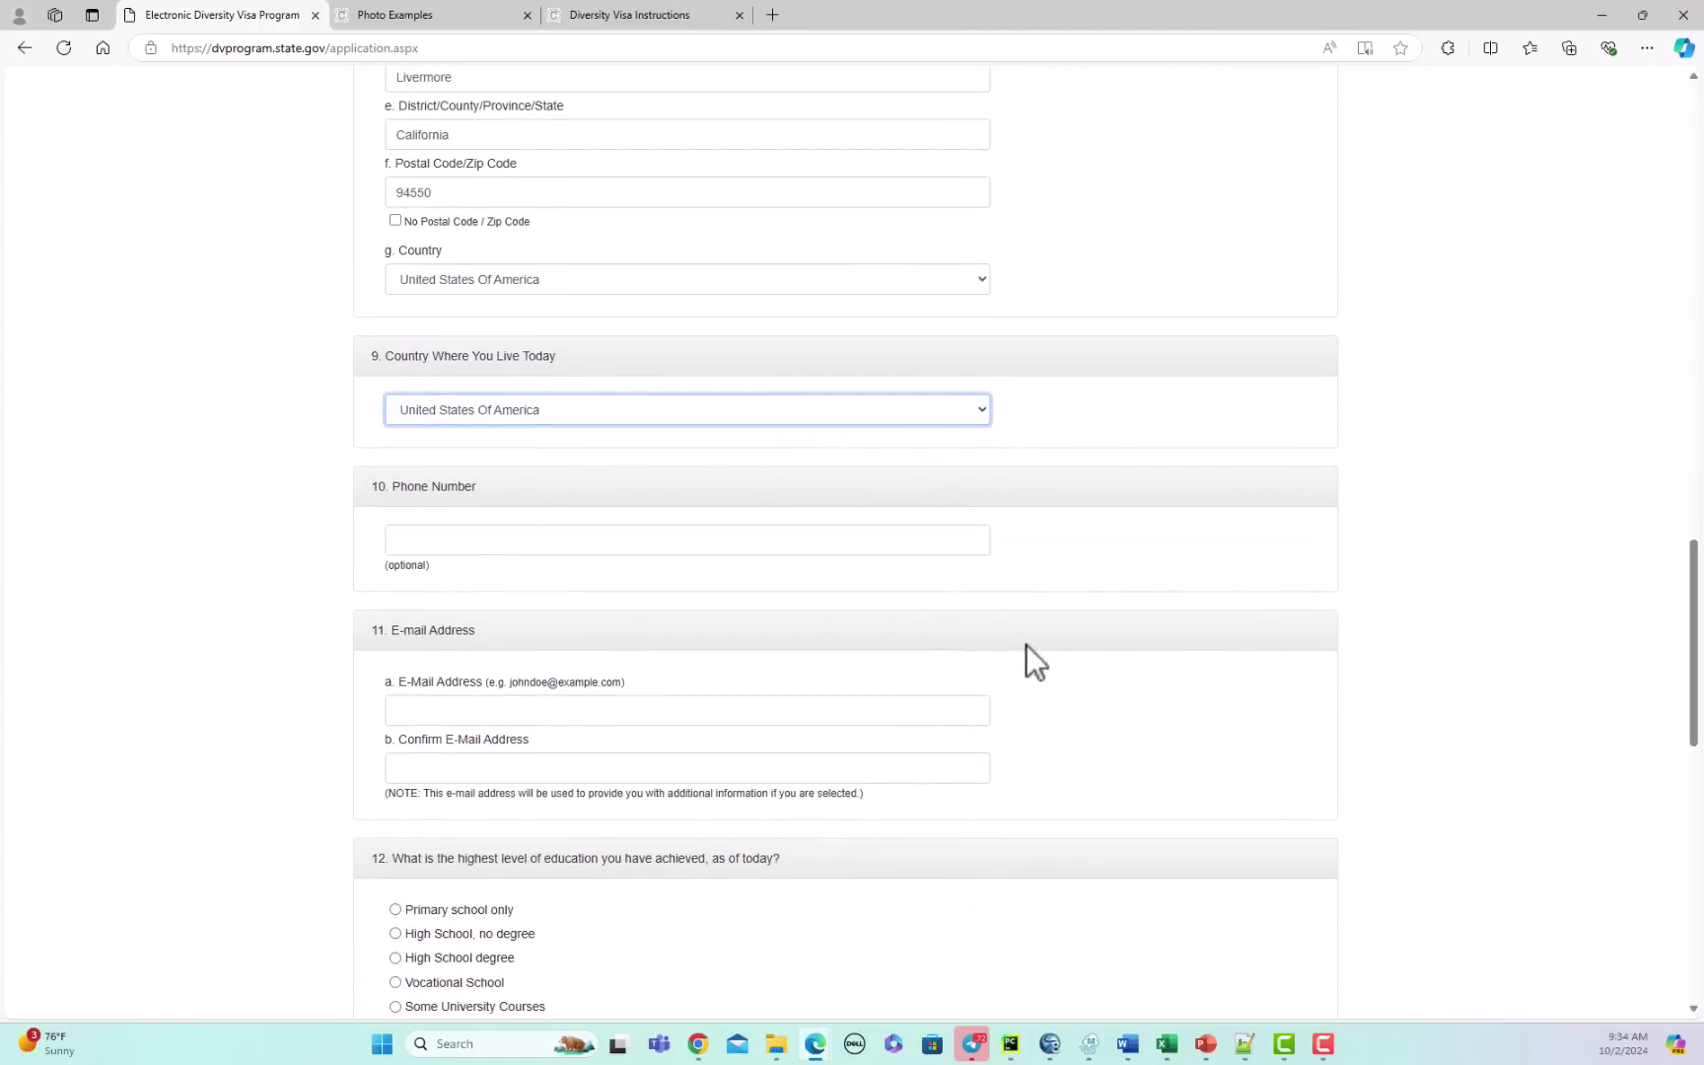
Step: Leave Phone blank, enter and confirm the entrant's e-mail, and choose University Degree in question 12
{"action": "left_click", "coordinate": [537, 539]}
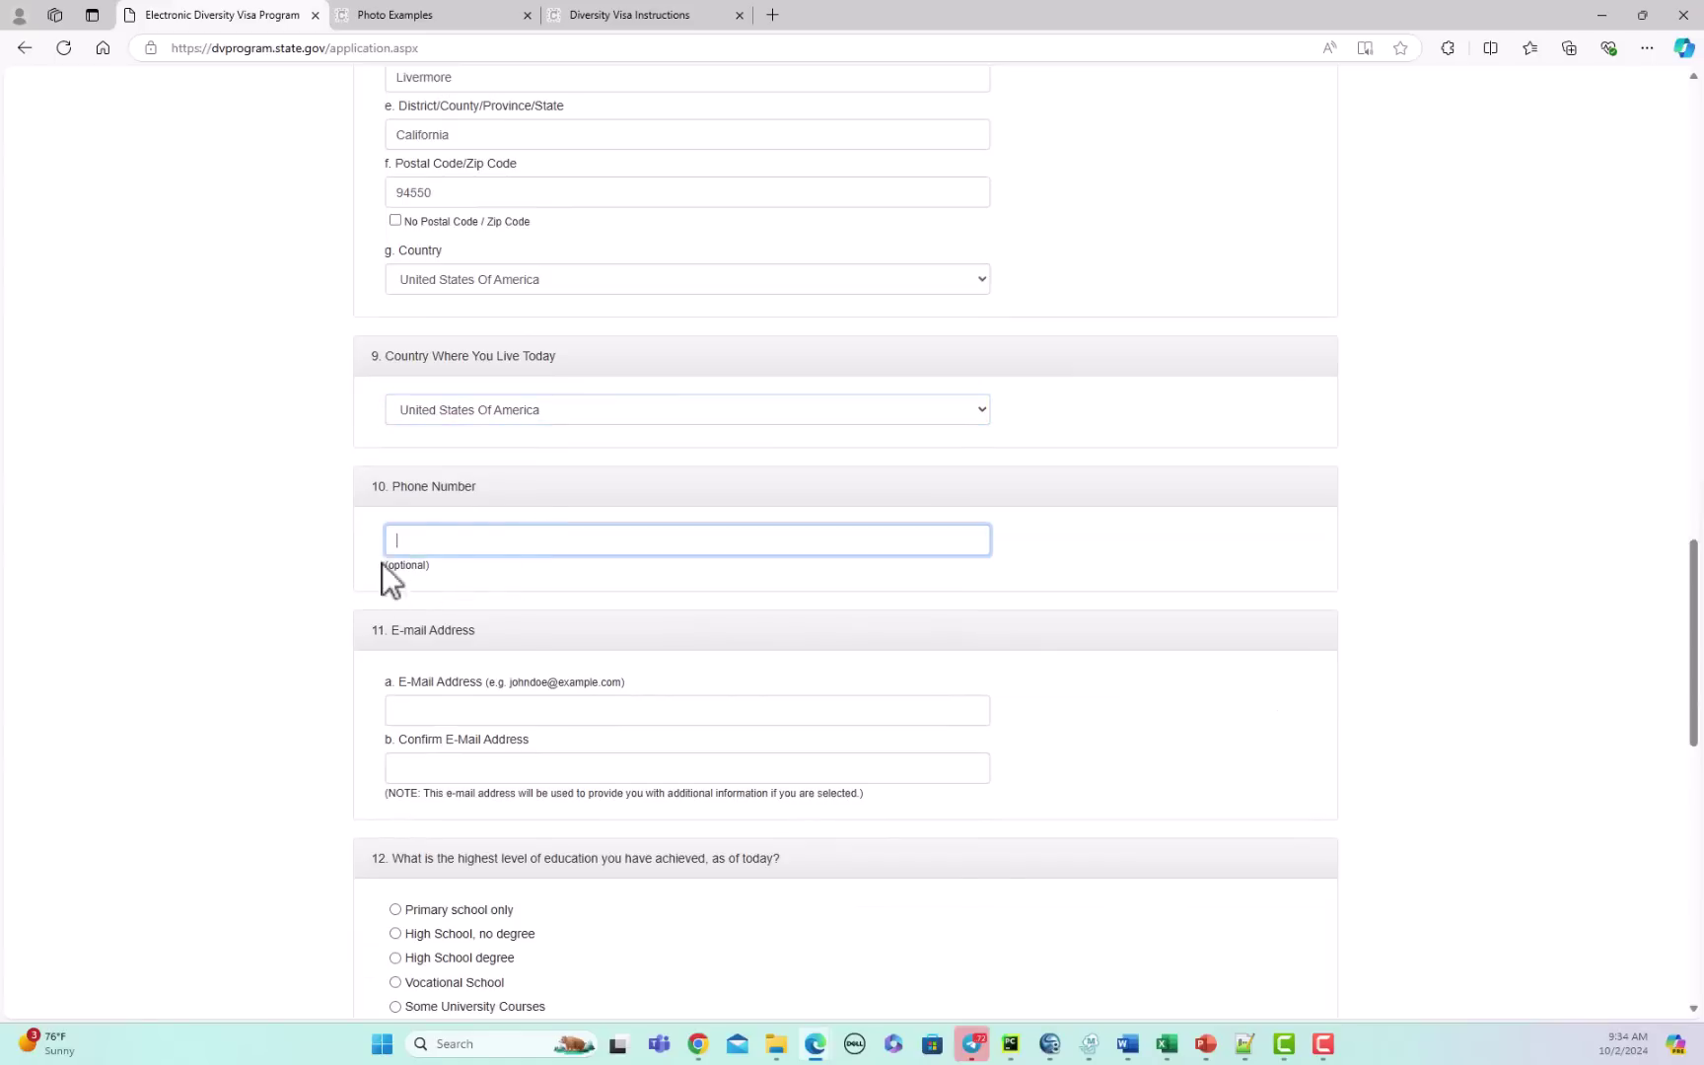
{"action": "left_click", "coordinate": [498, 711]}
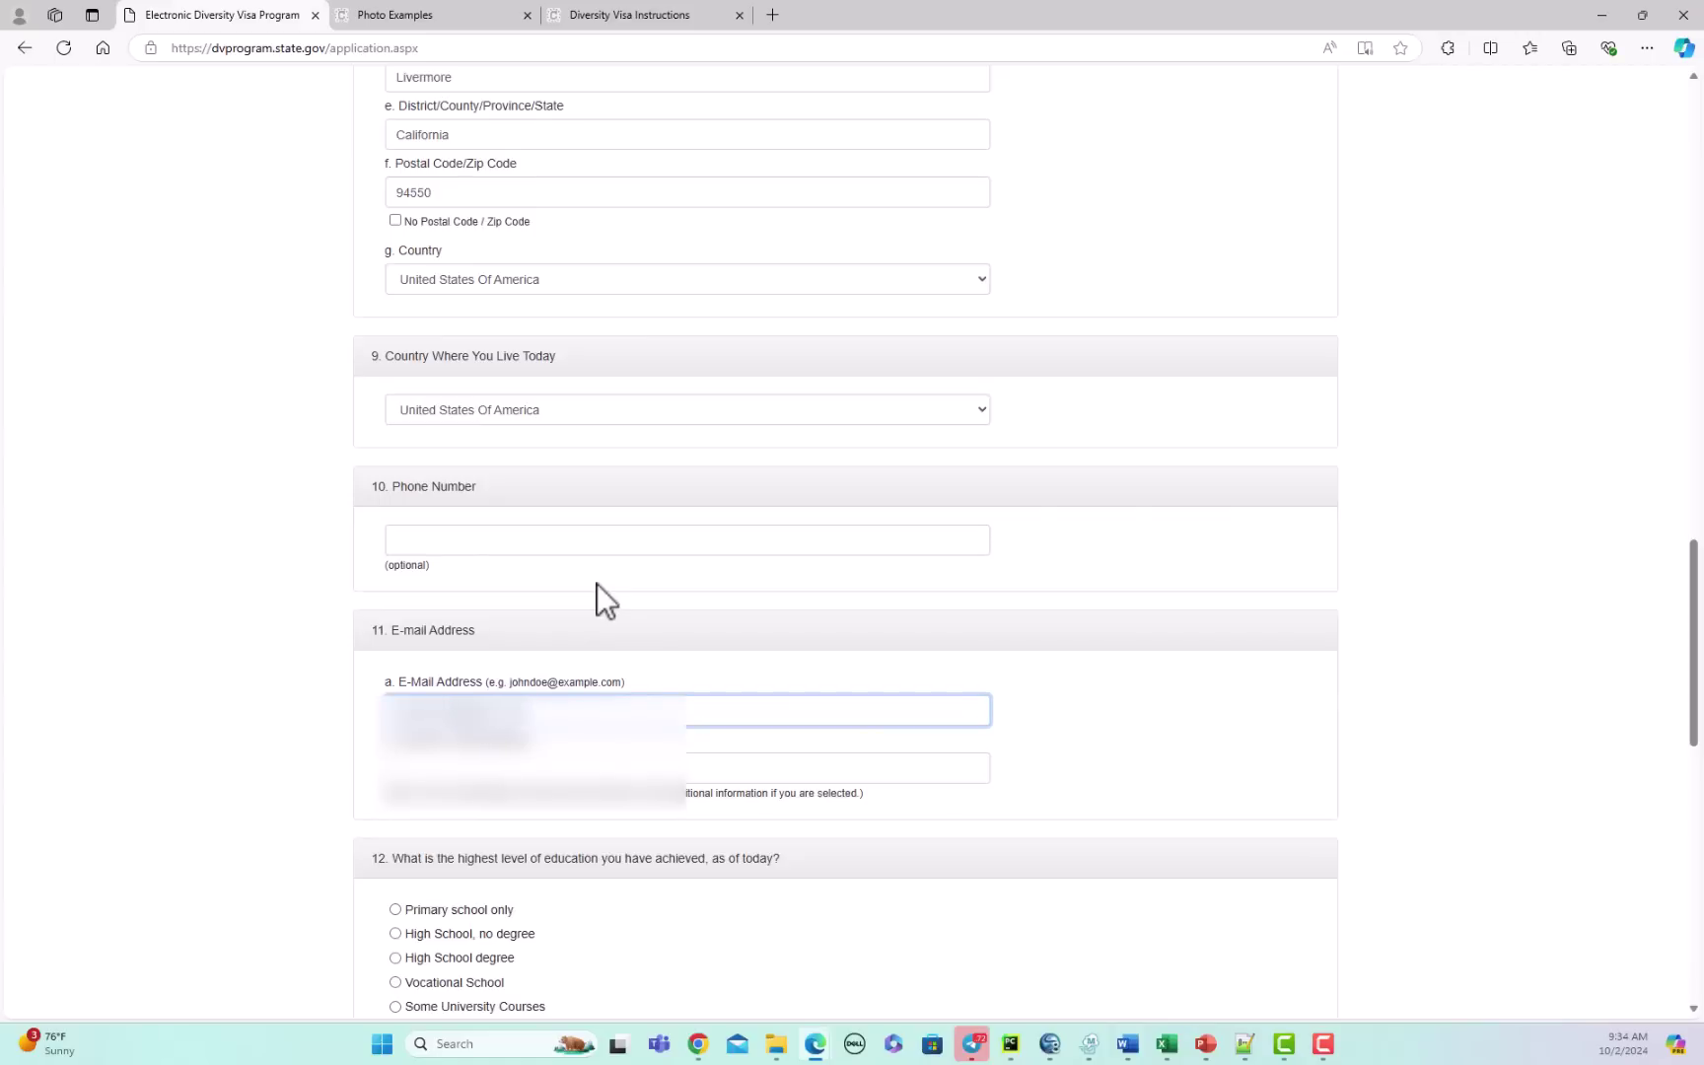
{"action": "left_click", "coordinate": [483, 768]}
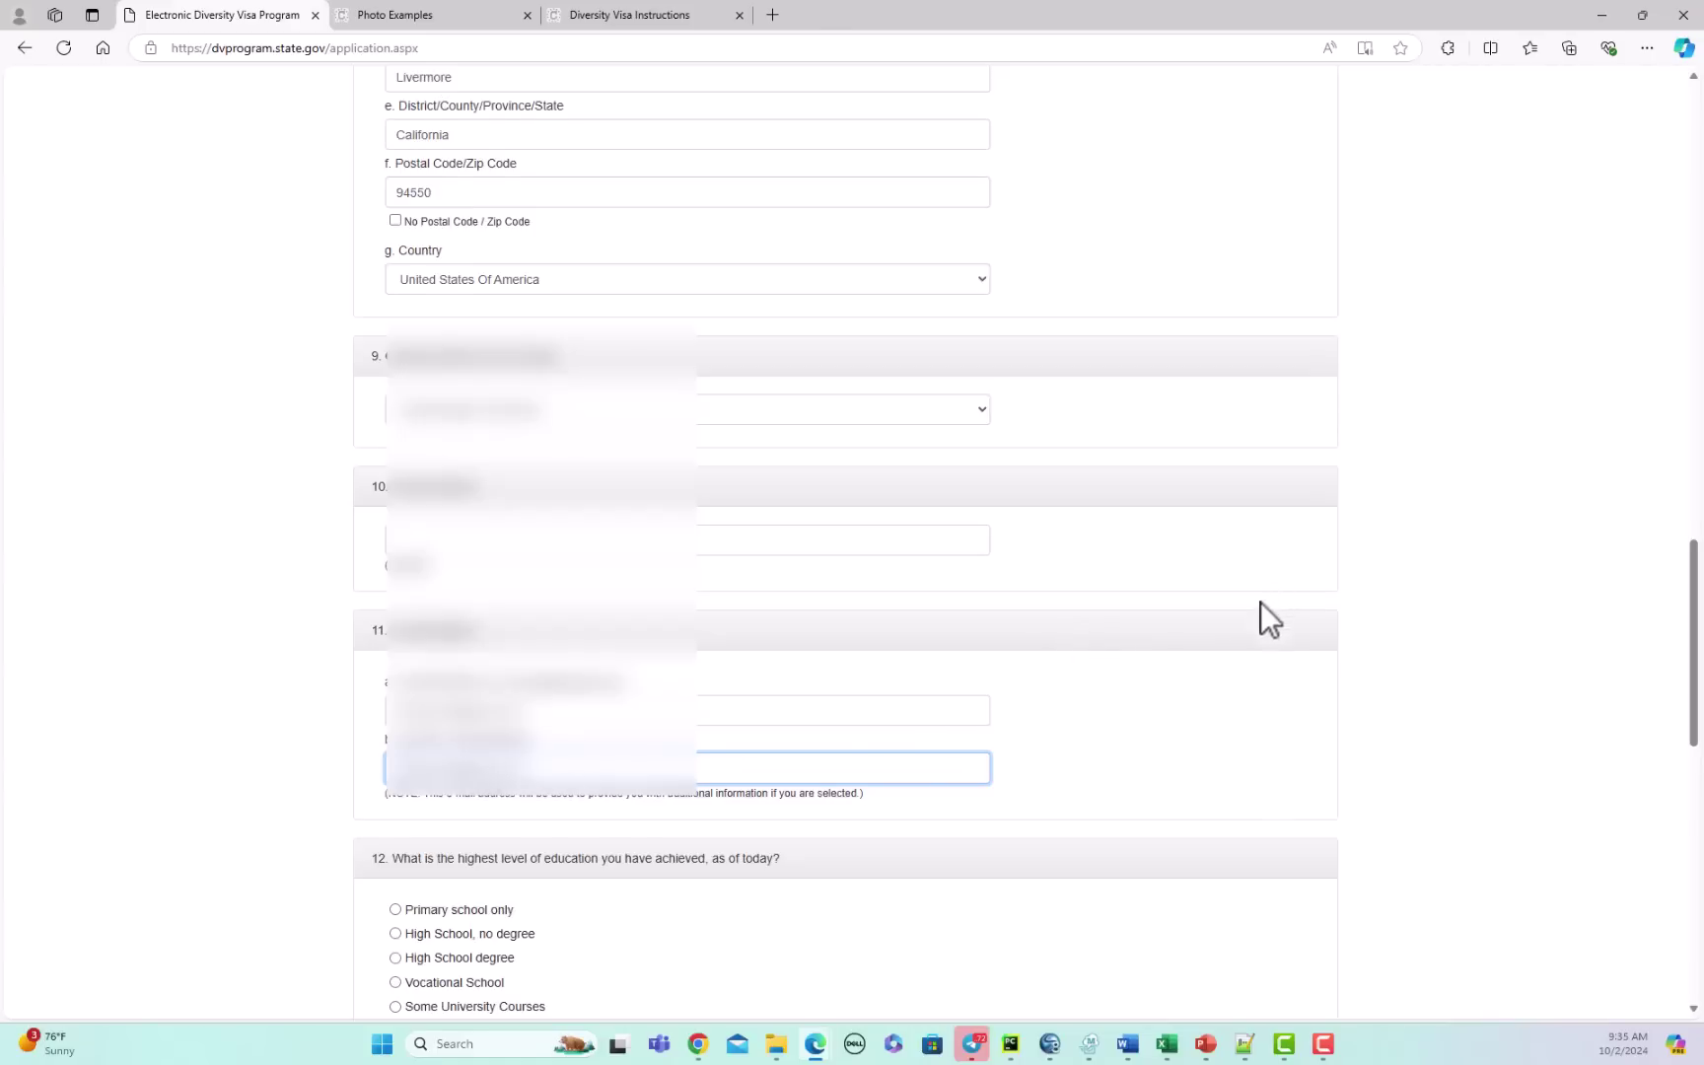
{"action": "scroll", "coordinate": [1260, 601], "scroll_direction": "down", "scroll_amount": 3}
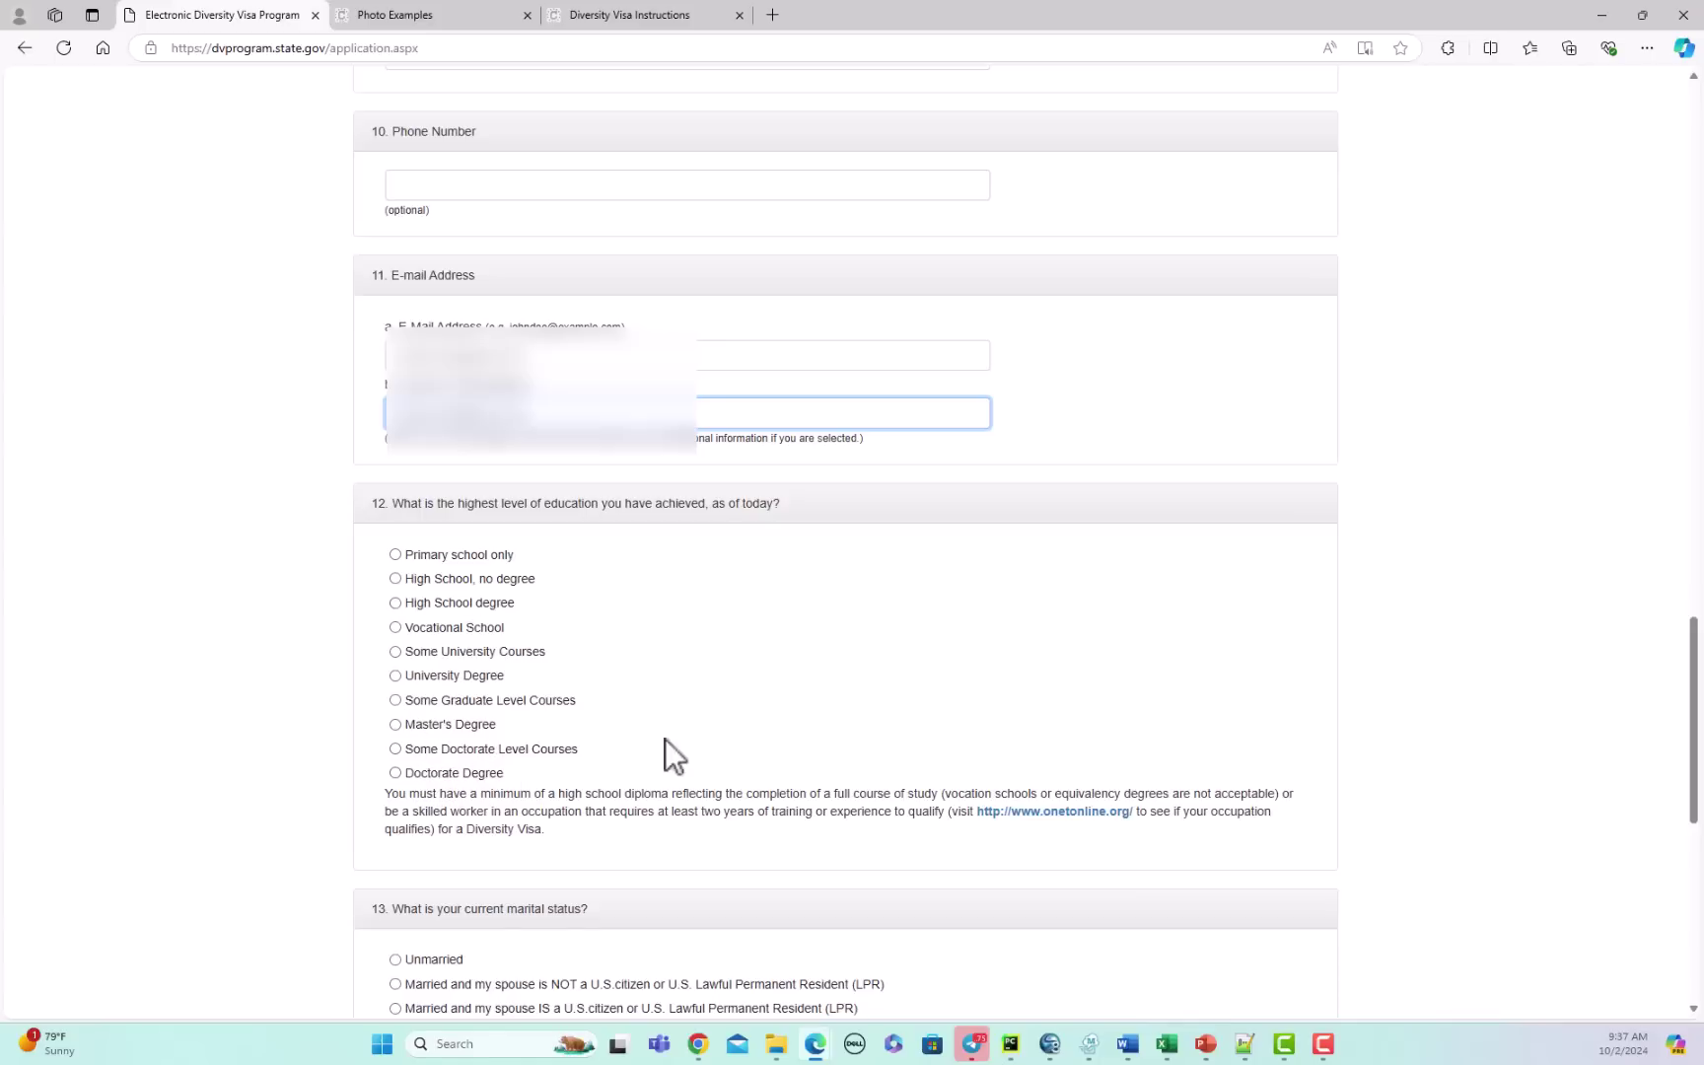
{"action": "left_click", "coordinate": [431, 678]}
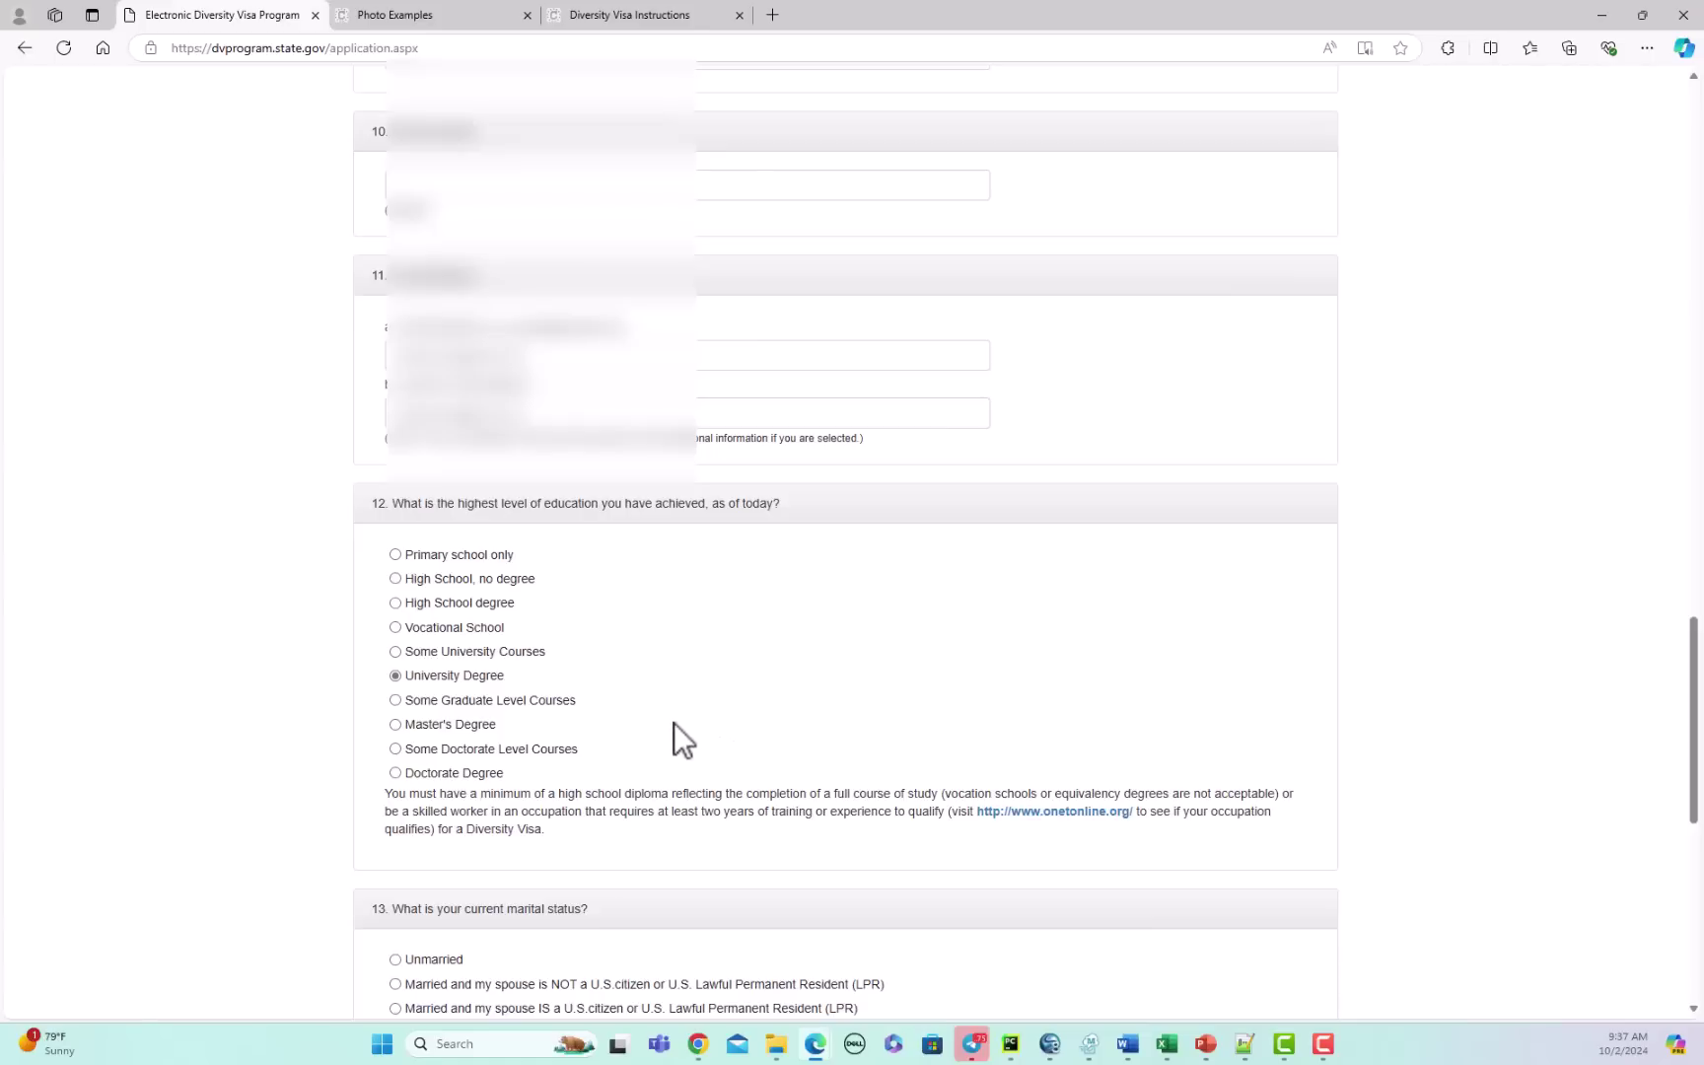
{"action": "scroll", "coordinate": [737, 708], "scroll_direction": "down", "scroll_amount": 3}
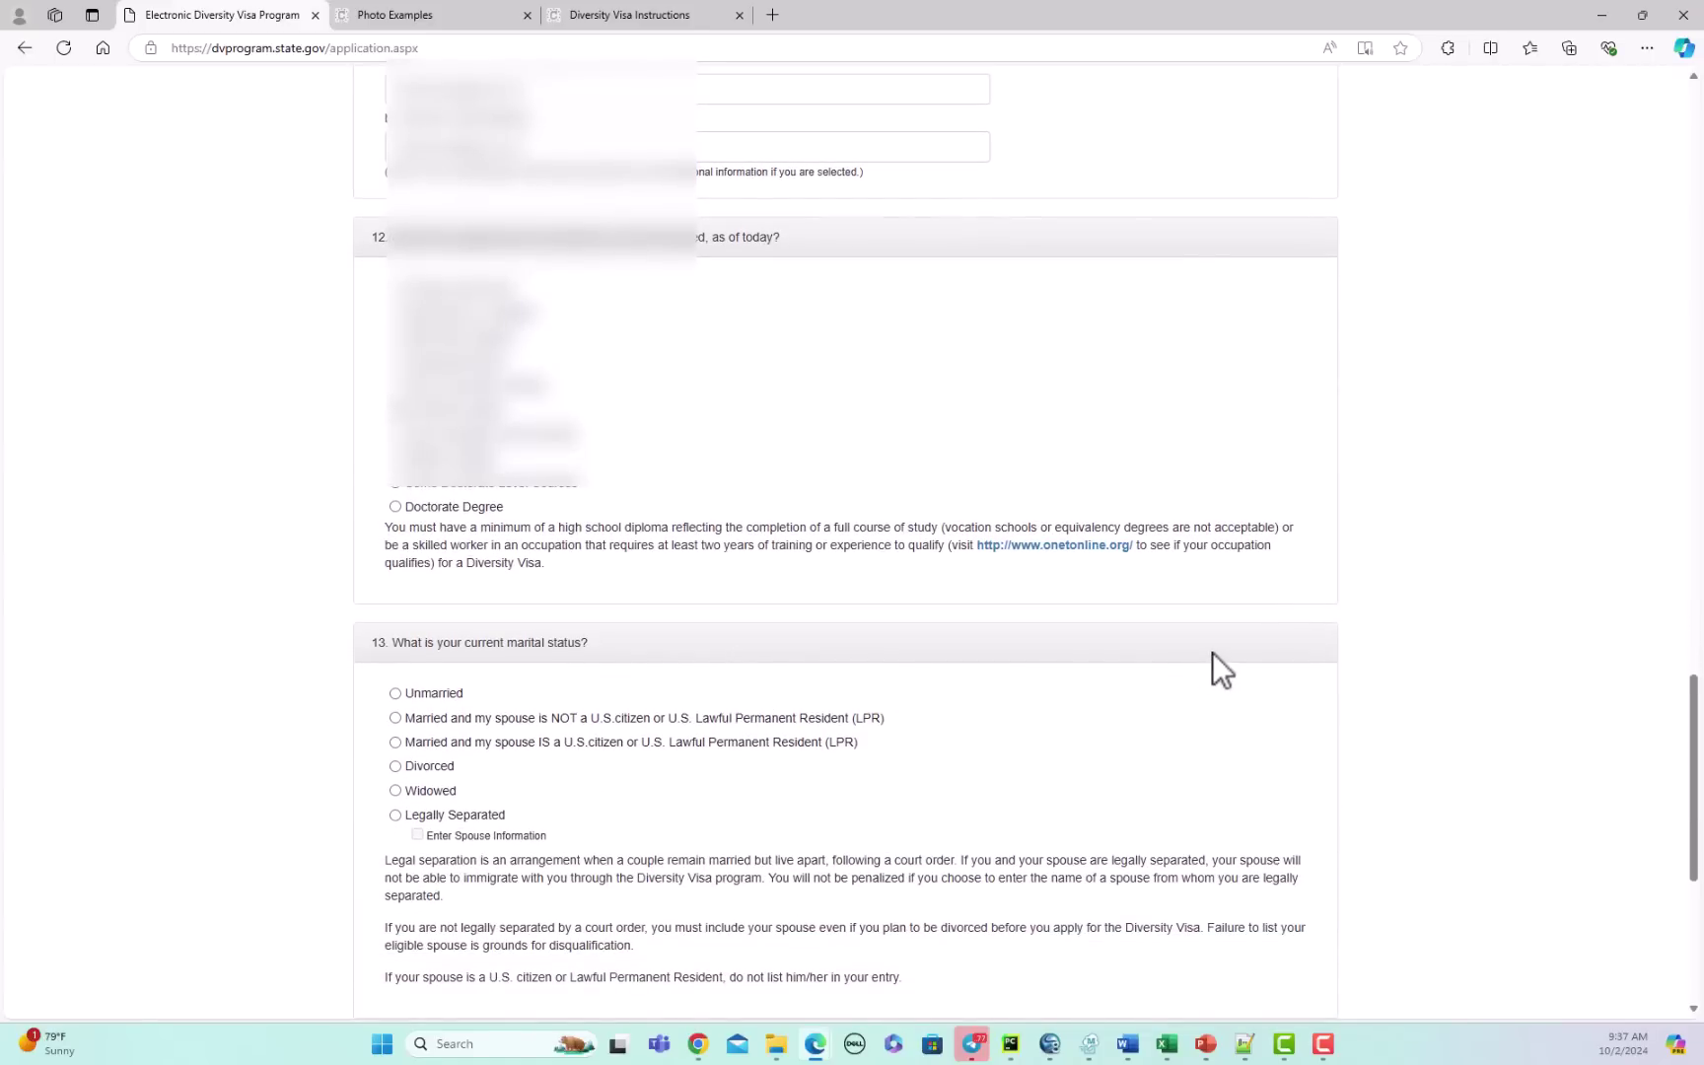
{"action": "scroll", "coordinate": [635, 690], "scroll_direction": "down", "scroll_amount": 2}
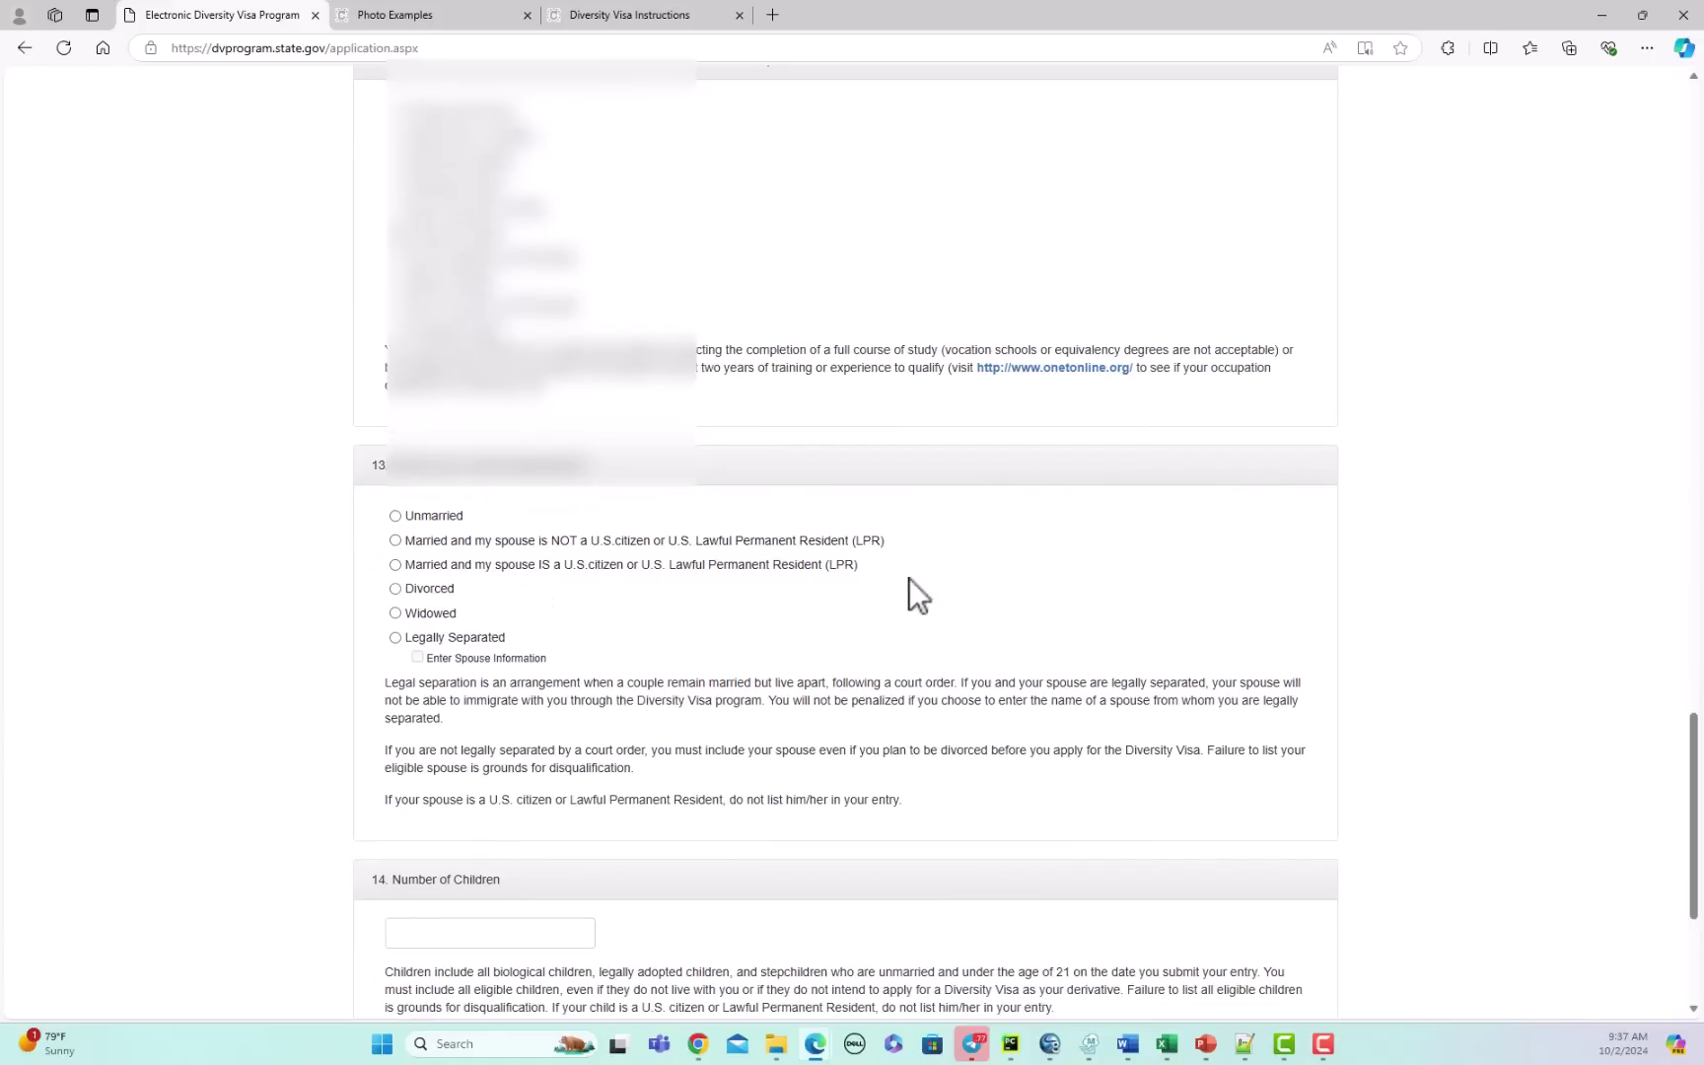
{"action": "left_click_drag", "start_coordinate": [1694, 750], "coordinate": [1694, 501]}
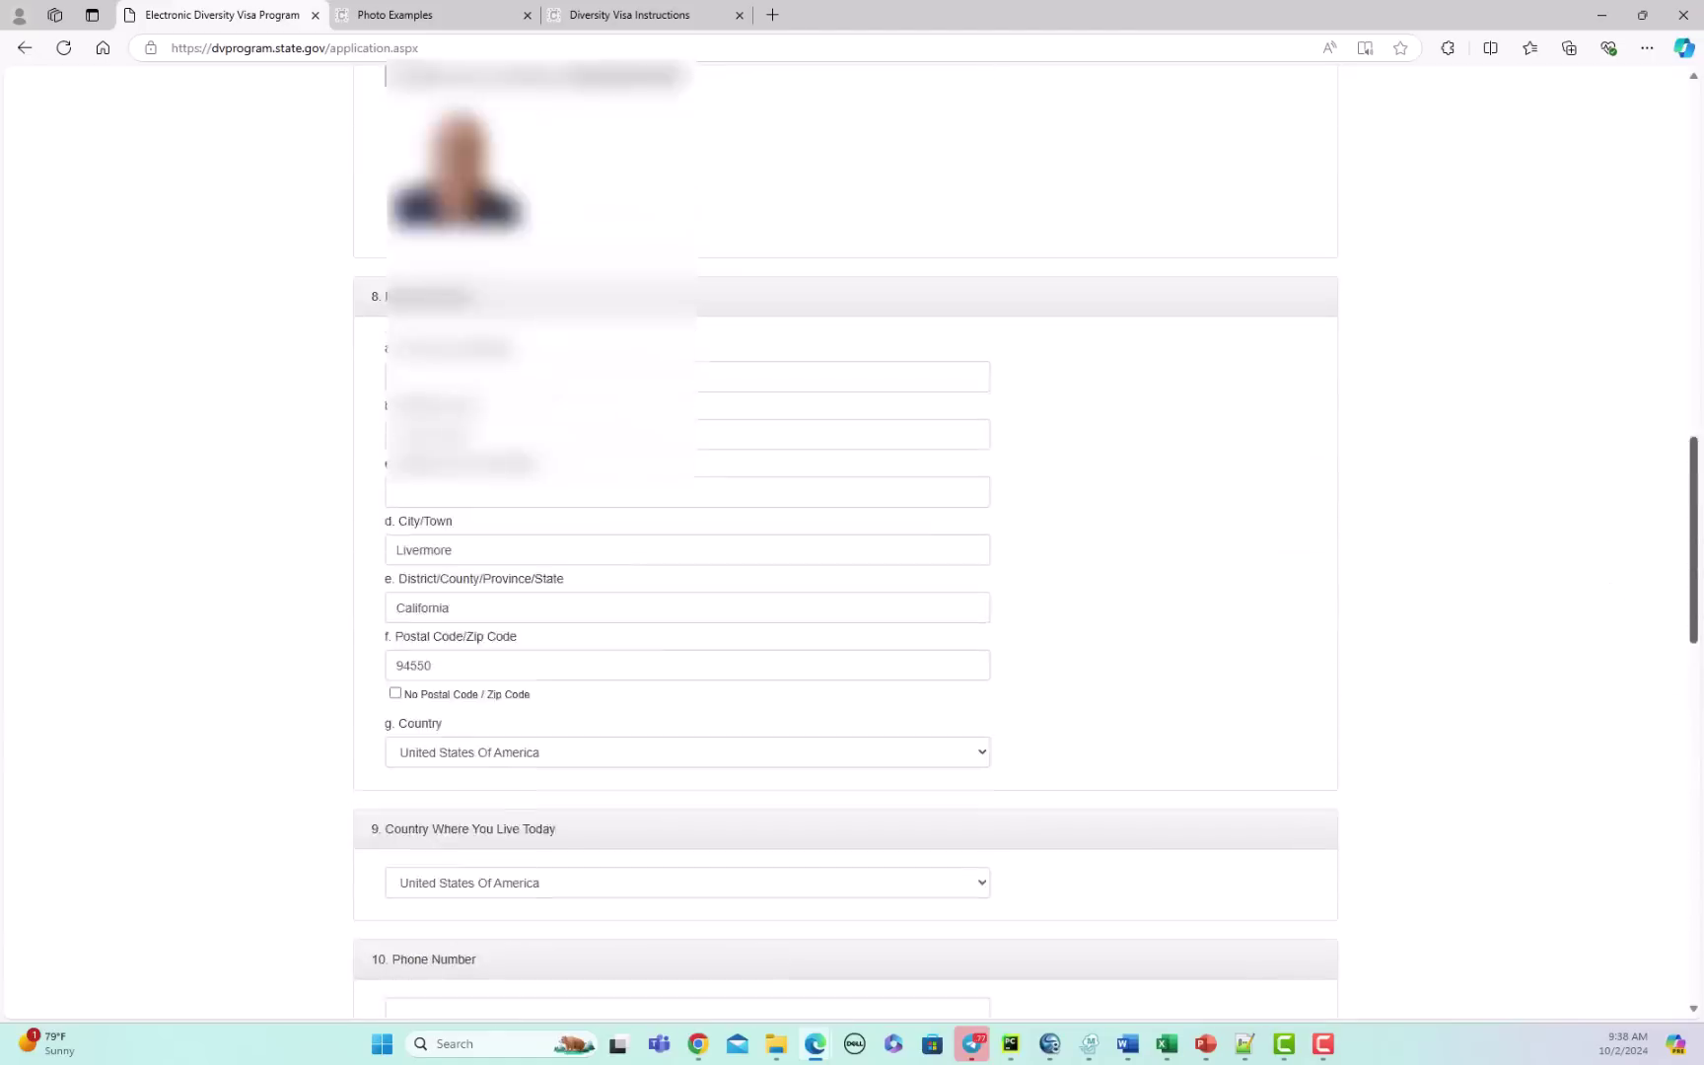
{"action": "scroll", "coordinate": [1339, 449], "scroll_direction": "up", "scroll_amount": 12}
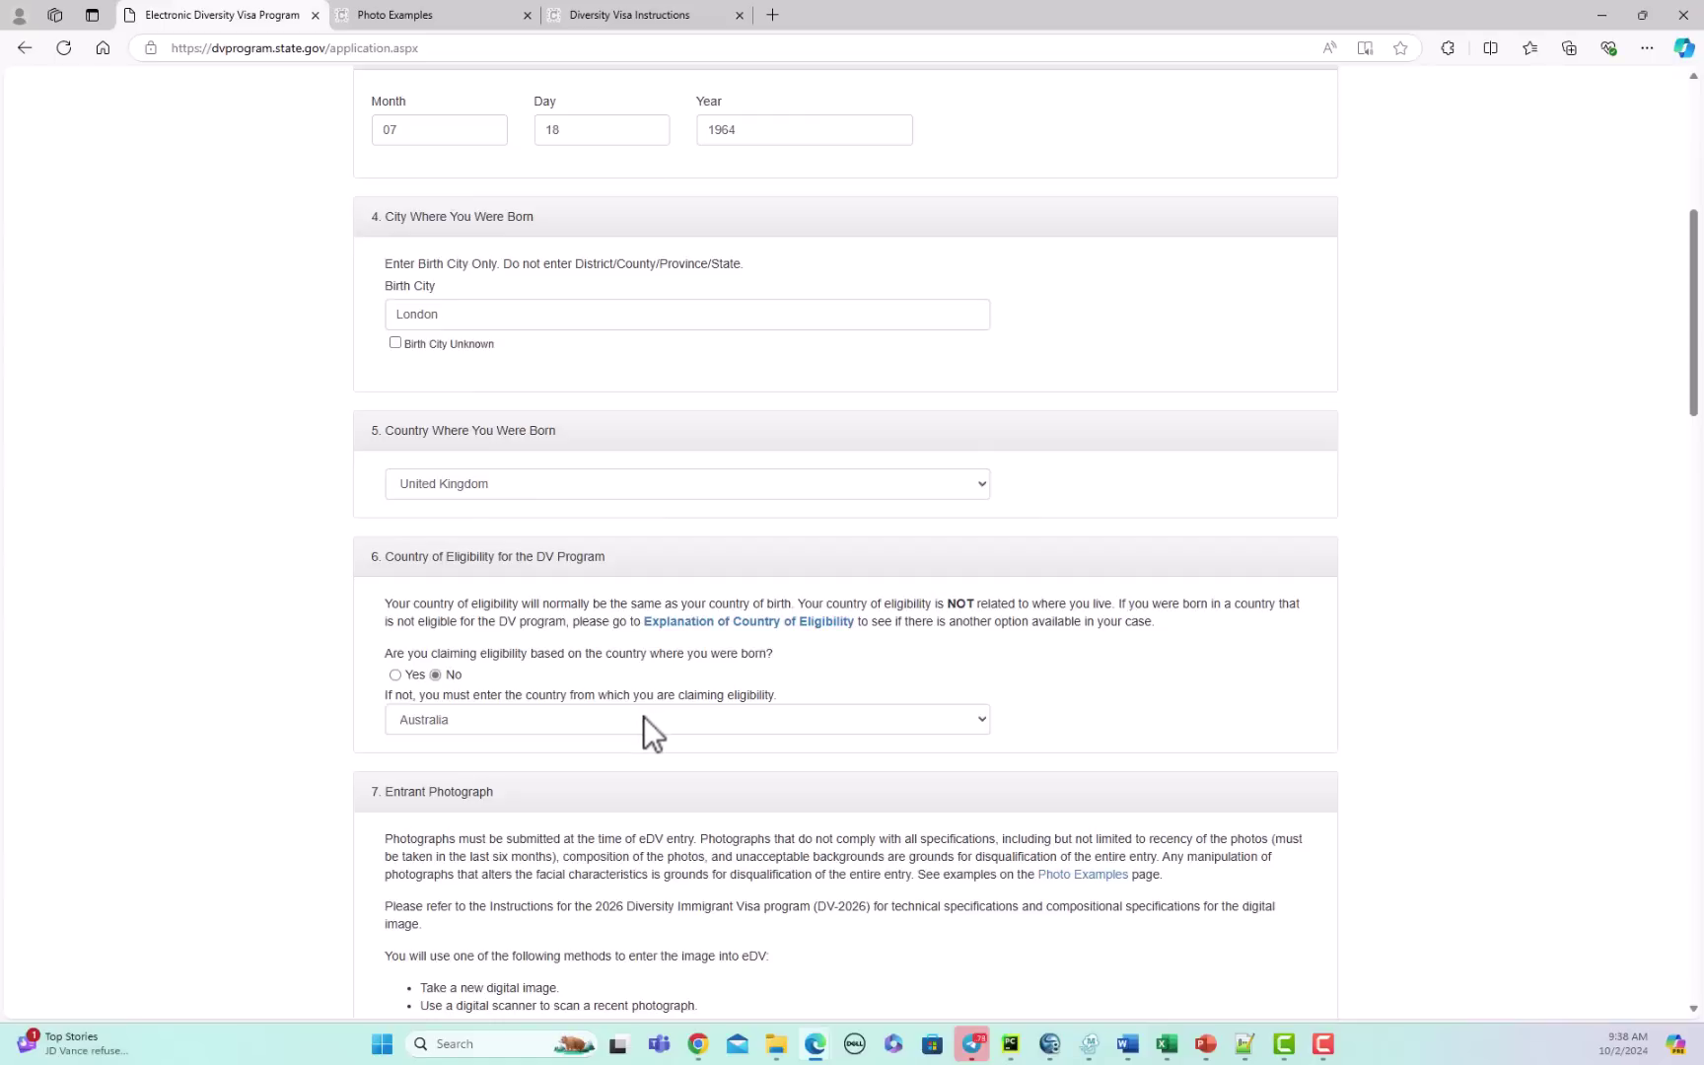
{"action": "left_click_drag", "start_coordinate": [1694, 381], "coordinate": [1616, 426]}
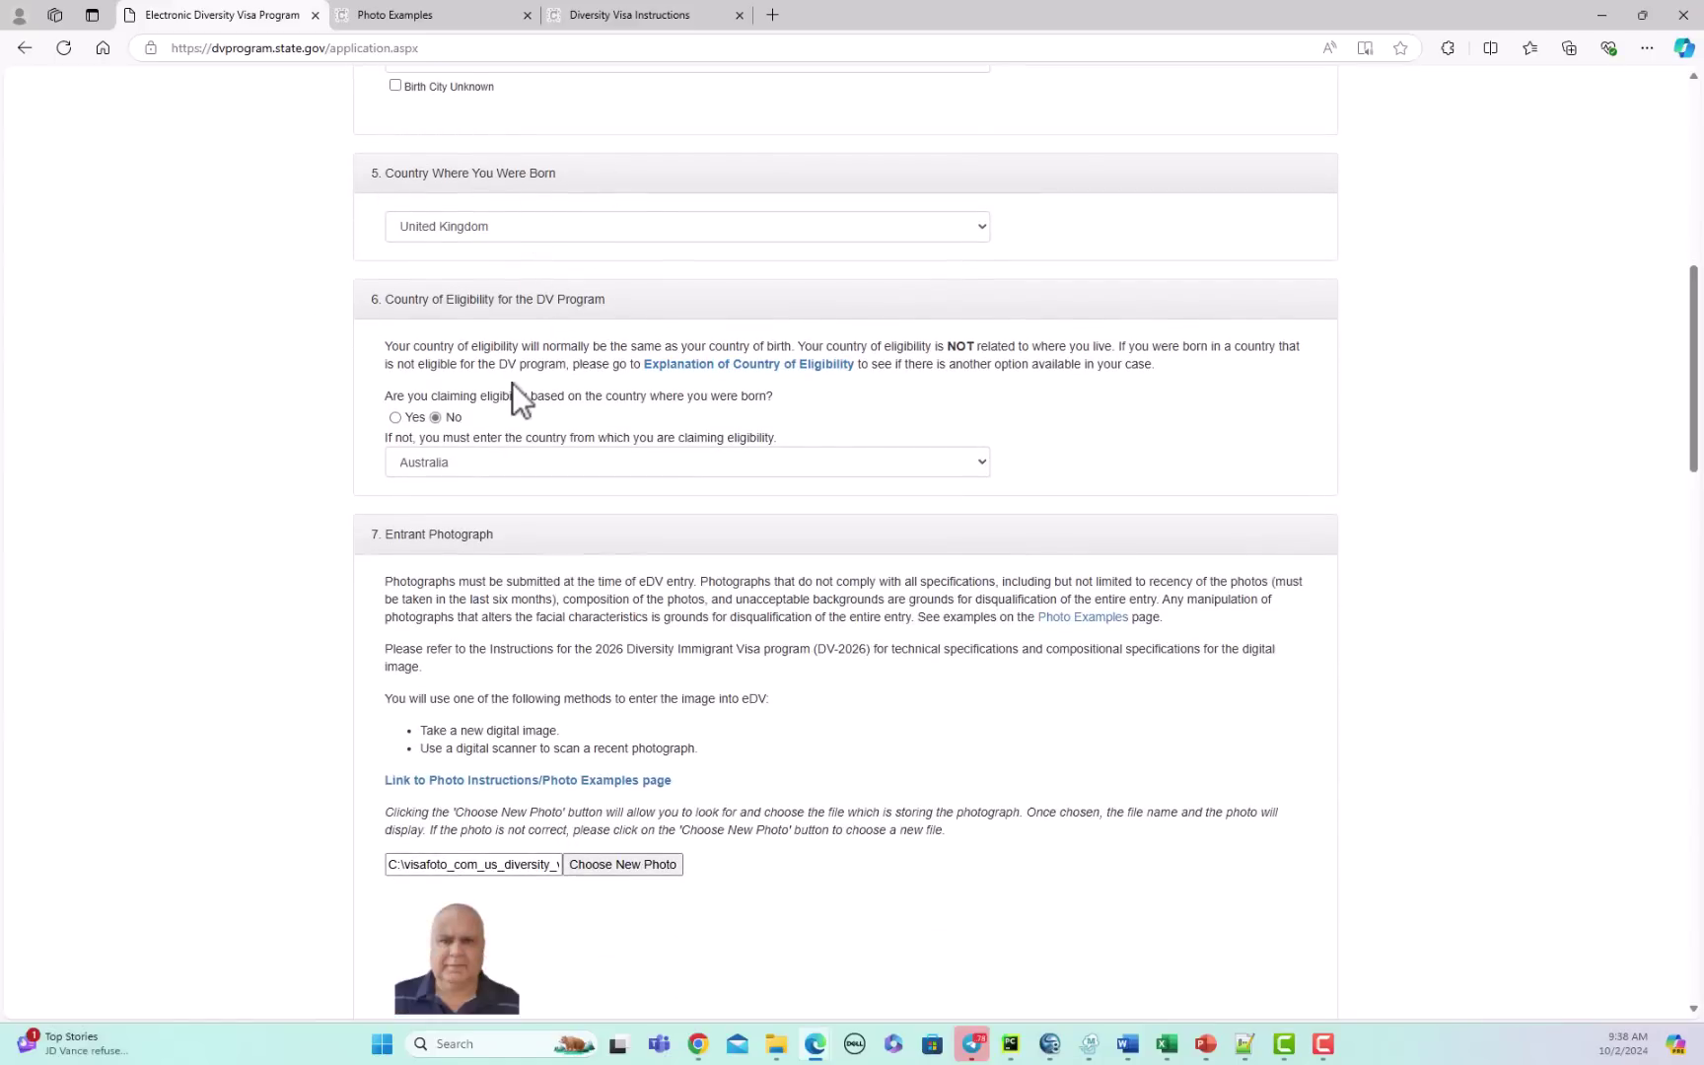
{"action": "left_click_drag", "start_coordinate": [1694, 350], "coordinate": [1700, 690]}
{"action": "scroll", "coordinate": [906, 804], "scroll_direction": "down", "scroll_amount": 4}
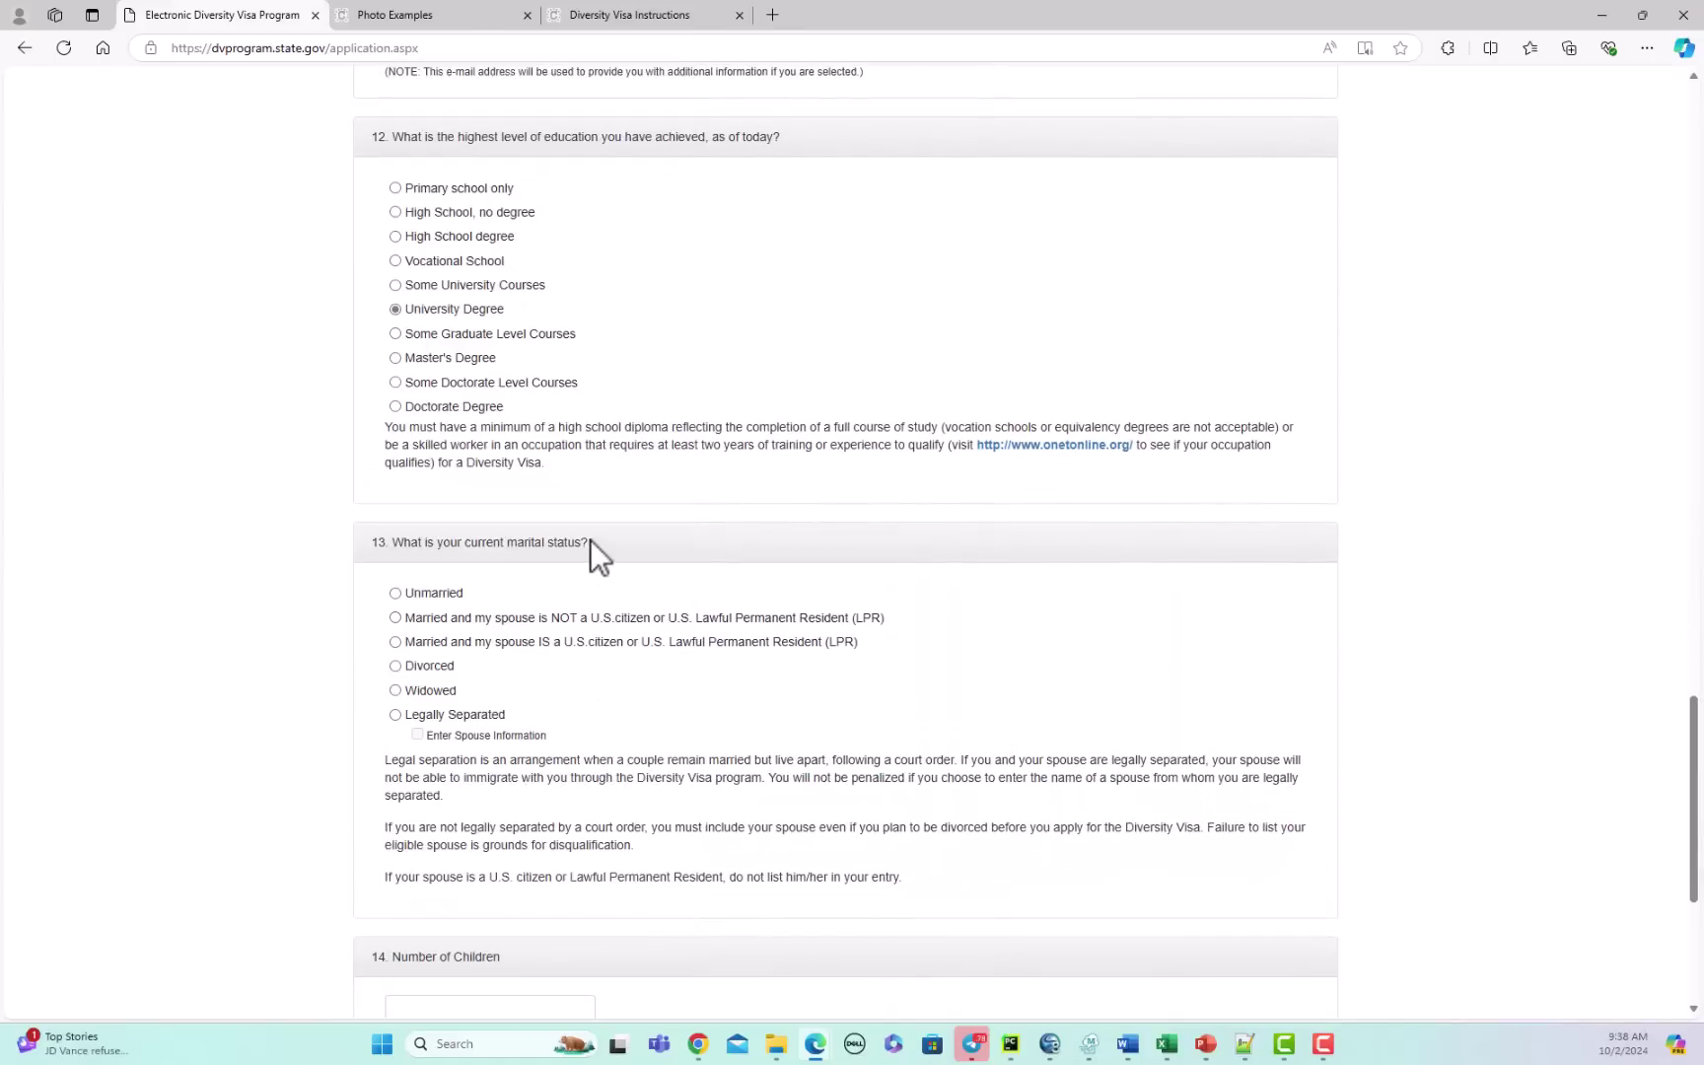
Step: Enter 1 as the Number of Children and continue from Part One to Part Two
{"action": "scroll", "coordinate": [680, 750], "scroll_direction": "down", "scroll_amount": 2}
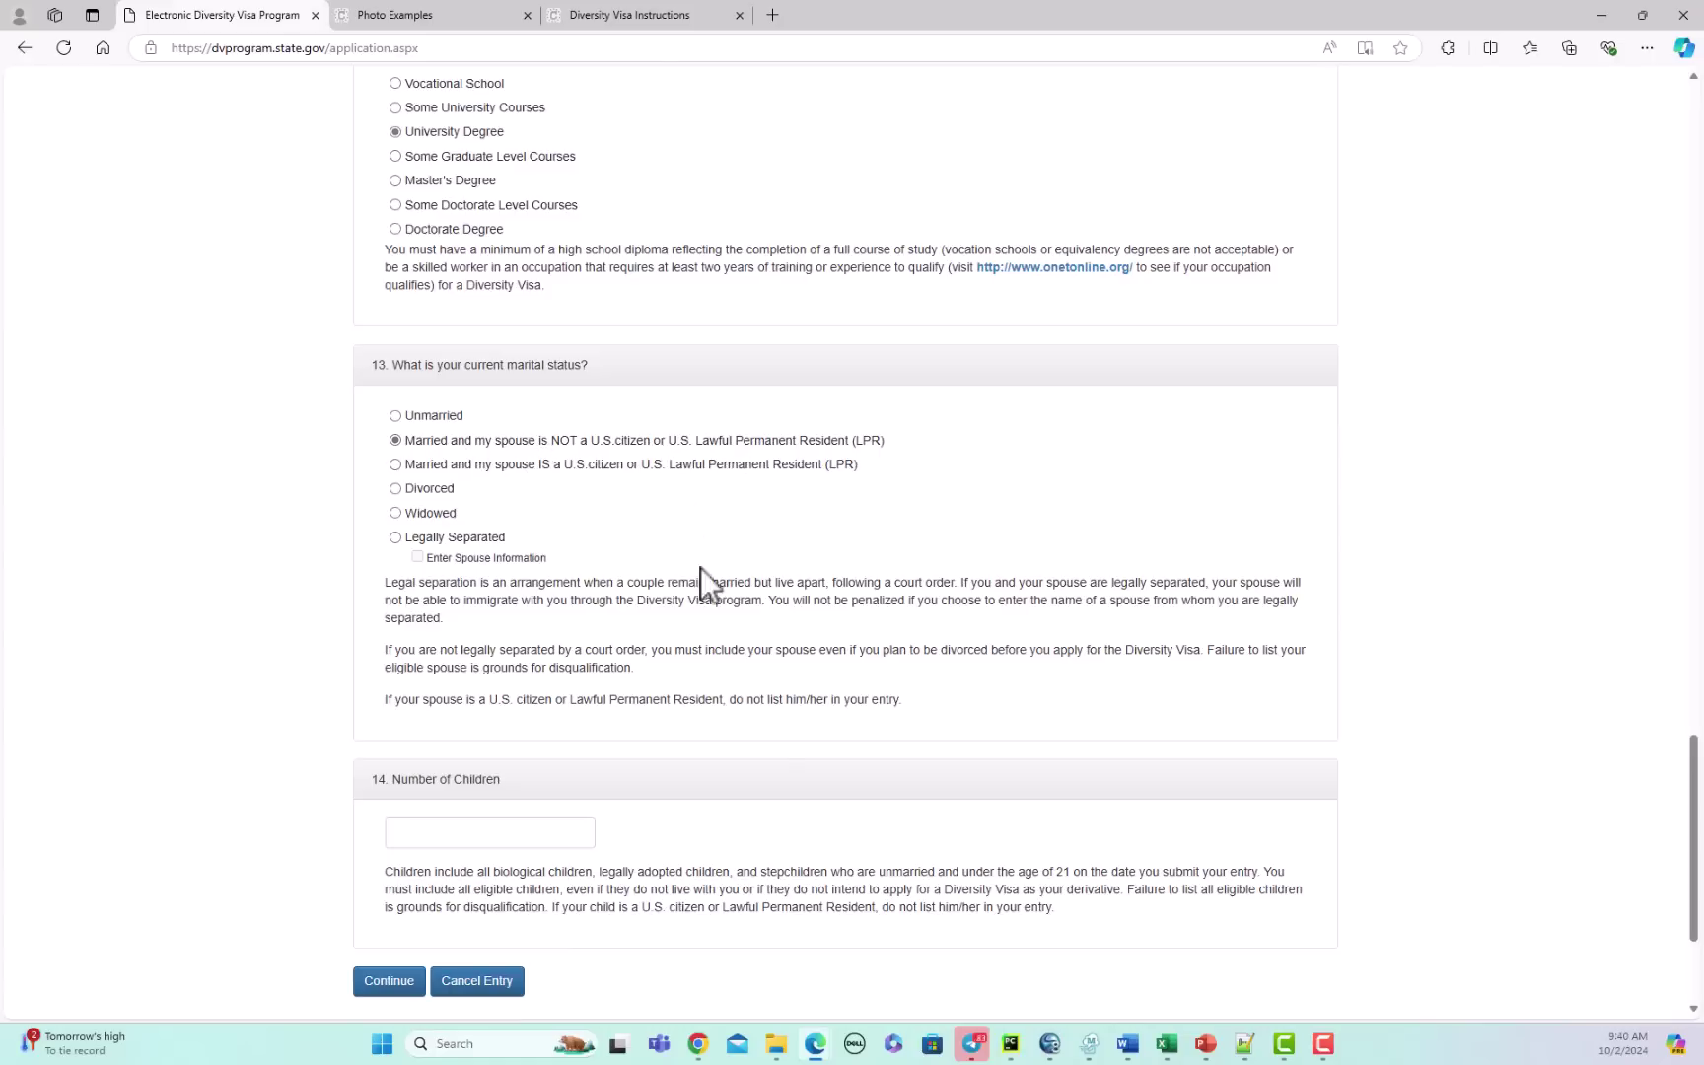
{"action": "left_click", "coordinate": [575, 830]}
{"action": "type", "text": "1"}
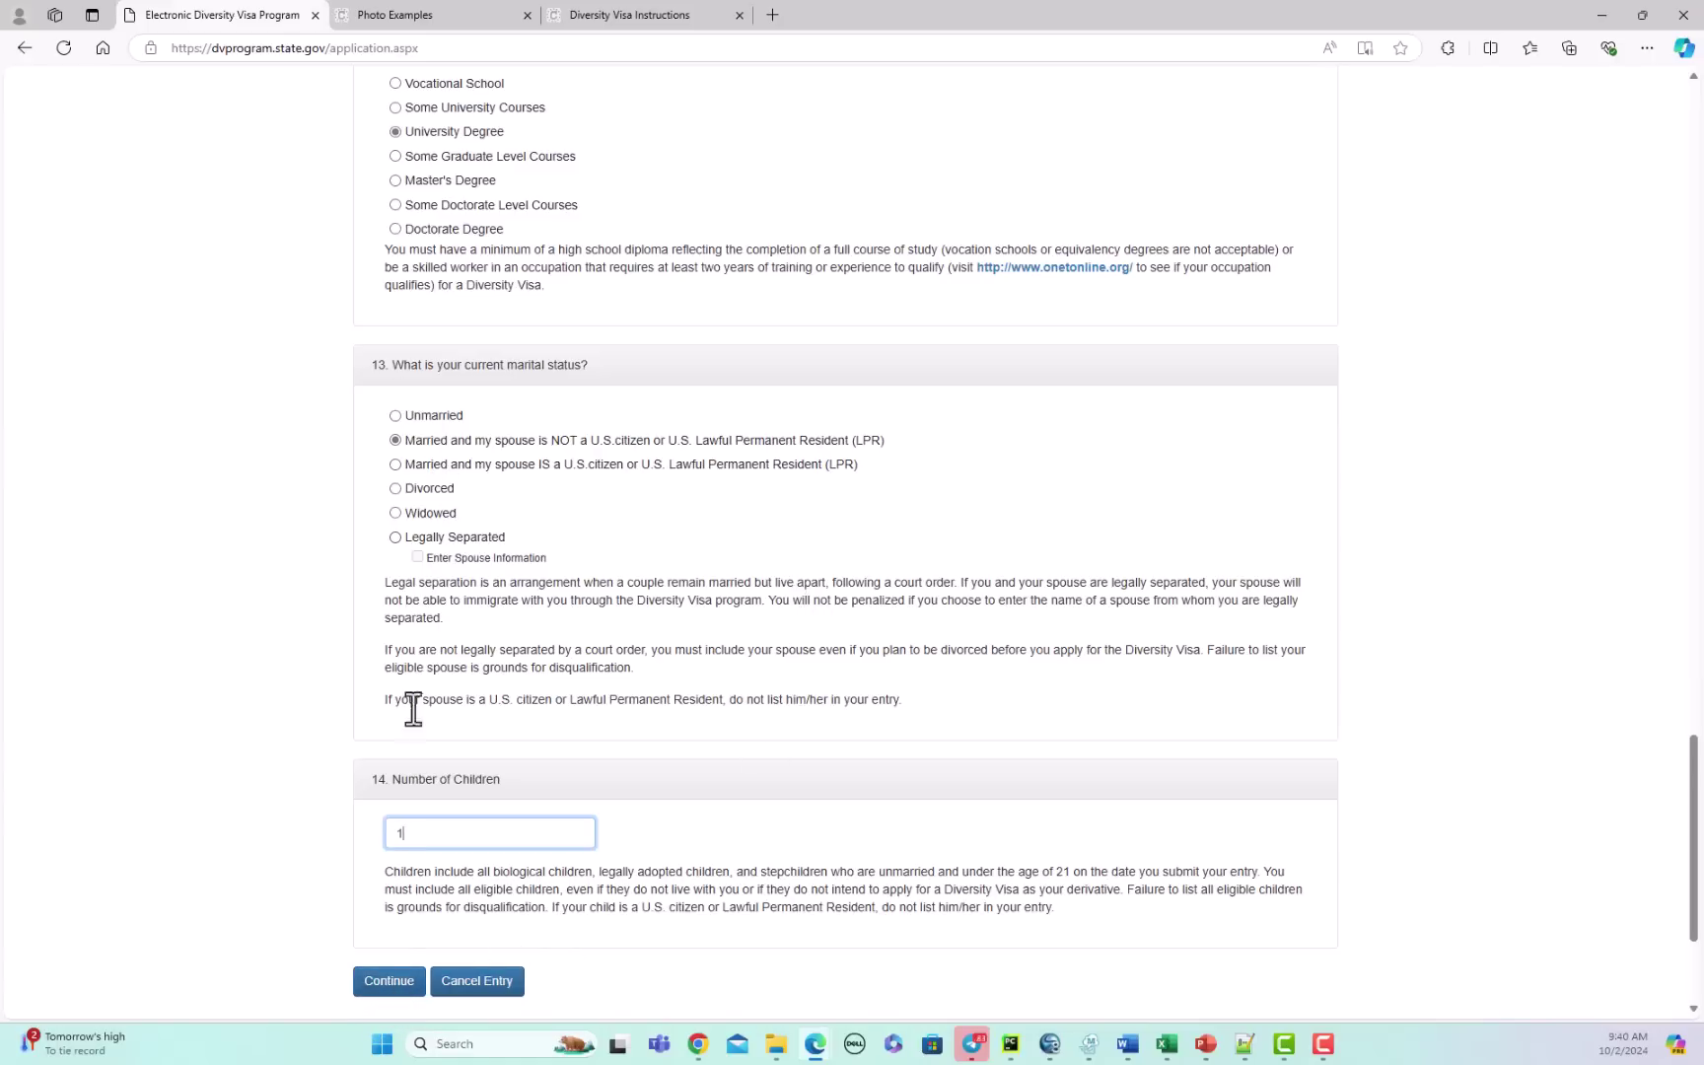
{"action": "left_click", "coordinate": [397, 1001]}
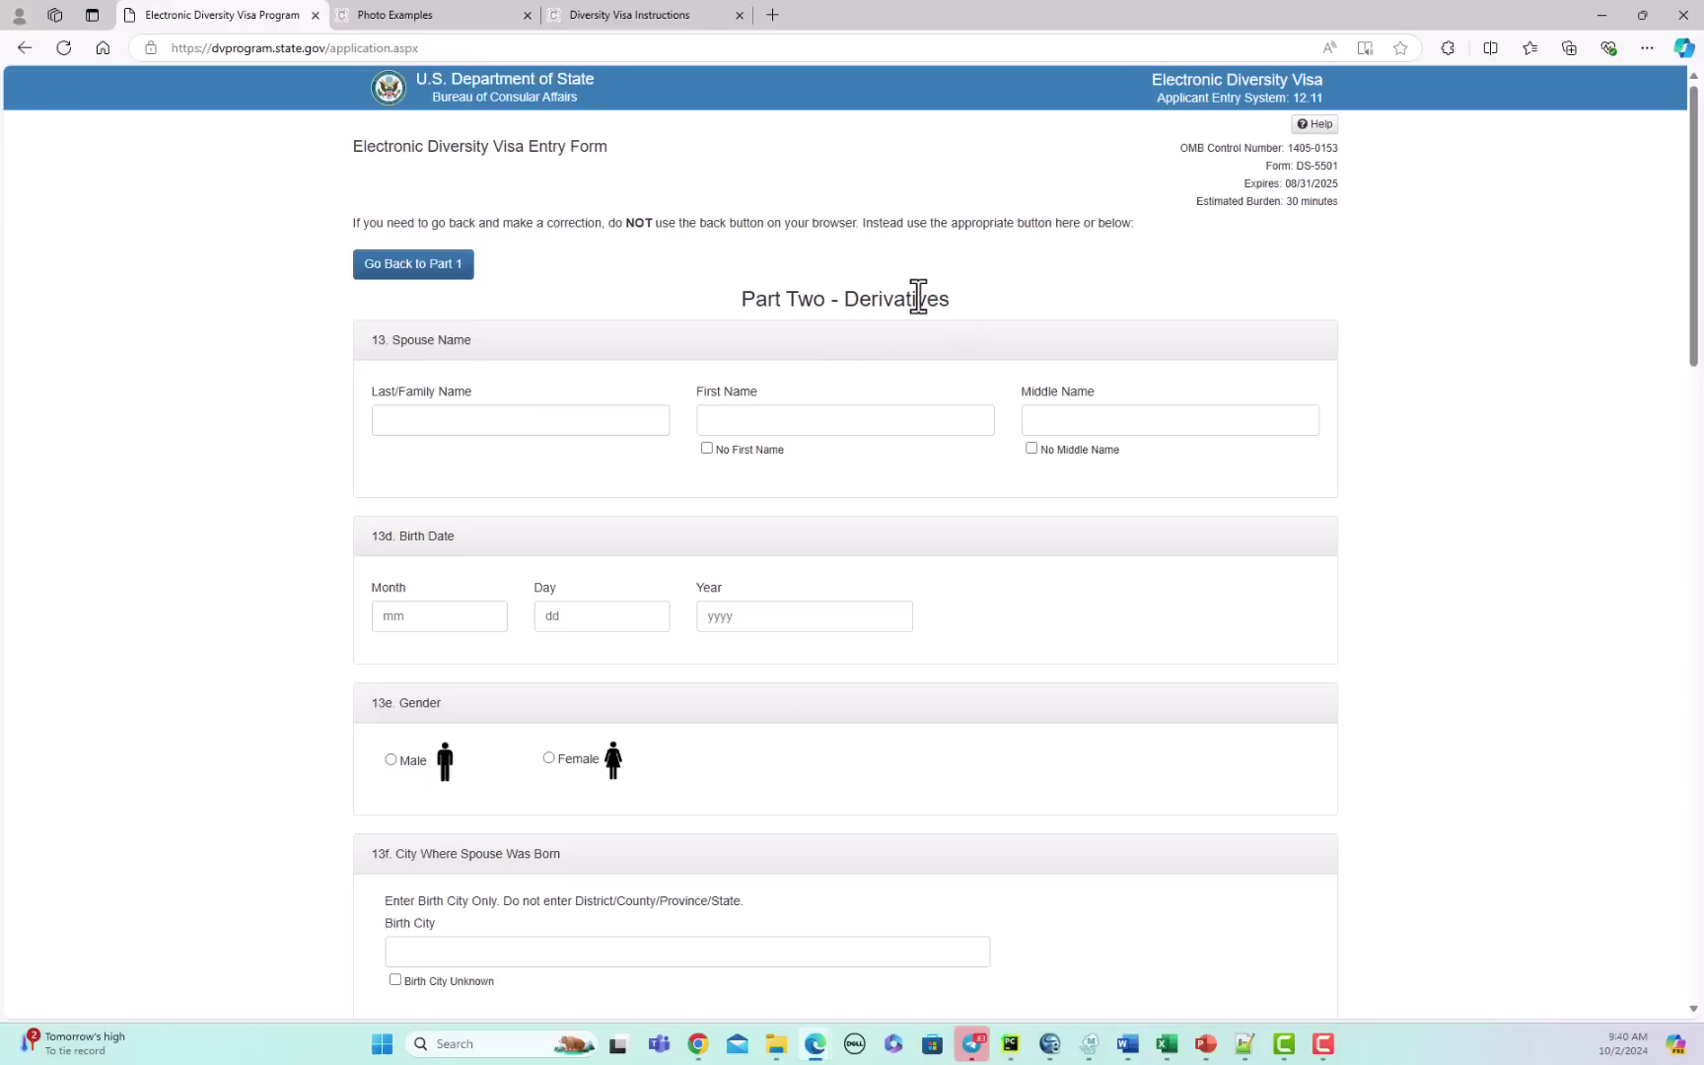
Step: Enter the spouse's last and first names and tick No Middle Name
{"action": "left_click", "coordinate": [498, 422]}
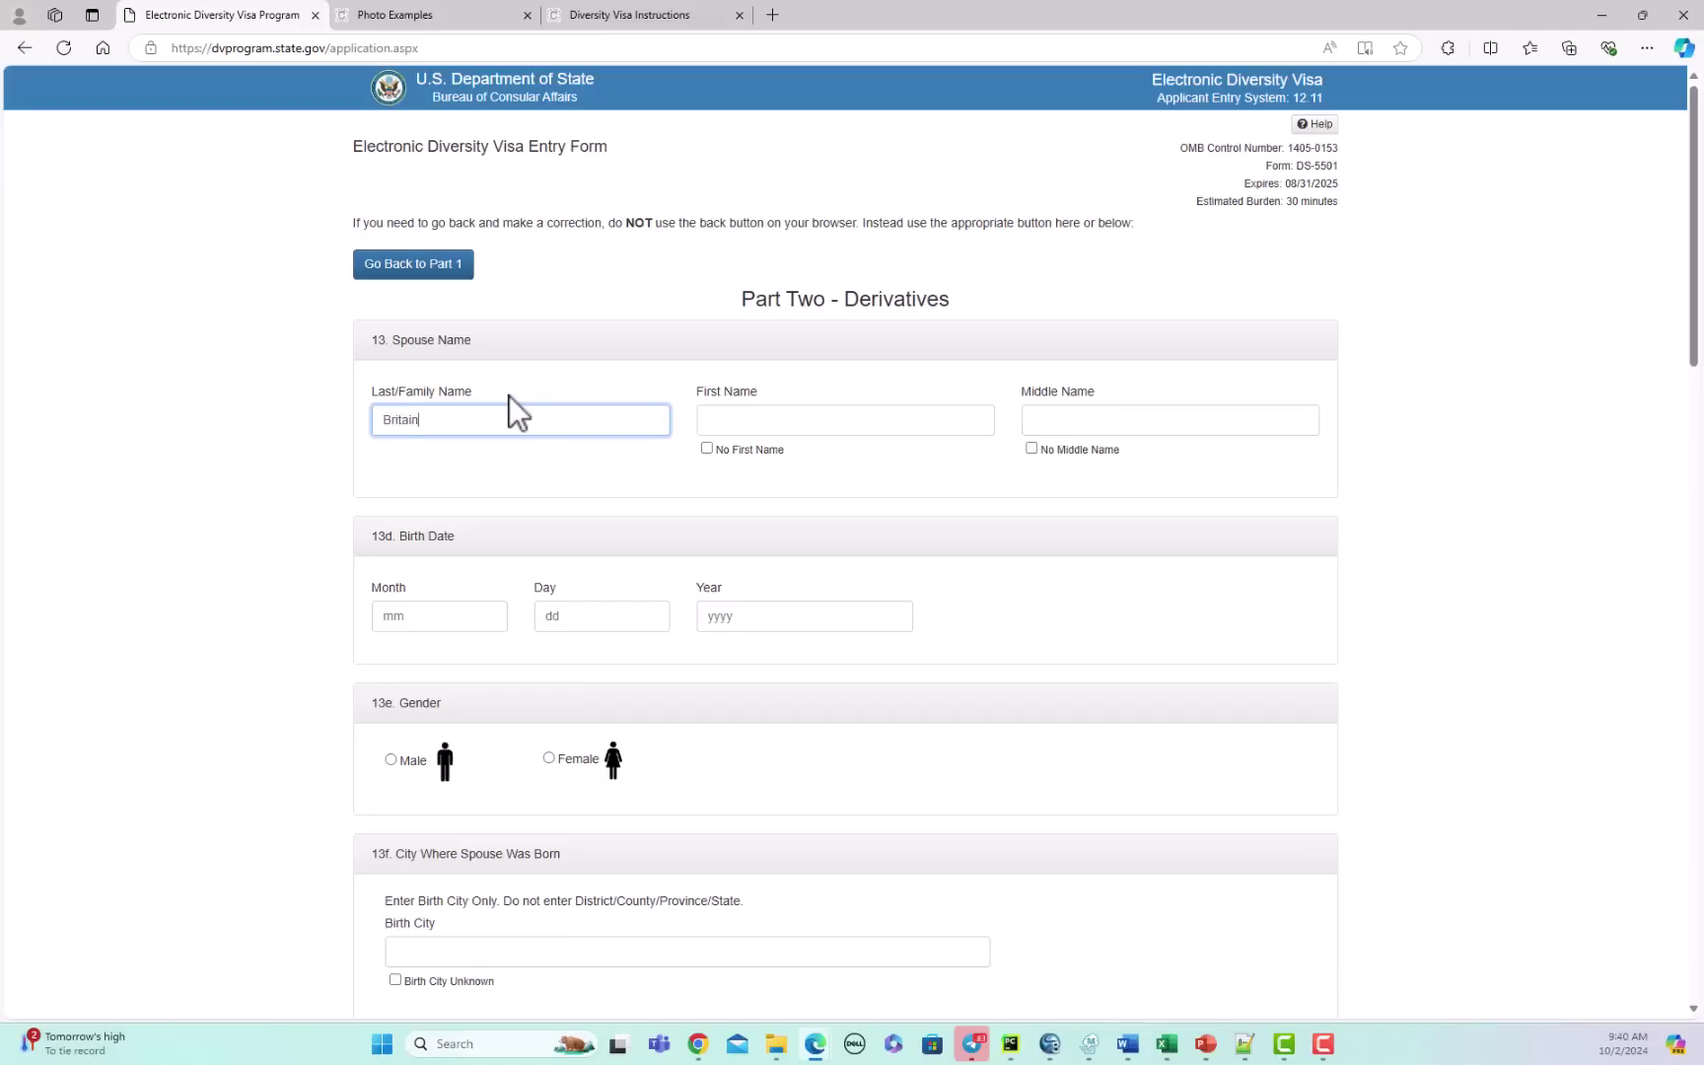
{"action": "left_click", "coordinate": [795, 422]}
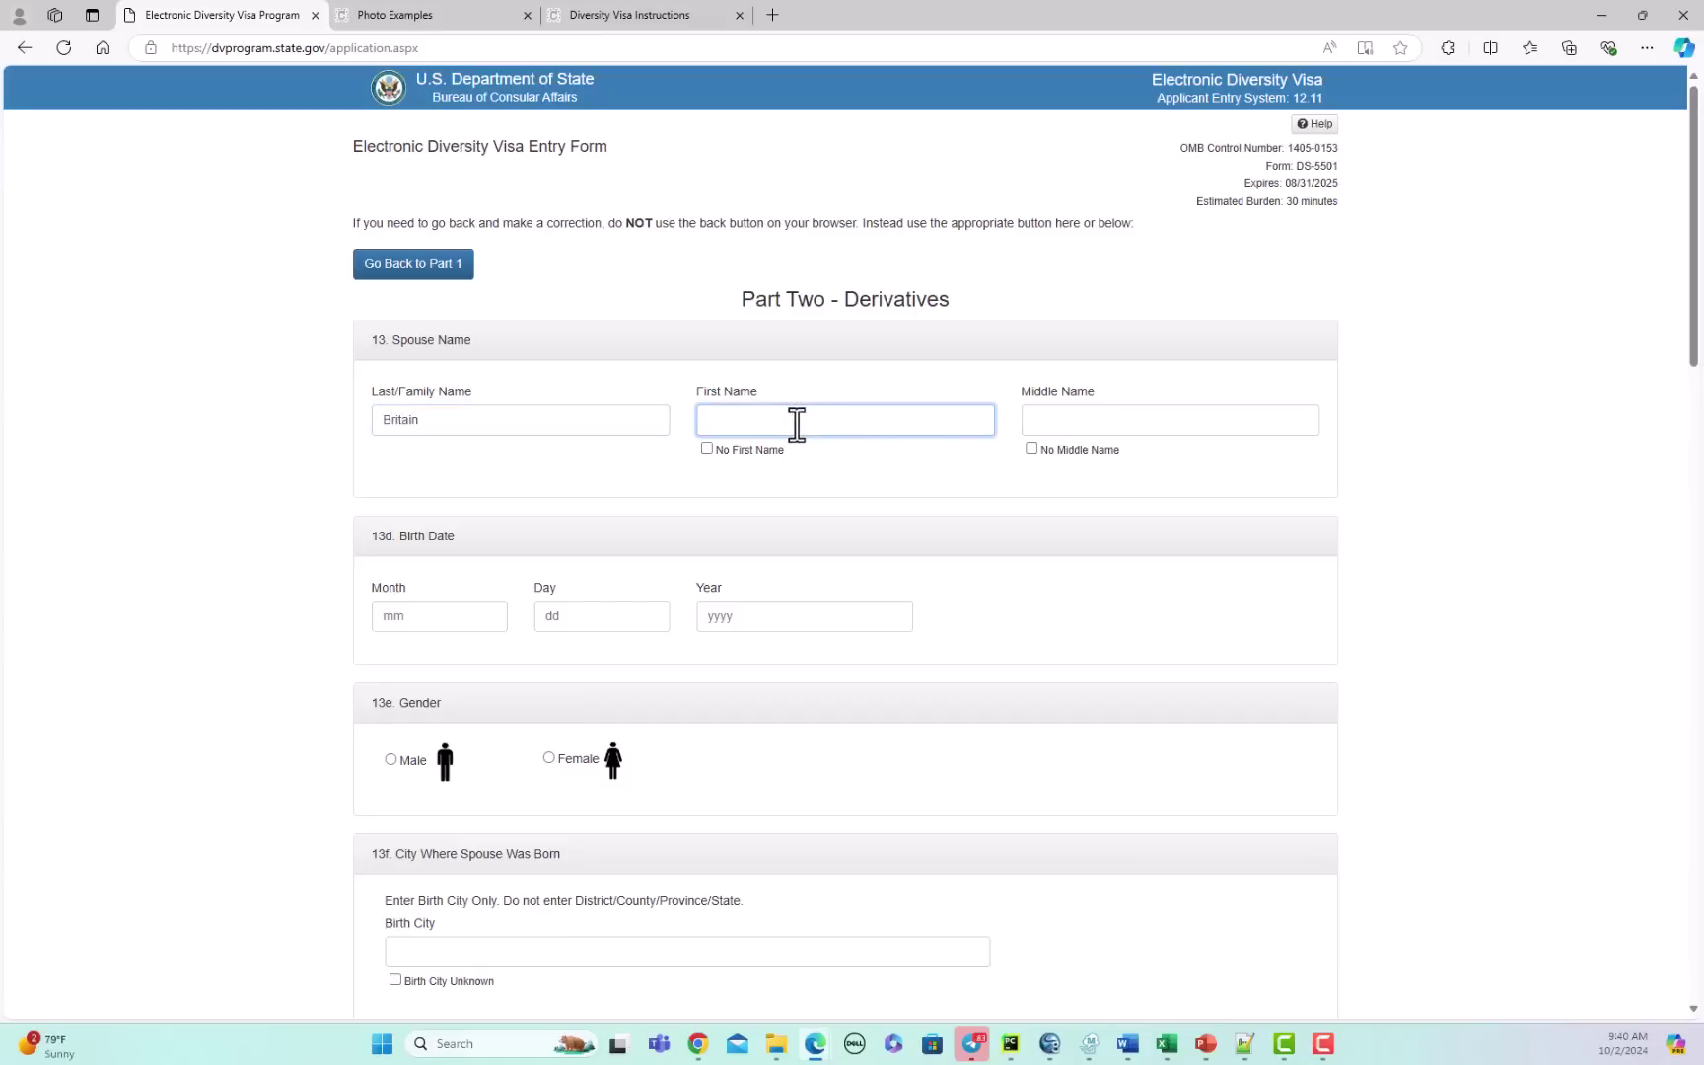
{"action": "left_click", "coordinate": [1106, 418]}
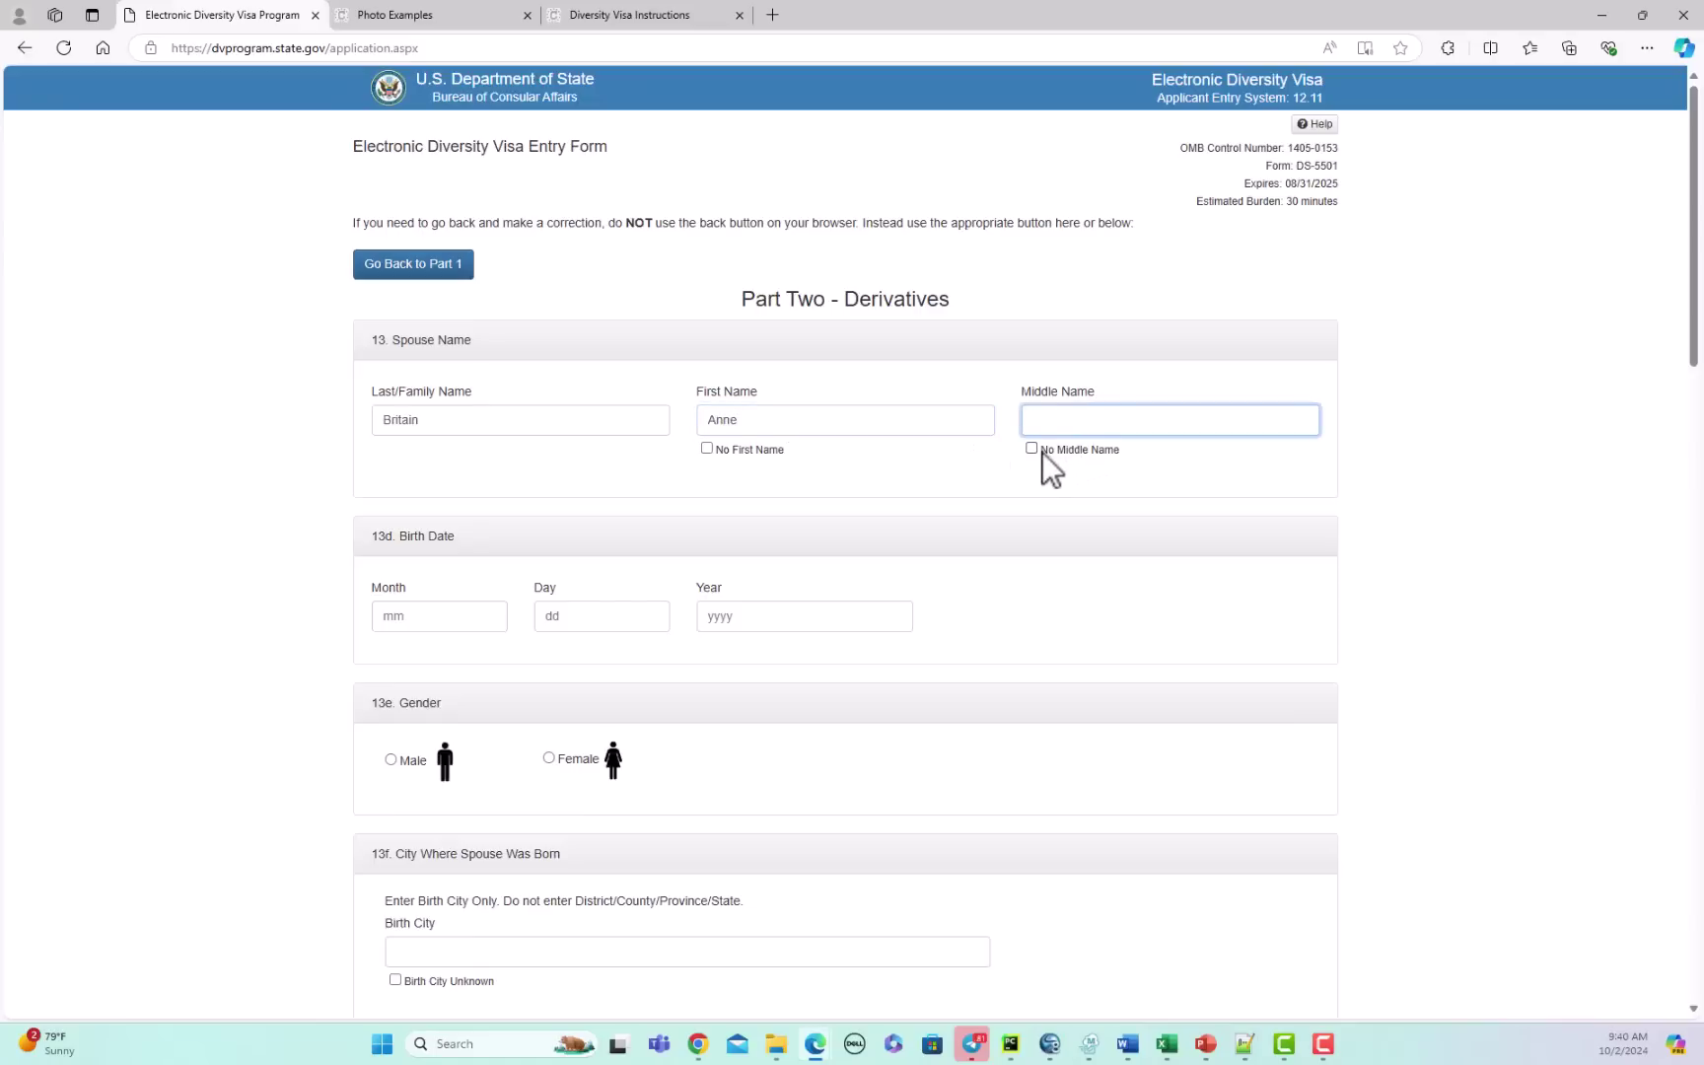
{"action": "left_click", "coordinate": [1033, 449]}
{"action": "left_click", "coordinate": [399, 614]}
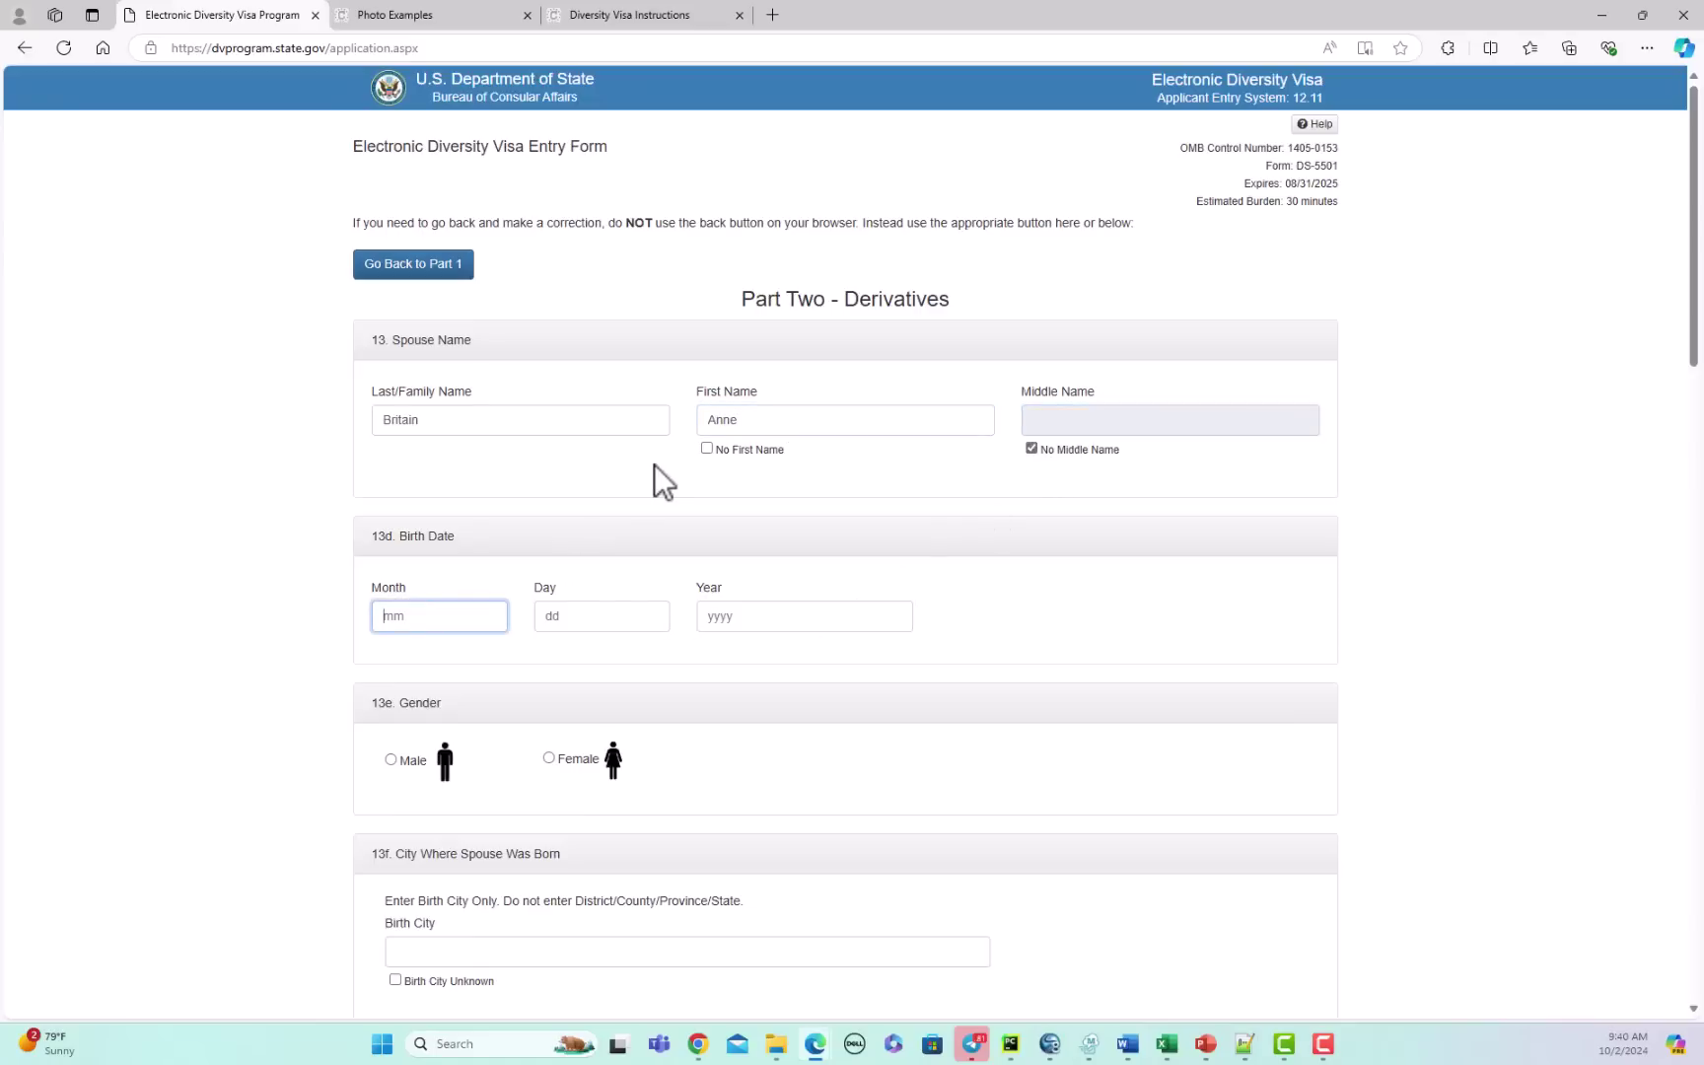
{"action": "type", "text": "11"}
{"action": "key", "text": "Tab"}
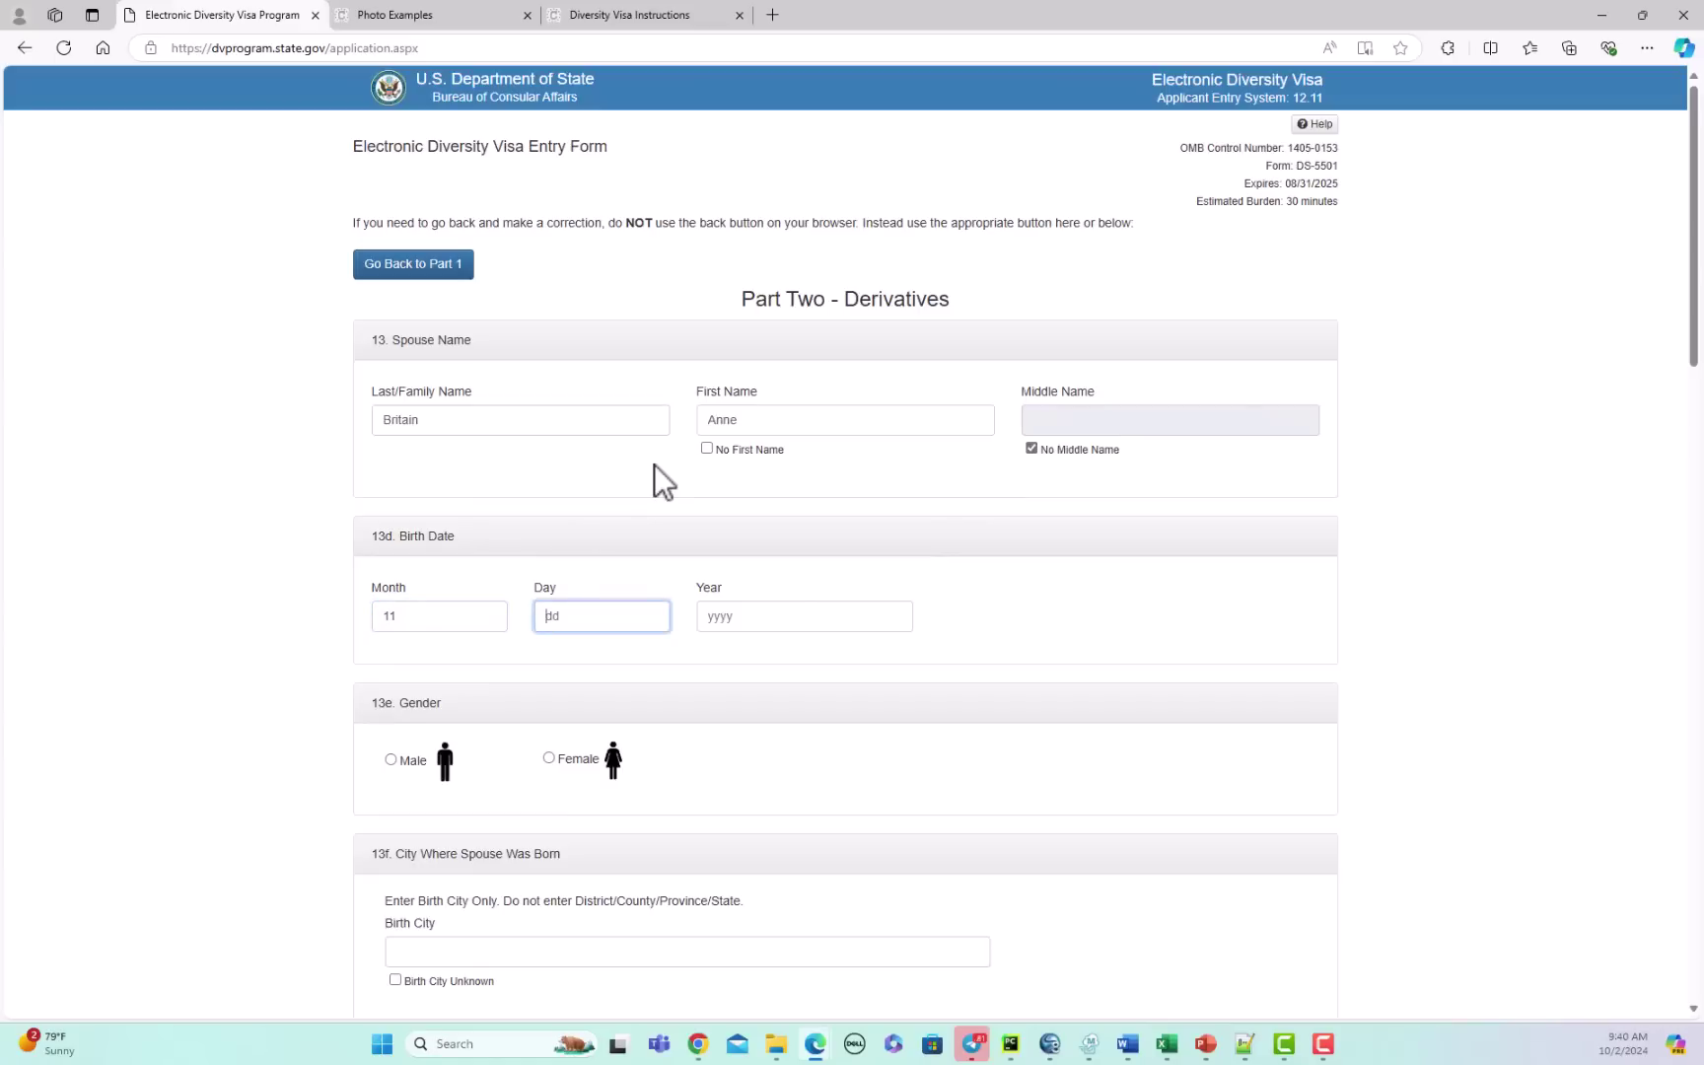
{"action": "type", "text": "05"}
{"action": "key", "text": "Tab"}
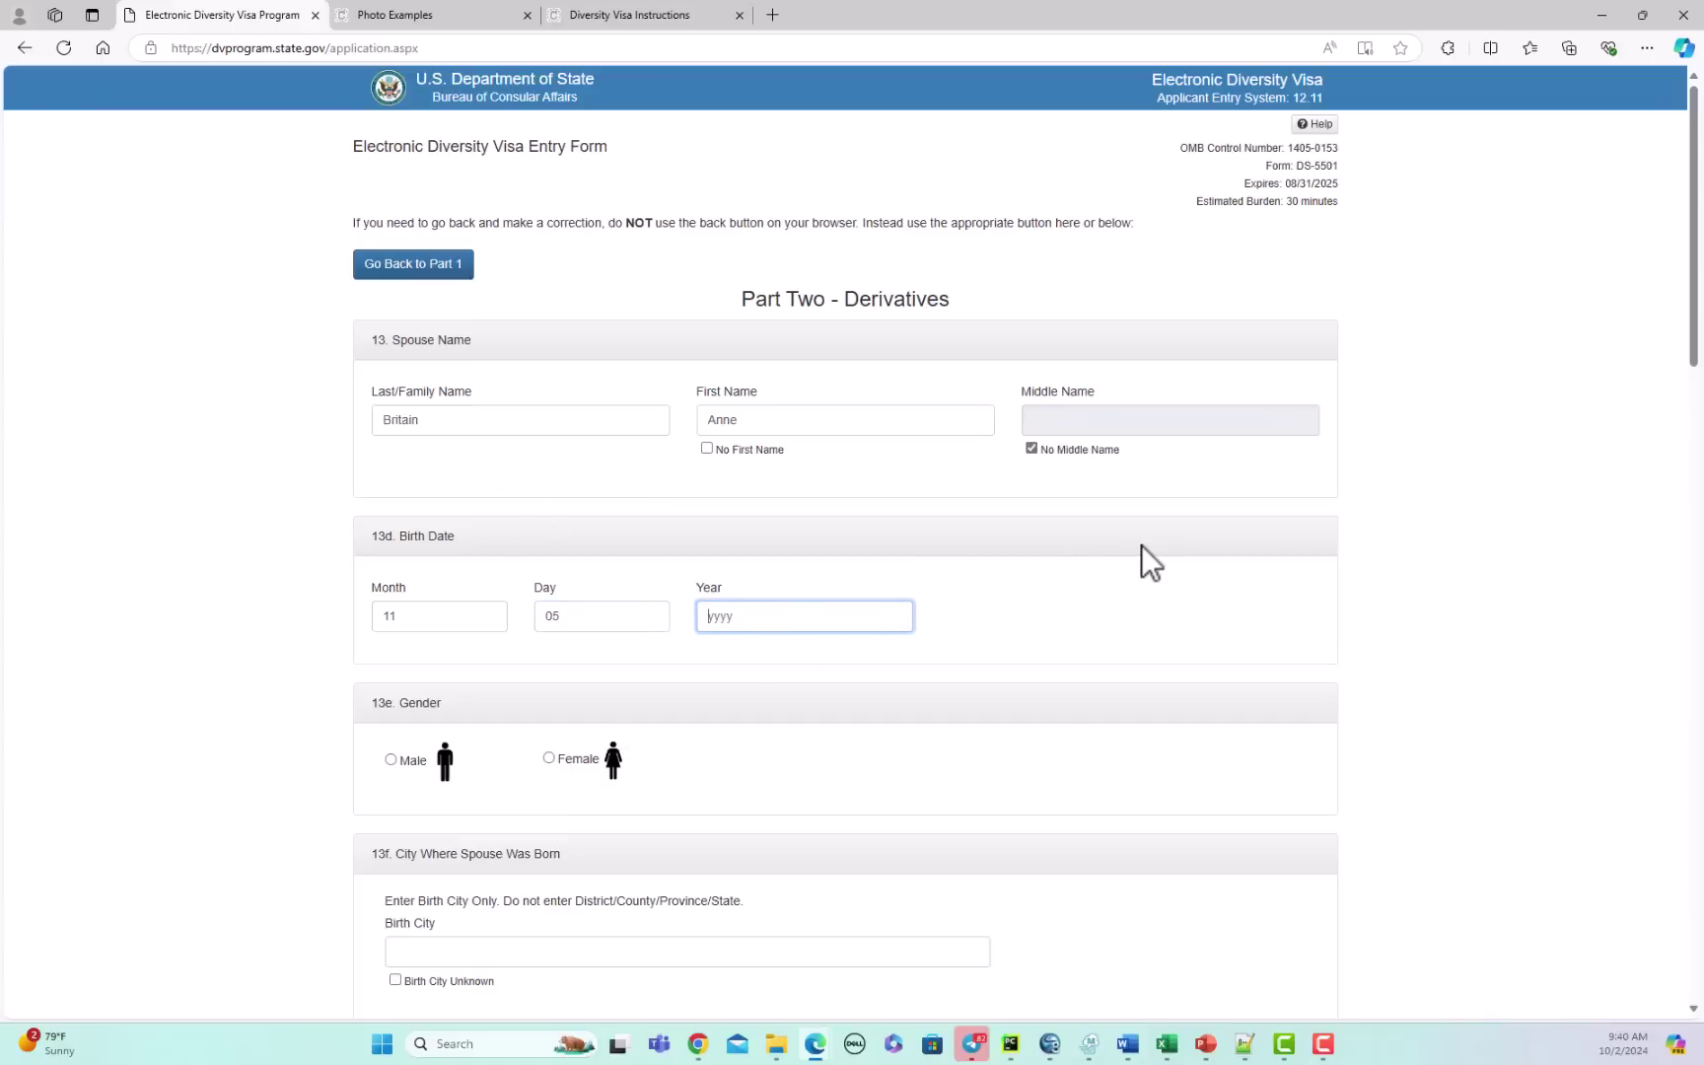
{"action": "type", "text": "18"}
{"action": "type", "text": "94"}
{"action": "key", "text": "BackSpace"}
{"action": "type", "text": "84"}
Step: Mark the spouse as female and set the spouse's birthplace to Sydney, Australia
{"action": "left_click", "coordinate": [551, 759]}
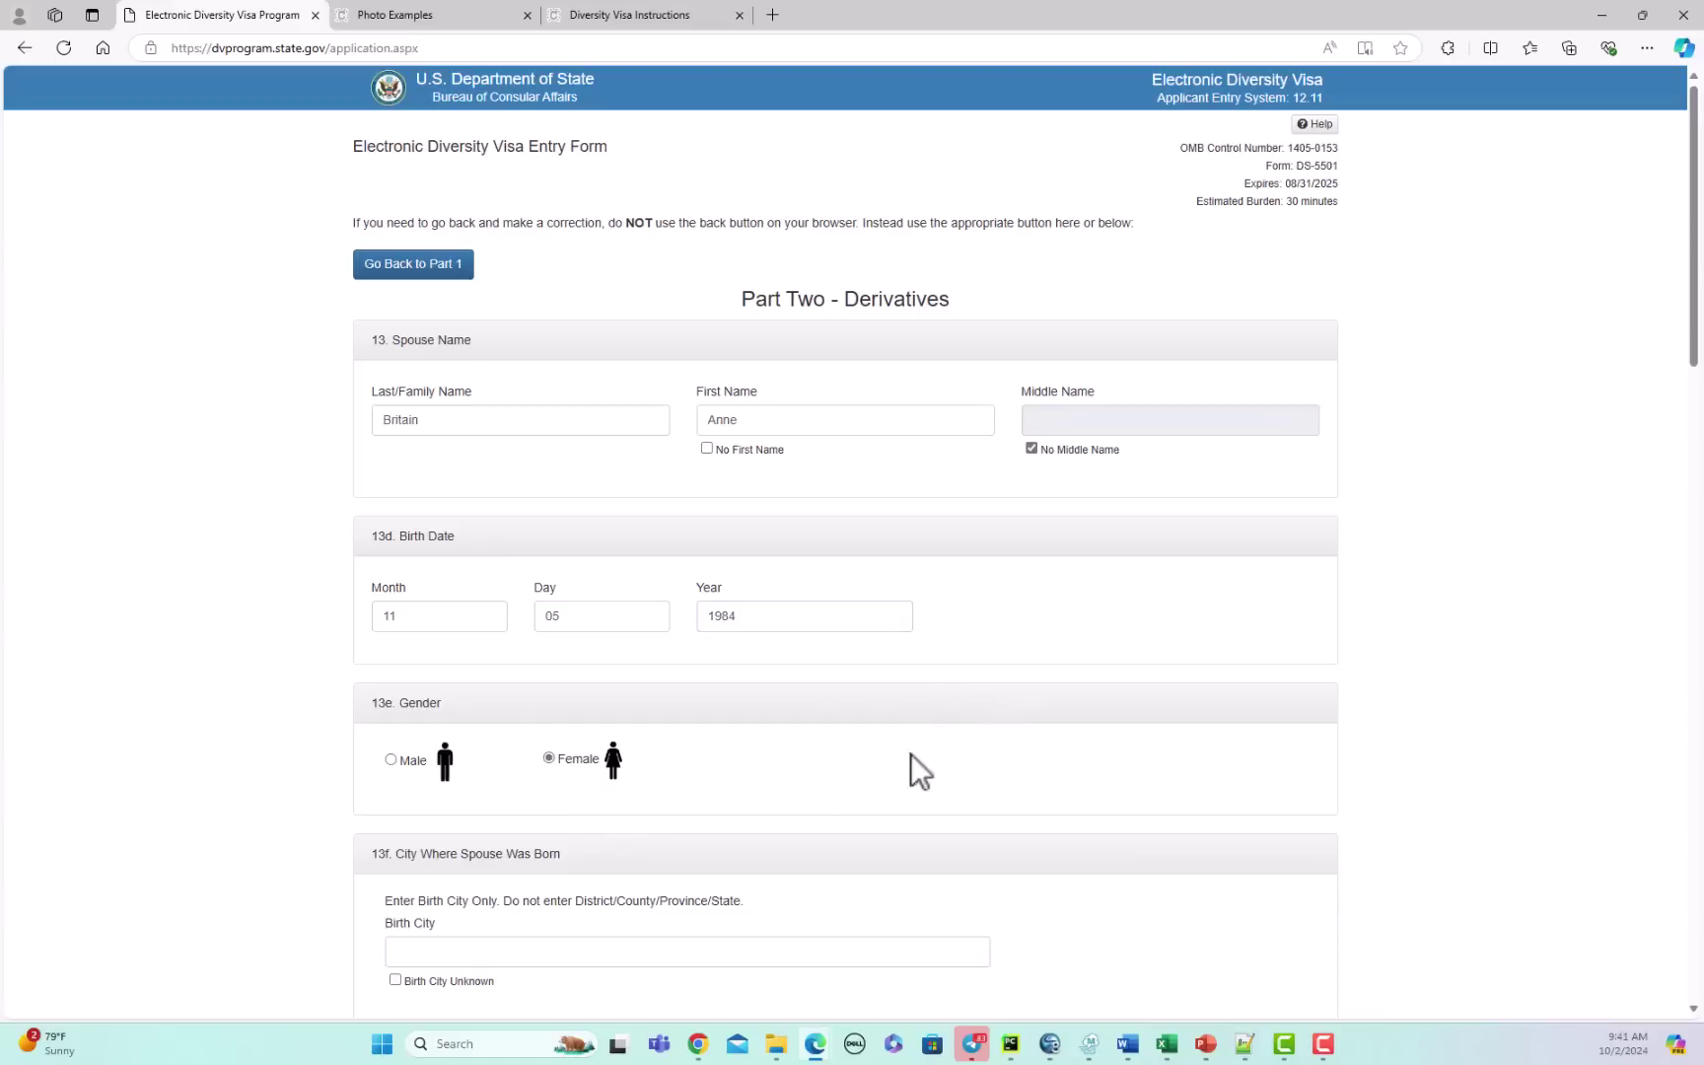
{"action": "scroll", "coordinate": [1047, 662], "scroll_direction": "down", "scroll_amount": 3}
{"action": "left_click", "coordinate": [537, 592]}
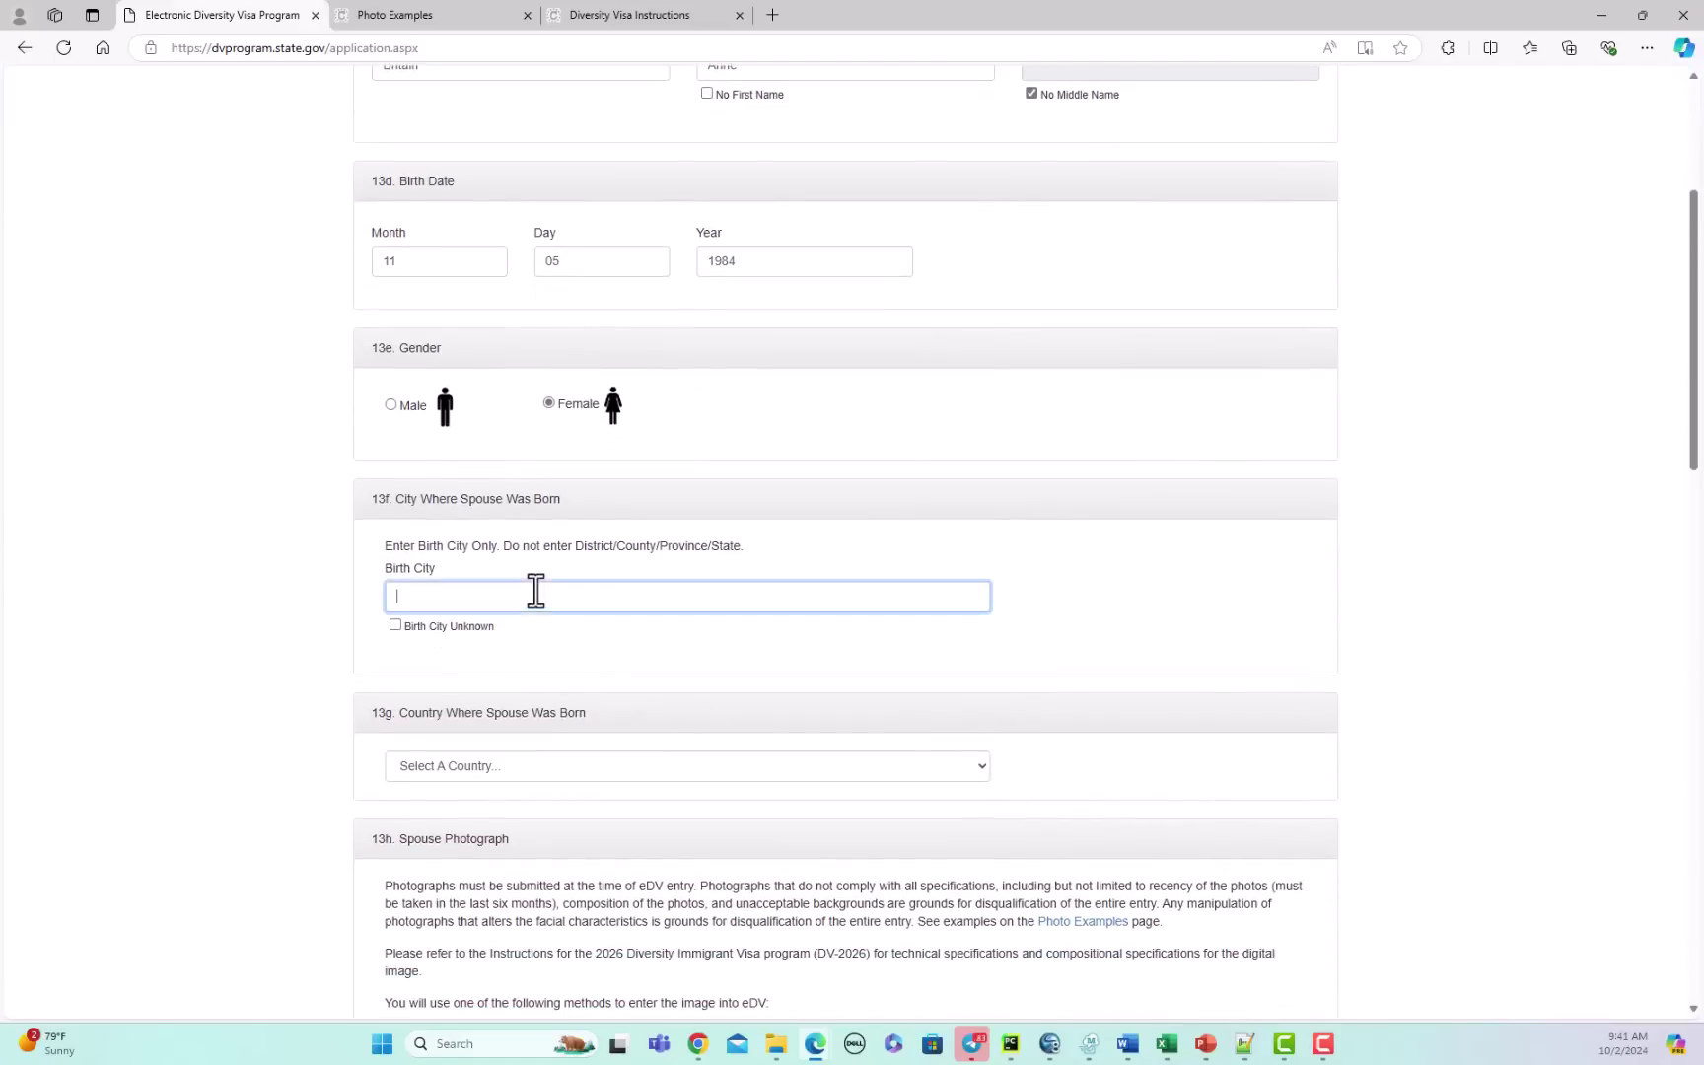
{"action": "type", "text": "Sydney"}
{"action": "left_click", "coordinate": [585, 766]}
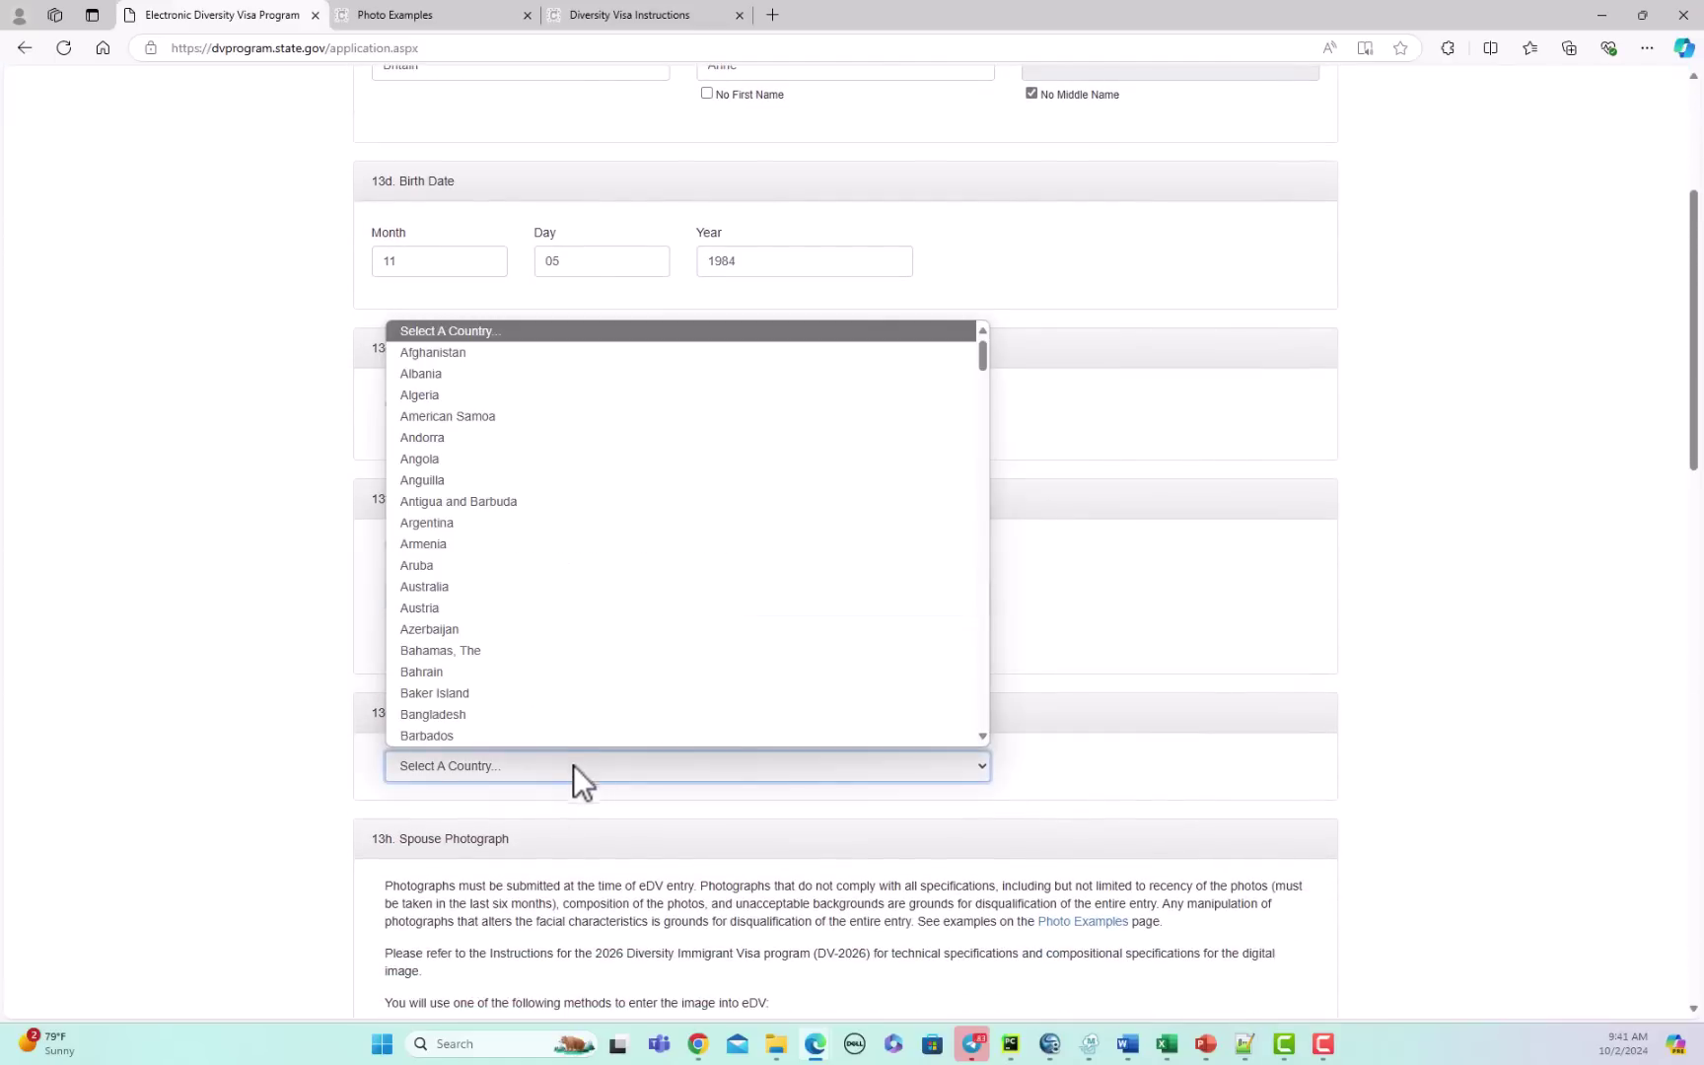
{"action": "left_click", "coordinate": [572, 590]}
Step: Attach the photo 'cropped-Untitled design (1)' as the spouse's photograph
{"action": "scroll", "coordinate": [1192, 641], "scroll_direction": "down", "scroll_amount": 3}
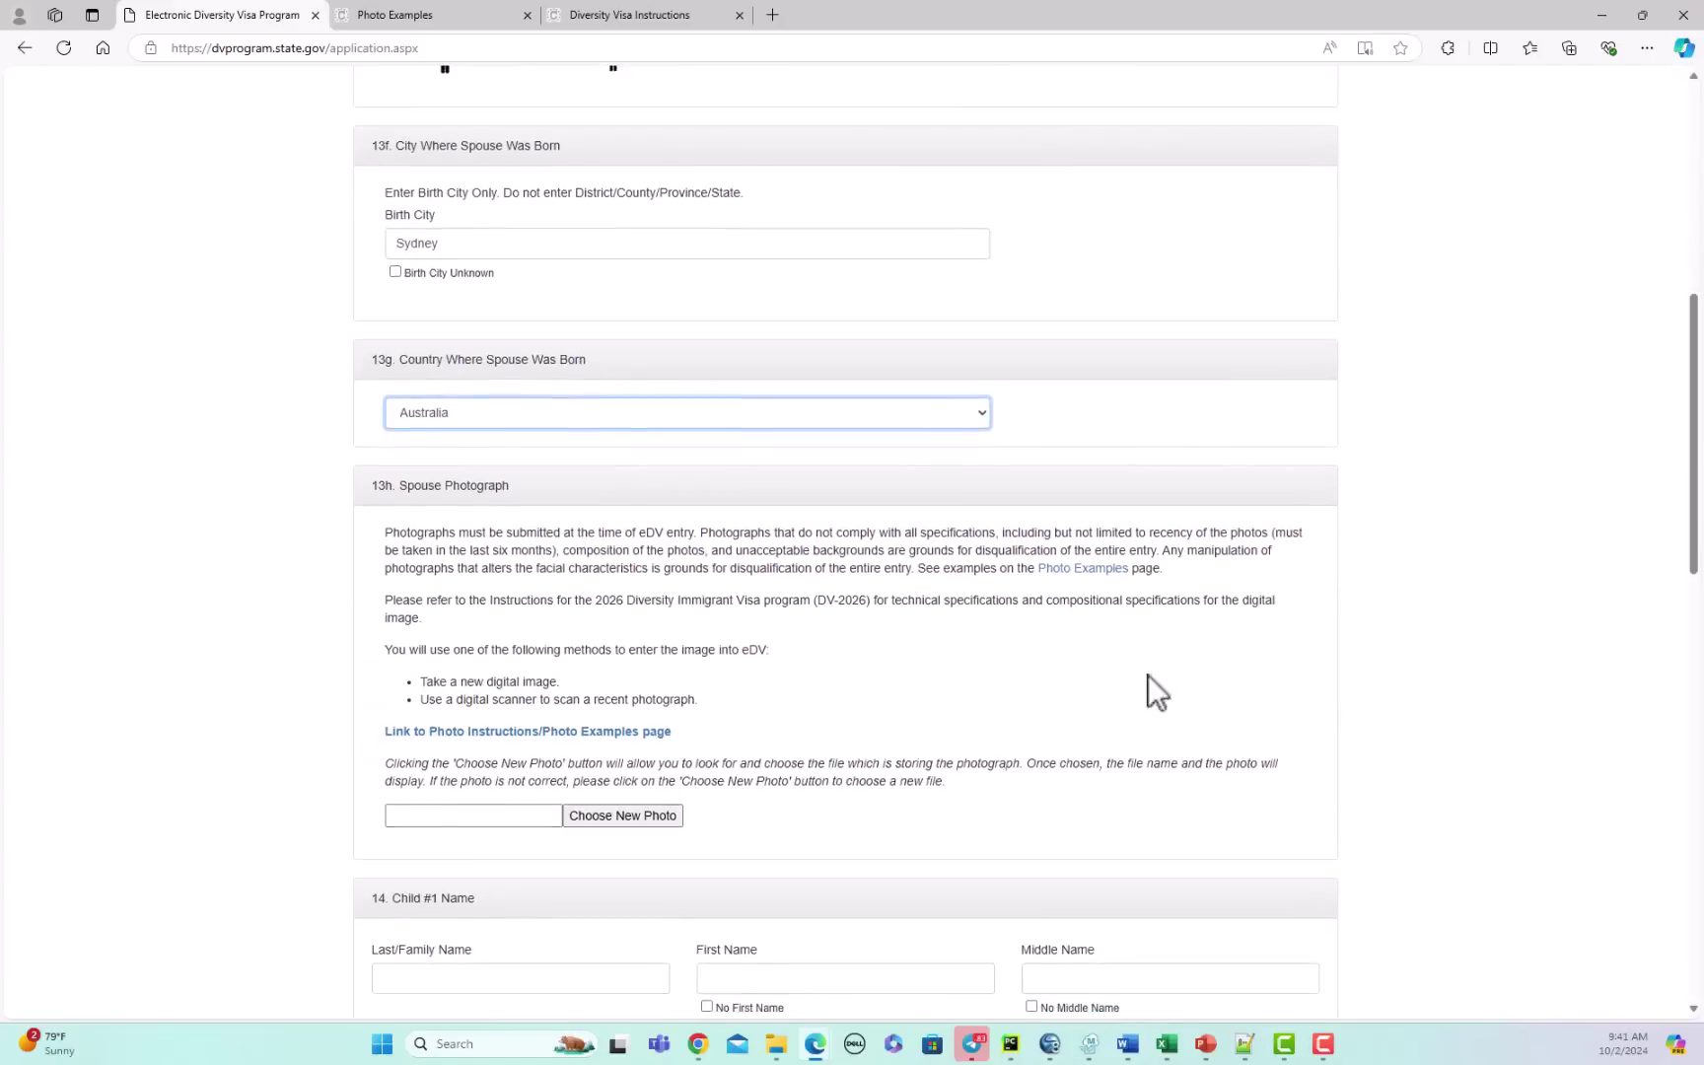
{"action": "left_click", "coordinate": [629, 814]}
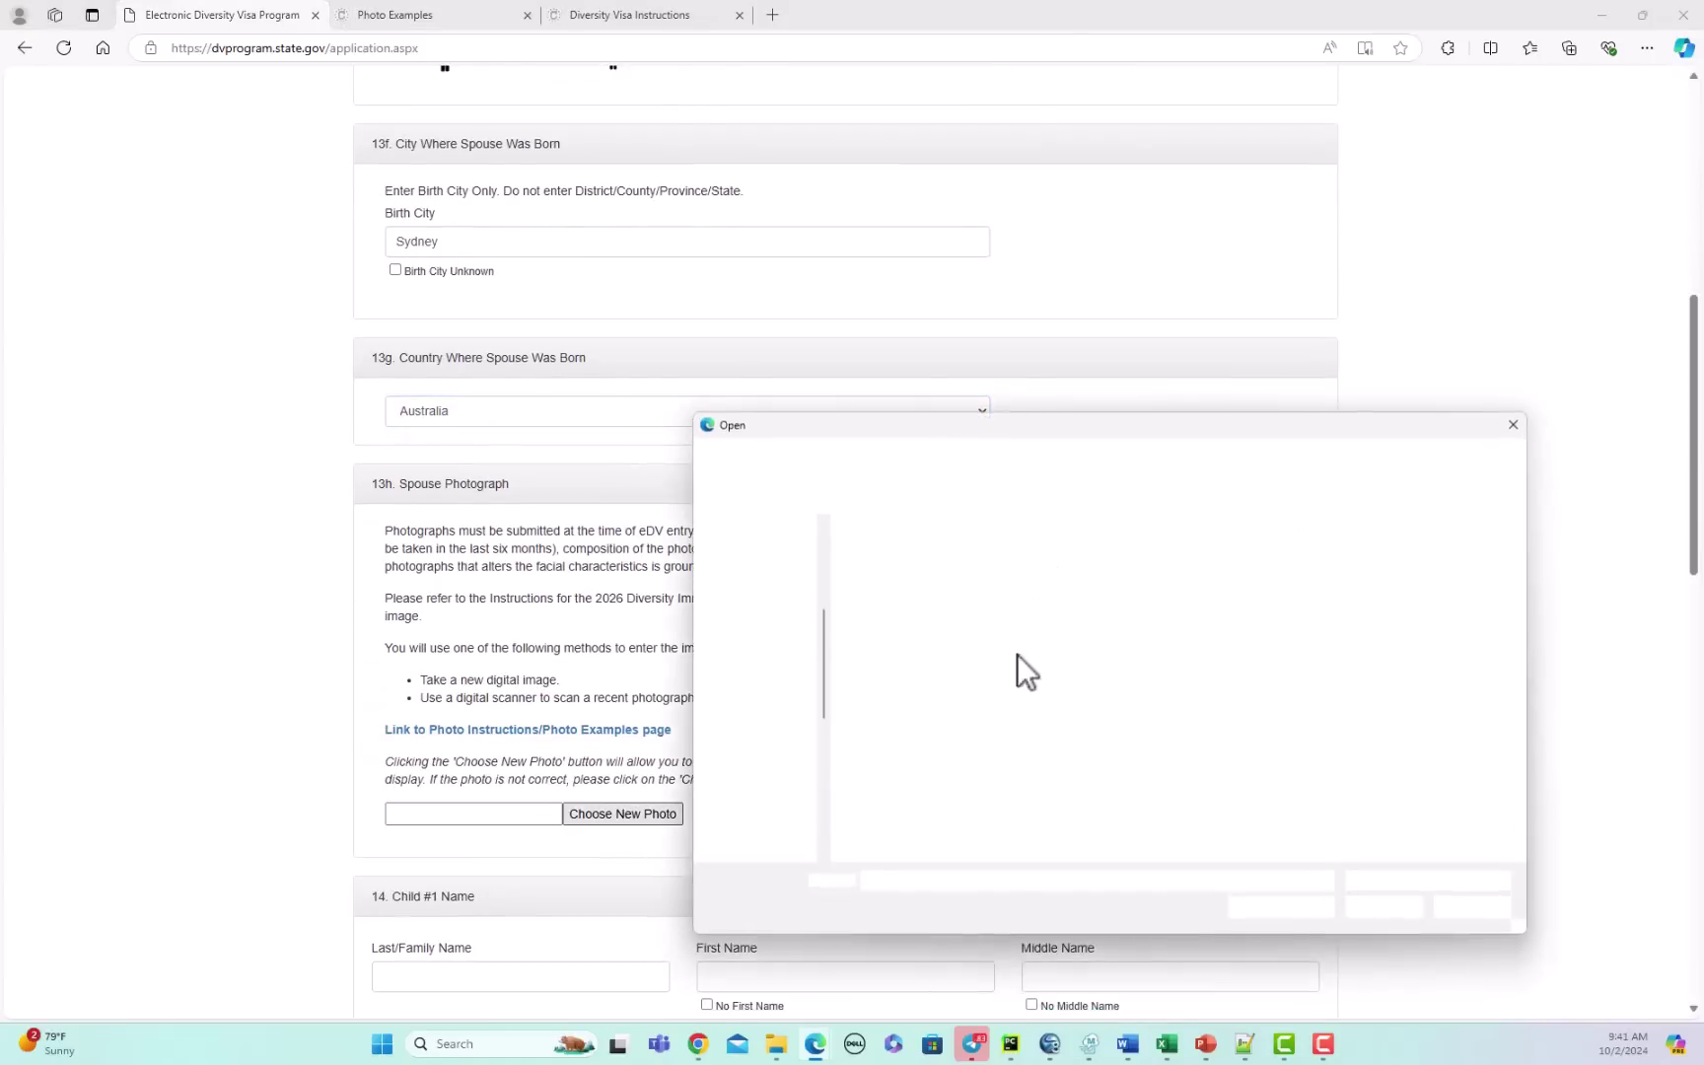
{"action": "double_click", "coordinate": [981, 566]}
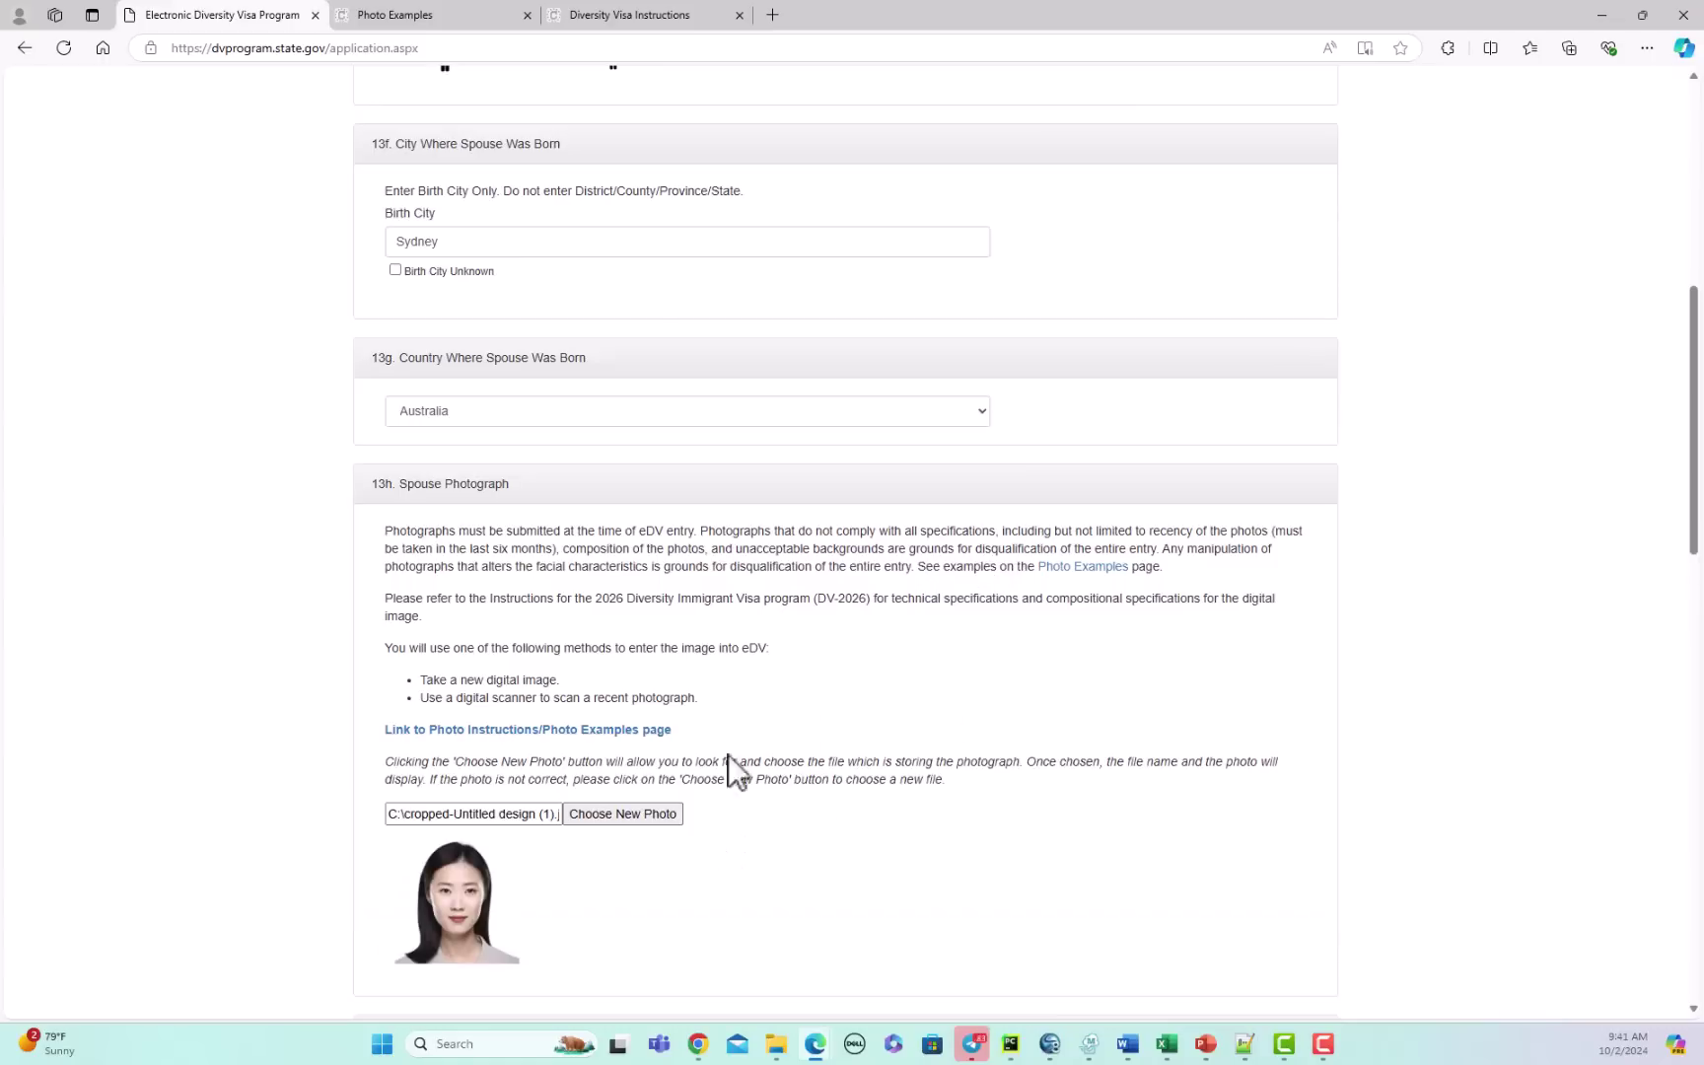
{"action": "scroll", "coordinate": [927, 690], "scroll_direction": "down", "scroll_amount": 4}
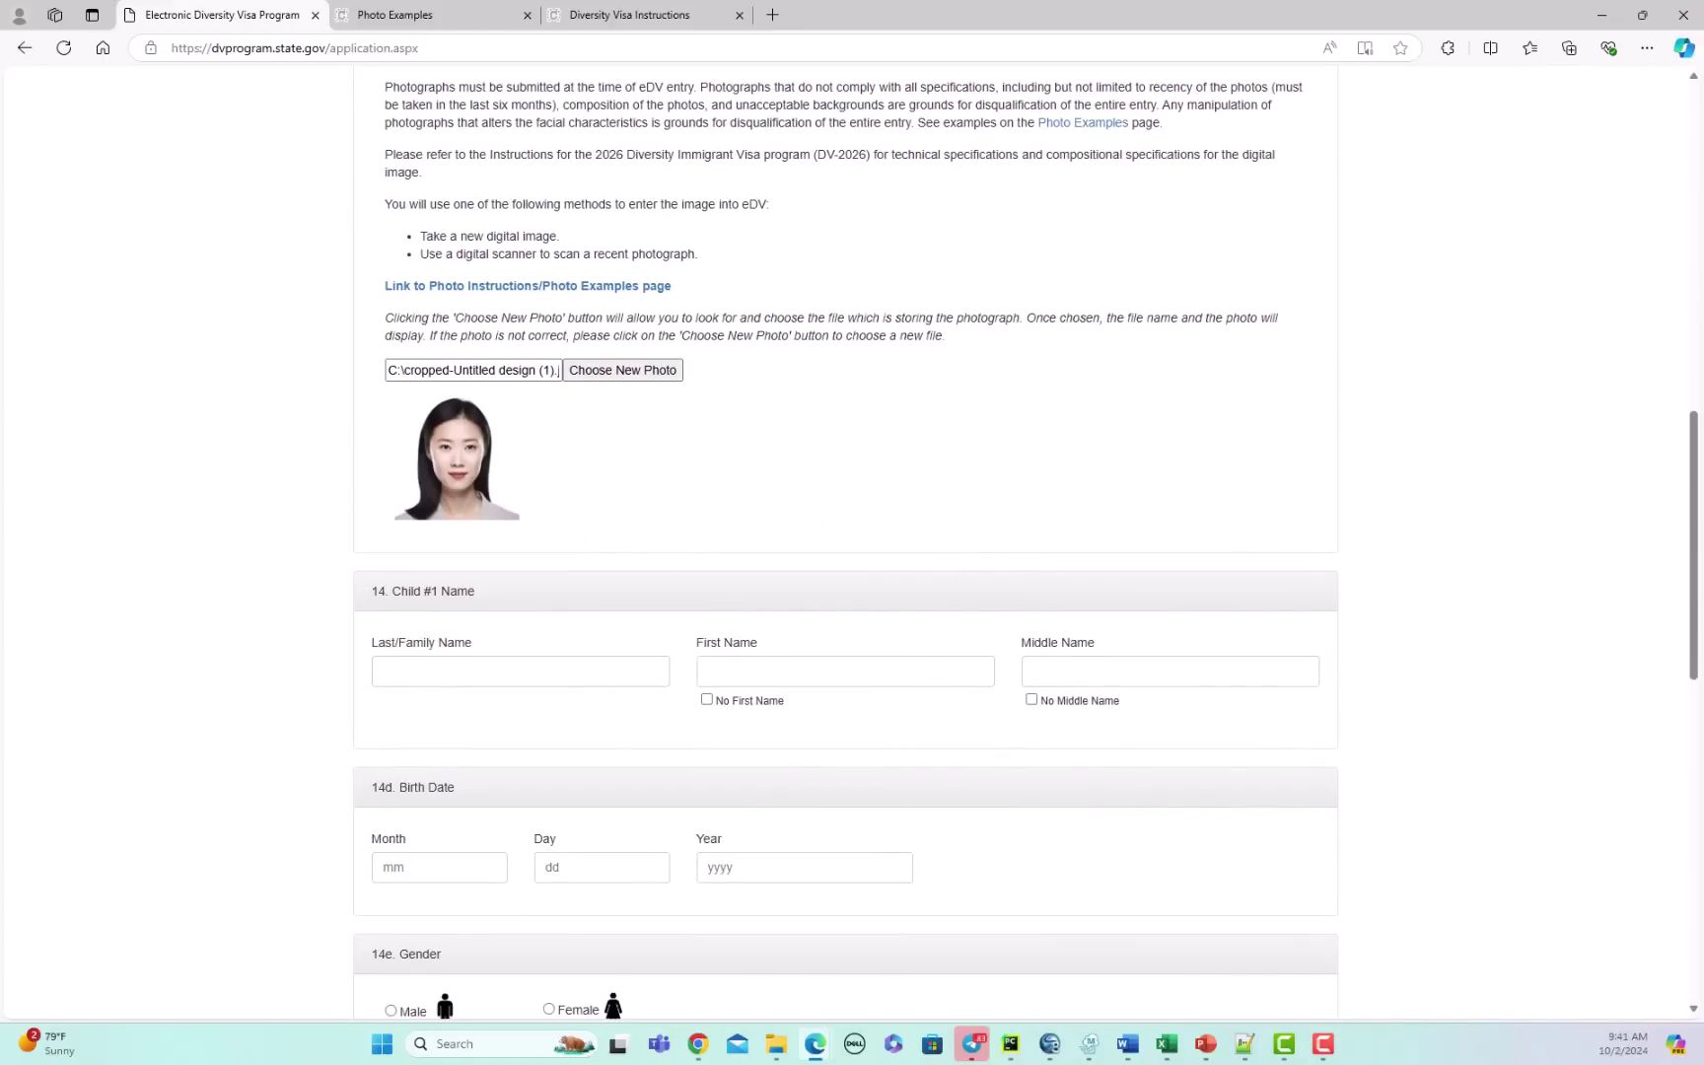
{"action": "left_click_drag", "start_coordinate": [1703, 19], "coordinate": [1262, 138]}
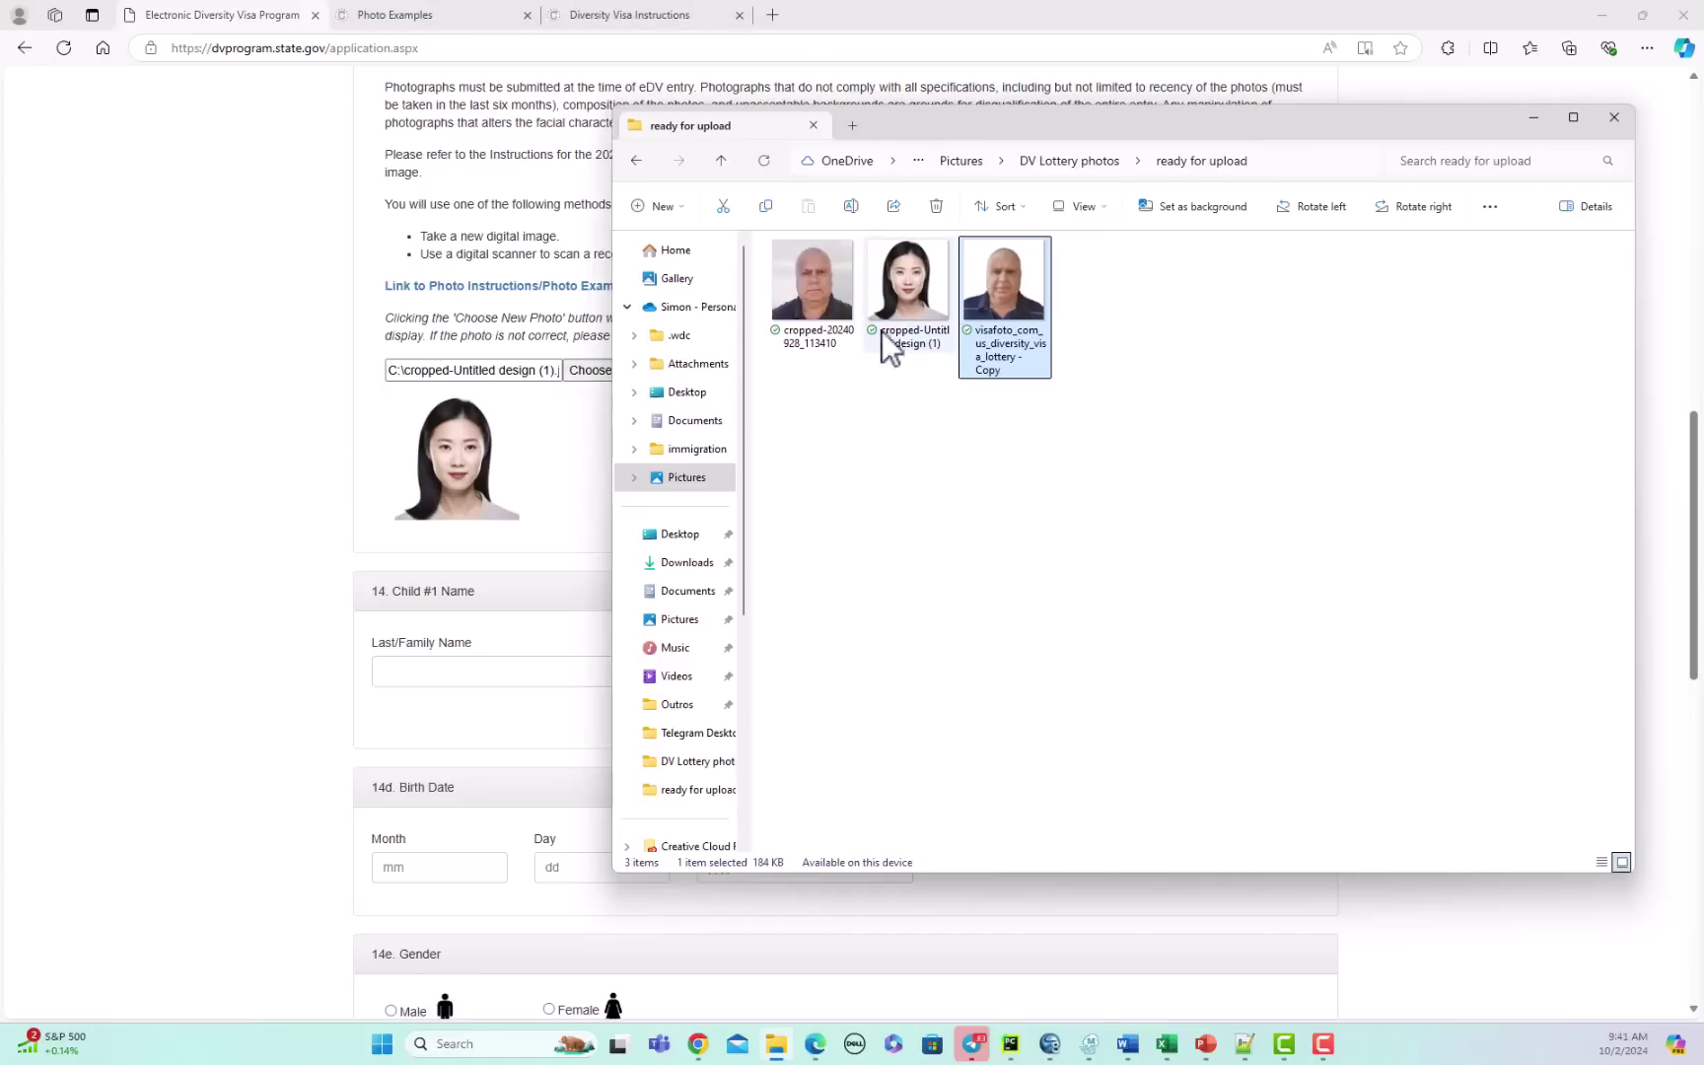
{"action": "left_click", "coordinate": [907, 326]}
{"action": "right_click", "coordinate": [917, 313]}
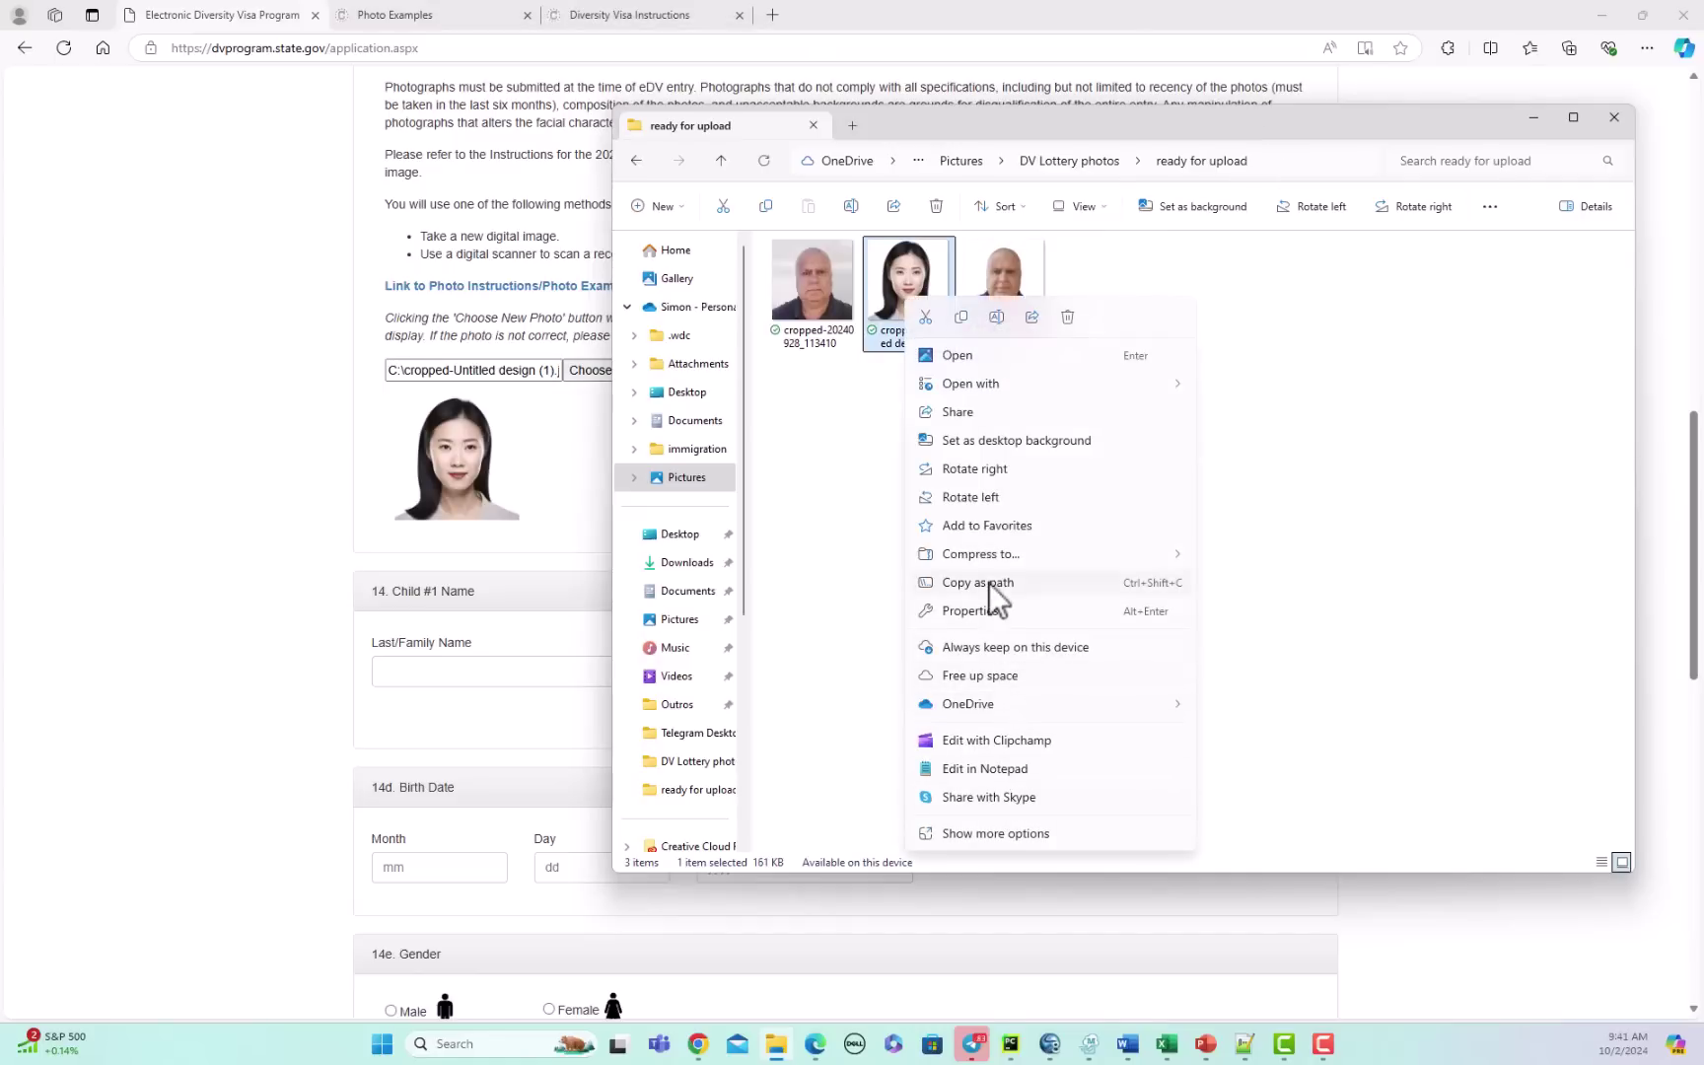
{"action": "left_click", "coordinate": [987, 611]}
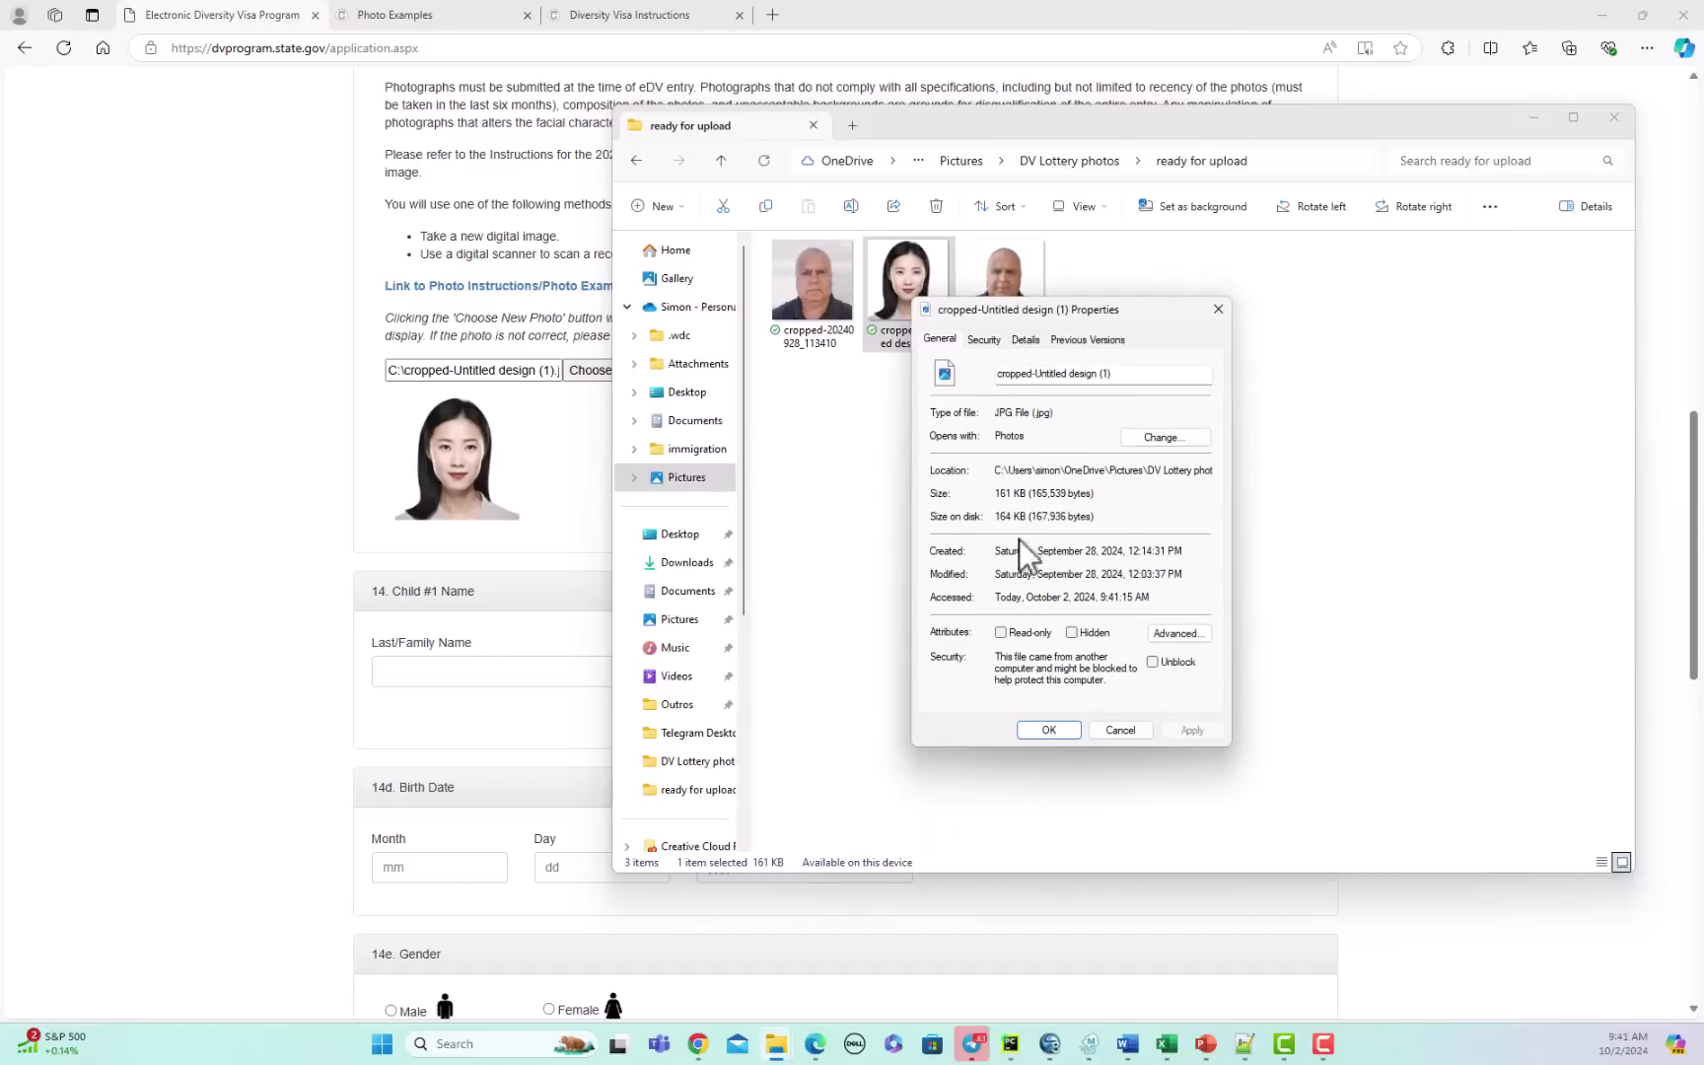
{"action": "left_click", "coordinate": [1025, 339]}
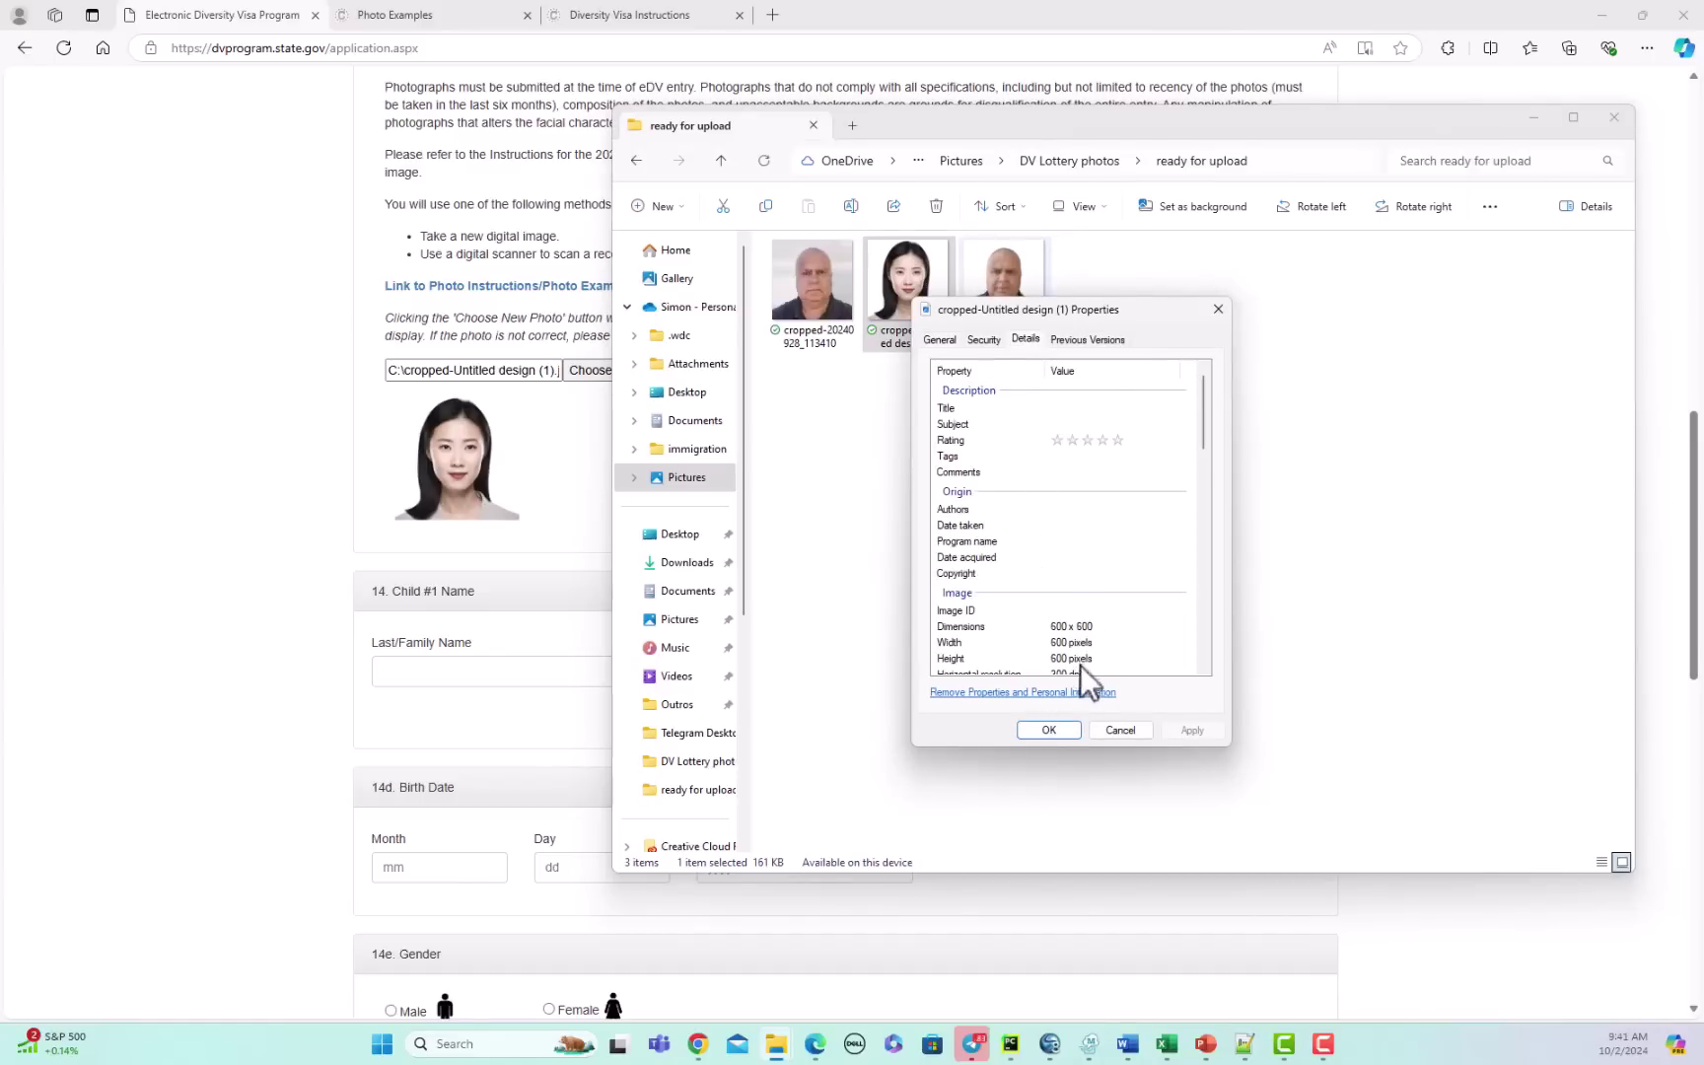
{"action": "left_click", "coordinate": [1121, 730]}
{"action": "left_click_drag", "start_coordinate": [1234, 117], "coordinate": [1703, 345]}
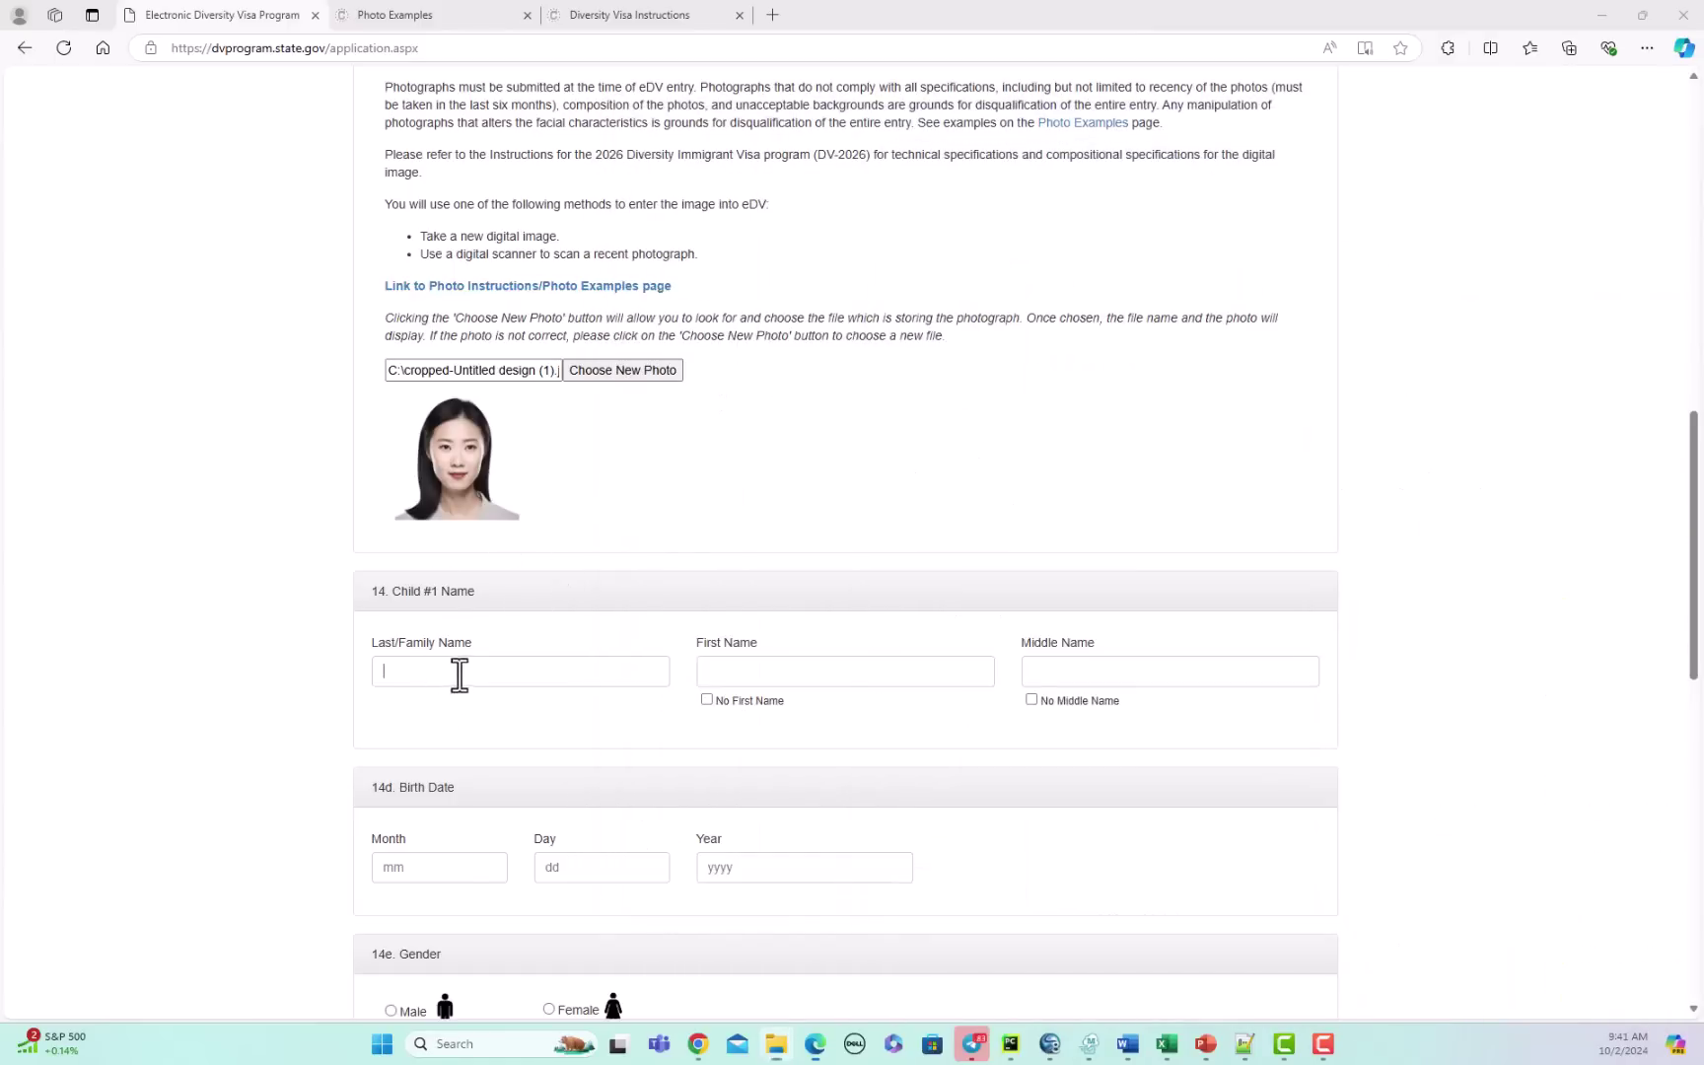
Step: Enter child #1's last and first names and tick No Middle Name
{"action": "left_click", "coordinate": [455, 673]}
{"action": "type", "text": "Bri"}
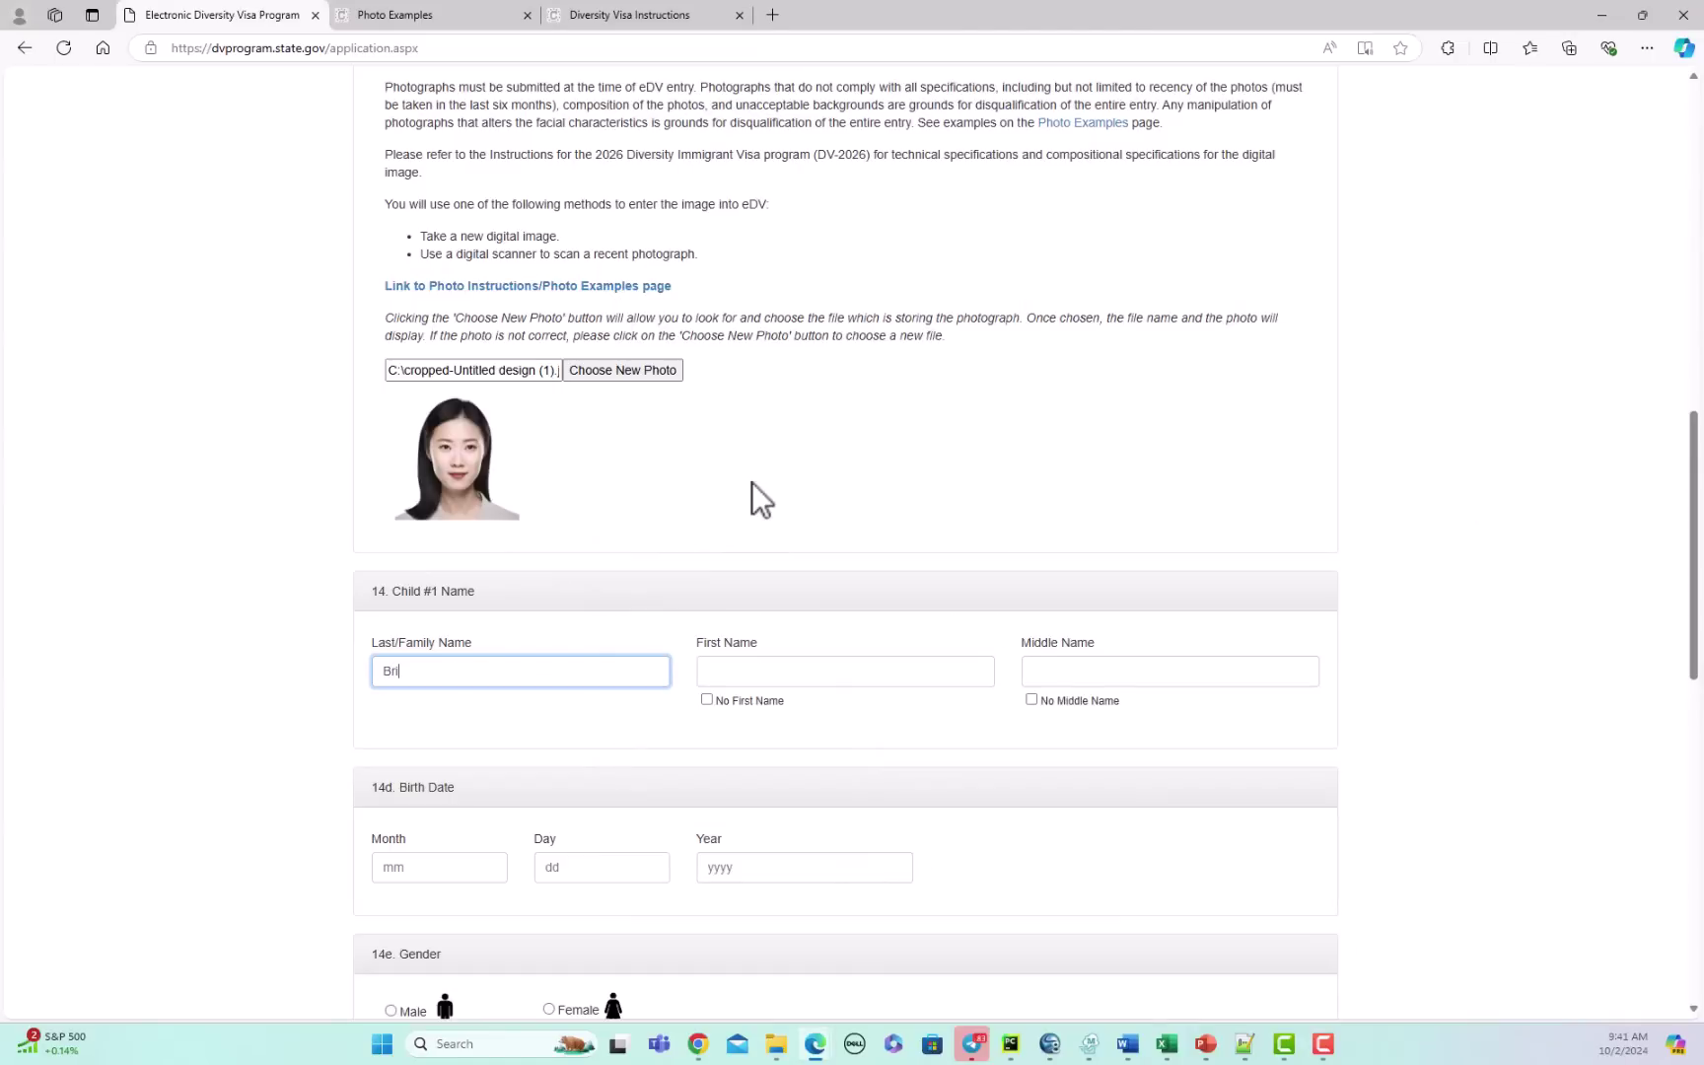
{"action": "type", "text": "tain"}
{"action": "key", "text": "Tab"}
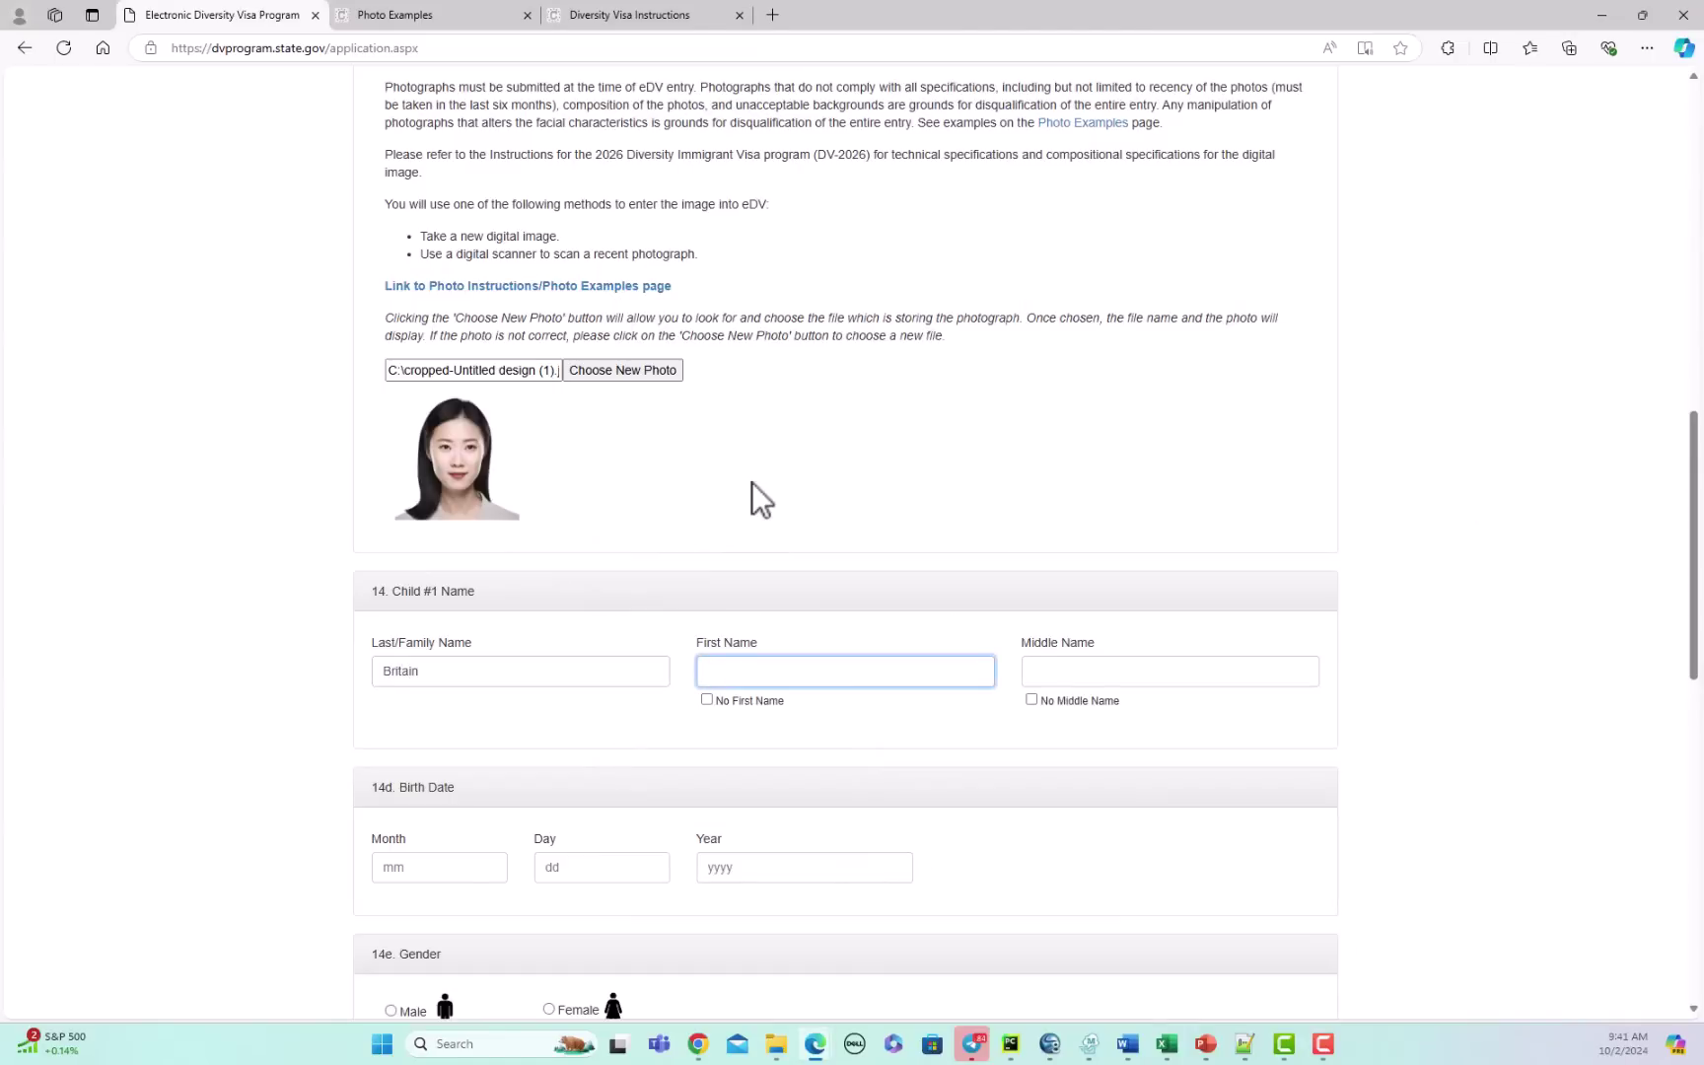
{"action": "type", "text": "Minime"}
{"action": "left_click", "coordinate": [1031, 699]}
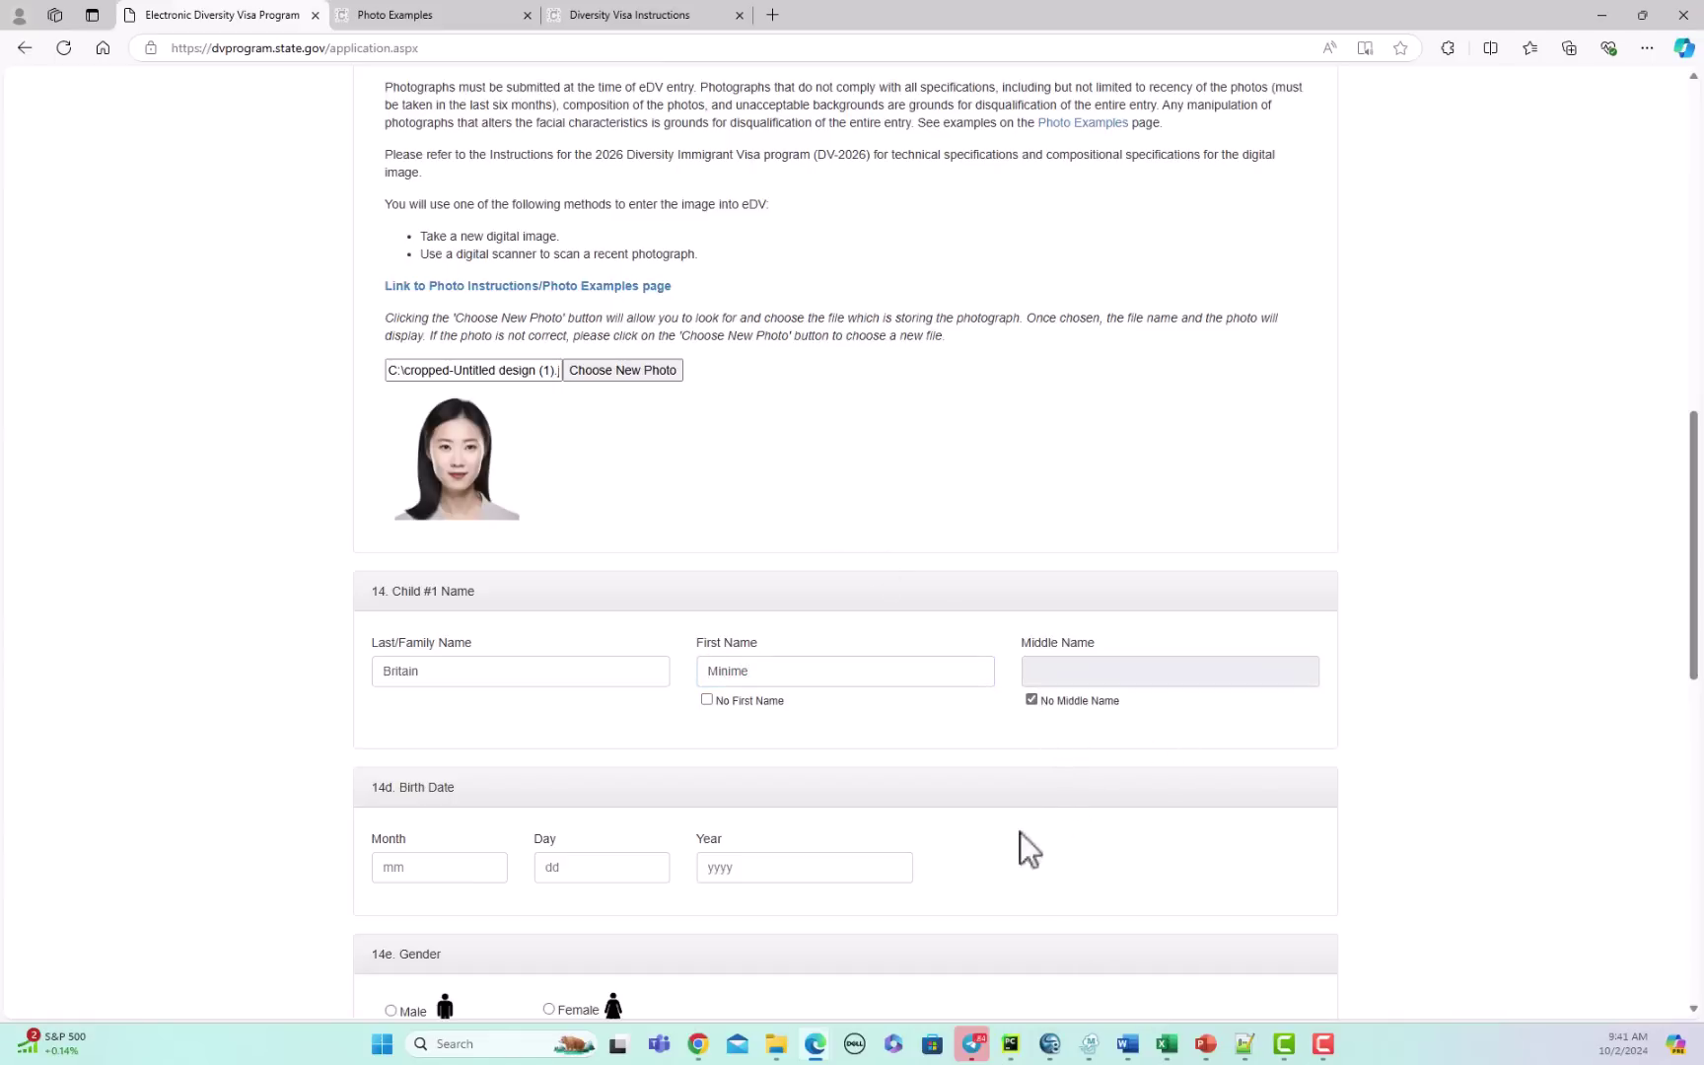
{"action": "left_click", "coordinate": [401, 866]}
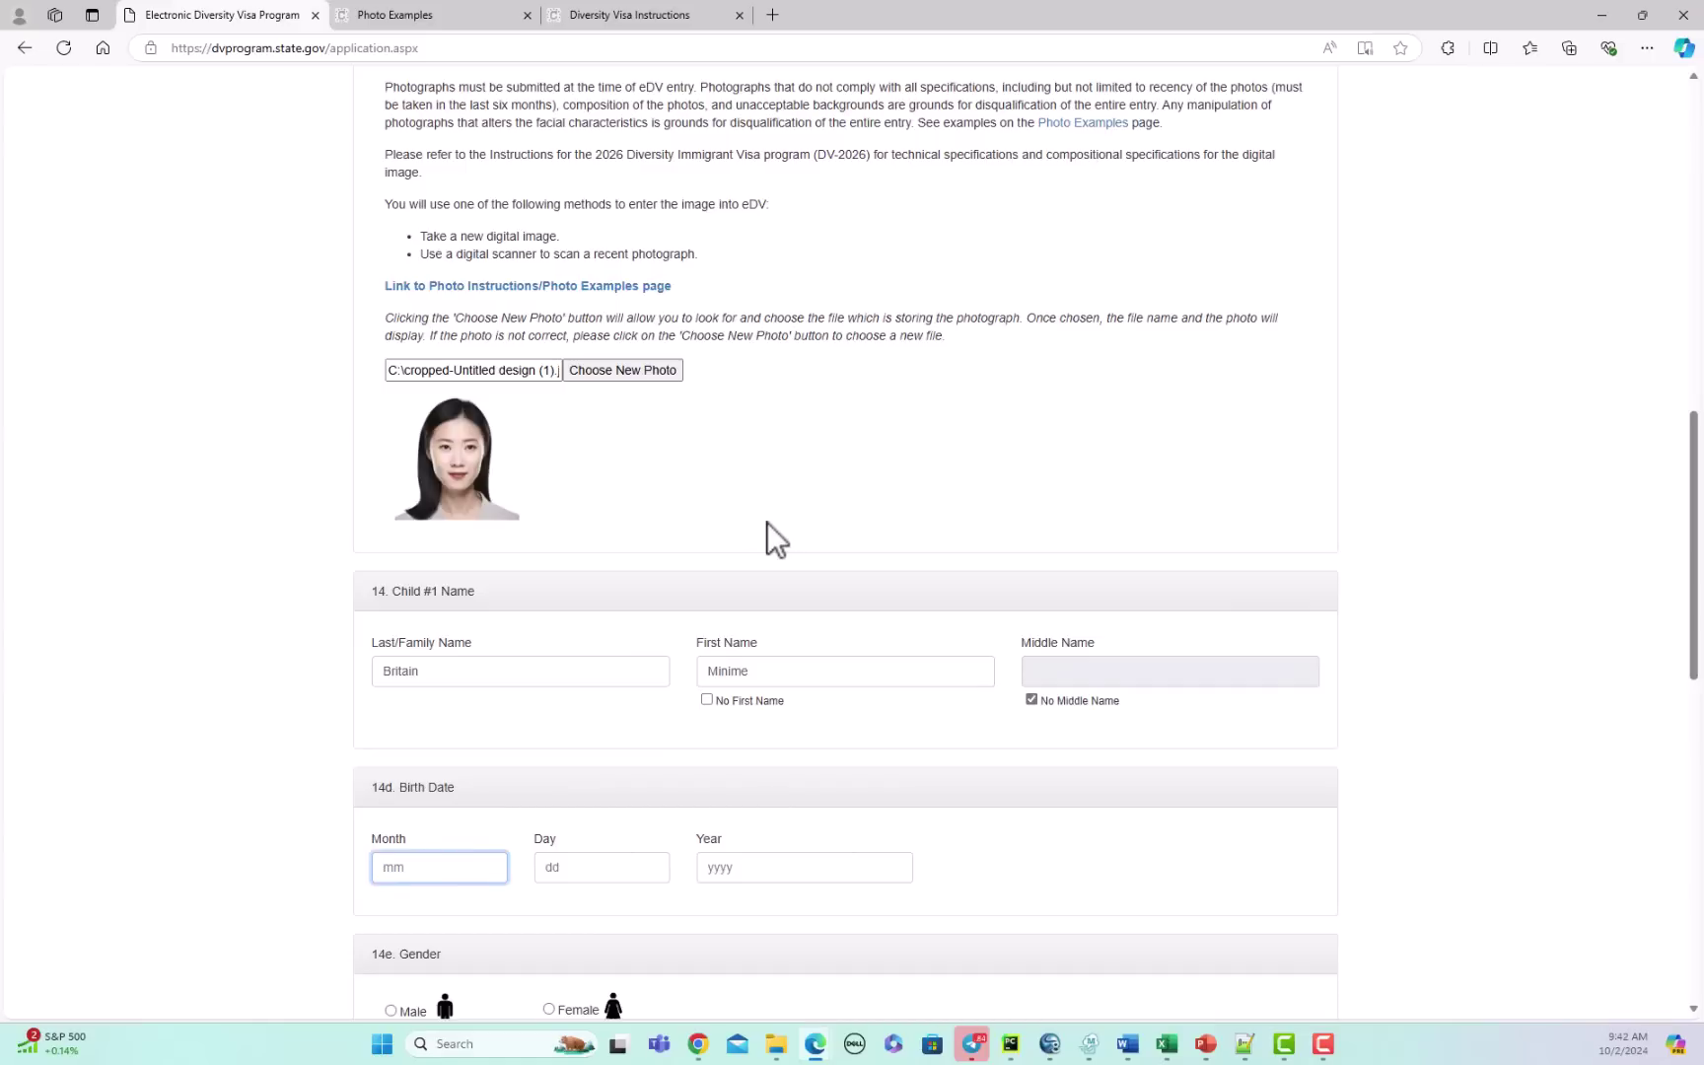
{"action": "type", "text": "11"}
{"action": "key", "text": "Tab"}
{"action": "type", "text": "05"}
{"action": "key", "text": "Tab"}
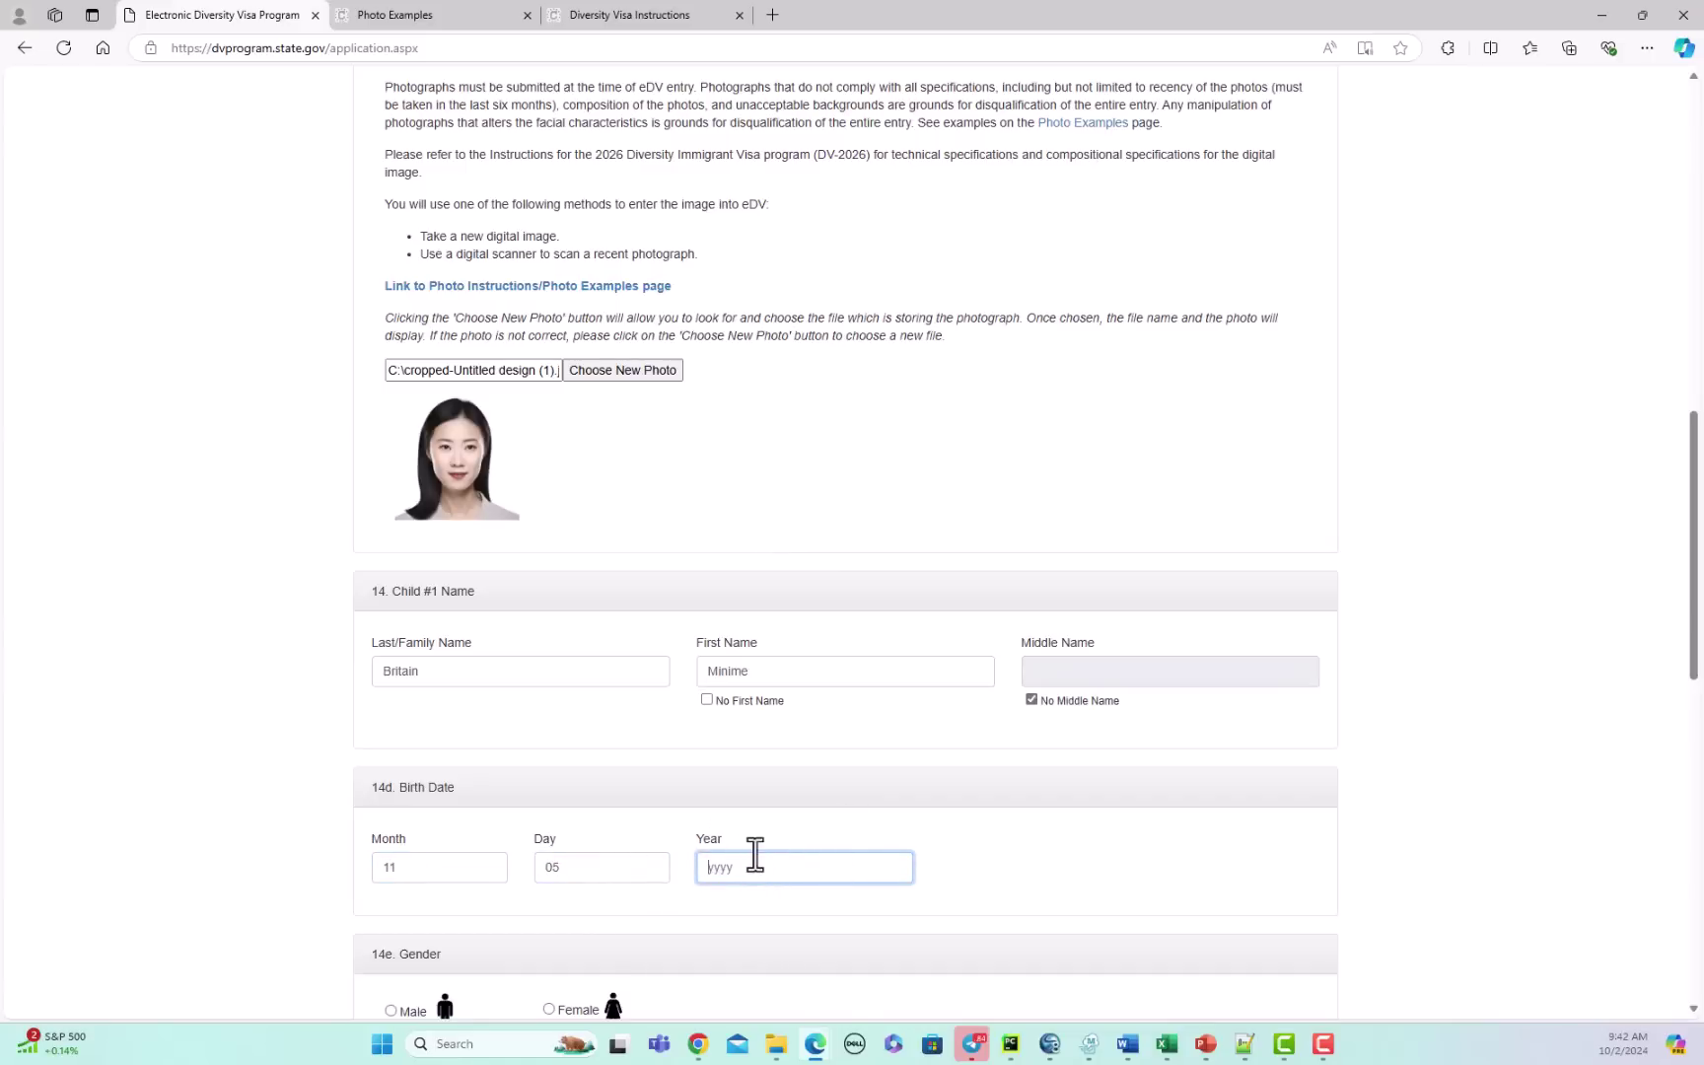
{"action": "type", "text": "2008"}
{"action": "scroll", "coordinate": [1033, 795], "scroll_direction": "down", "scroll_amount": 2}
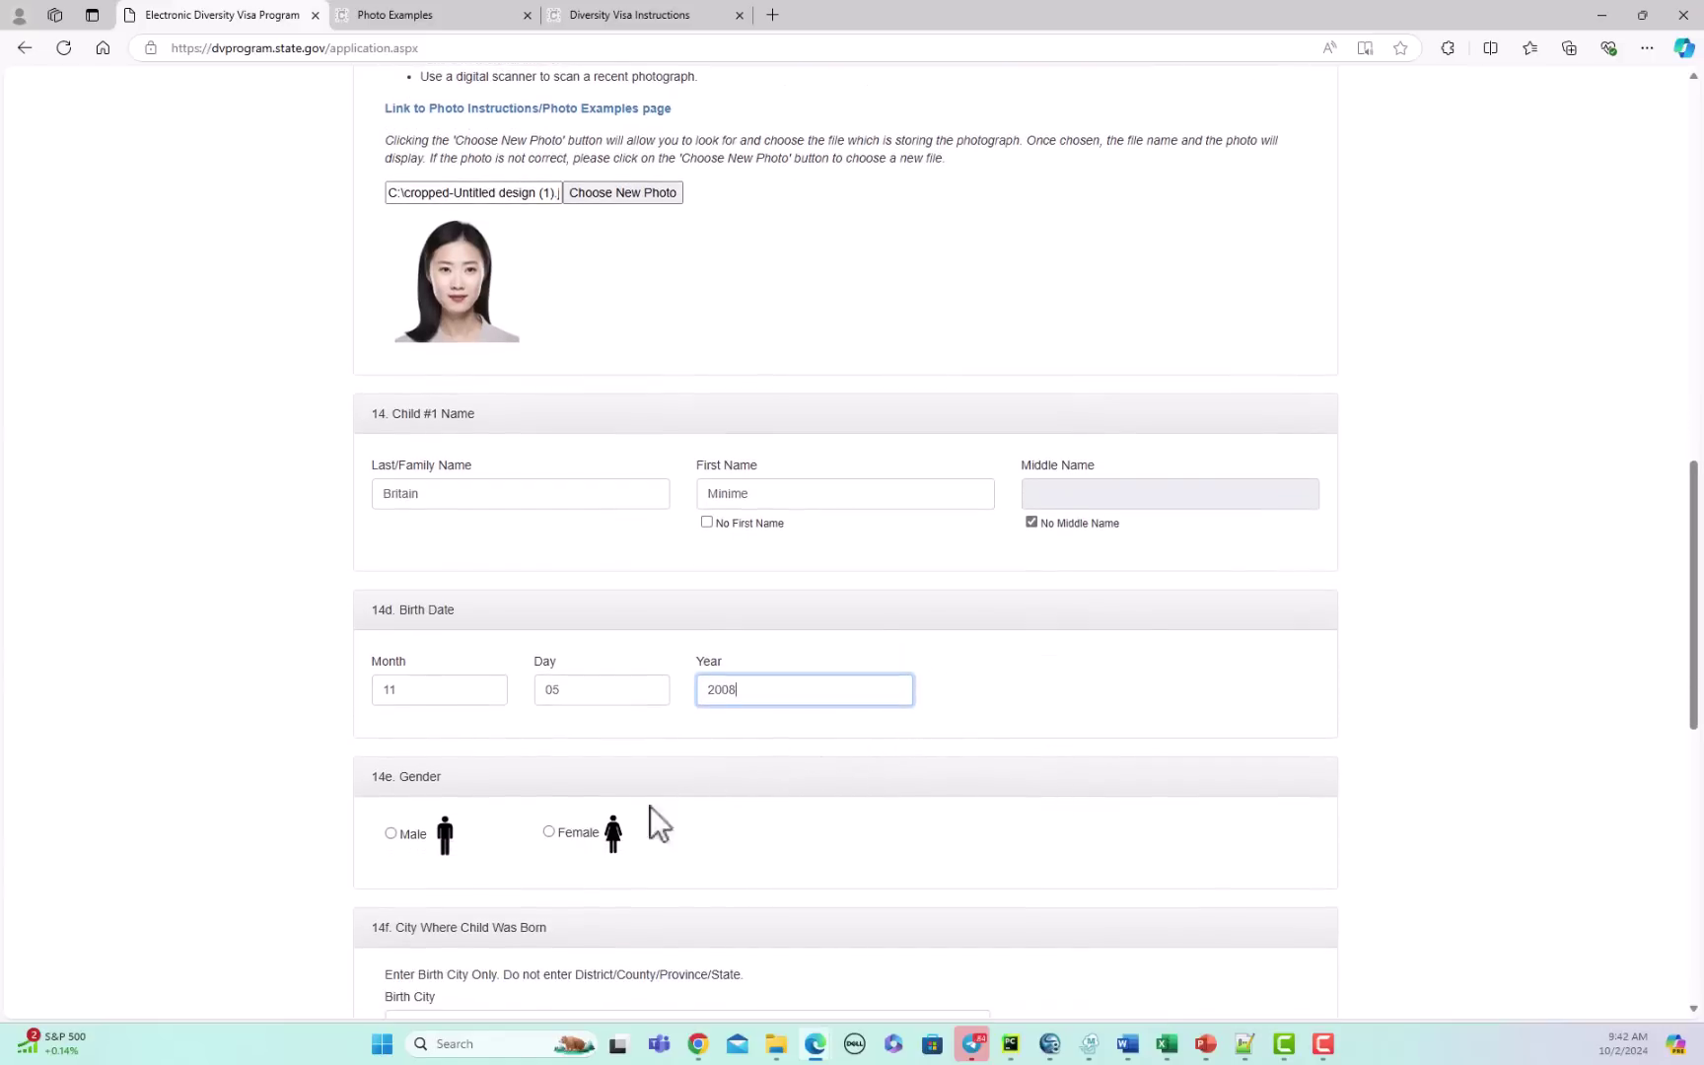
{"action": "left_click", "coordinate": [390, 833]}
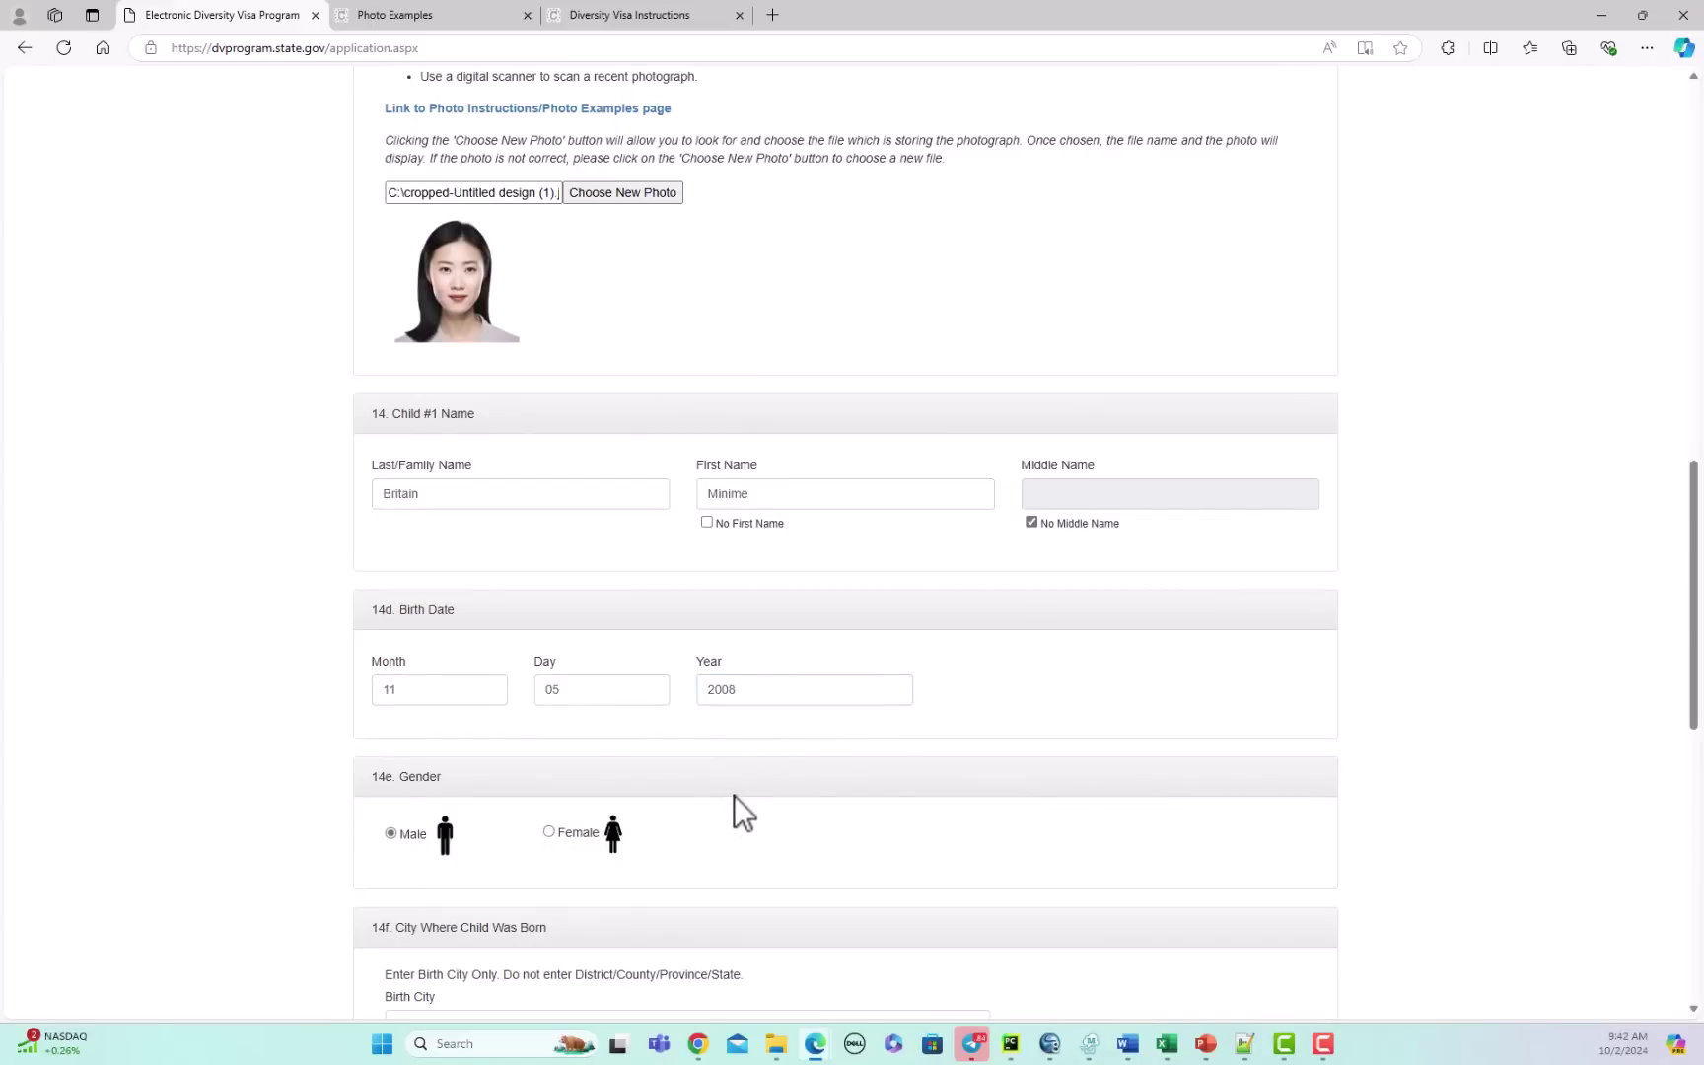
Step: Set child #1's birthplace to London, United Kingdom, correcting an accidental United States choice
{"action": "scroll", "coordinate": [978, 748], "scroll_direction": "down", "scroll_amount": 5}
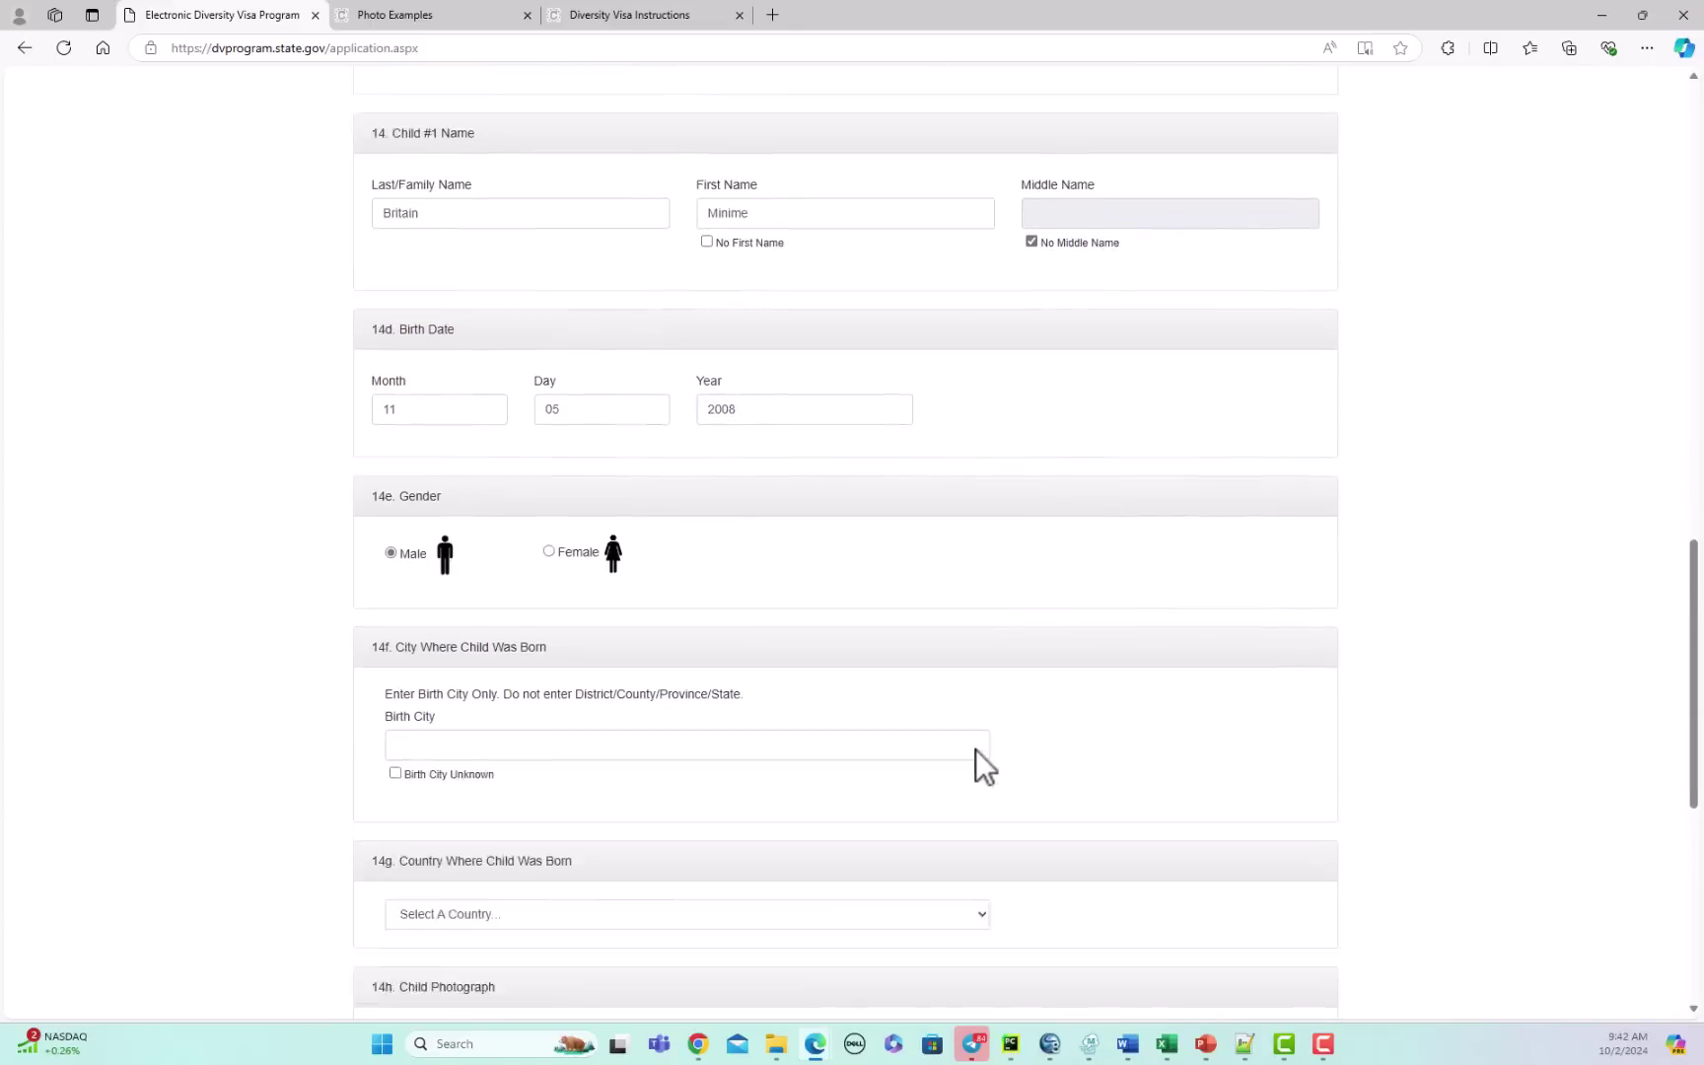
{"action": "left_click", "coordinate": [495, 582]}
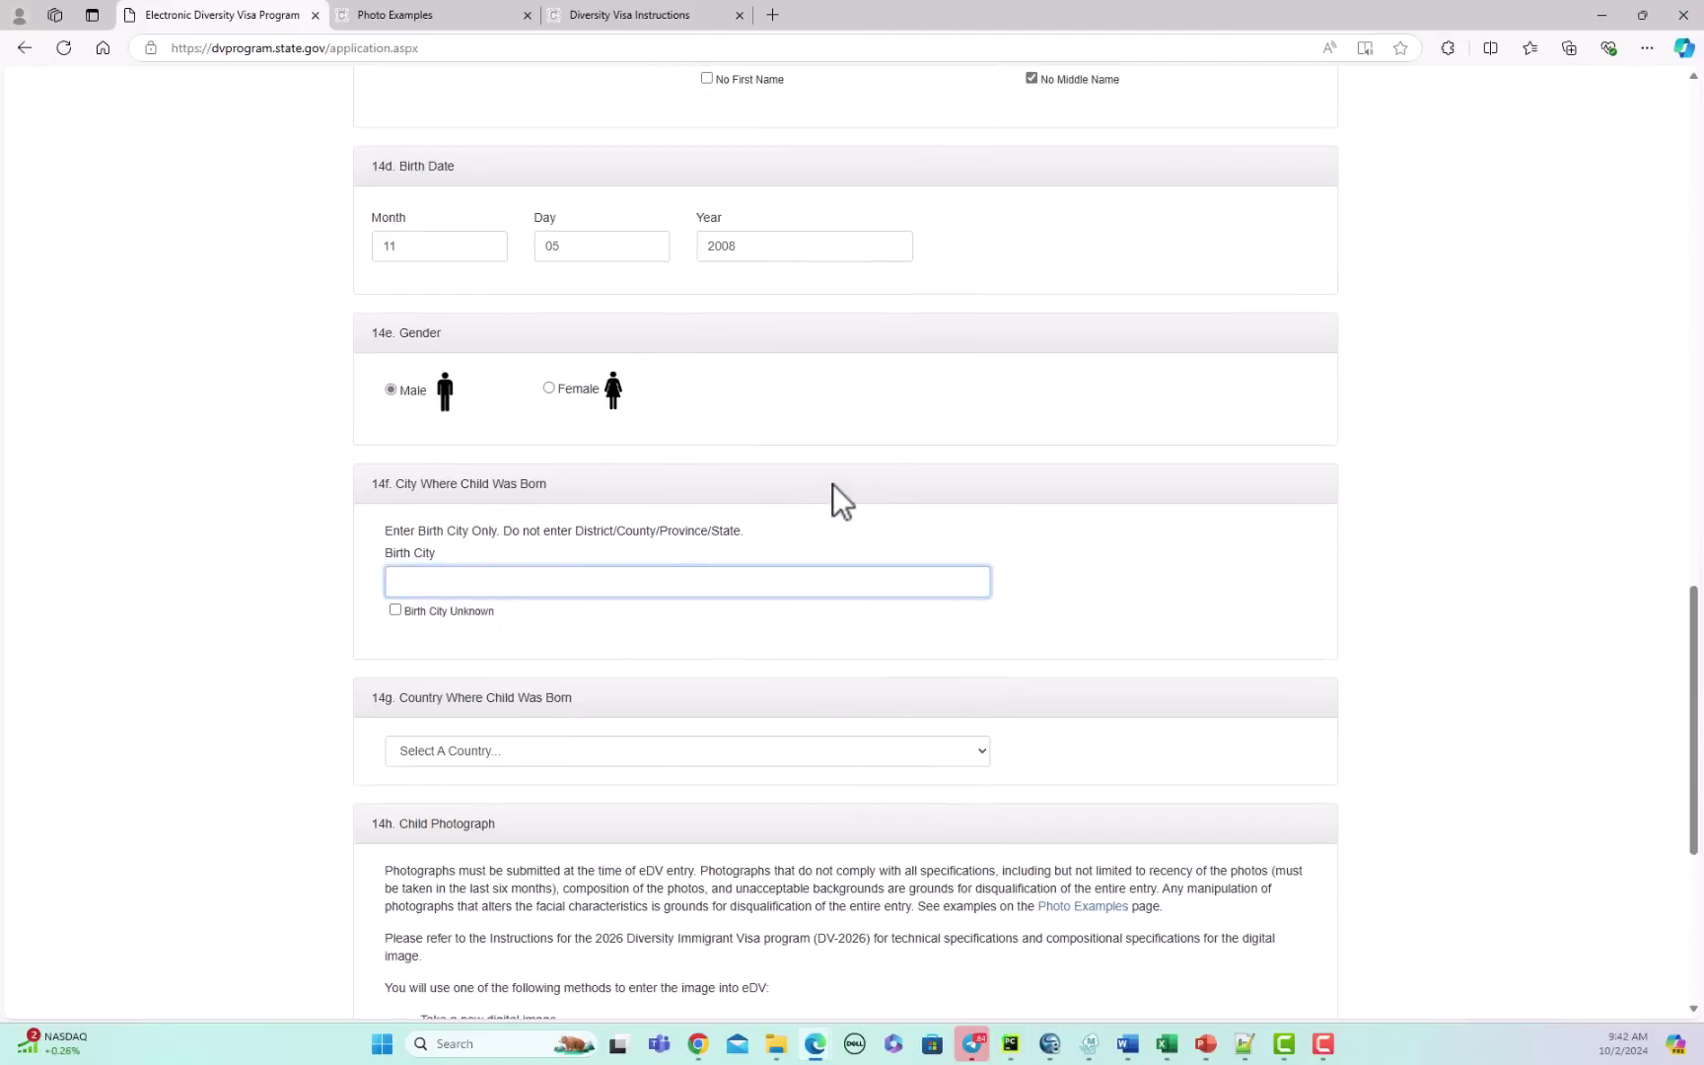
{"action": "type", "text": "London"}
{"action": "left_click", "coordinate": [634, 761]}
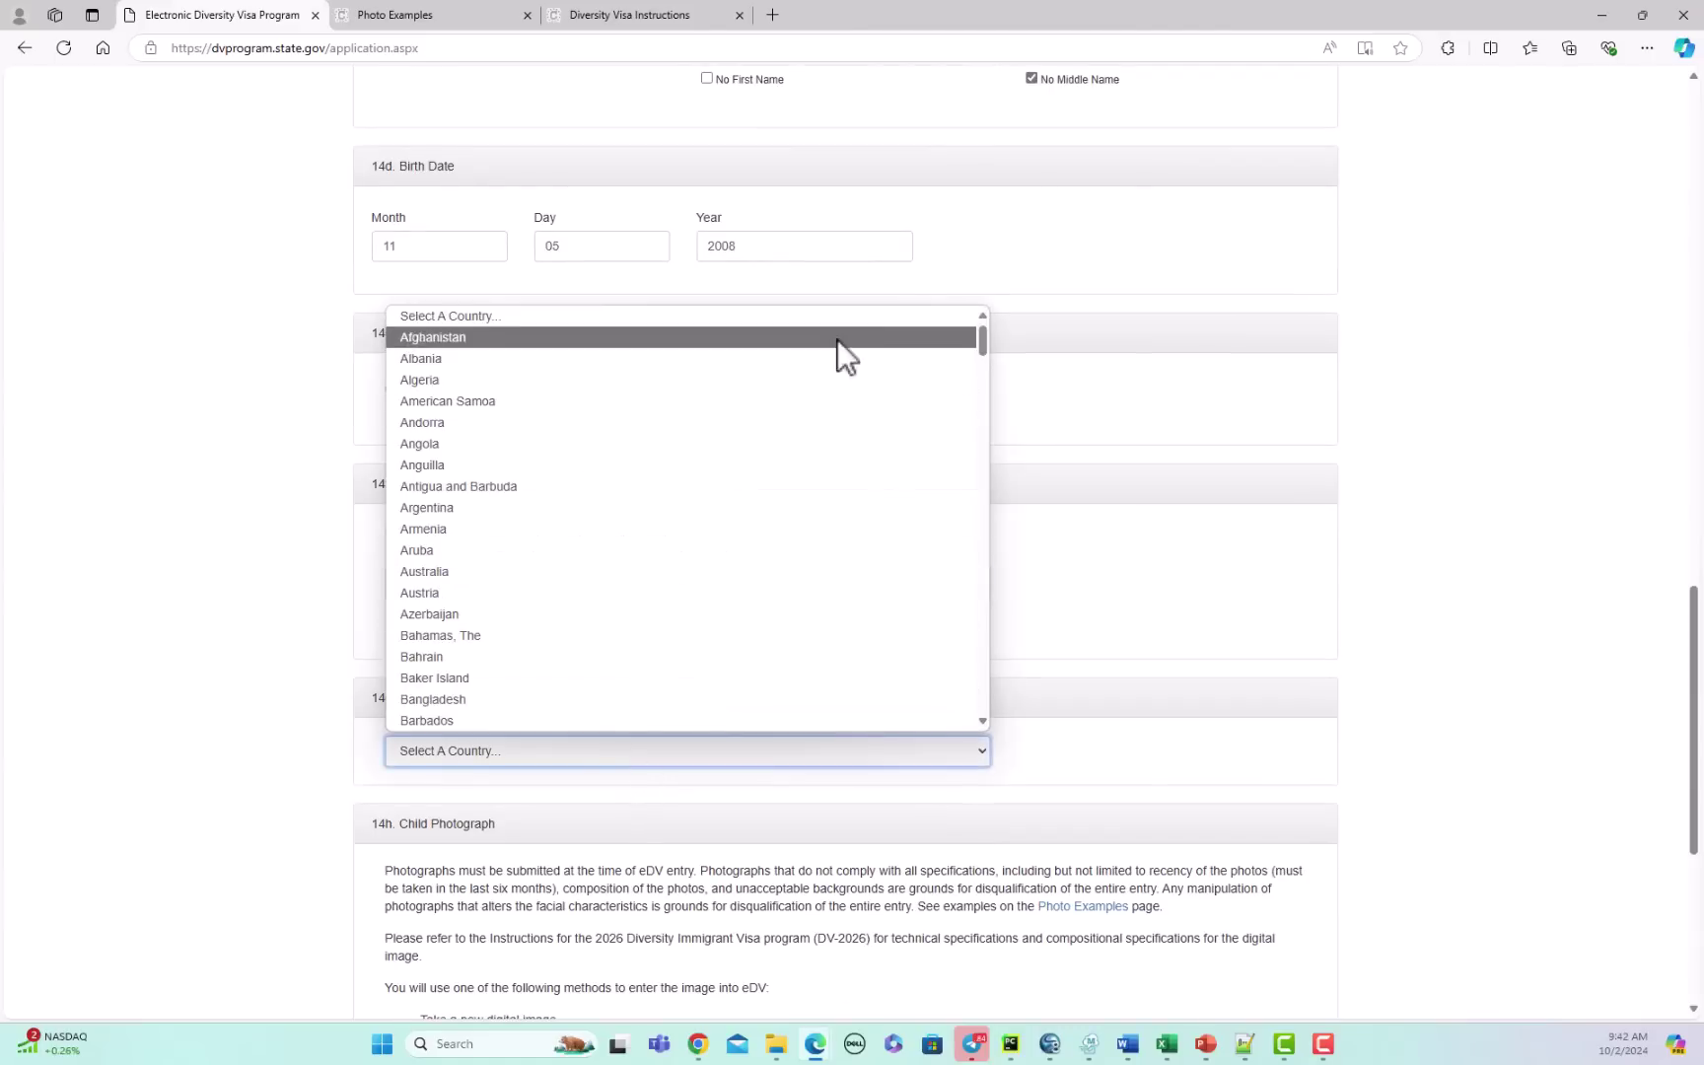
{"action": "left_click_drag", "start_coordinate": [988, 343], "coordinate": [980, 718]}
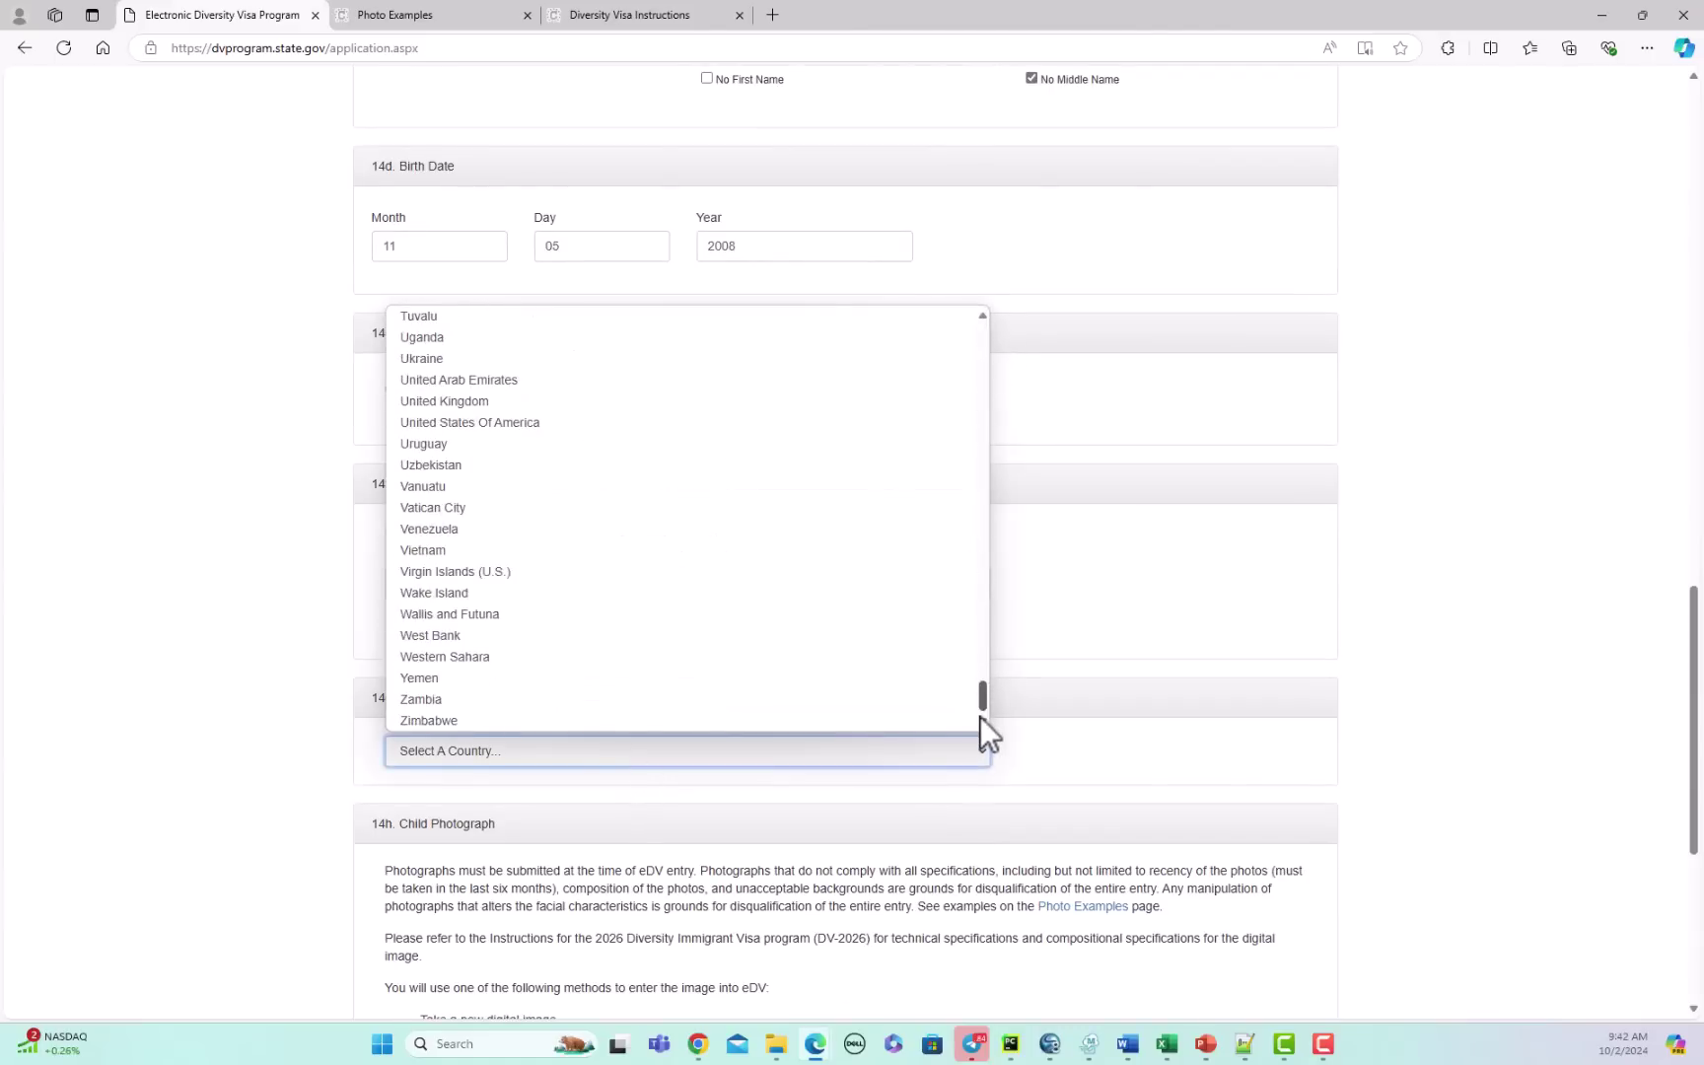
{"action": "left_click", "coordinate": [520, 421]}
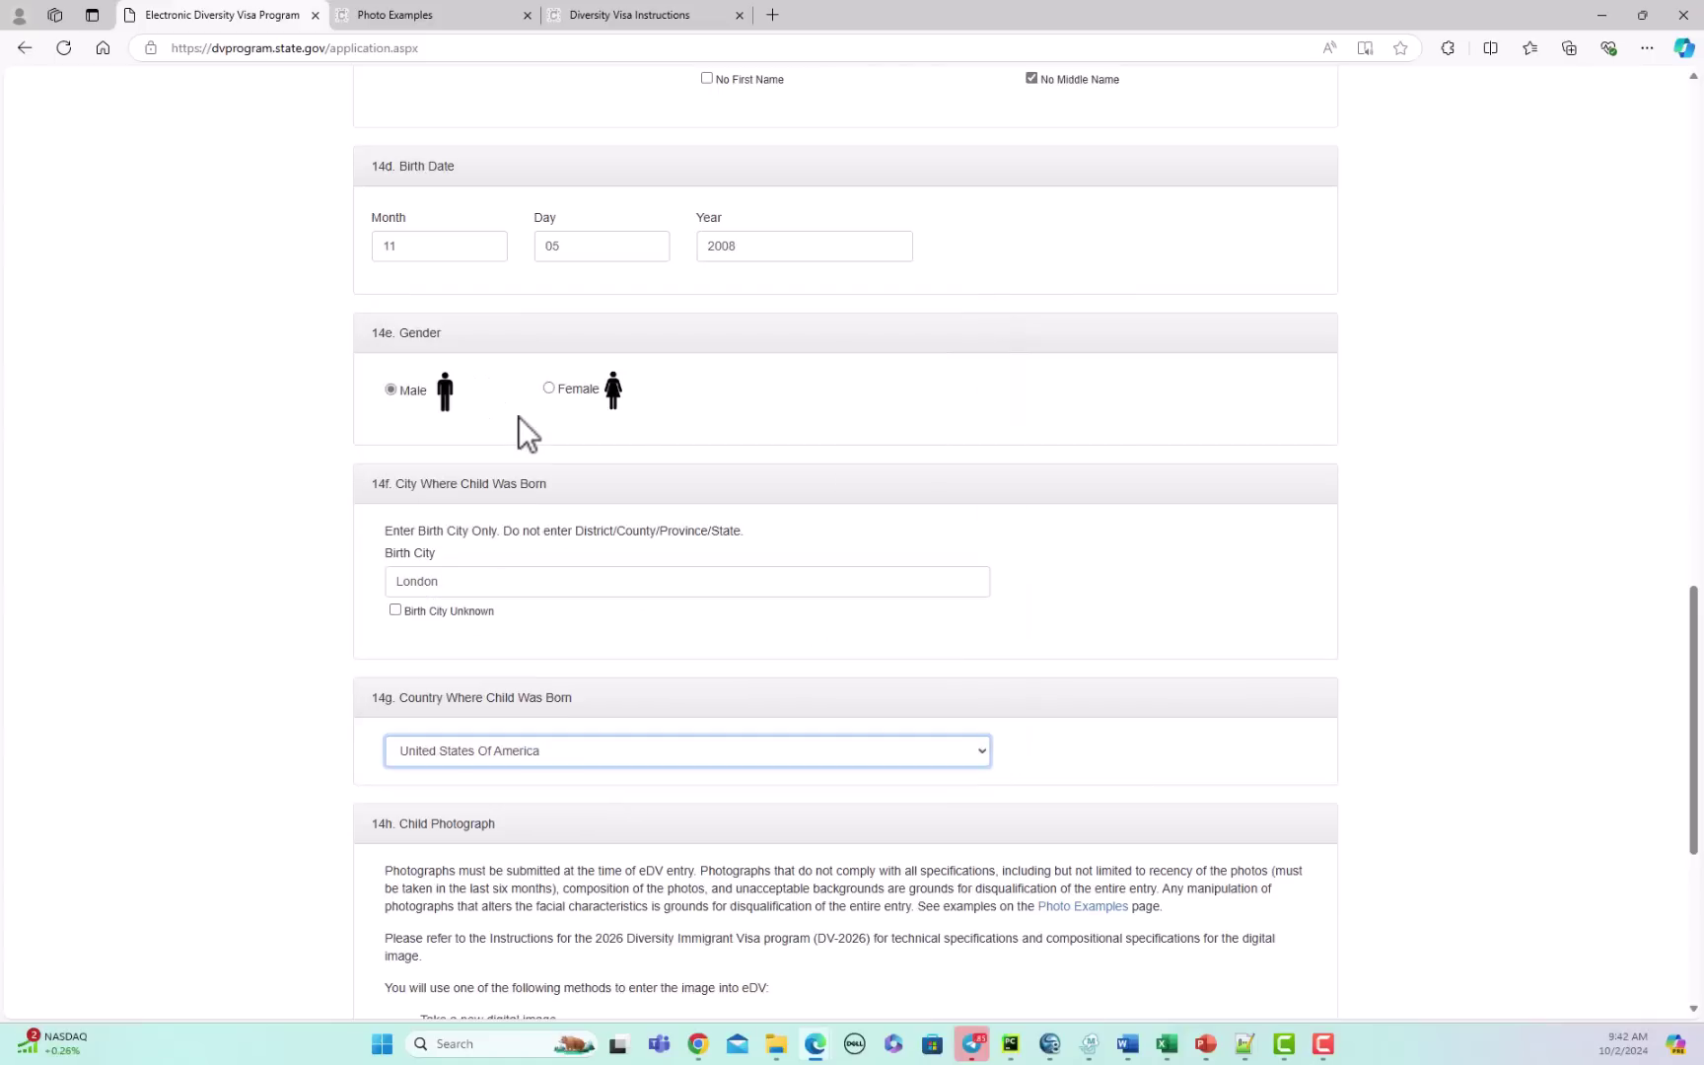
{"action": "left_click", "coordinate": [641, 750]}
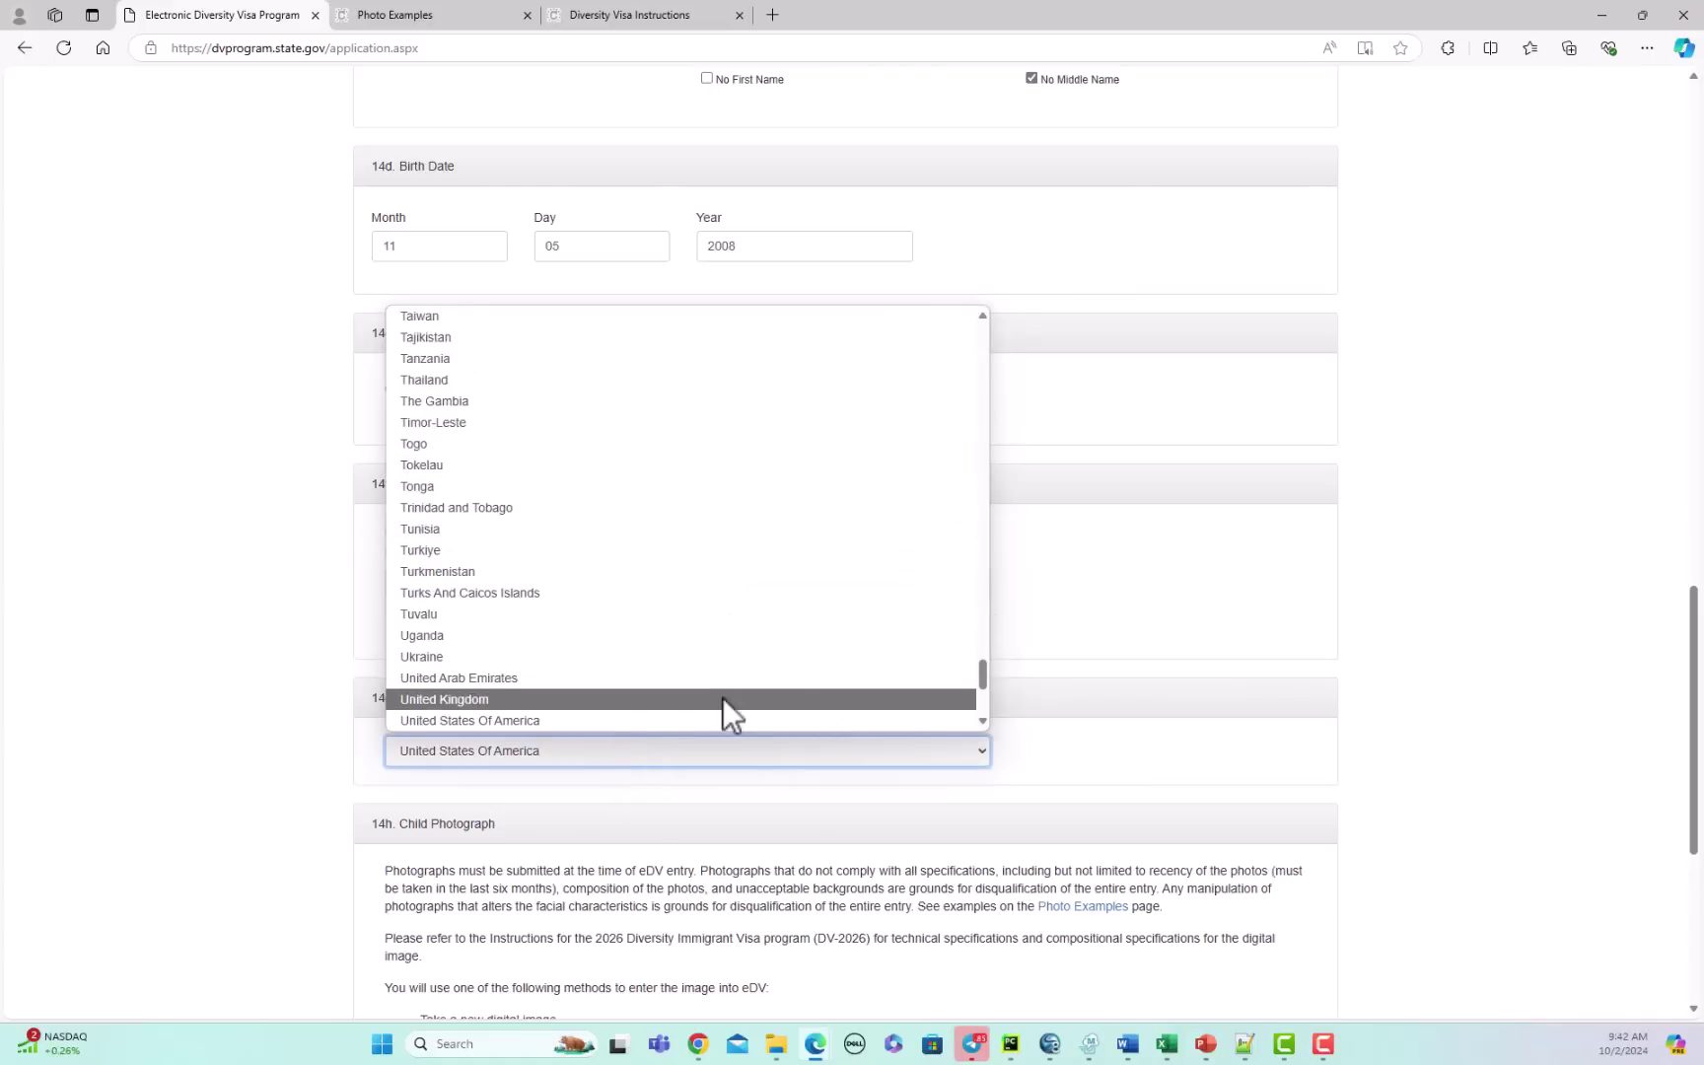
{"action": "left_click", "coordinate": [643, 702]}
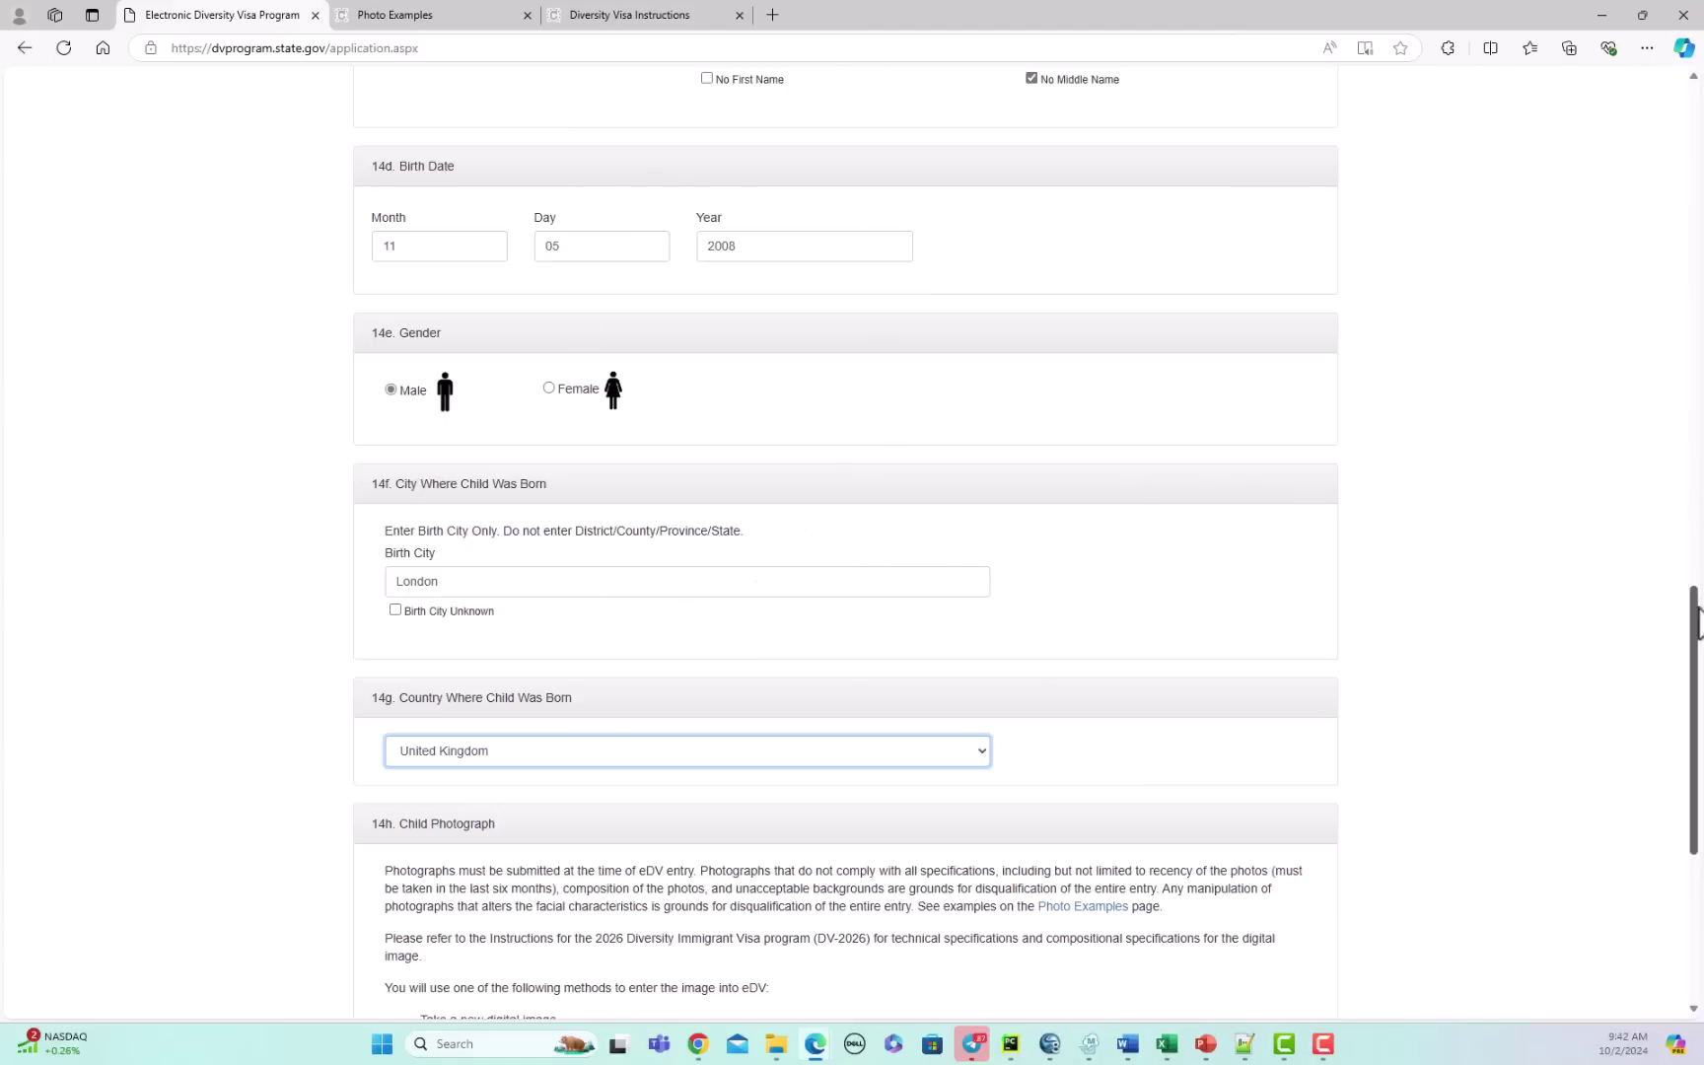
{"action": "left_click_drag", "start_coordinate": [1698, 626], "coordinate": [1698, 693]}
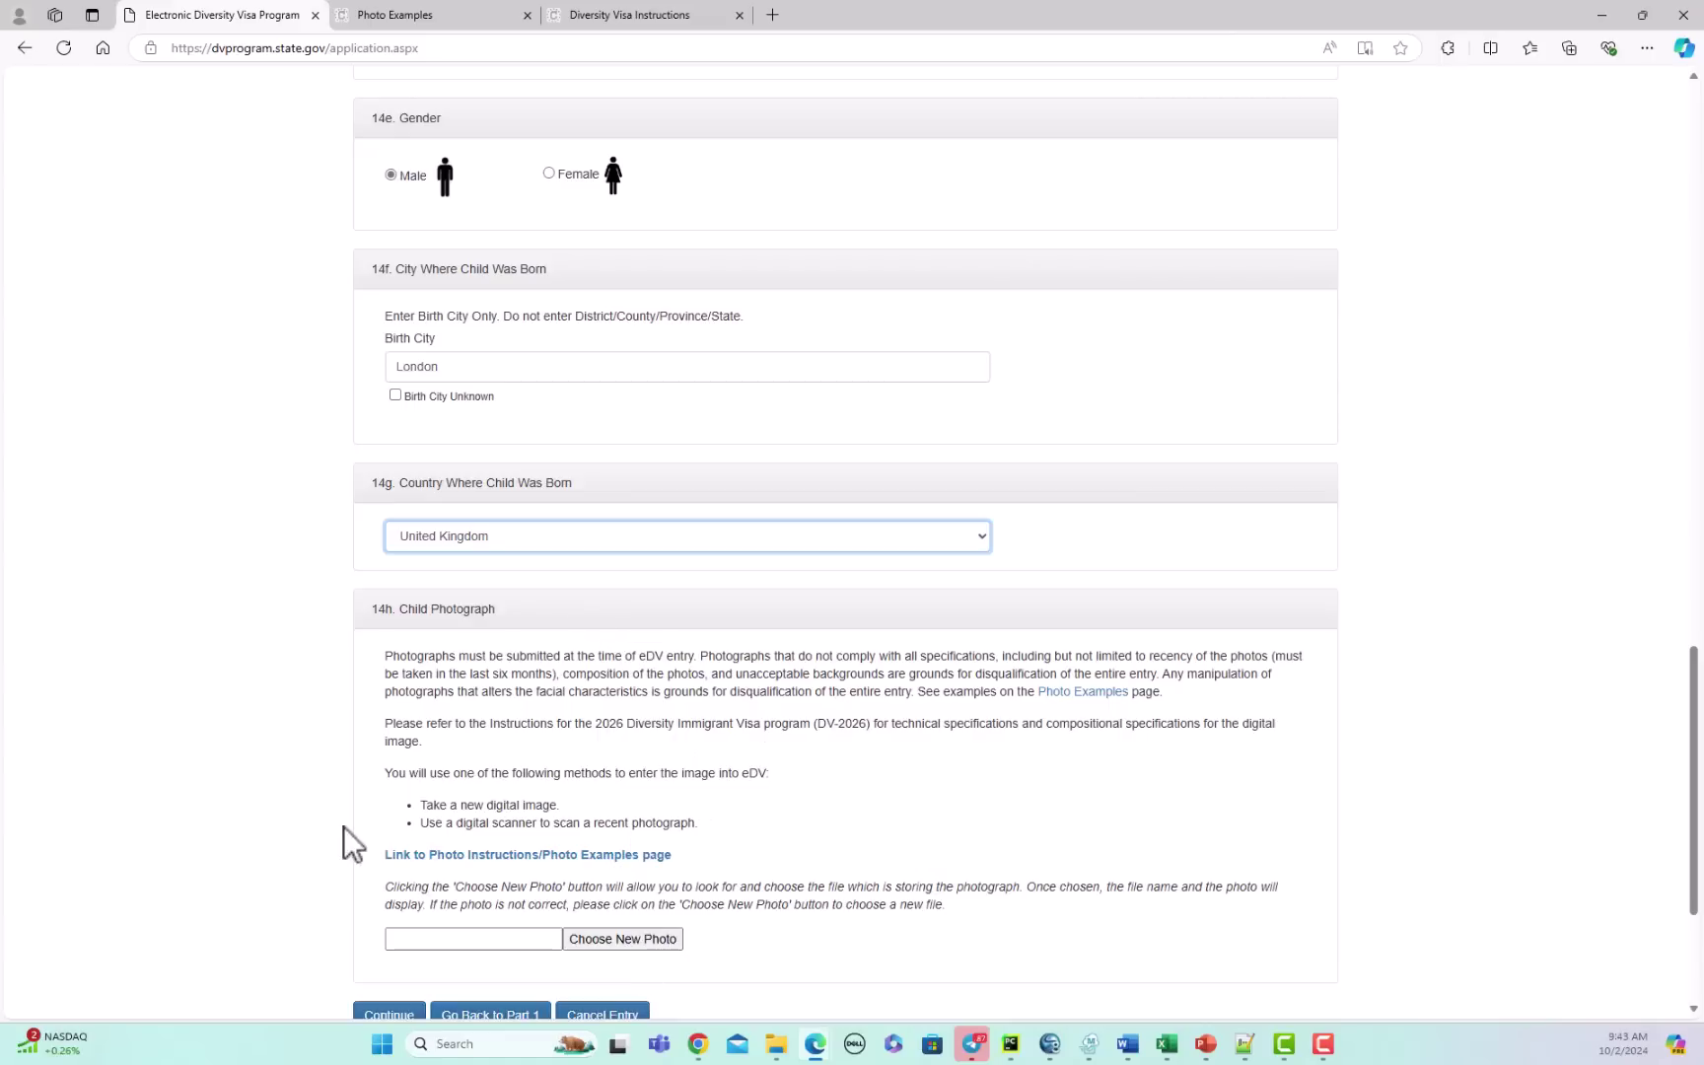
Step: Upload cropped-20240928_113410 as child #1's photograph so its preview shows
{"action": "left_click", "coordinate": [632, 939]}
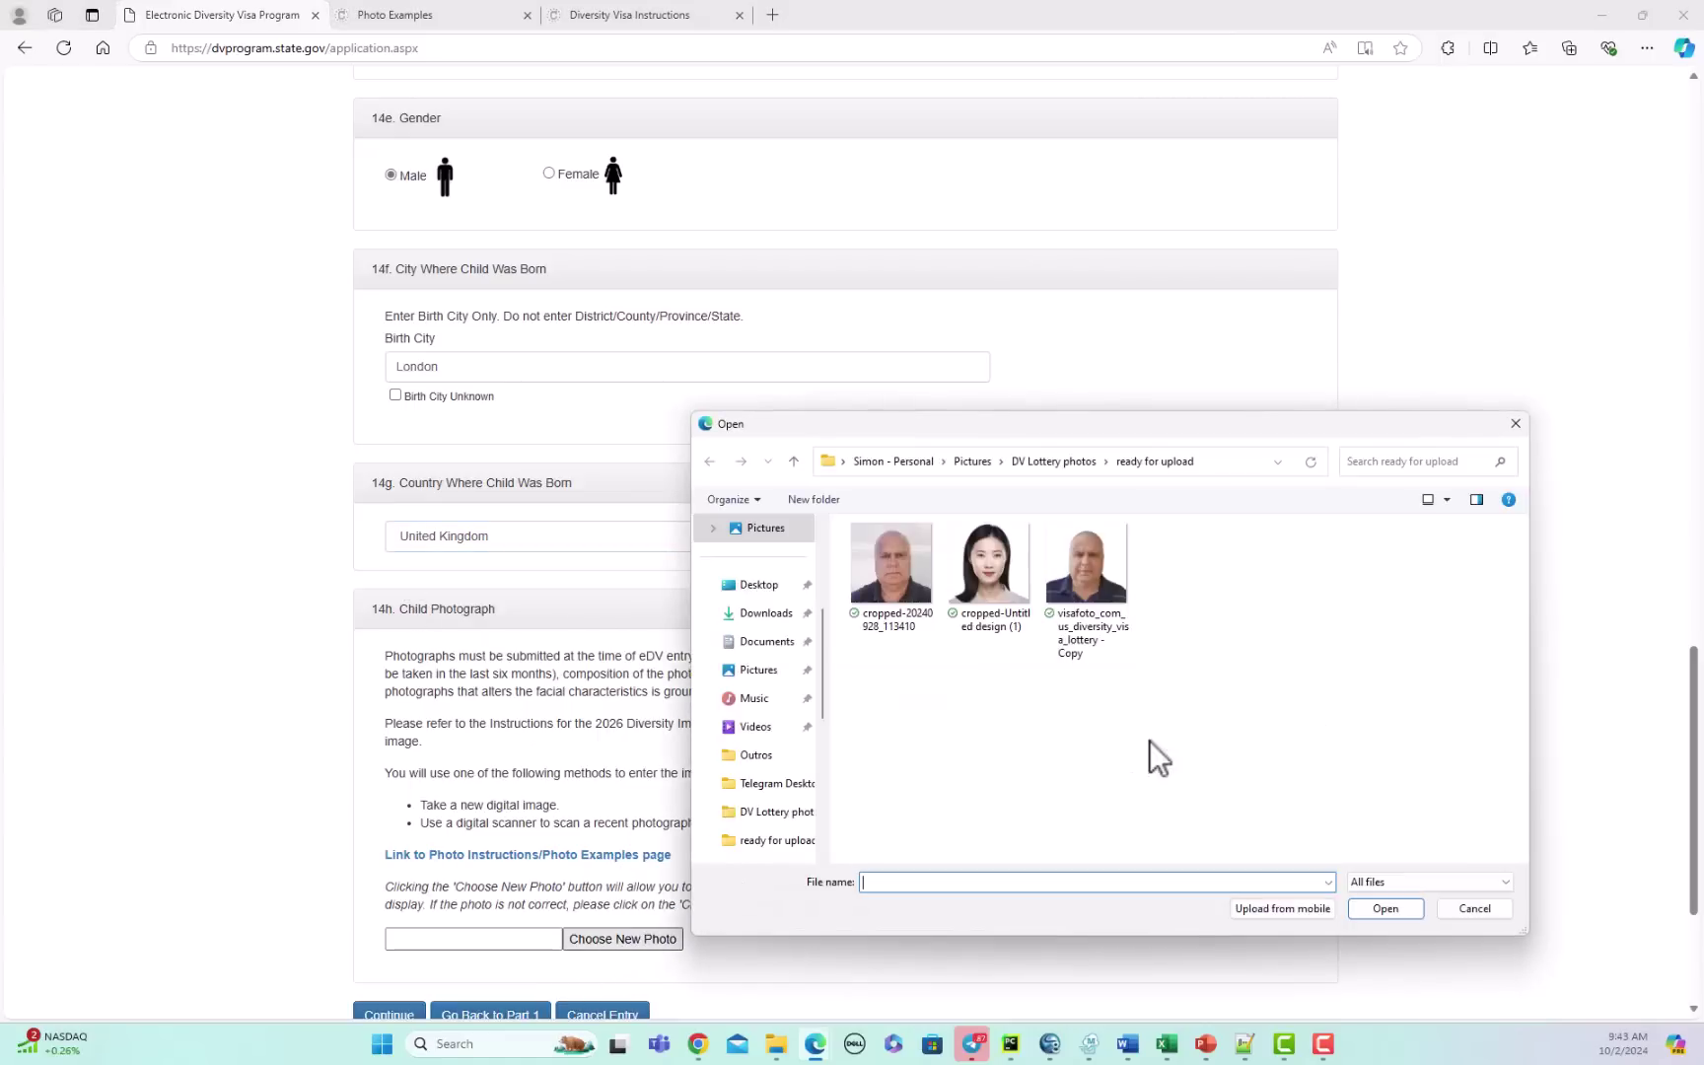
{"action": "left_click", "coordinate": [899, 572]}
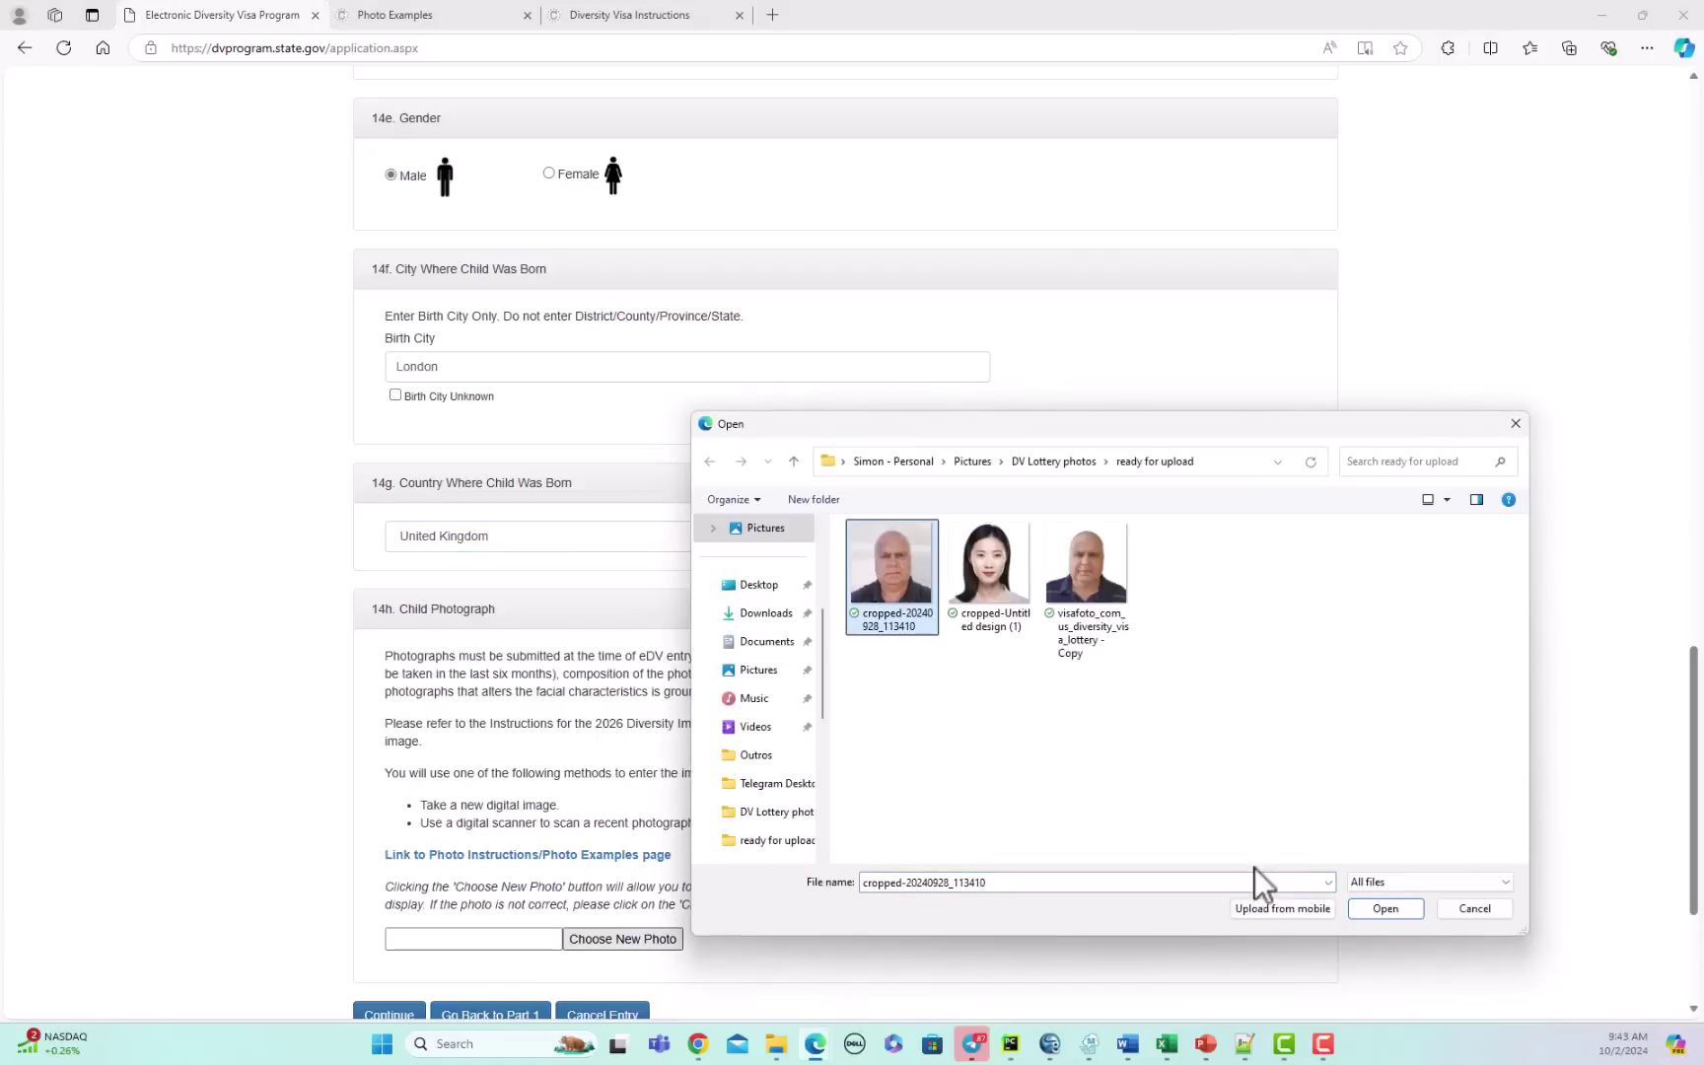
{"action": "left_click", "coordinate": [1384, 909]}
{"action": "scroll", "coordinate": [706, 714], "scroll_direction": "down", "scroll_amount": 3}
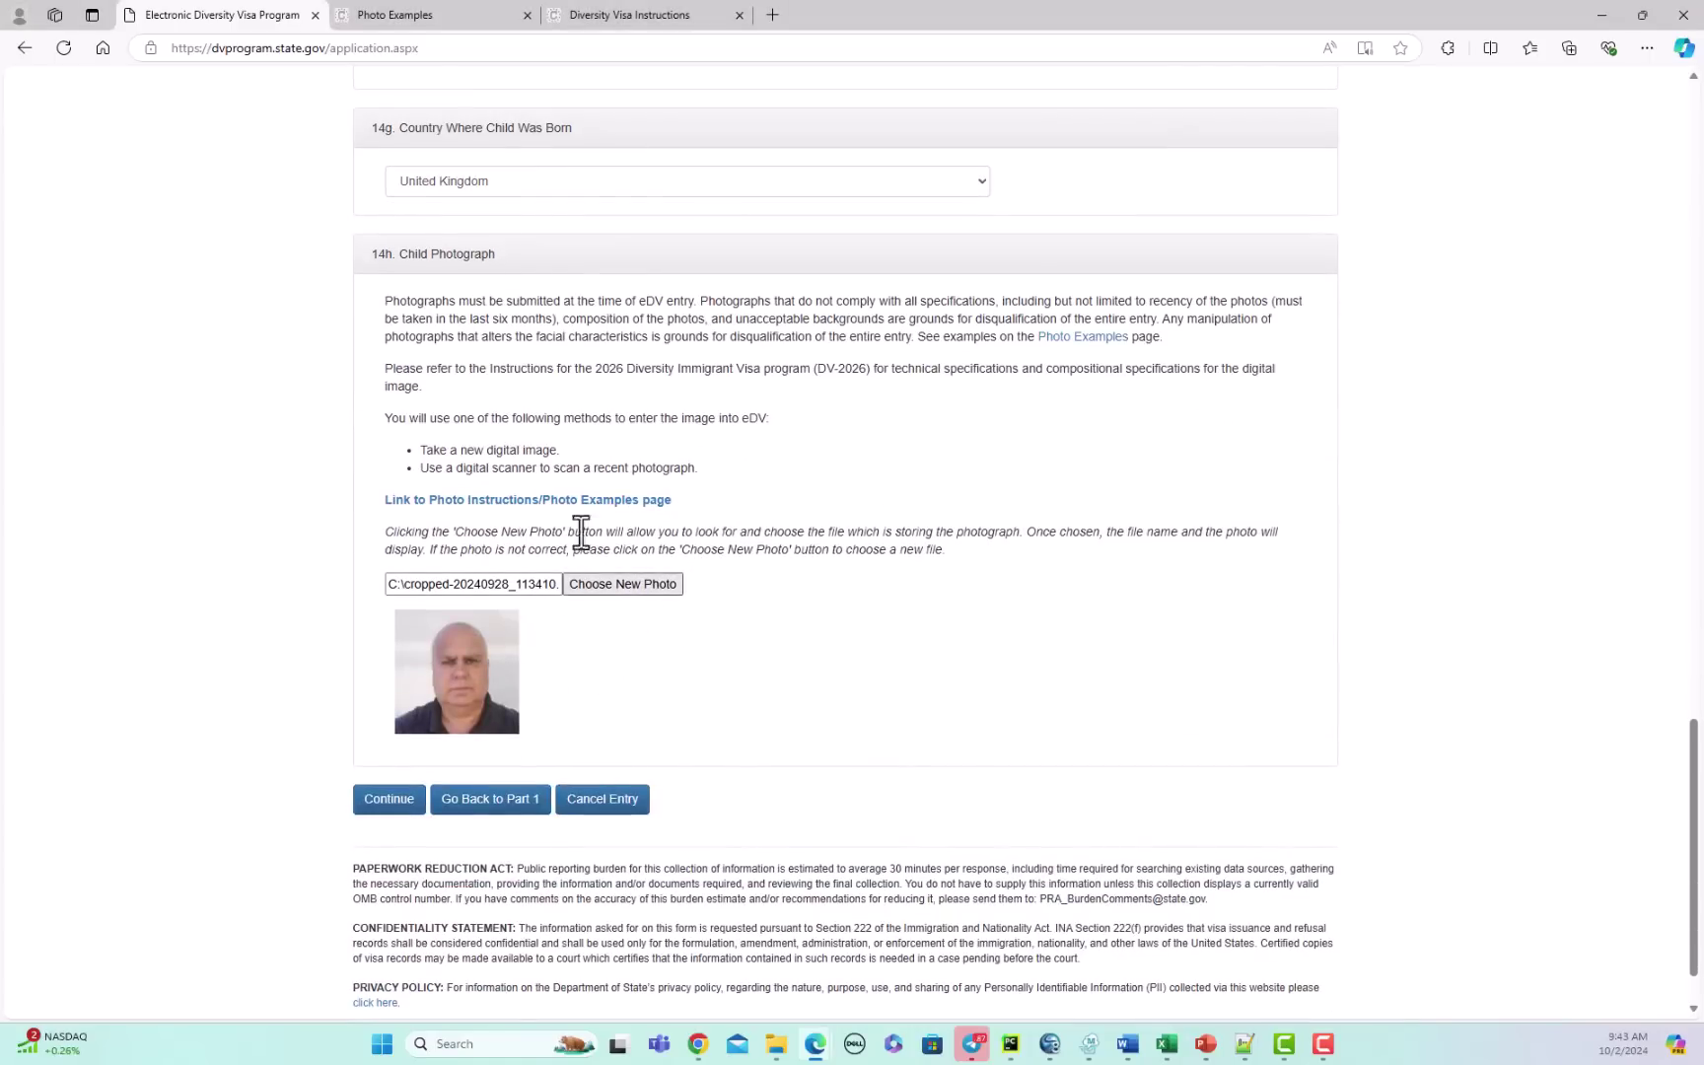
Step: Continue to the review page, scroll through the entry summary, and return to the top
{"action": "left_click", "coordinate": [388, 800]}
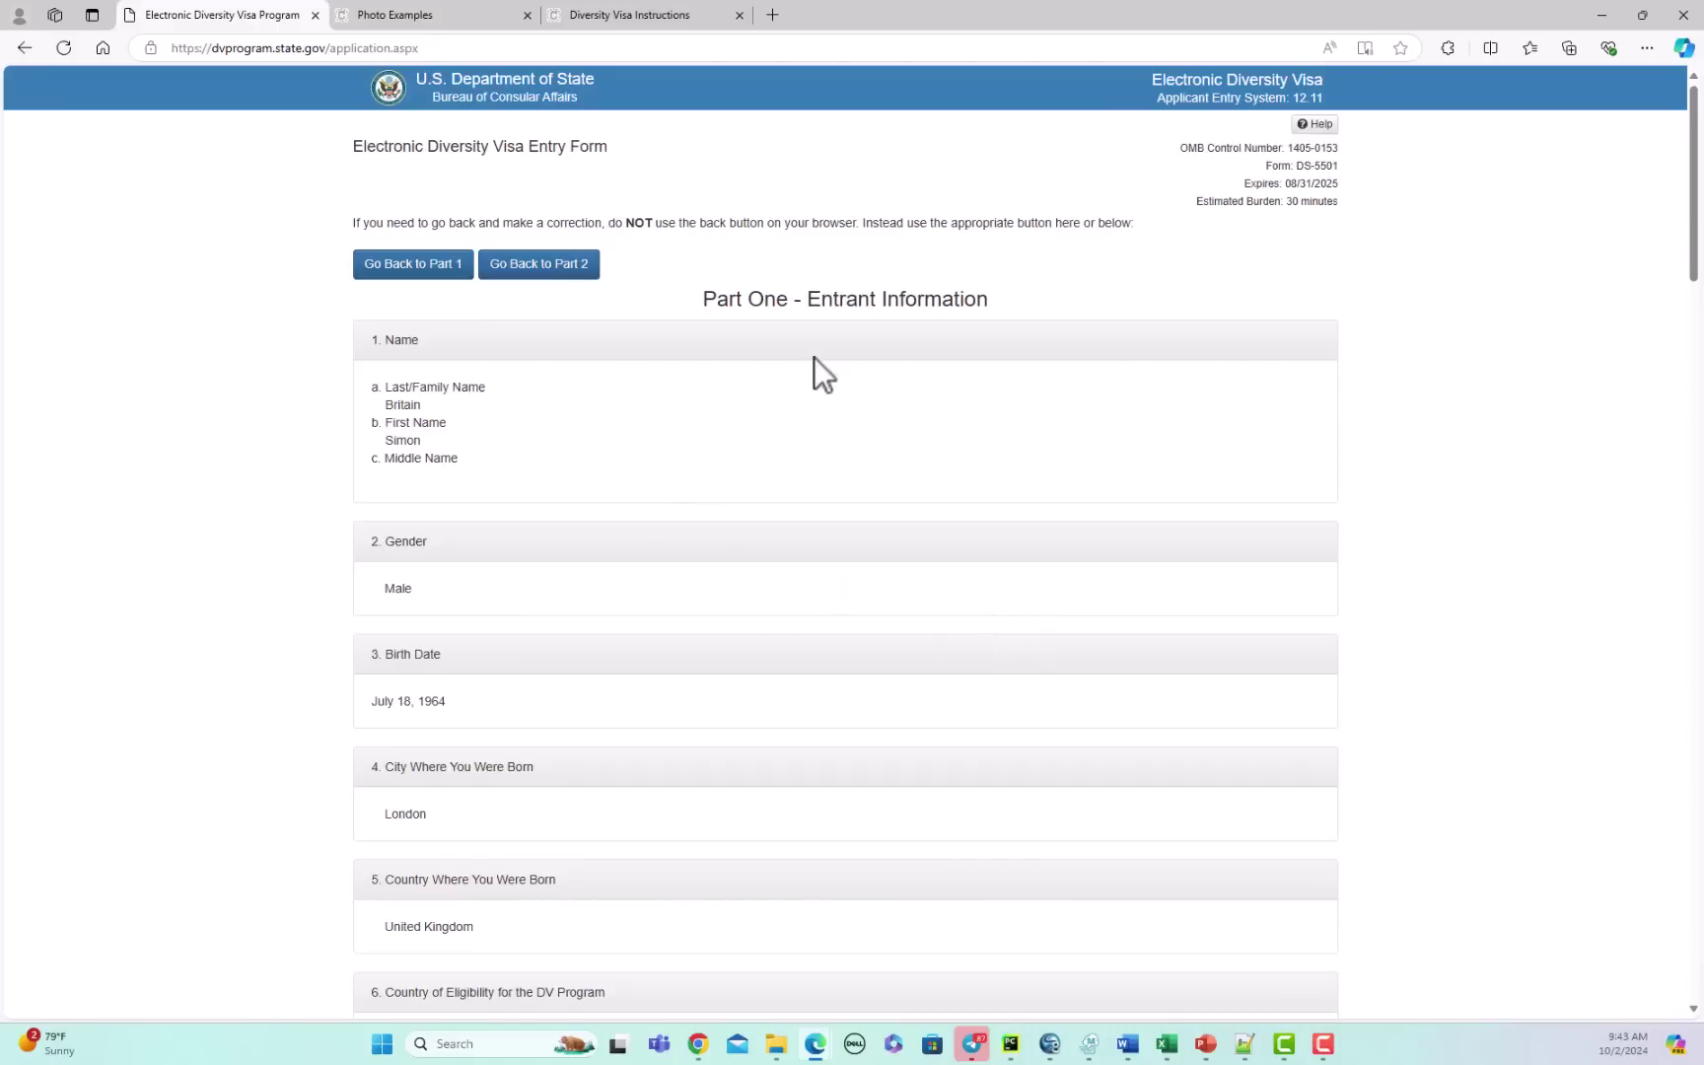
{"action": "scroll", "coordinate": [810, 557], "scroll_direction": "down", "scroll_amount": 6}
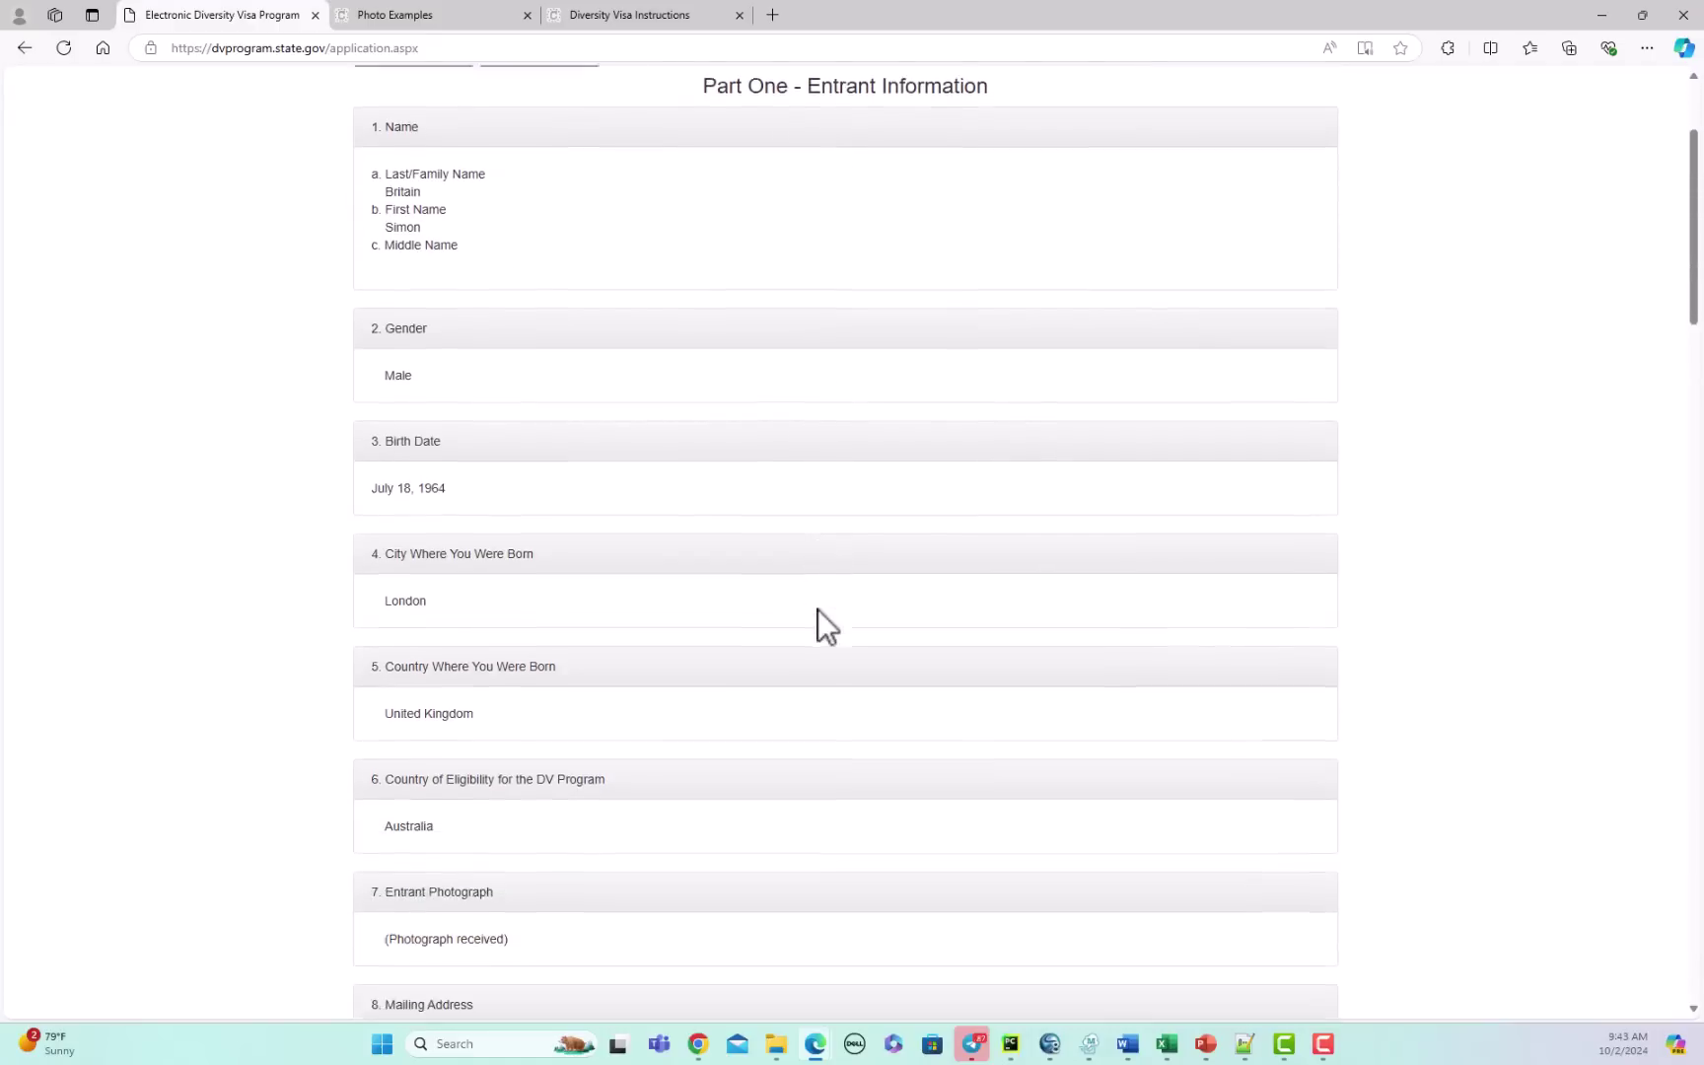
{"action": "scroll", "coordinate": [771, 556], "scroll_direction": "down", "scroll_amount": 8}
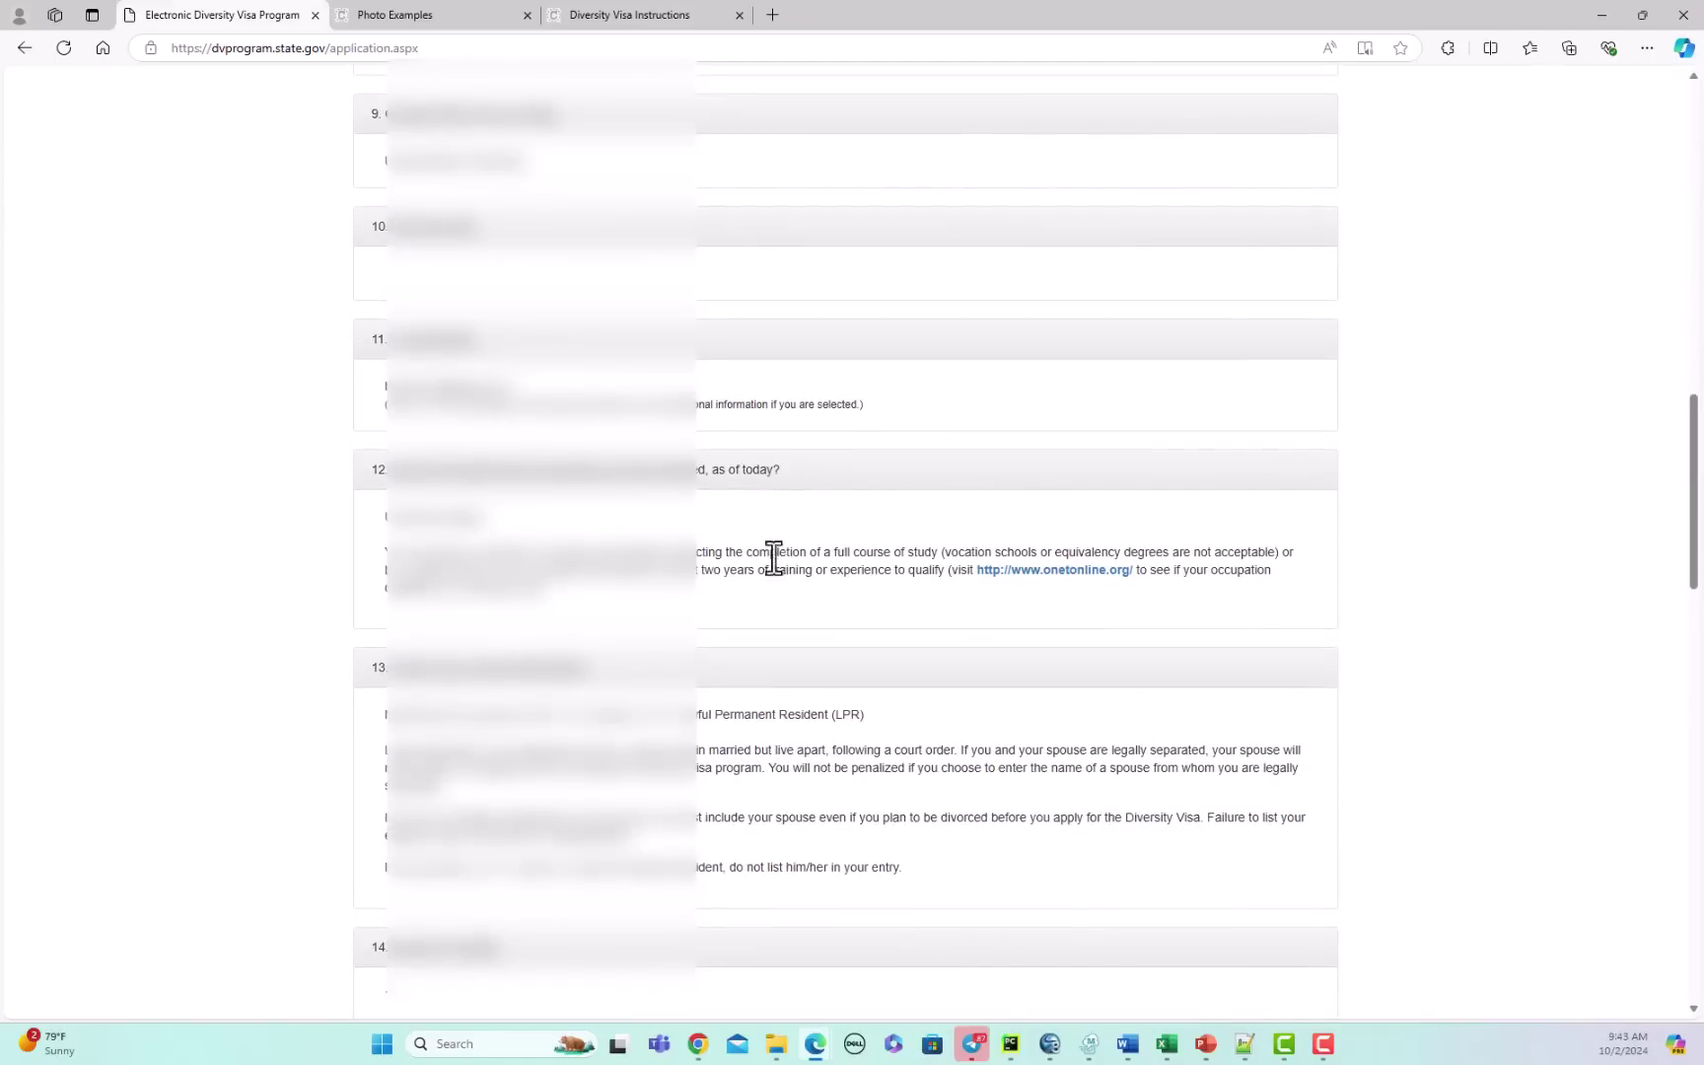
{"action": "scroll", "coordinate": [771, 556], "scroll_direction": "down", "scroll_amount": 8}
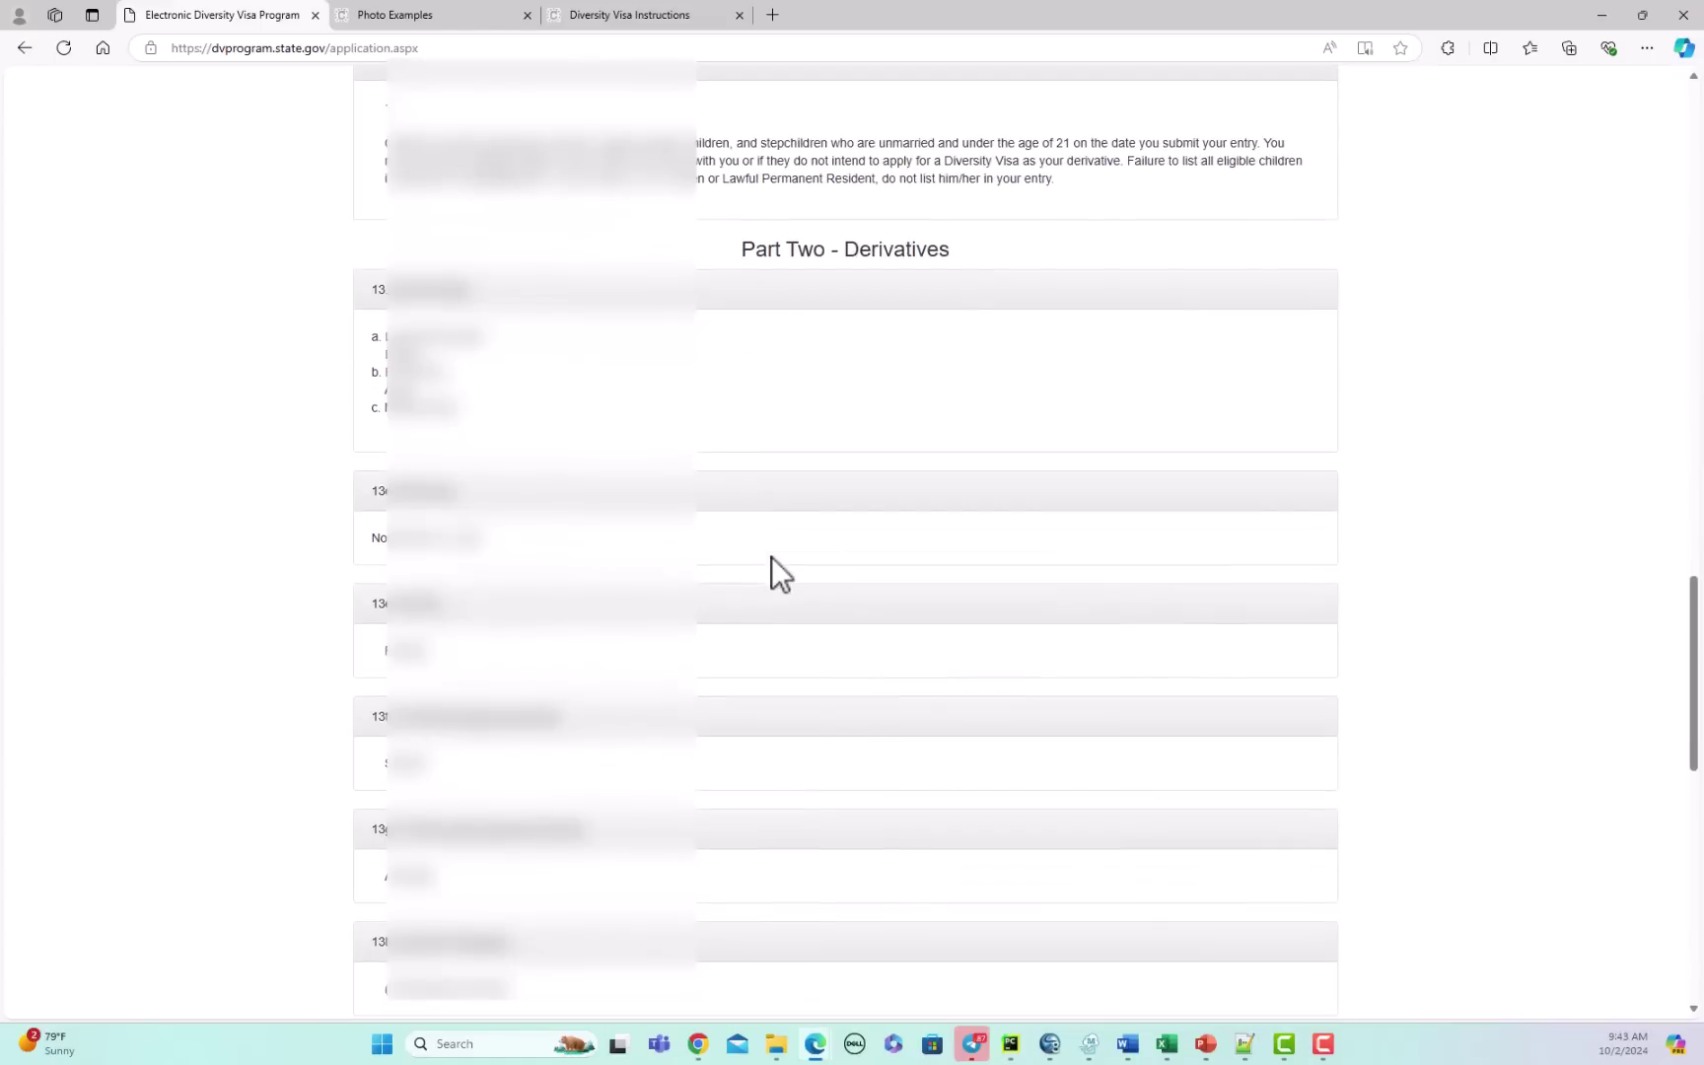
{"action": "scroll", "coordinate": [771, 556], "scroll_direction": "down", "scroll_amount": 10}
{"action": "scroll", "coordinate": [771, 556], "scroll_direction": "down", "scroll_amount": 2}
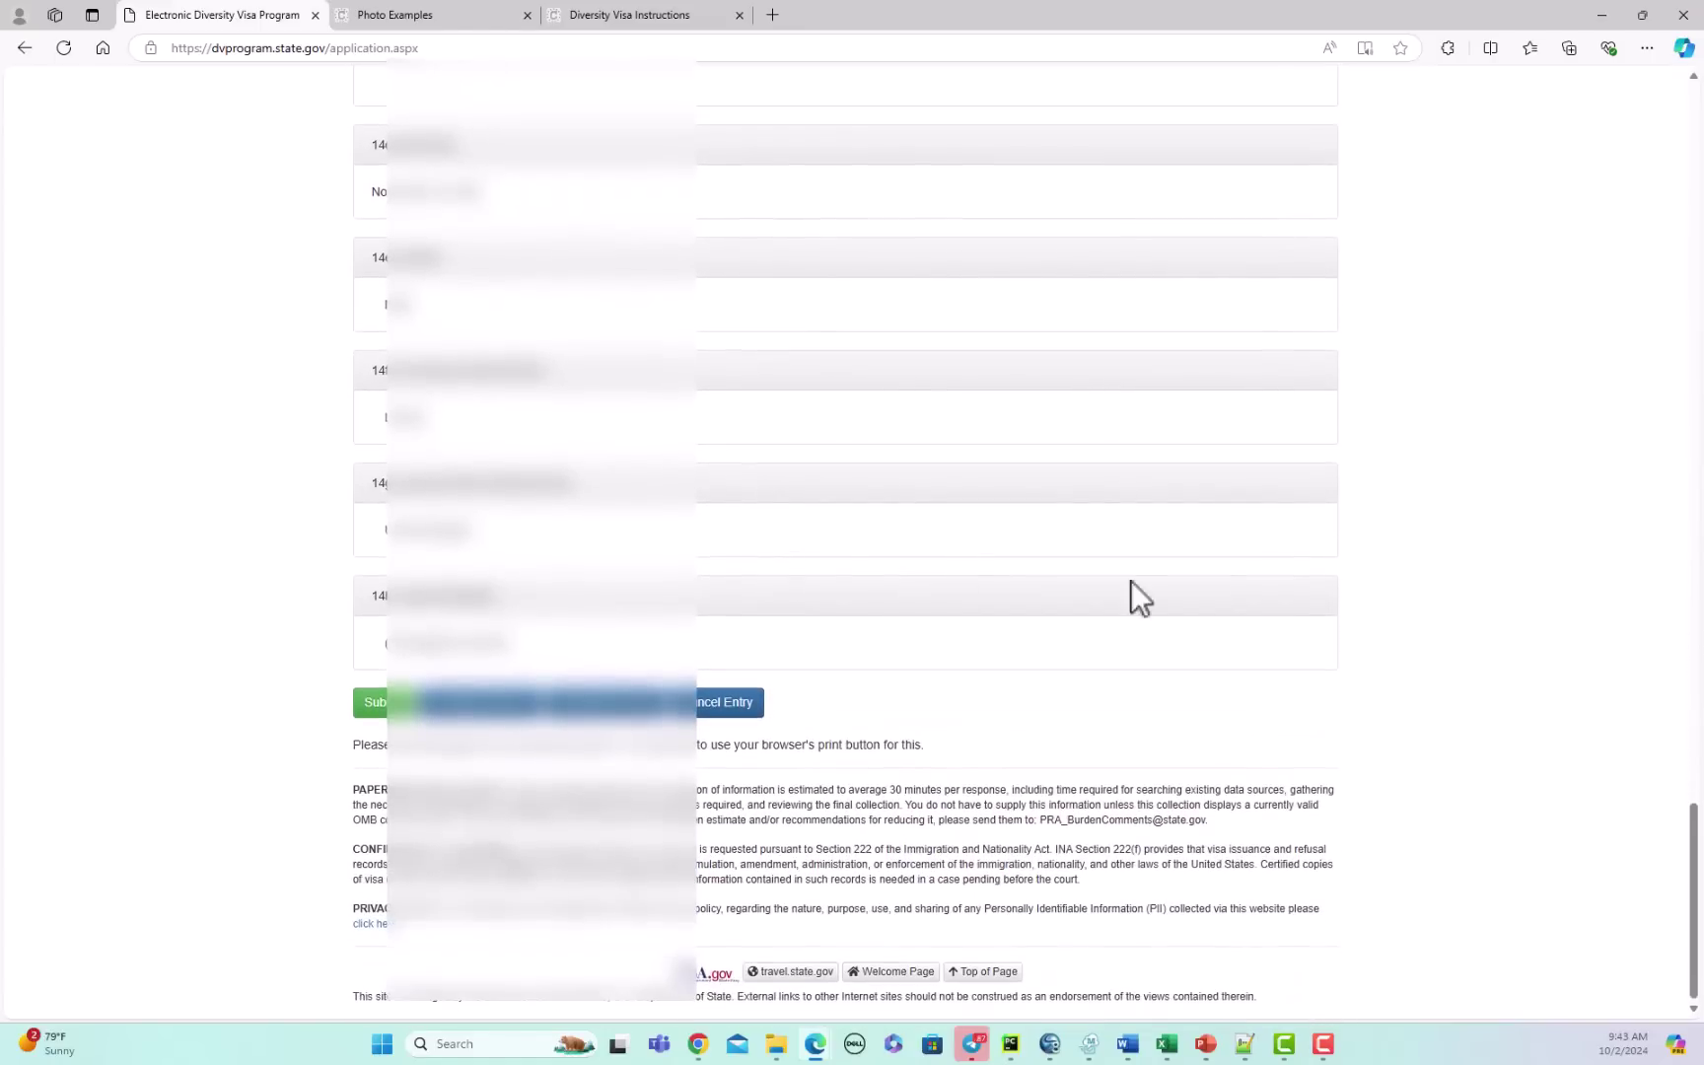
{"action": "left_click_drag", "start_coordinate": [1689, 840], "coordinate": [1691, 141]}
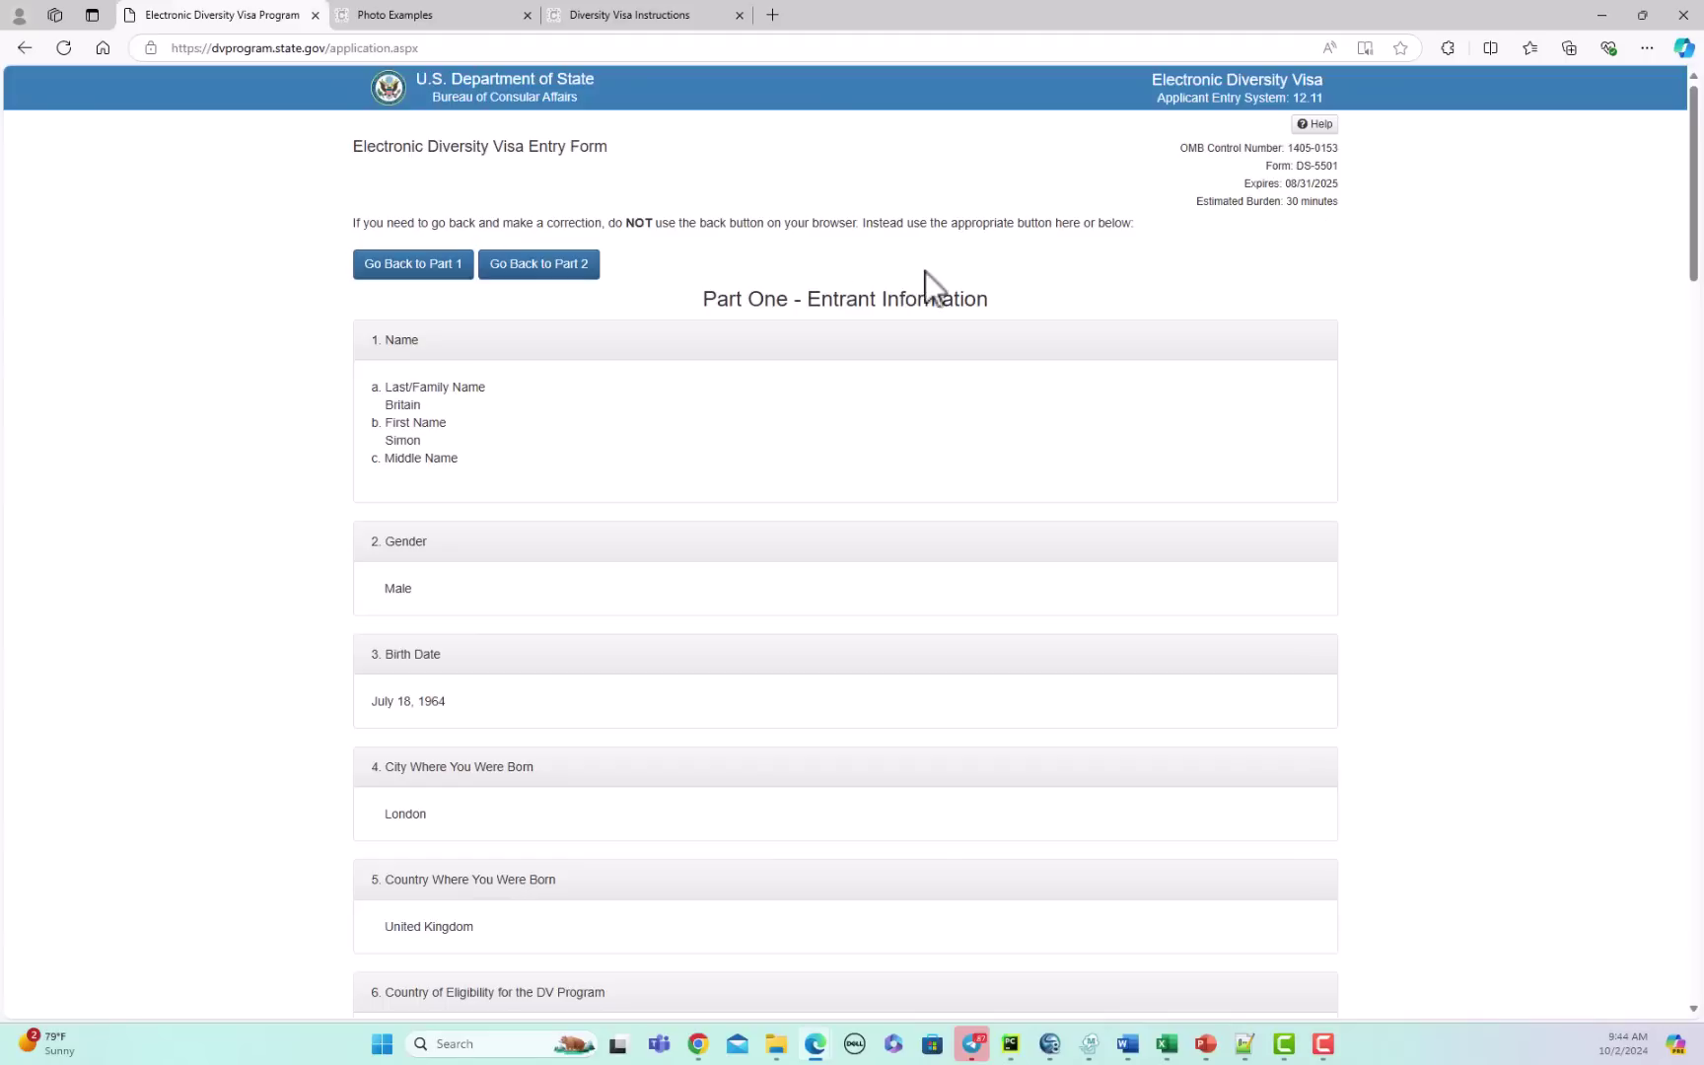
{"action": "left_click", "coordinate": [1651, 47]}
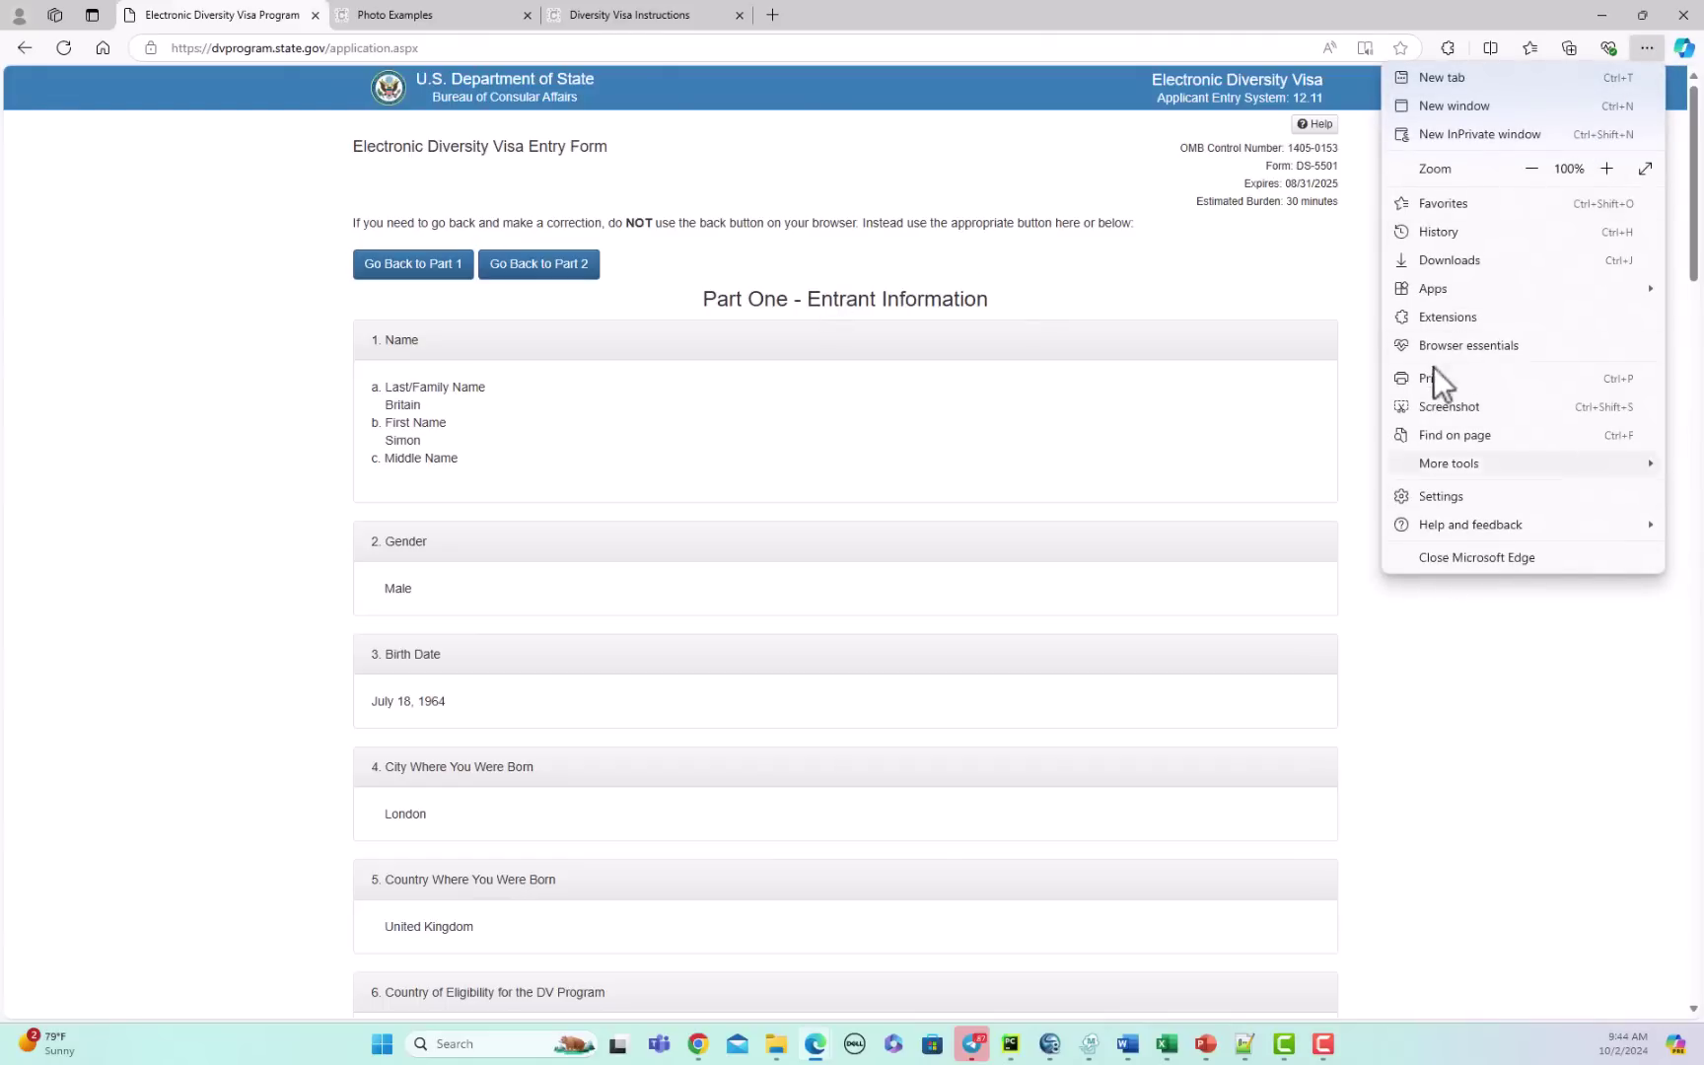
{"action": "left_click", "coordinate": [1512, 742]}
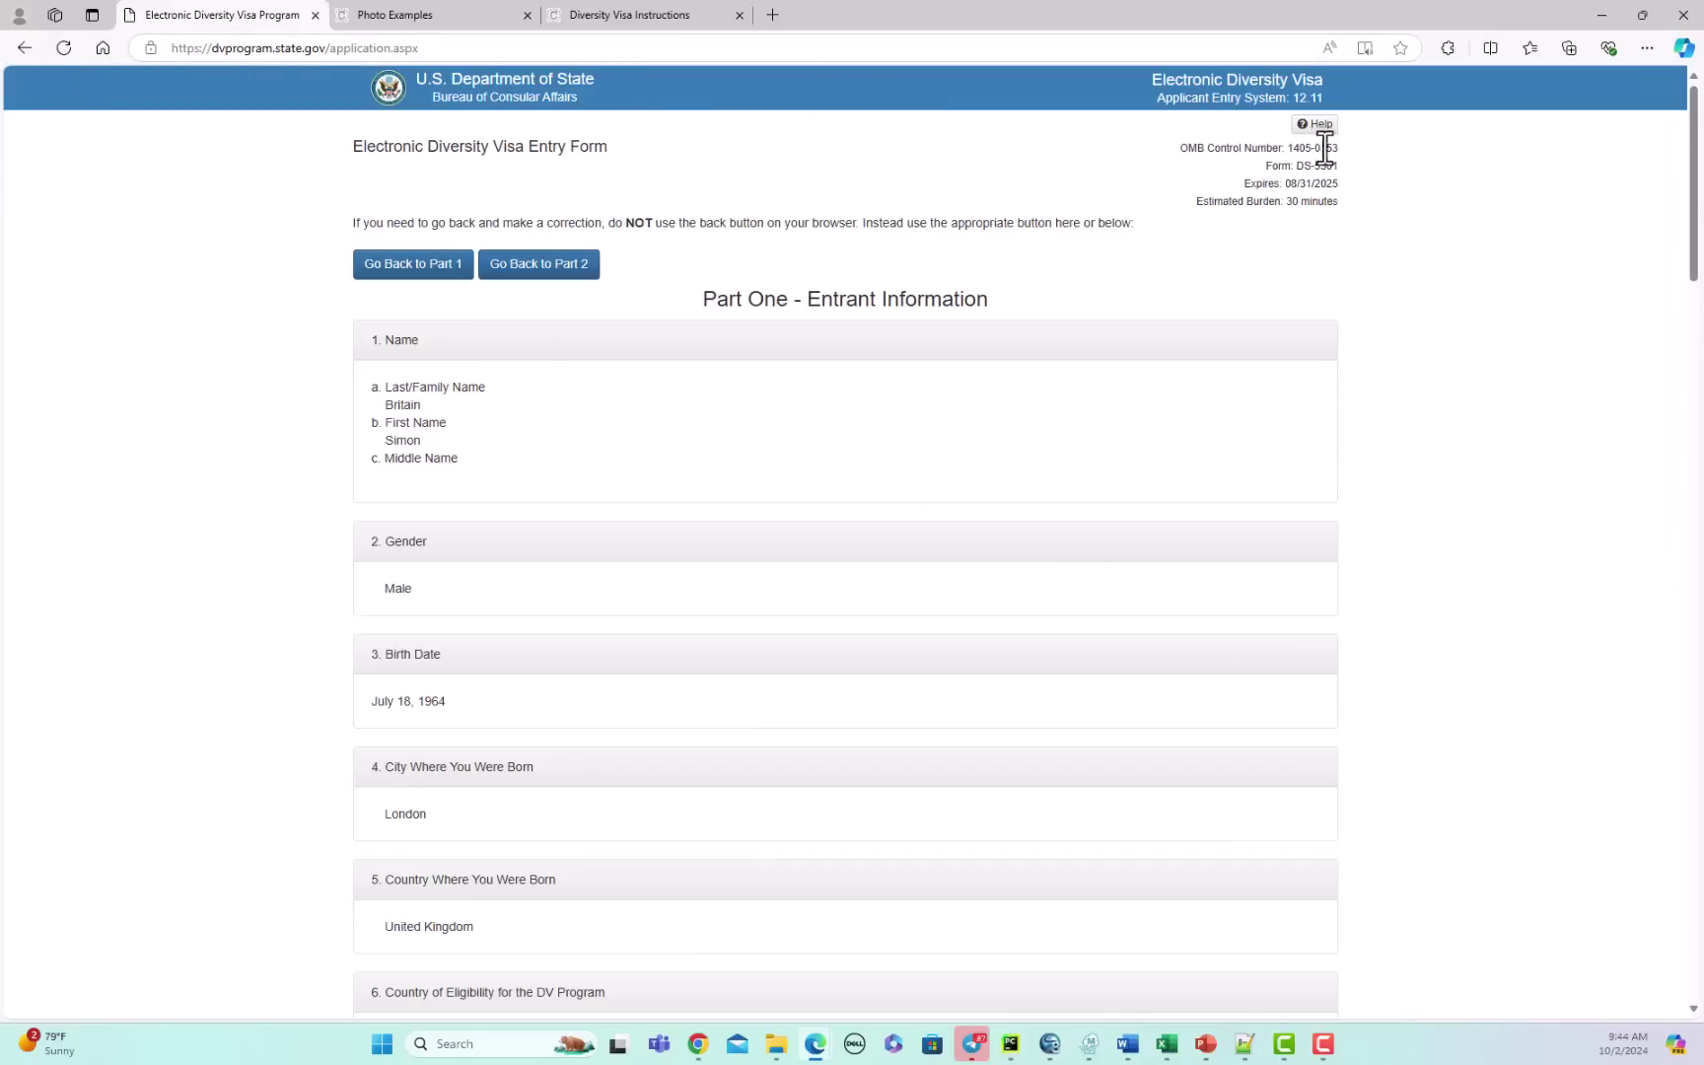
{"action": "right_click", "coordinate": [1490, 210]}
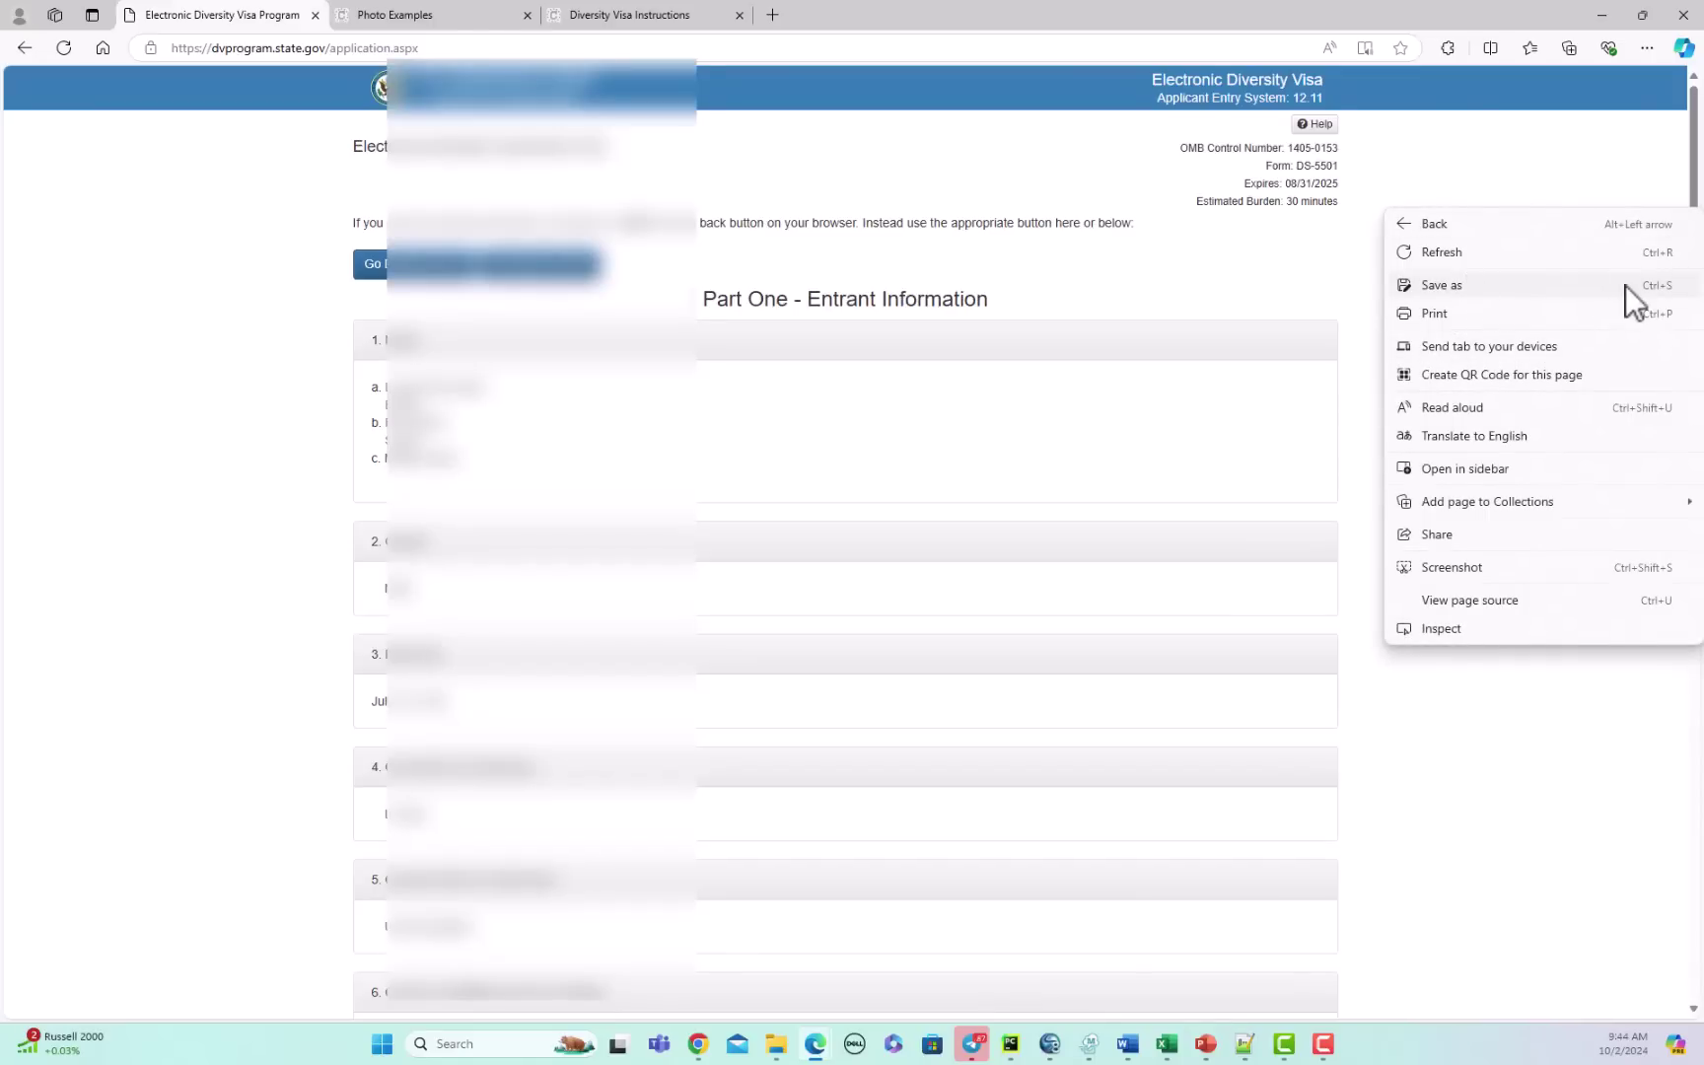
{"action": "left_click", "coordinate": [1559, 144]}
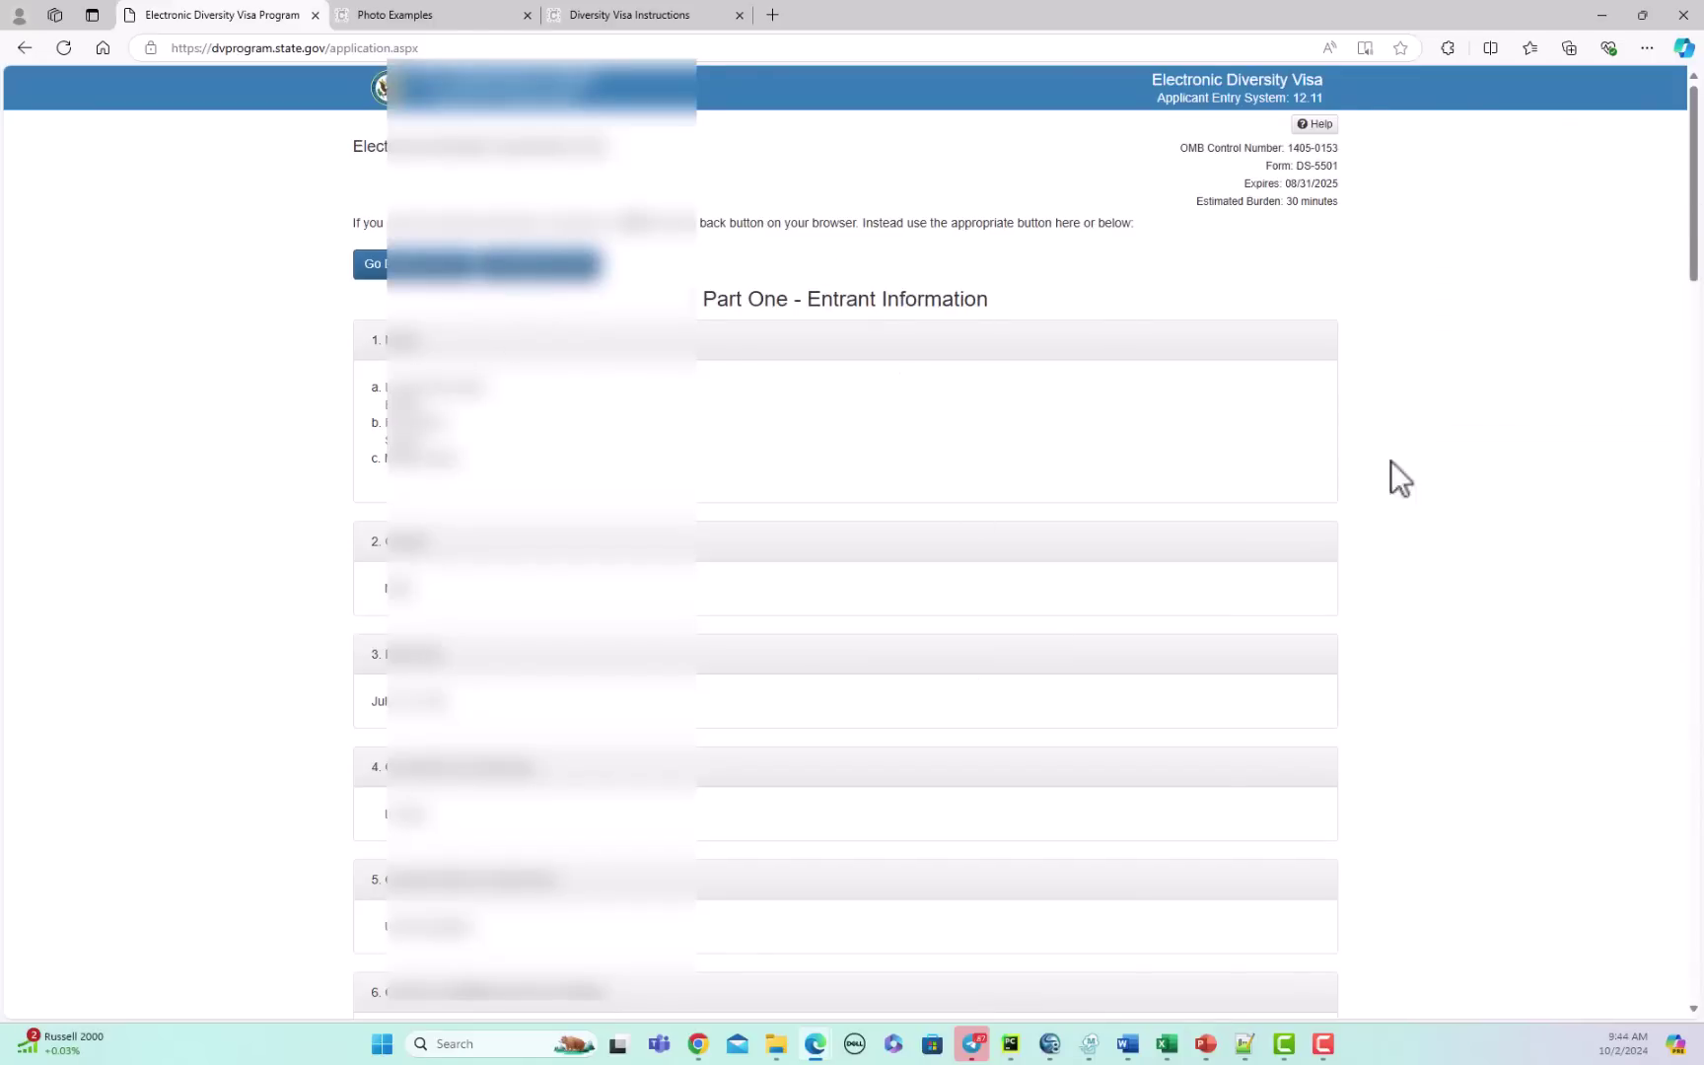
{"action": "mouse_move", "coordinate": [1690, 223]}
{"action": "left_mouse_down"}
{"action": "mouse_move", "coordinate": [1696, 394]}
{"action": "mouse_move", "coordinate": [1695, 213]}
{"action": "left_mouse_up"}
{"action": "left_click_drag", "start_coordinate": [1688, 174], "coordinate": [1677, 882]}
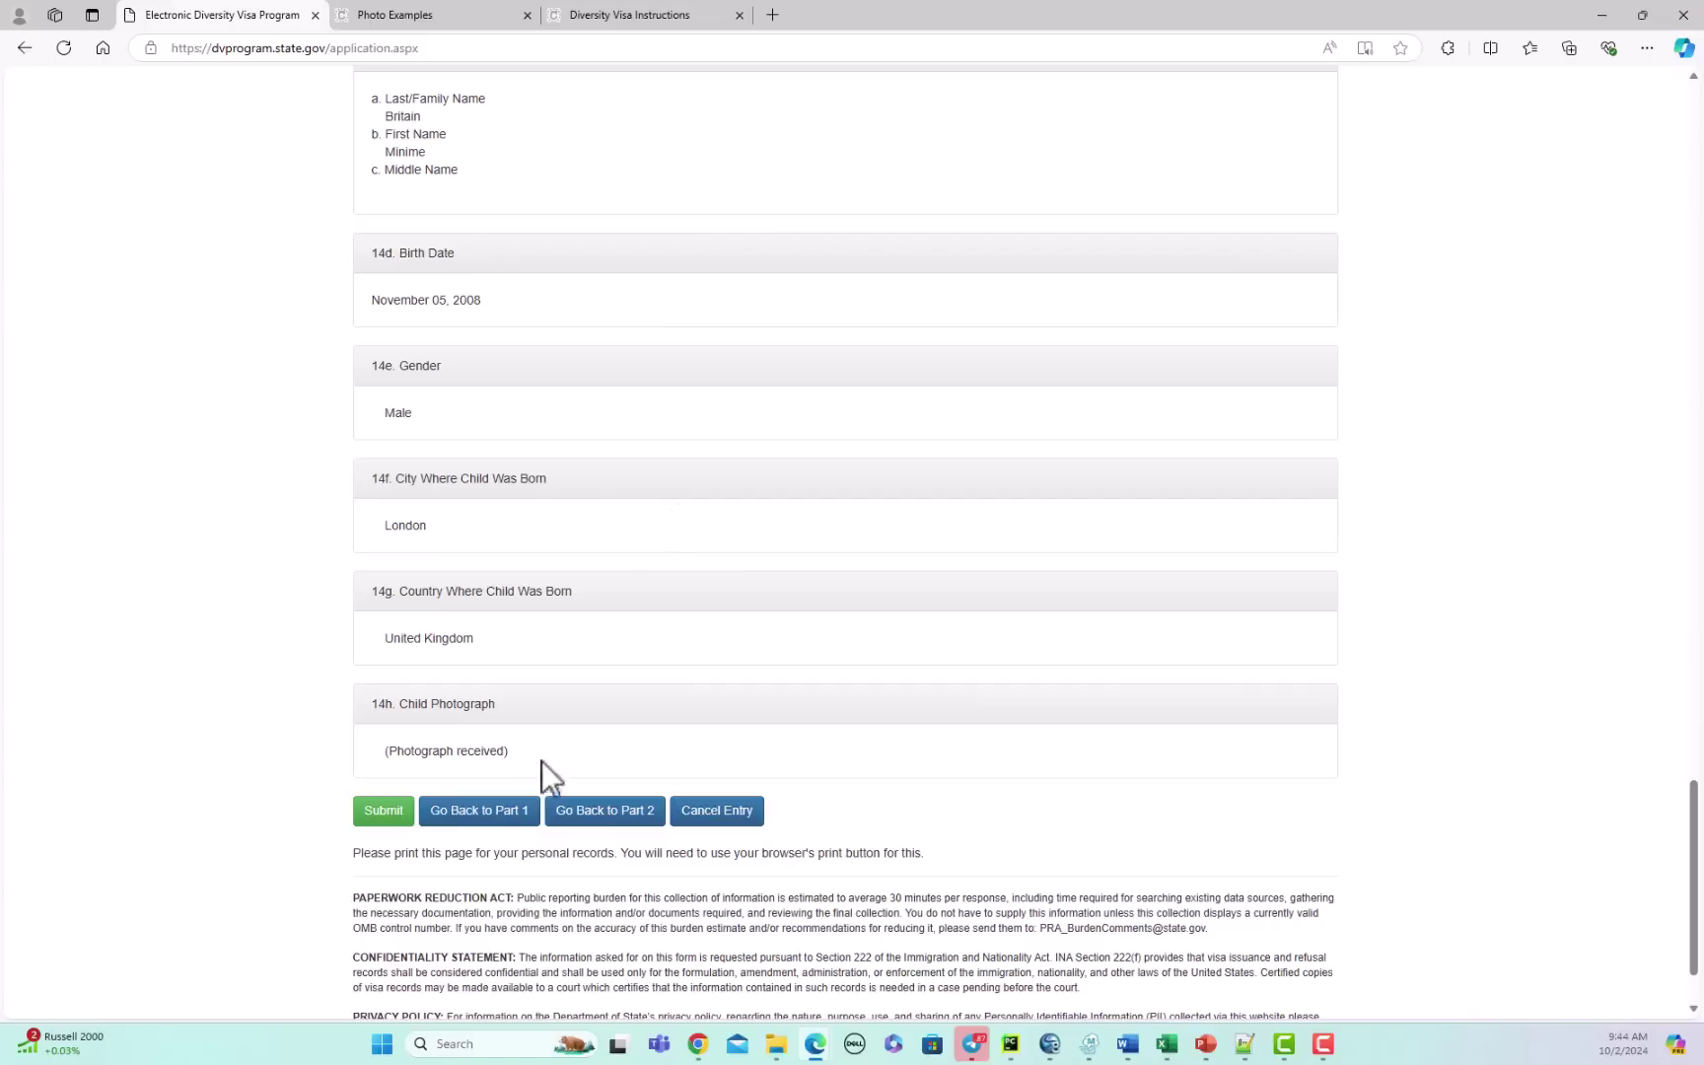
Step: Submit the completed DV-2026 entry from the review page
{"action": "left_click", "coordinate": [383, 812]}
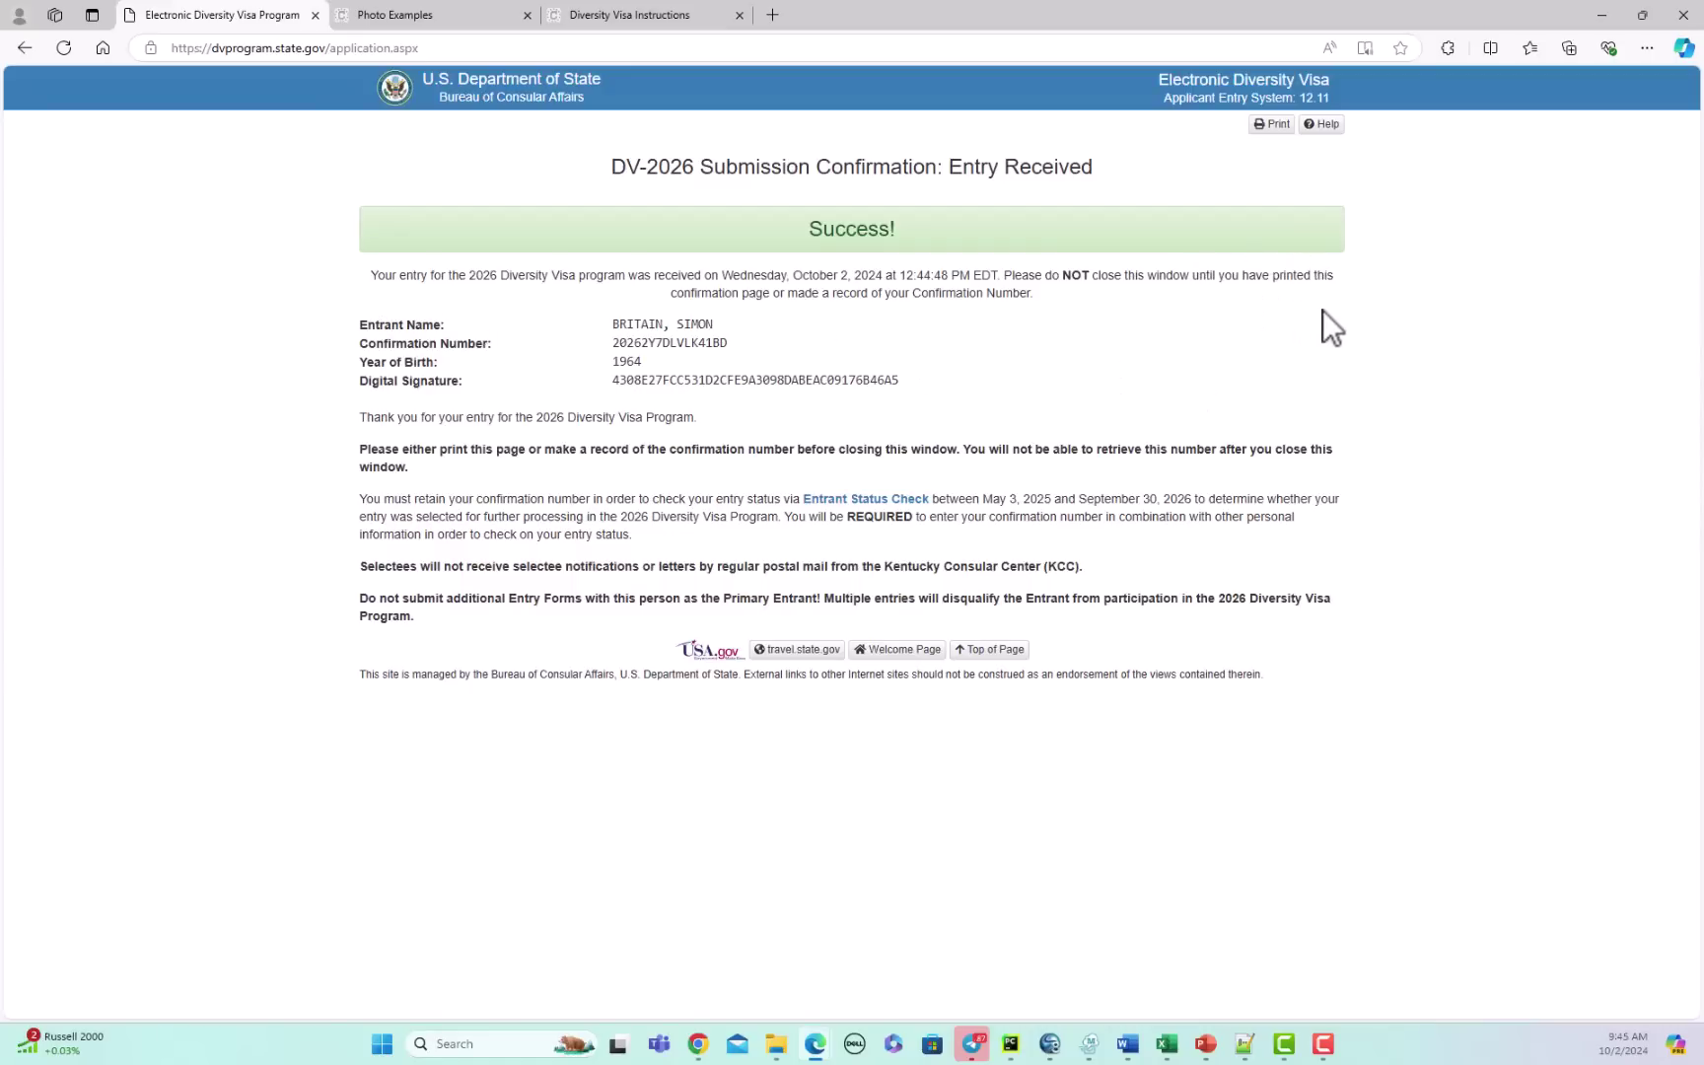
{"action": "left_click_drag", "start_coordinate": [361, 323], "coordinate": [900, 374]}
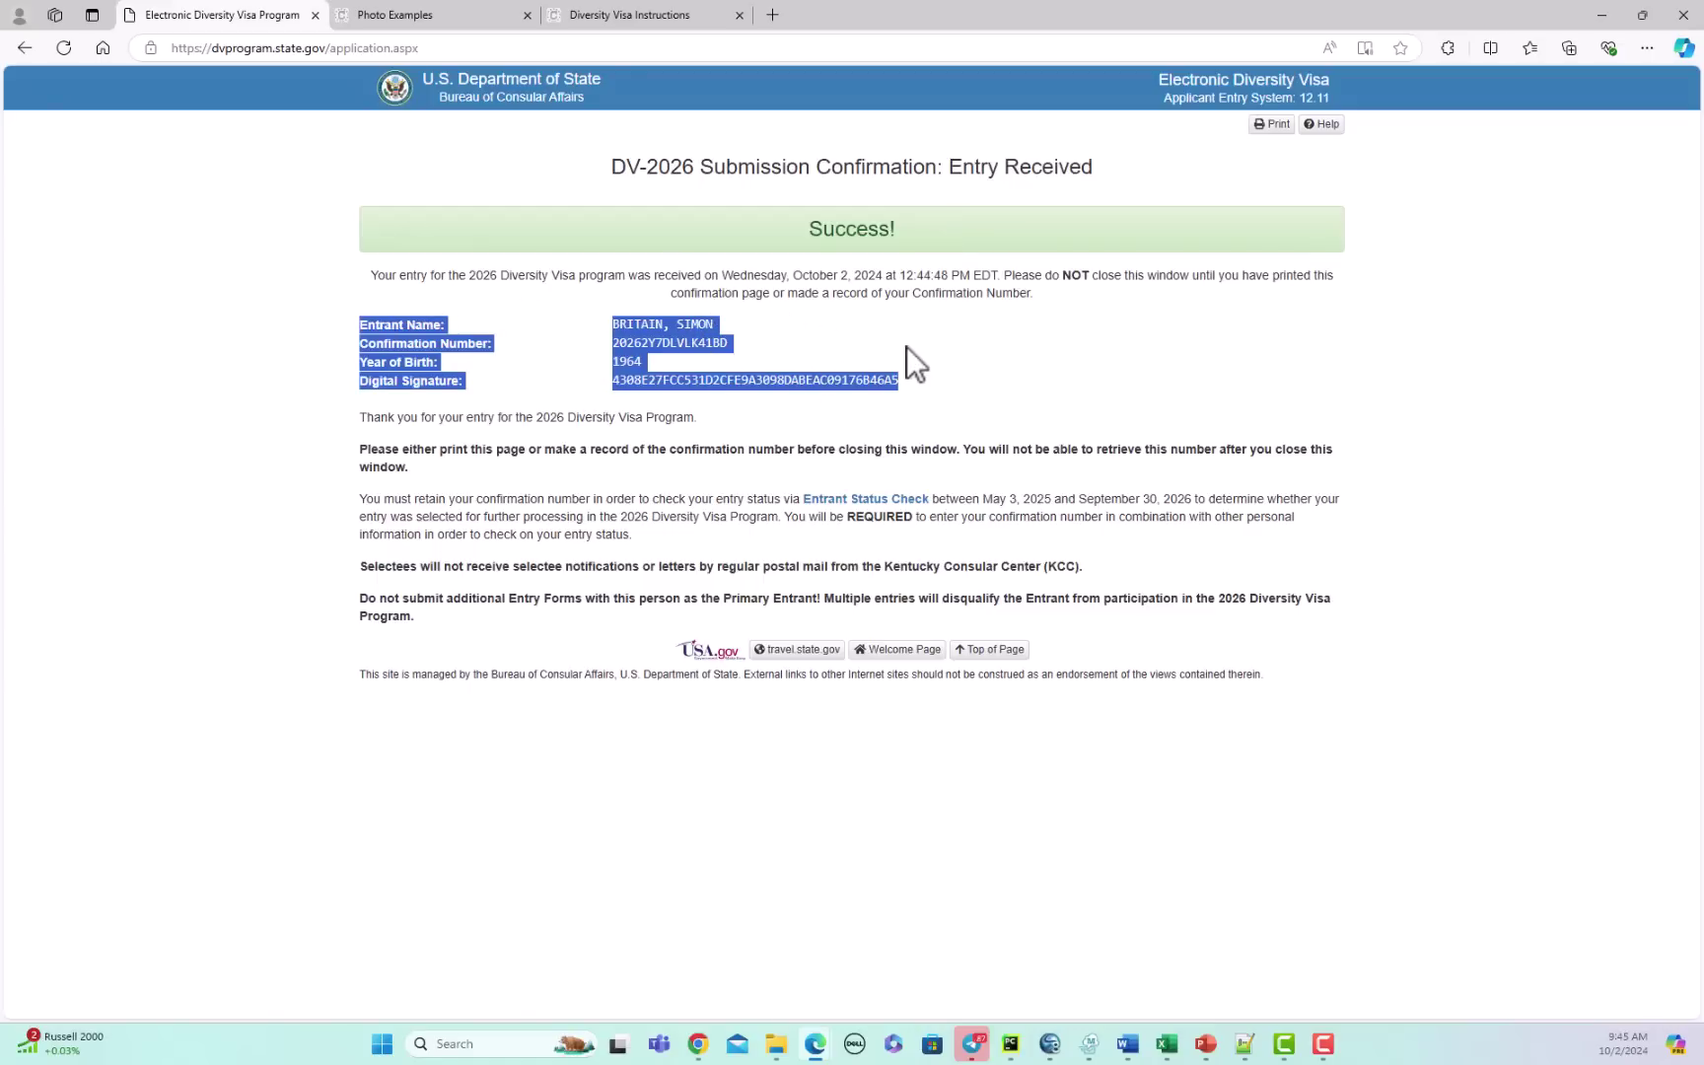
{"action": "left_click", "coordinate": [925, 377]}
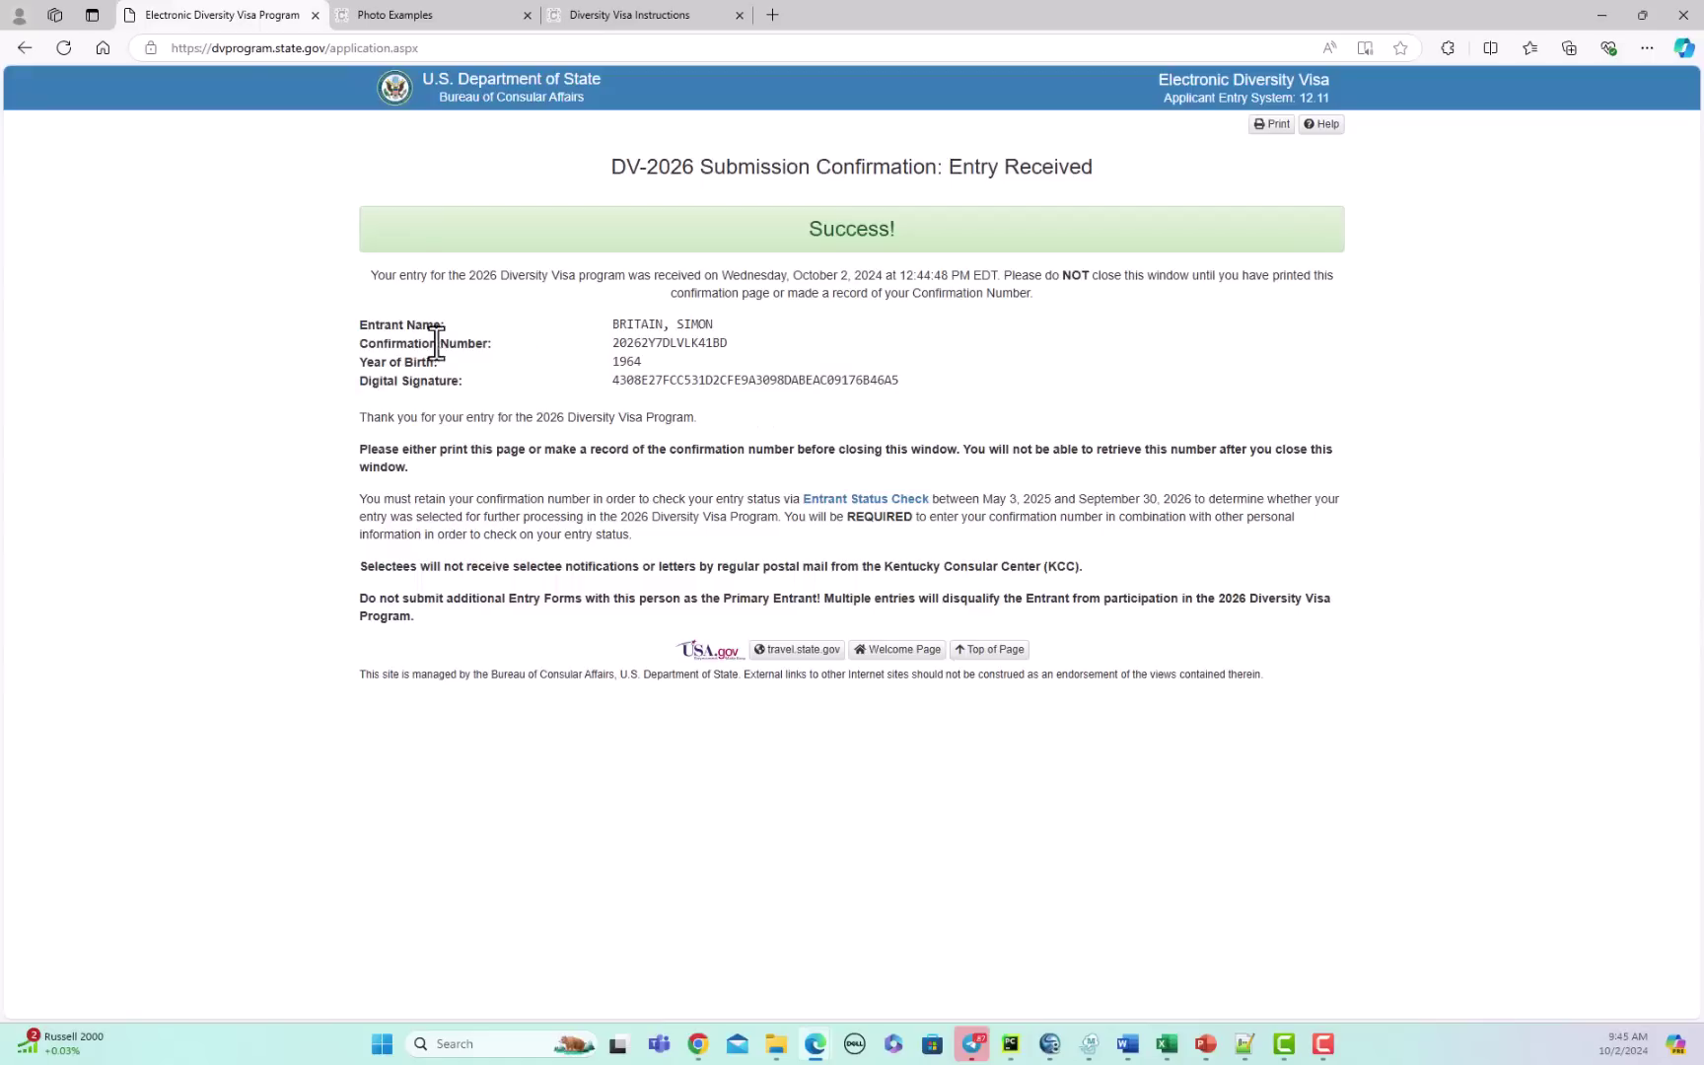
{"action": "left_click_drag", "start_coordinate": [363, 324], "coordinate": [915, 380]}
{"action": "left_click", "coordinate": [947, 319]}
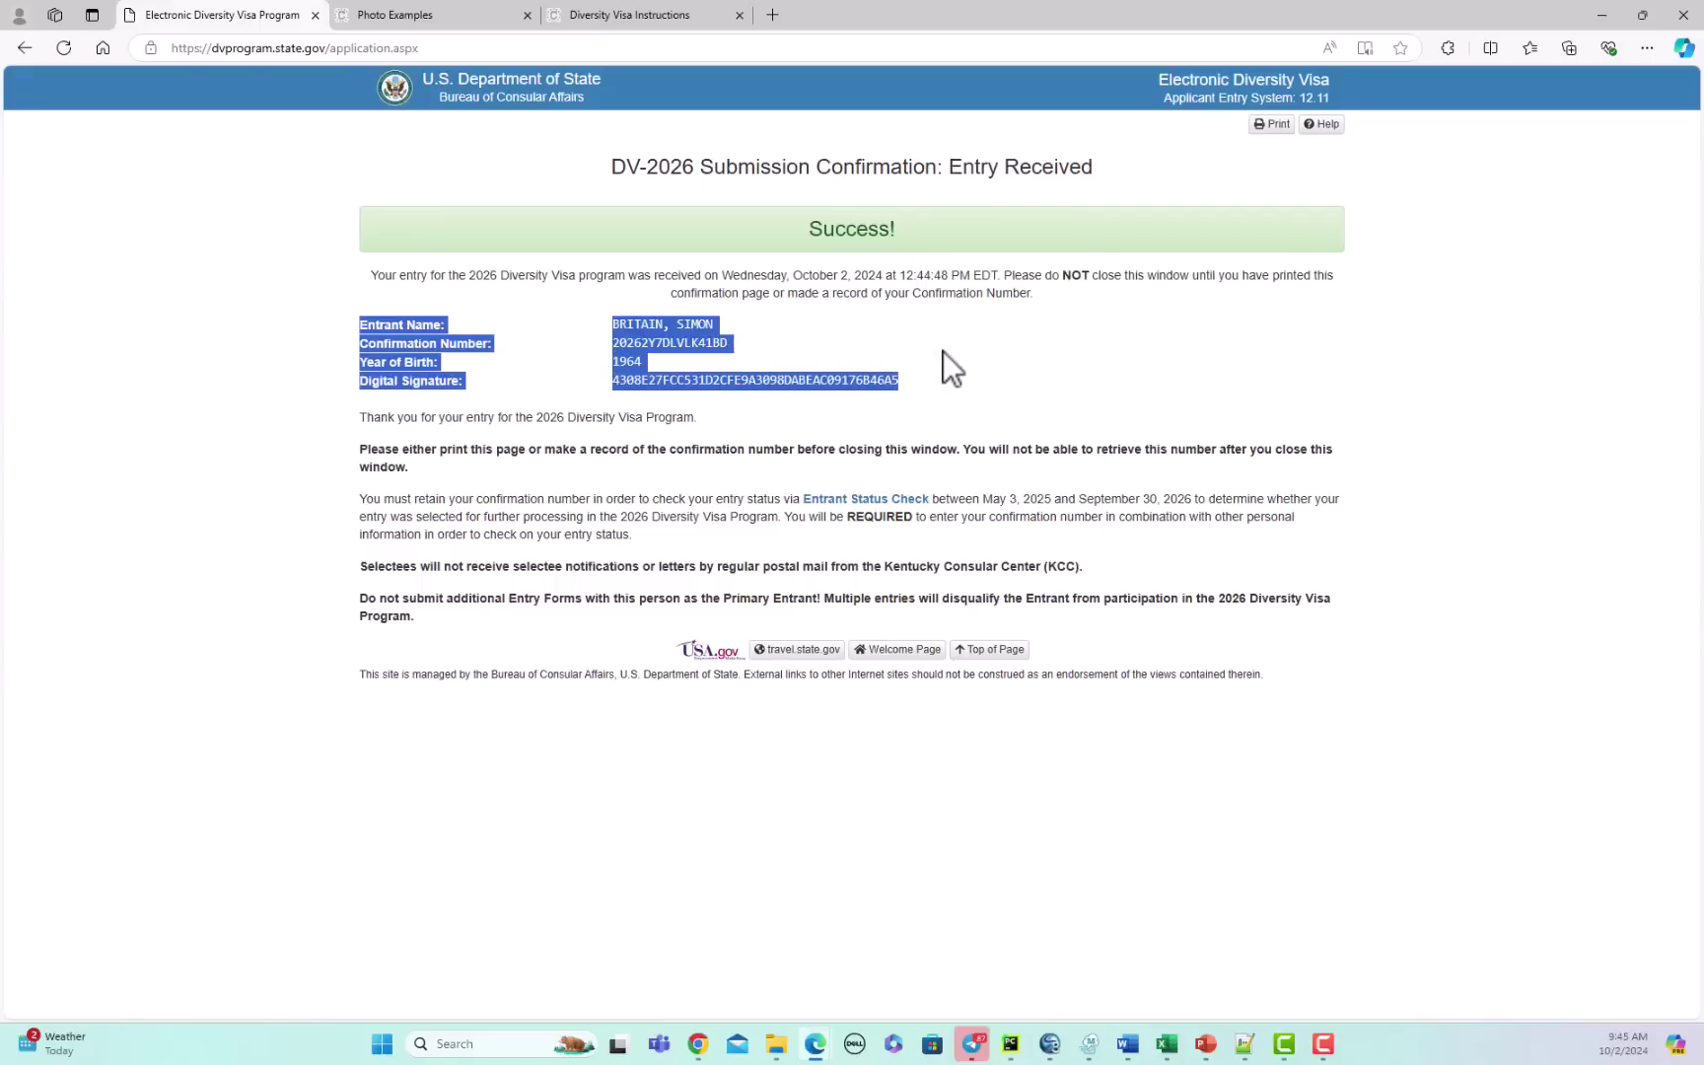
{"action": "left_click", "coordinate": [653, 357]}
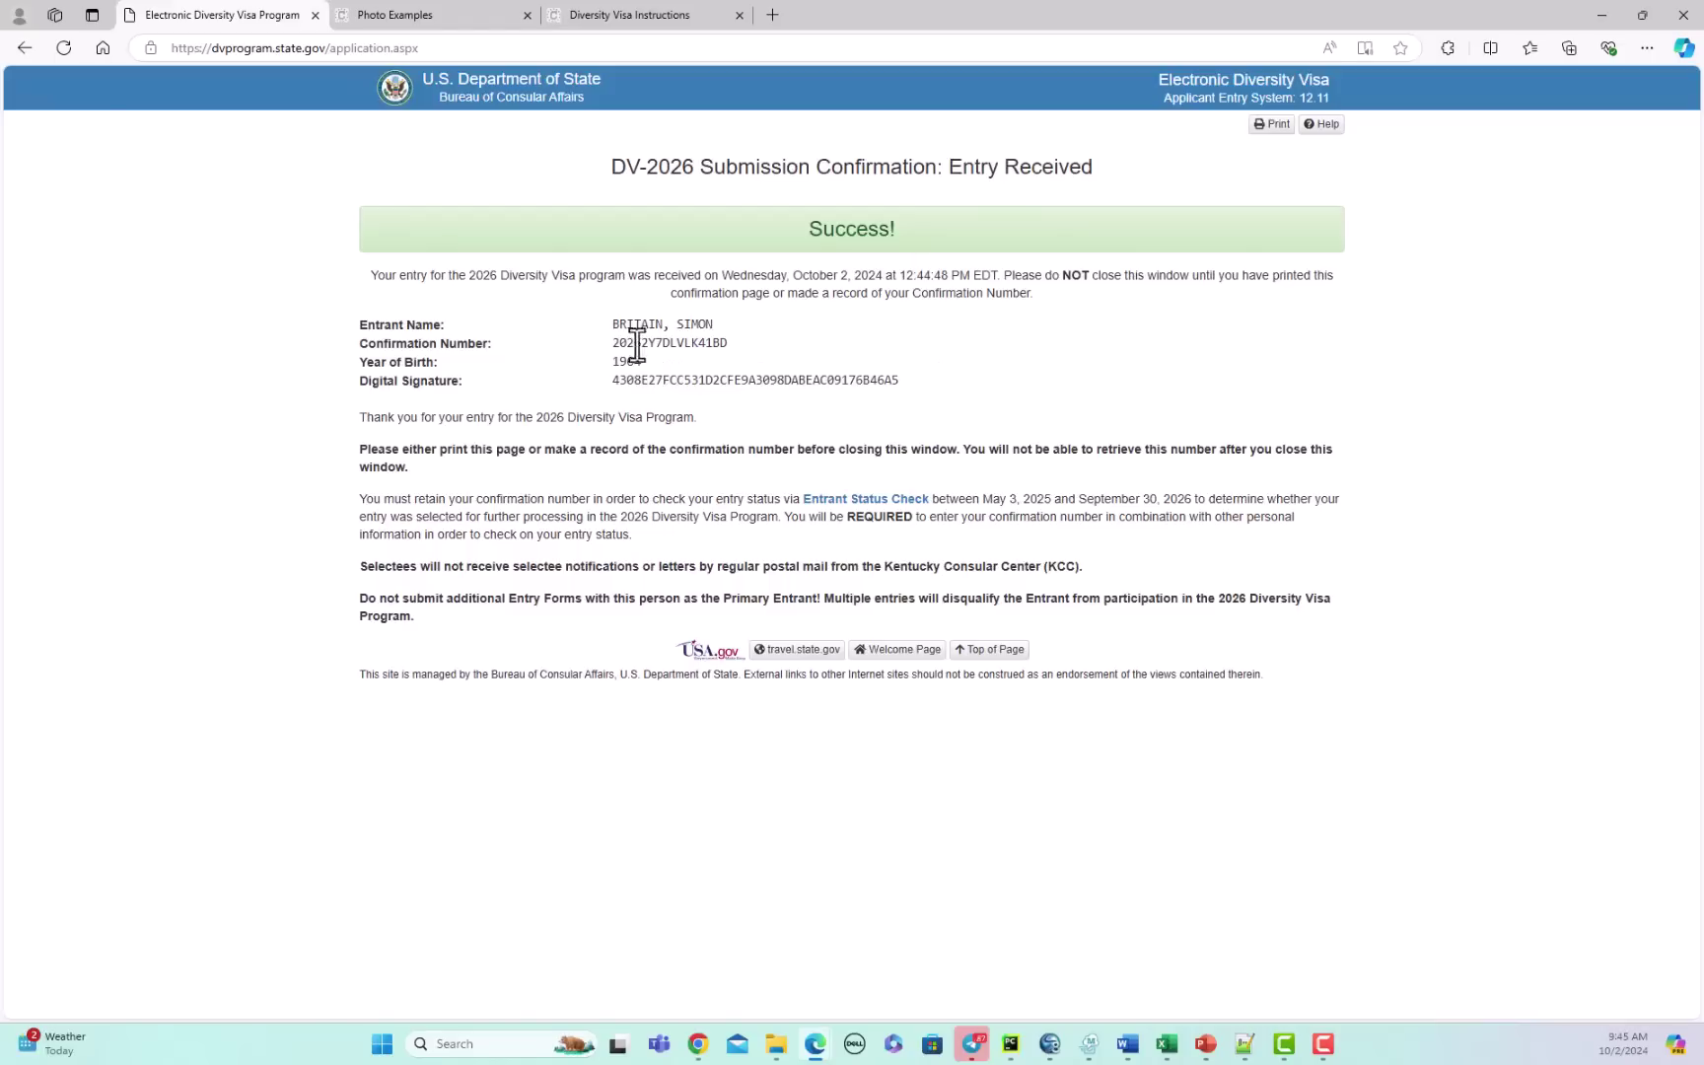
{"action": "left_click_drag", "start_coordinate": [621, 343], "coordinate": [732, 343]}
{"action": "left_click_drag", "start_coordinate": [621, 363], "coordinate": [642, 362]}
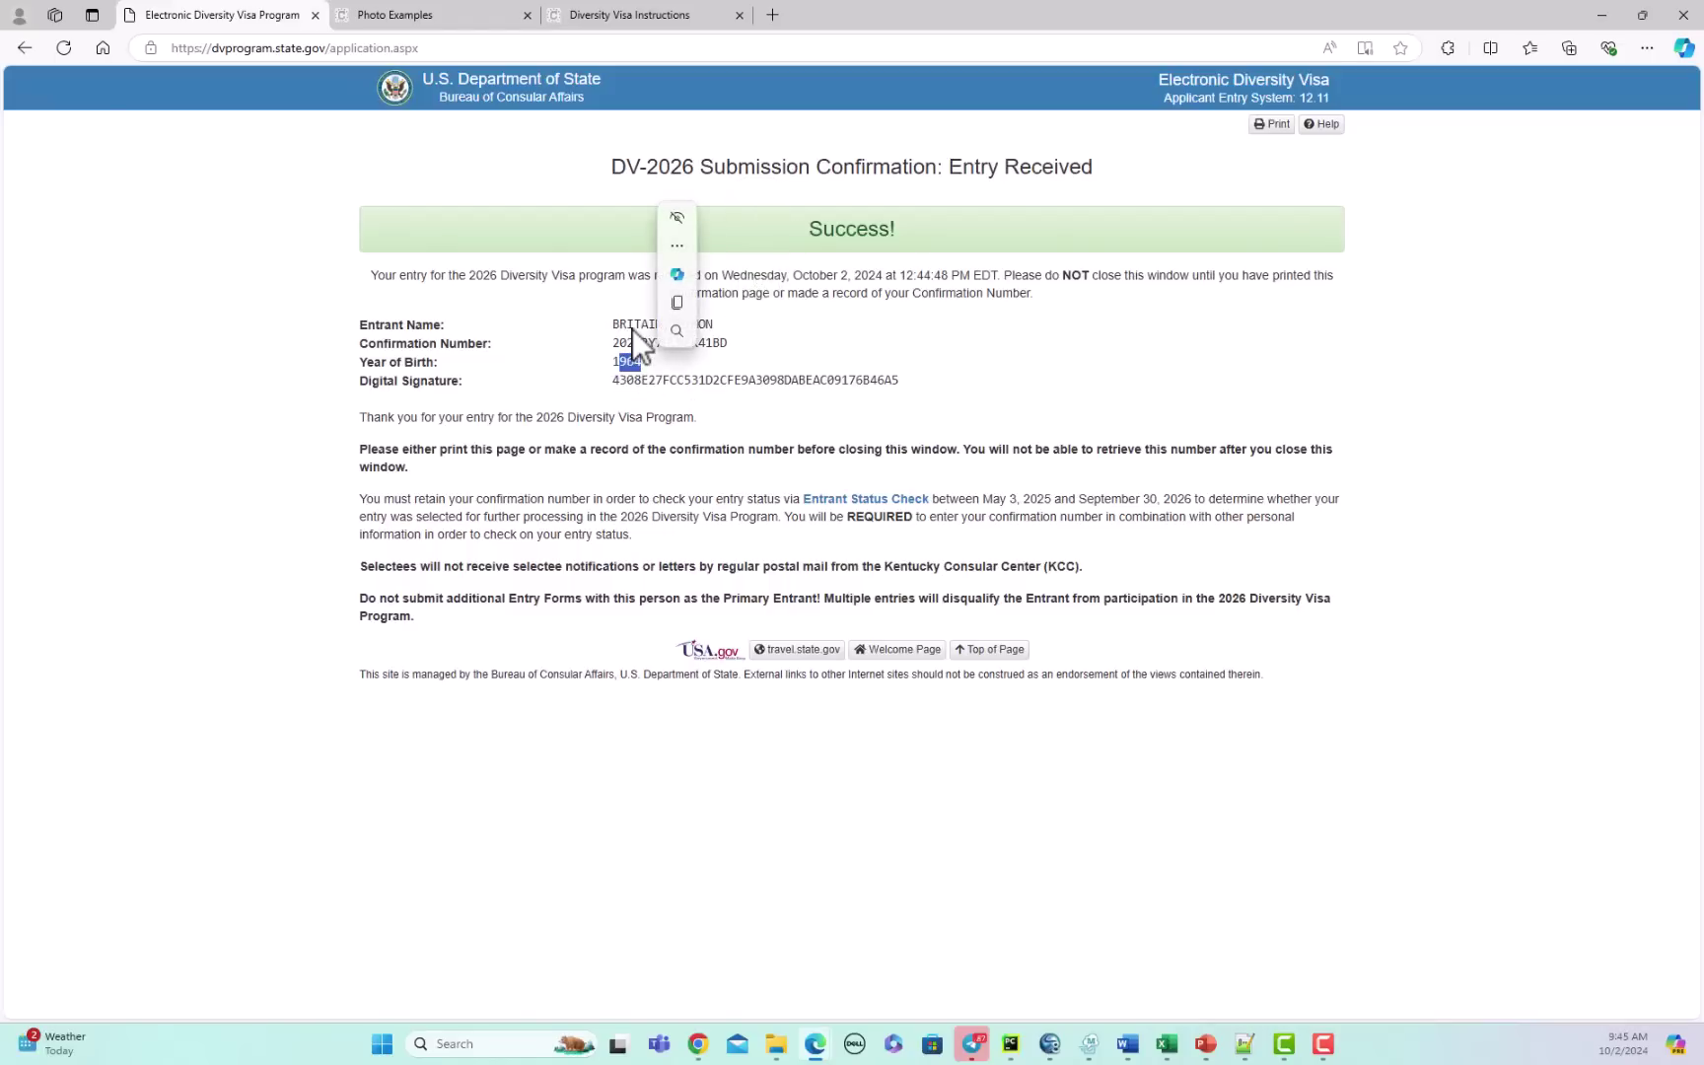
{"action": "left_click", "coordinate": [633, 330]}
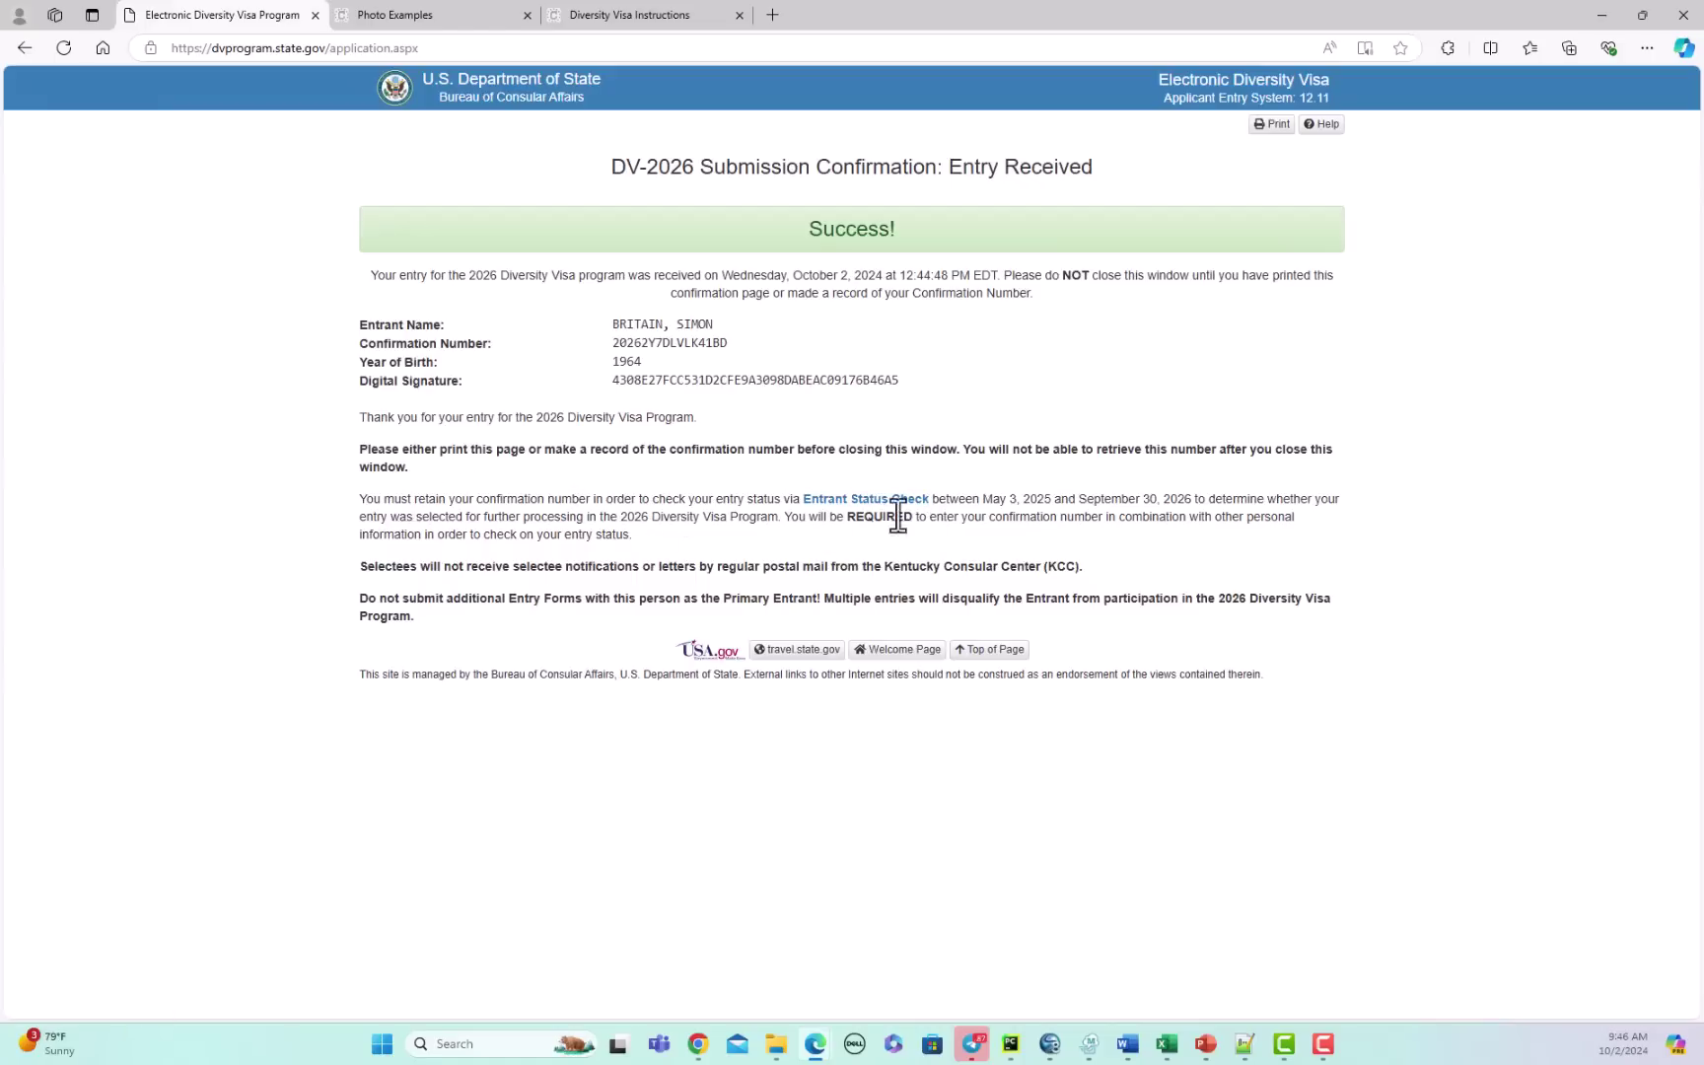
{"action": "left_click_drag", "start_coordinate": [981, 499], "coordinate": [1051, 499]}
{"action": "left_click", "coordinate": [1132, 548]}
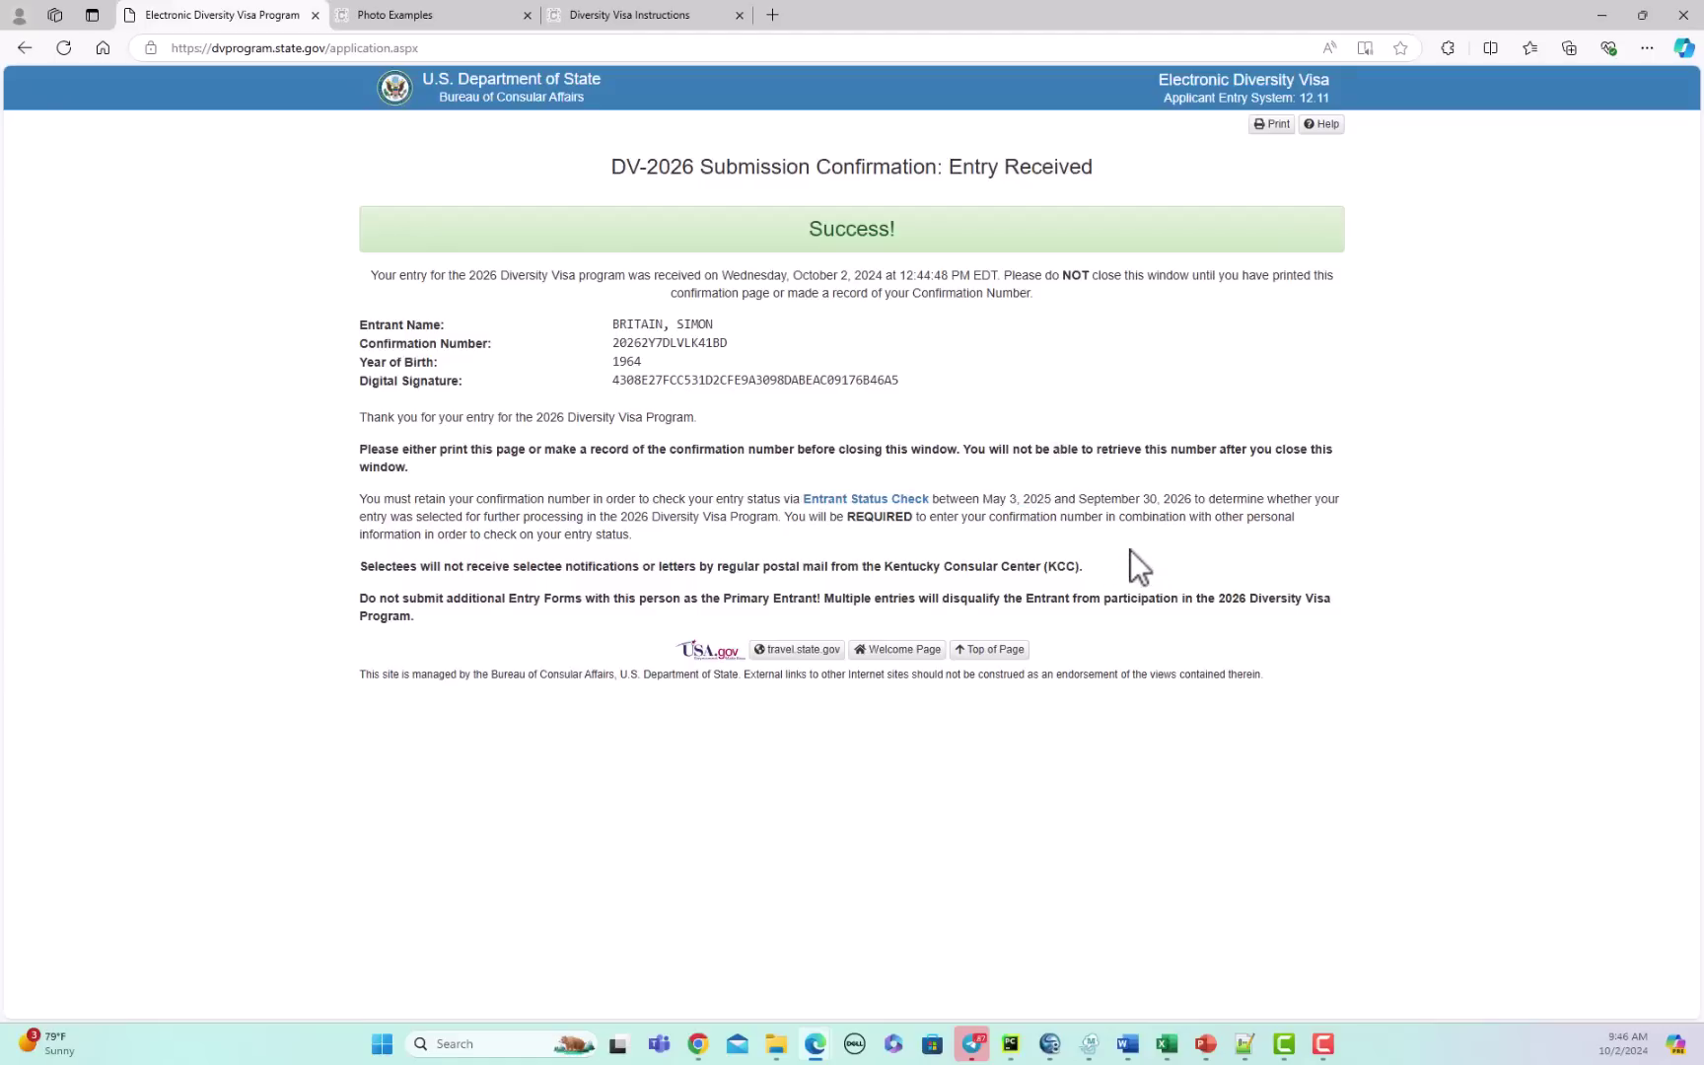